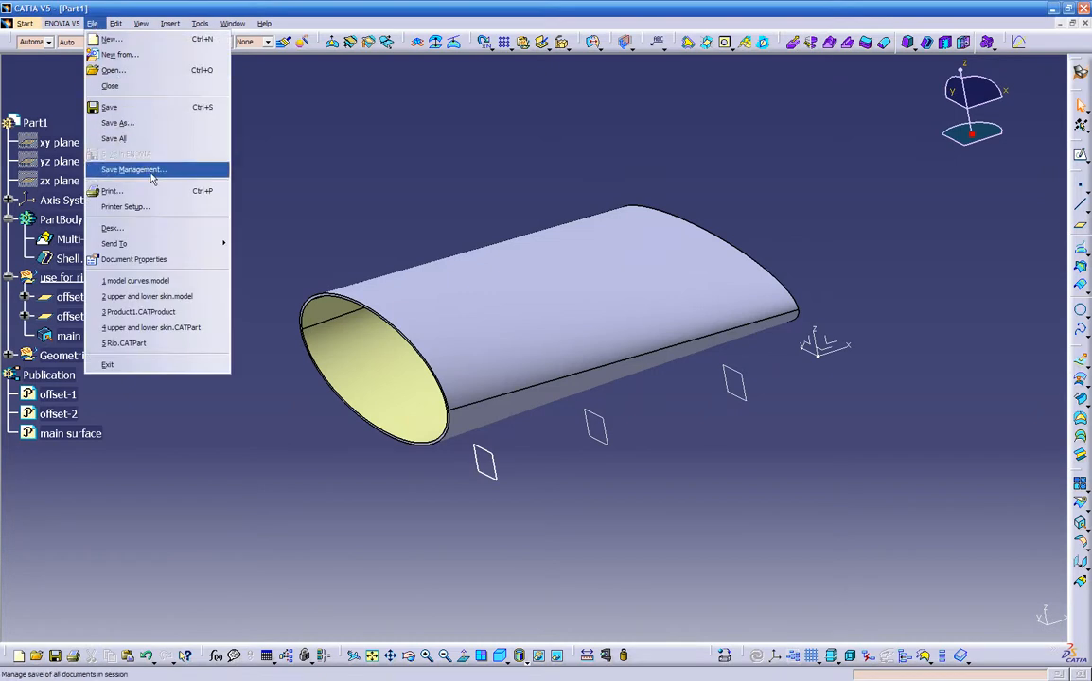
# - Switch to the model curves.model document and close it, keeping Part1 open
pyautogui.click(151, 170)
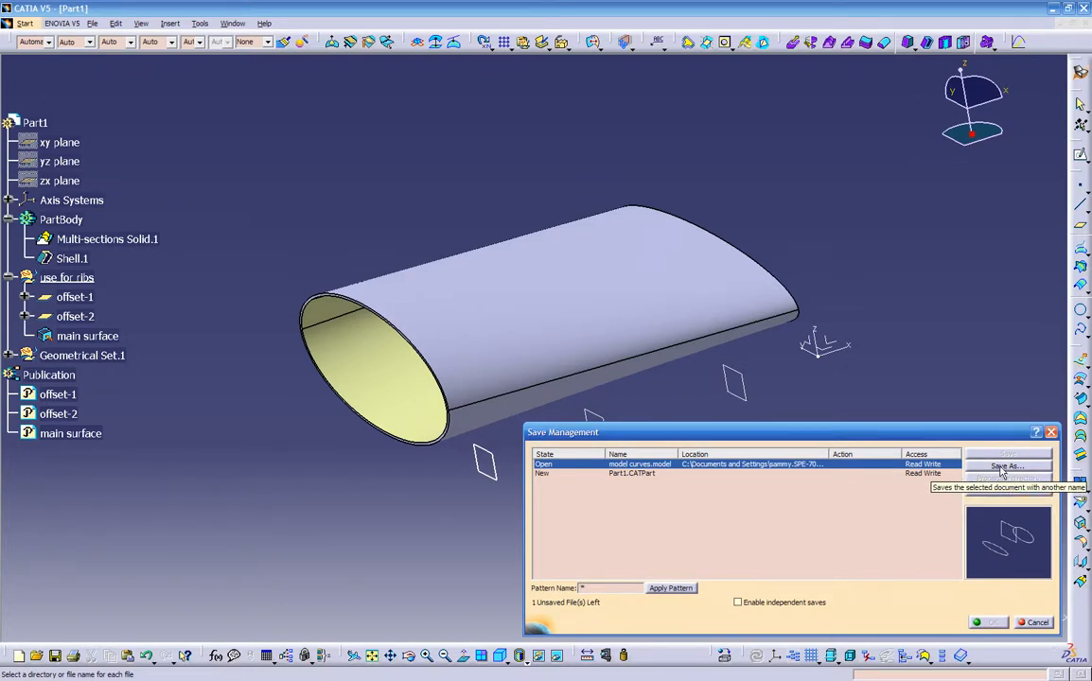
pyautogui.click(1039, 624)
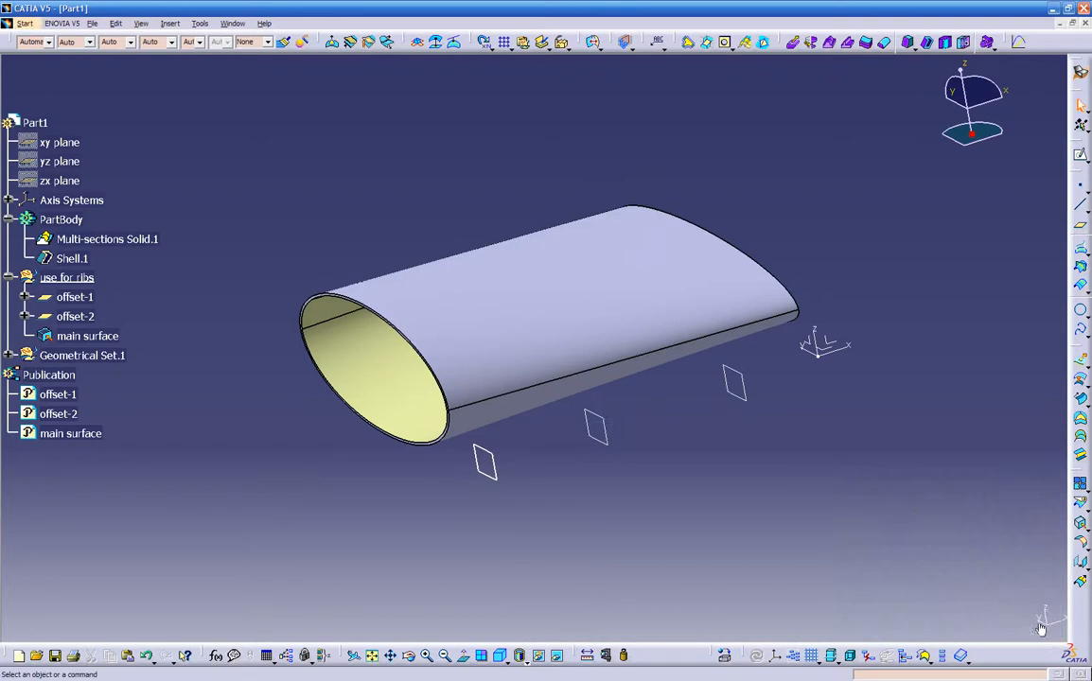
pyautogui.click(232, 22)
pyautogui.click(265, 98)
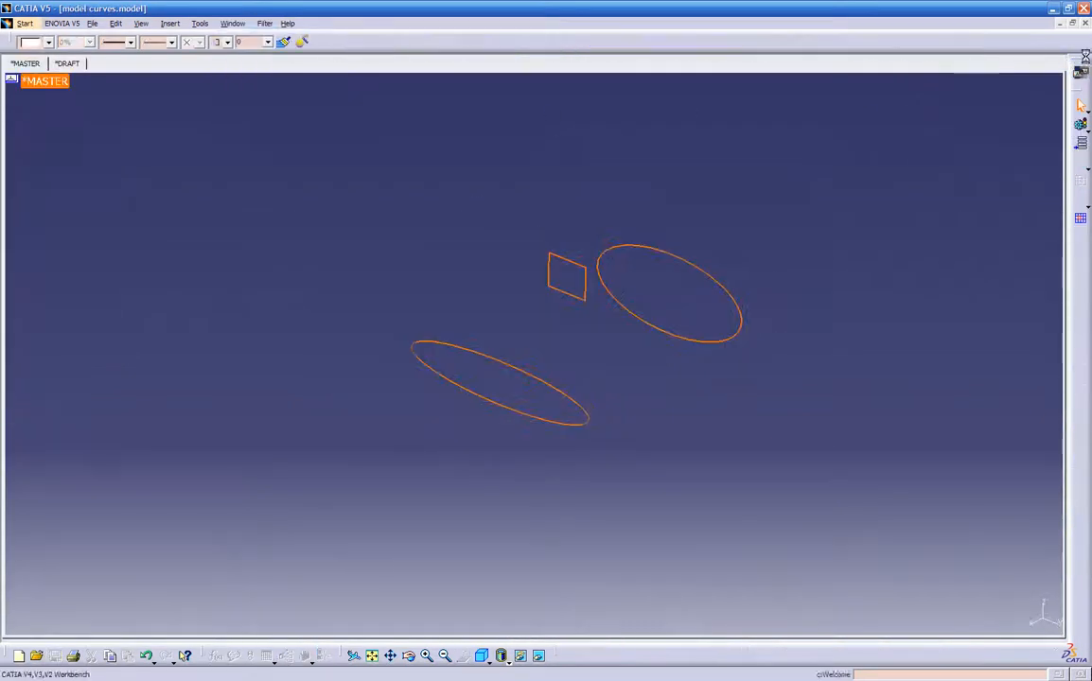
pyautogui.click(1084, 23)
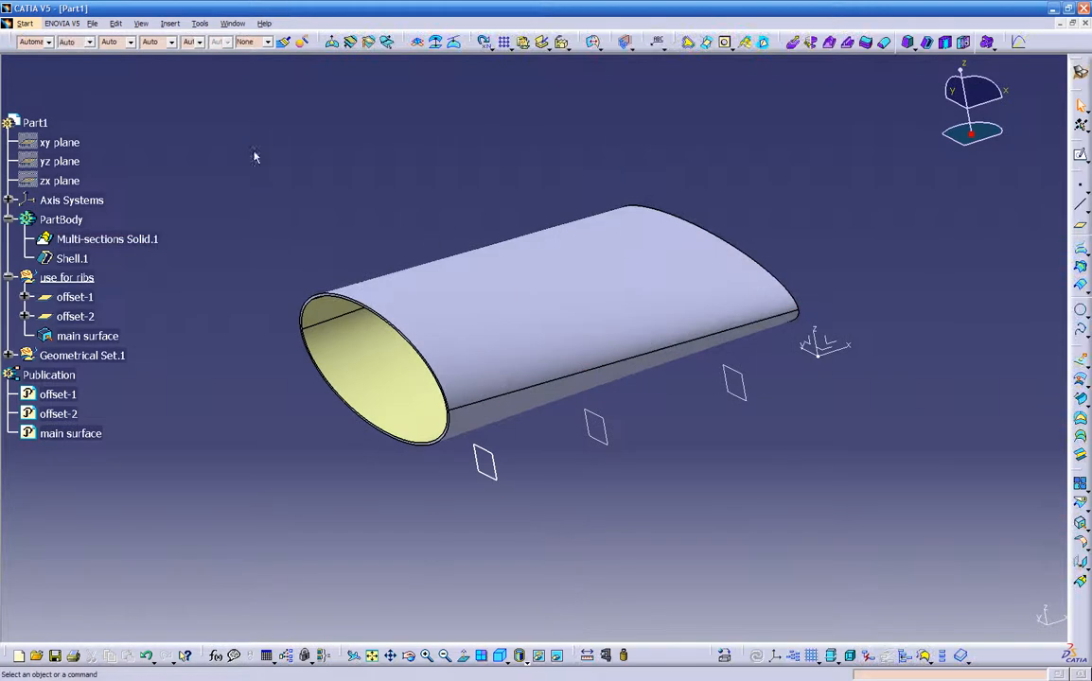
# - Start saving Part1 through Save Management and create a Desktop folder named temp ribs as its location
pyautogui.click(92, 22)
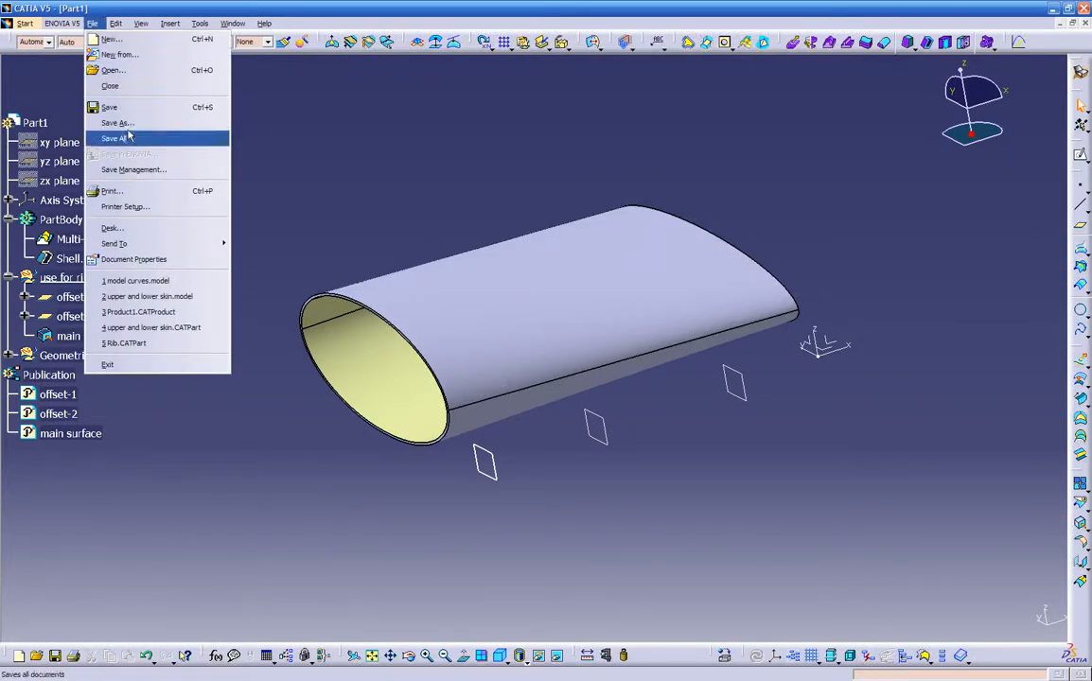
pyautogui.click(136, 171)
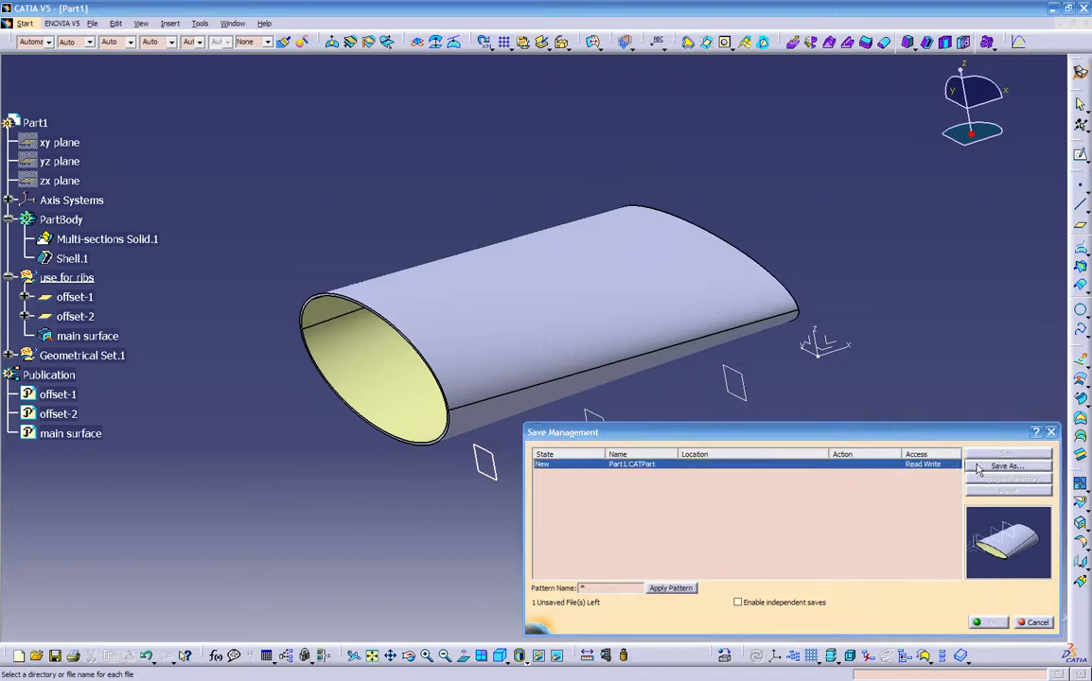
pyautogui.click(1005, 467)
pyautogui.click(330, 97)
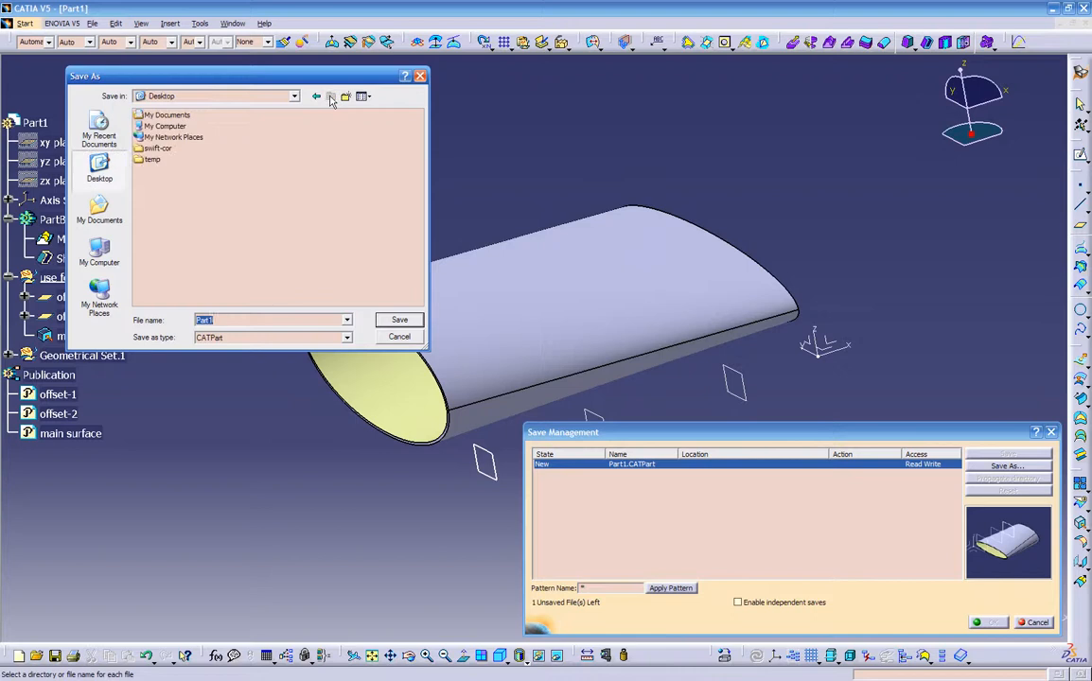
pyautogui.click(345, 96)
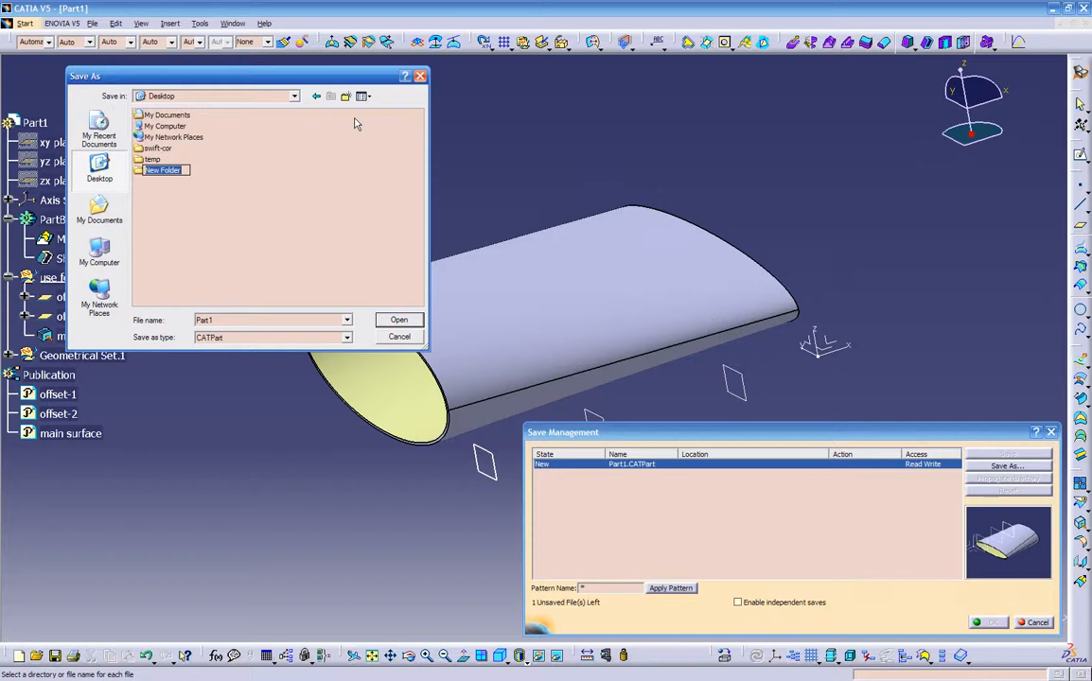
pyautogui.write('templ')
pyautogui.write('ibs')
pyautogui.press('Return')
pyautogui.press('Return')
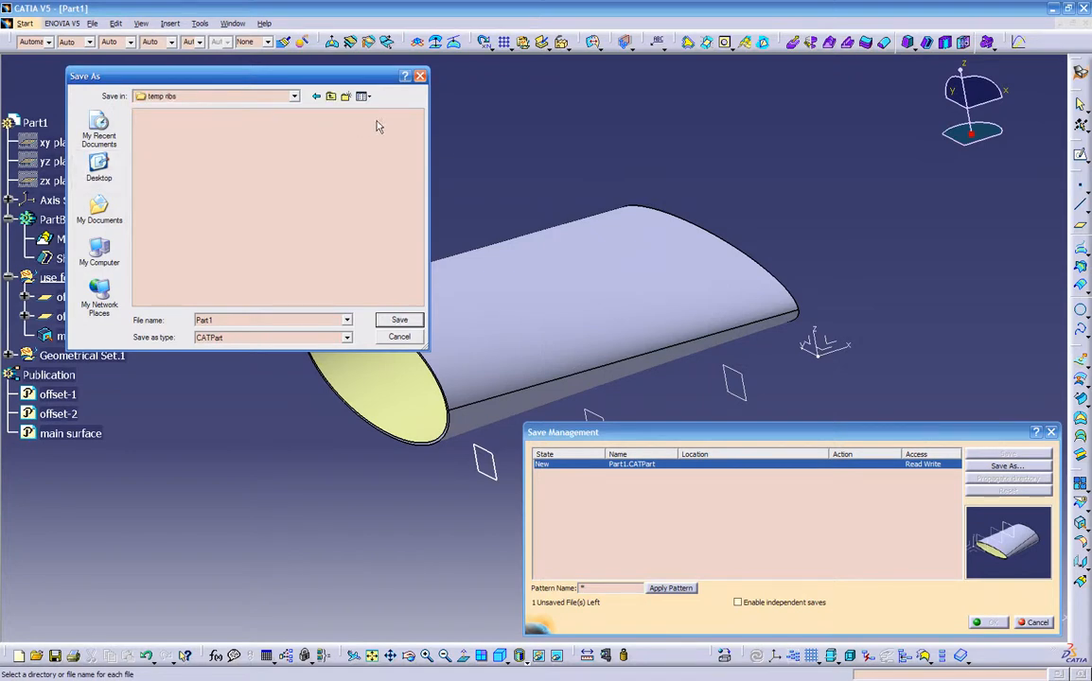
# - Name the part file main part and save it in the temp ribs folder
pyautogui.doubleClick(231, 318)
pyautogui.write('ma')
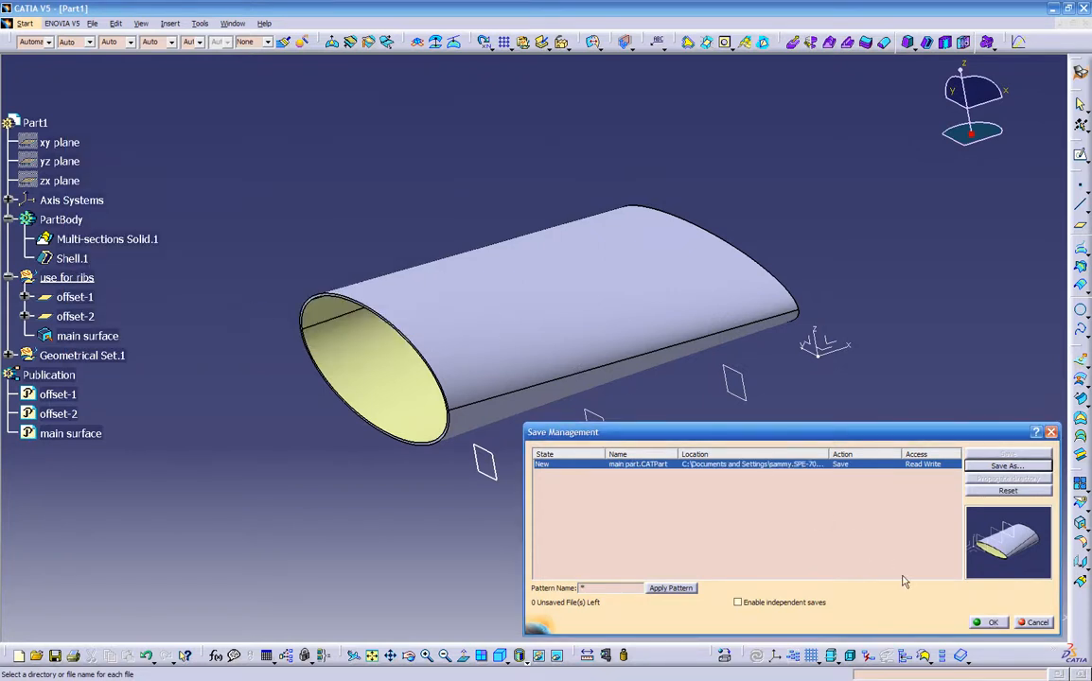
pyautogui.click(987, 622)
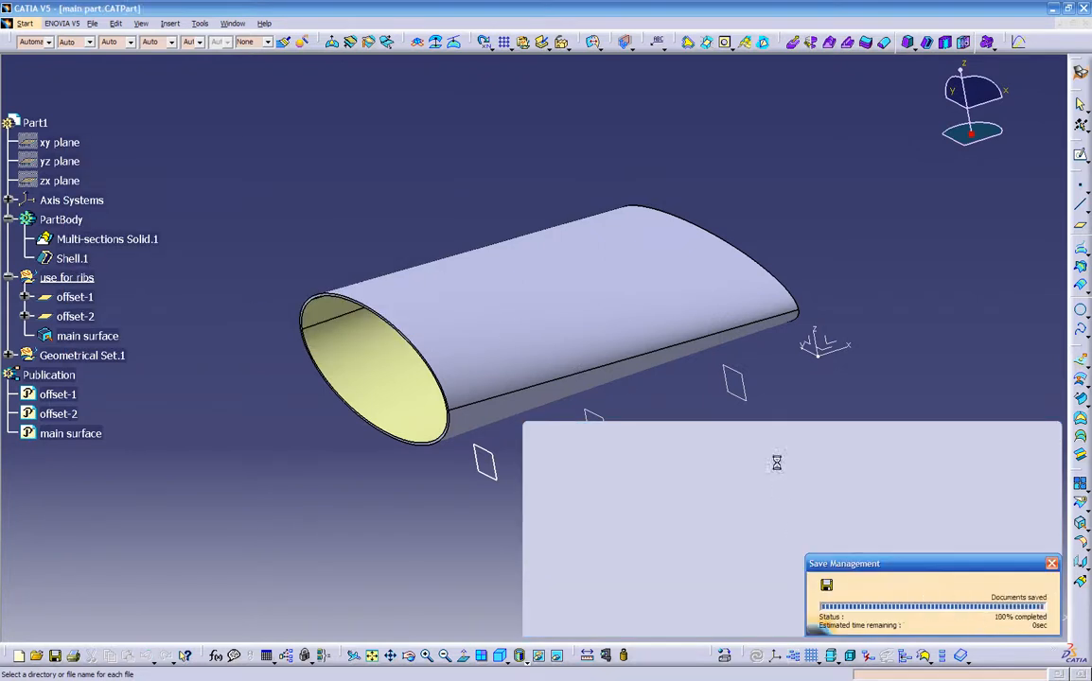
# - Close the saved part and create a new product in the Assembly Design workbench
pyautogui.moveTo(709, 450); pyautogui.dragTo(675, 462, button='middle')
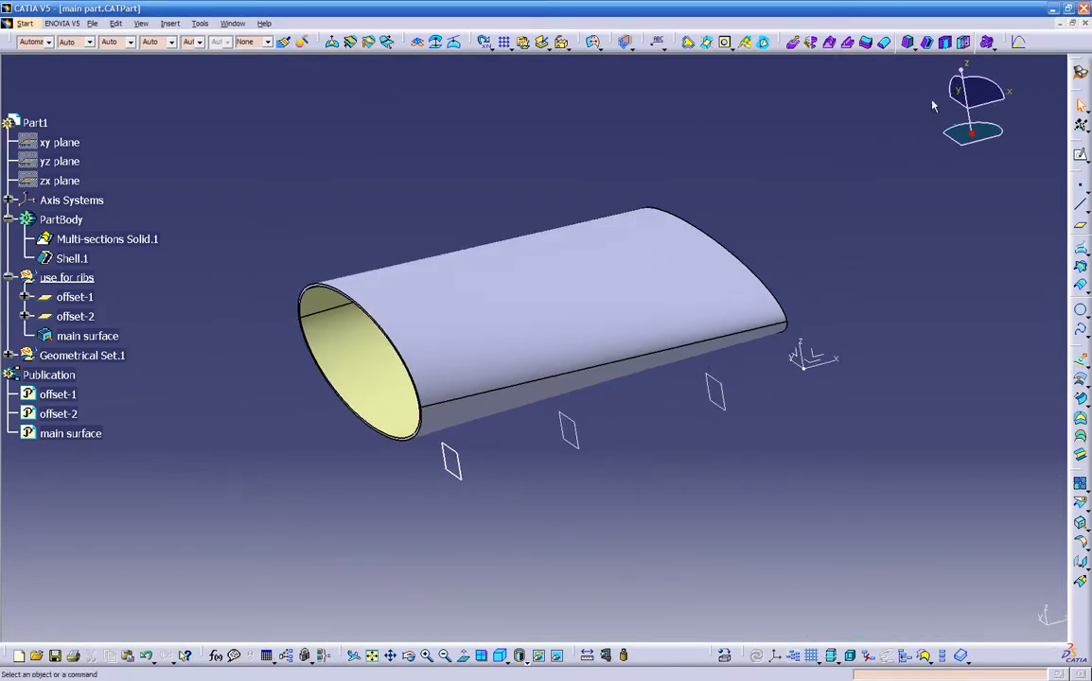
pyautogui.click(1085, 24)
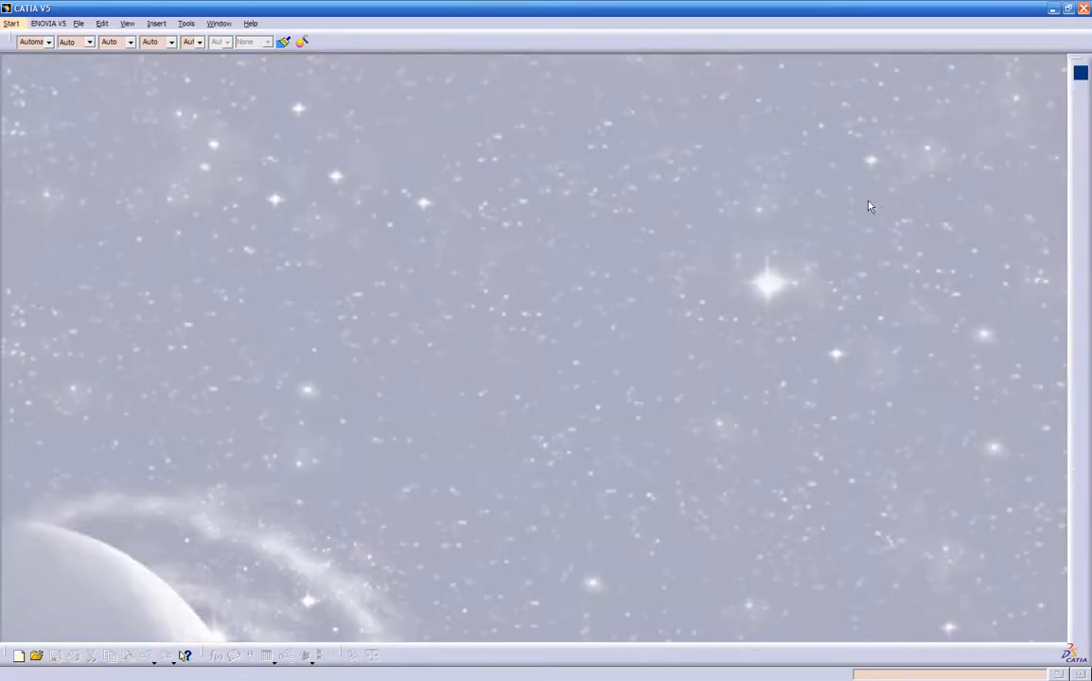
pyautogui.click(1079, 73)
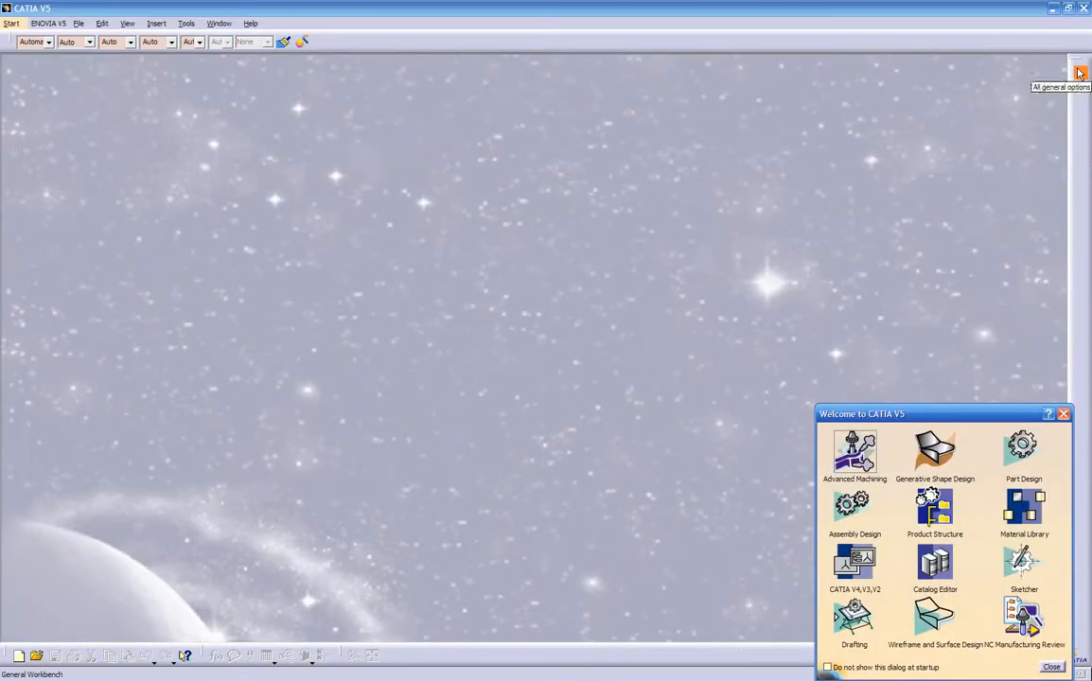
pyautogui.click(851, 513)
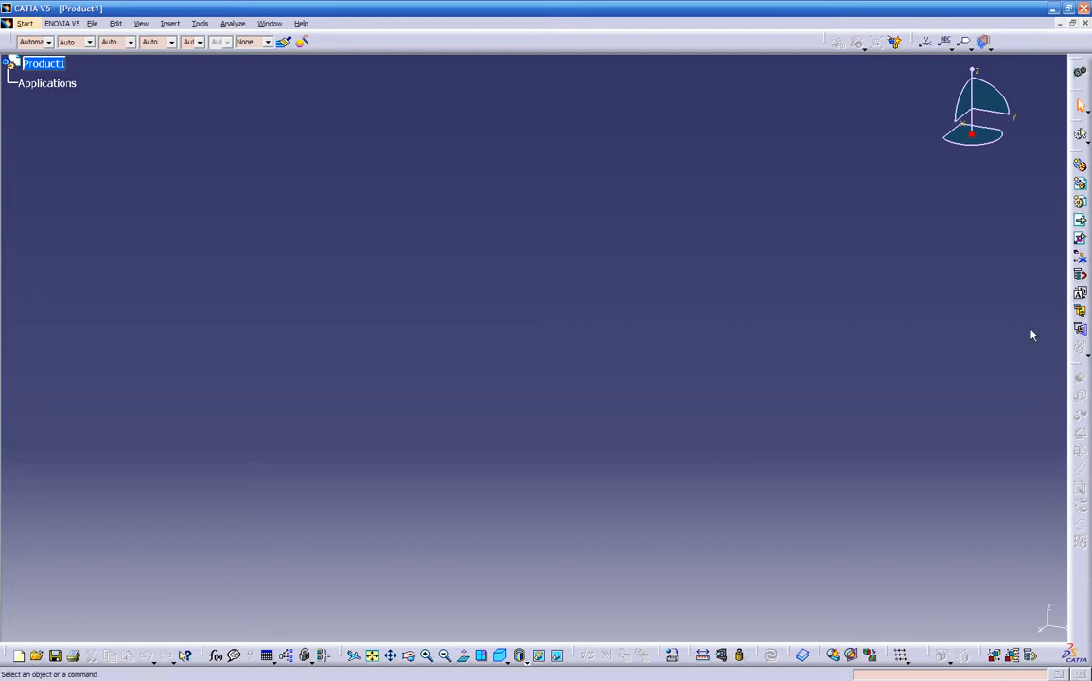
# - Insert main part from the Desktop folder temp ribs into Product1 as an existing component
pyautogui.rightClick(57, 66)
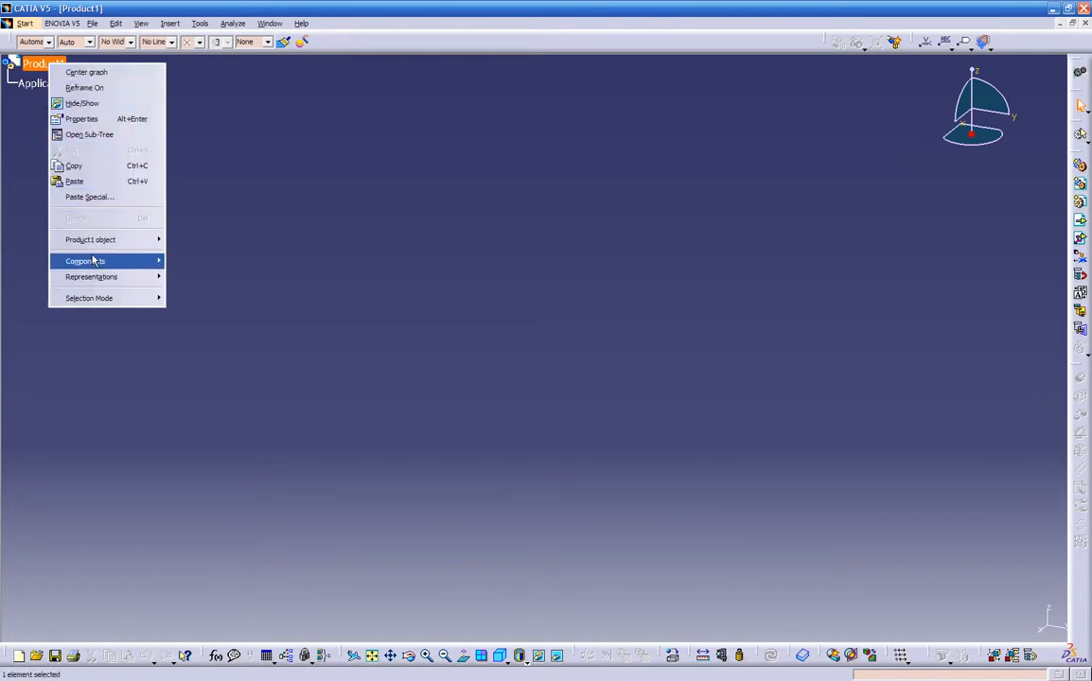
pyautogui.moveTo(94, 260)
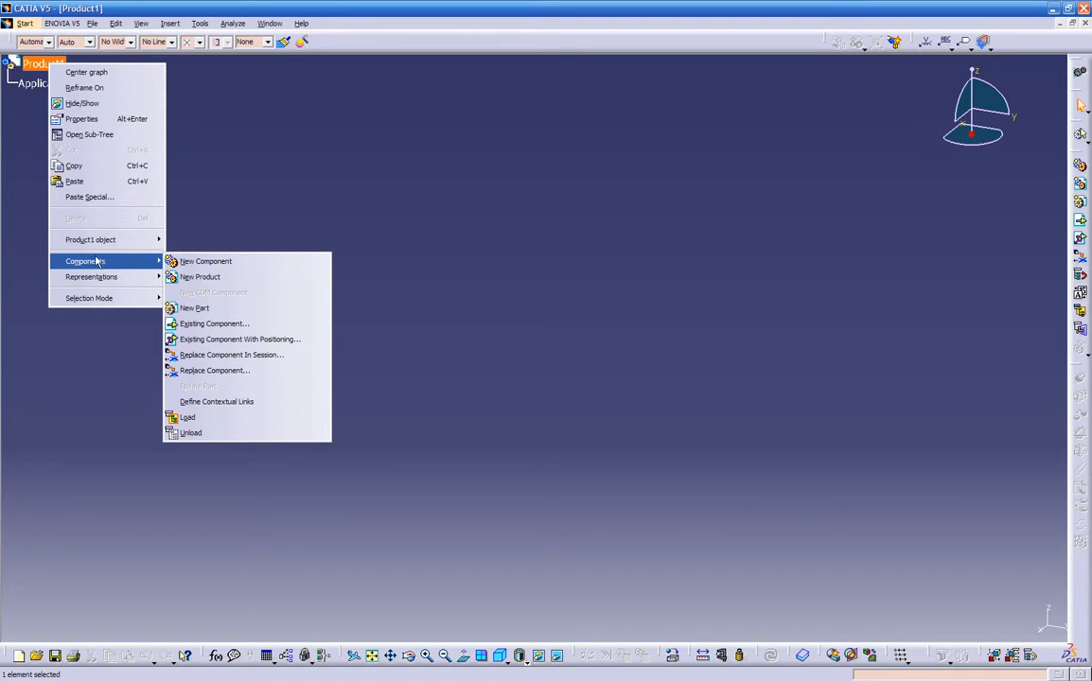
pyautogui.click(215, 323)
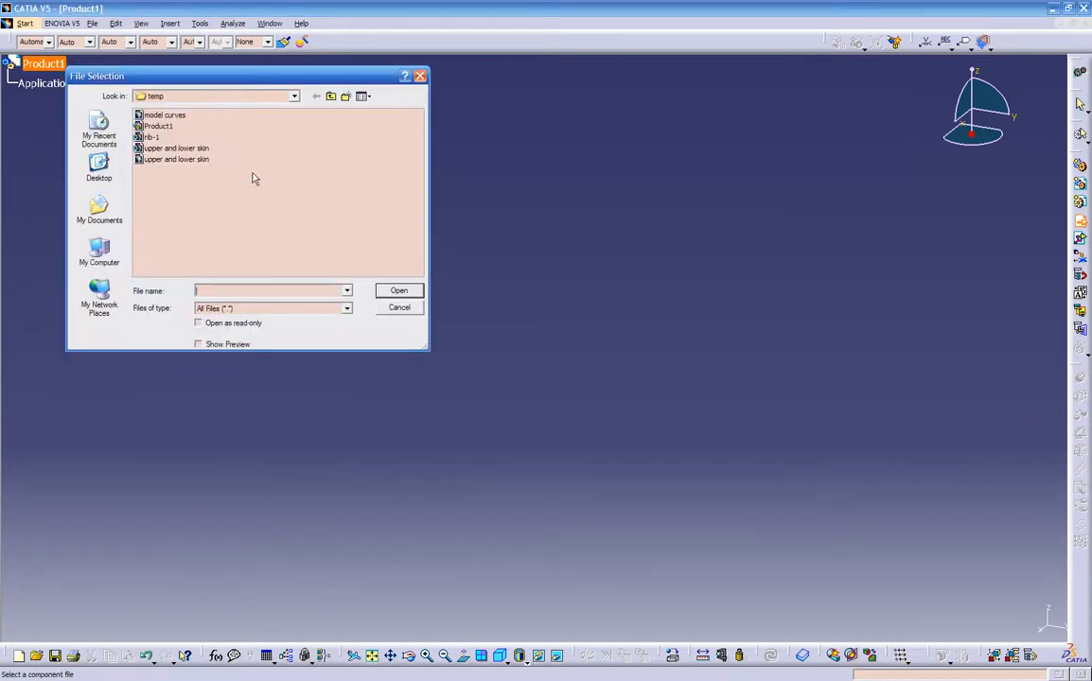
pyautogui.click(330, 97)
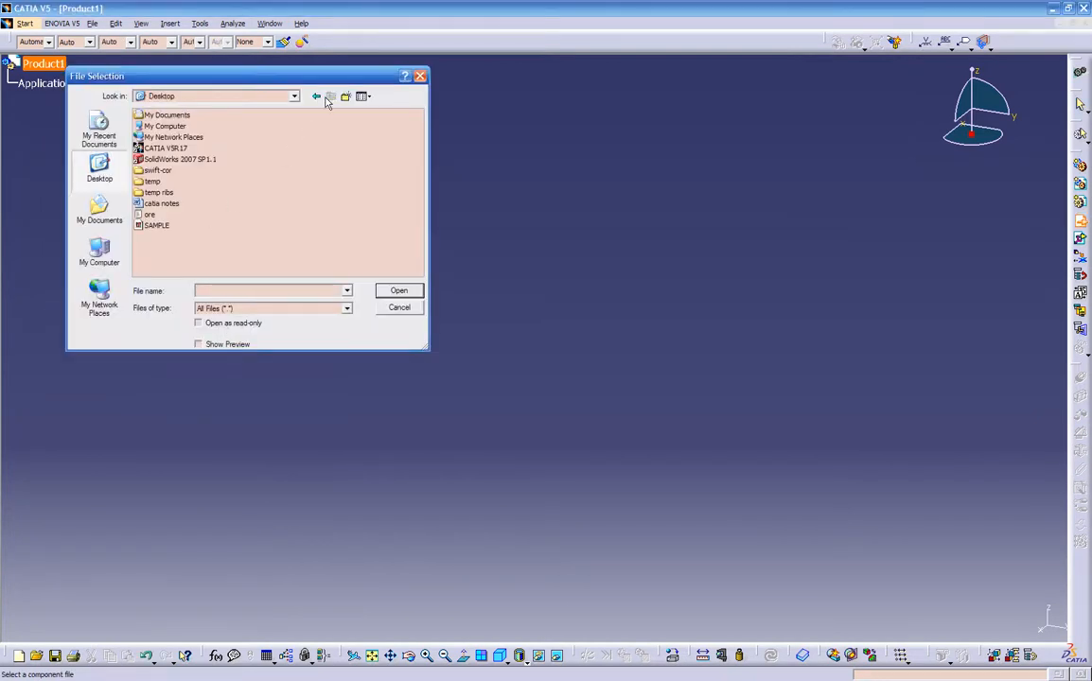
pyautogui.doubleClick(152, 192)
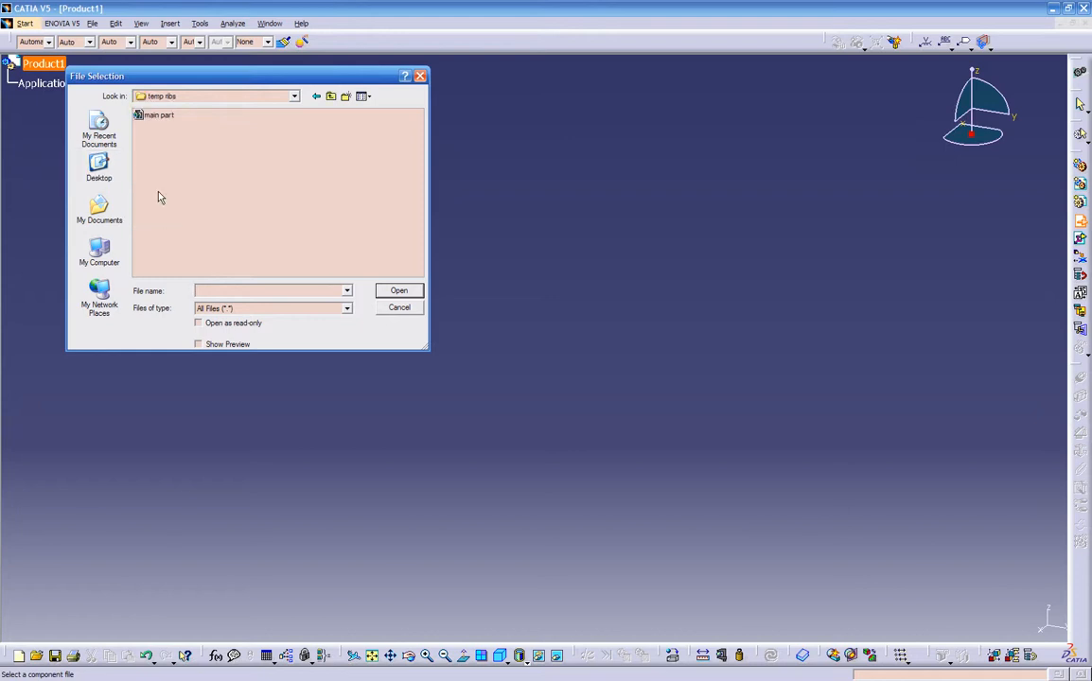
pyautogui.click(151, 115)
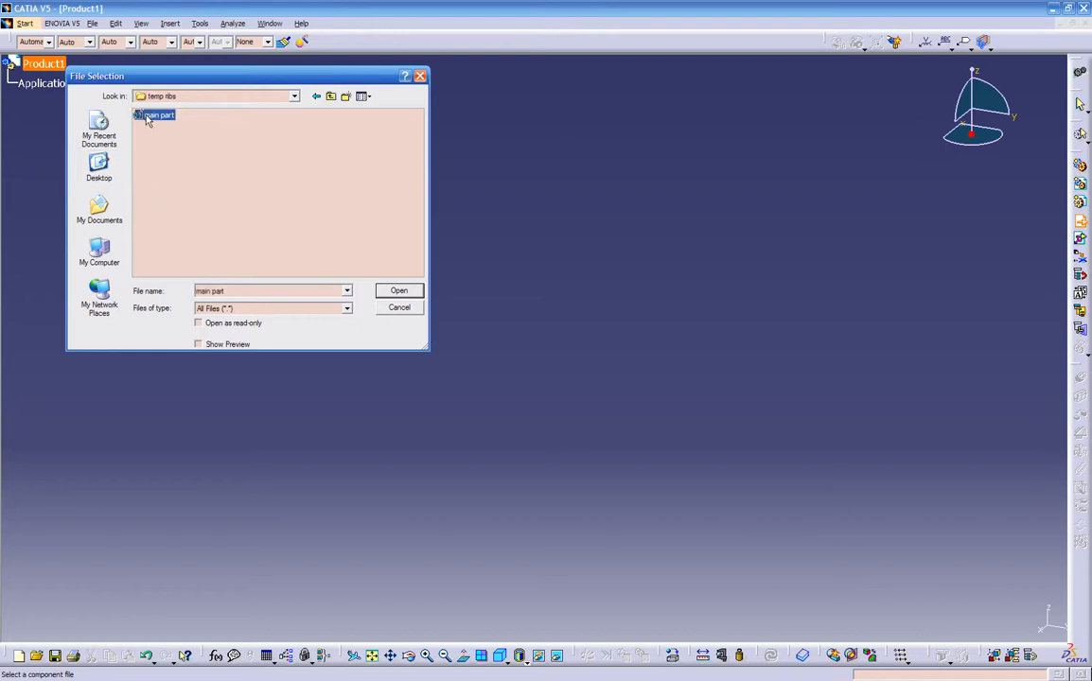
pyautogui.click(399, 292)
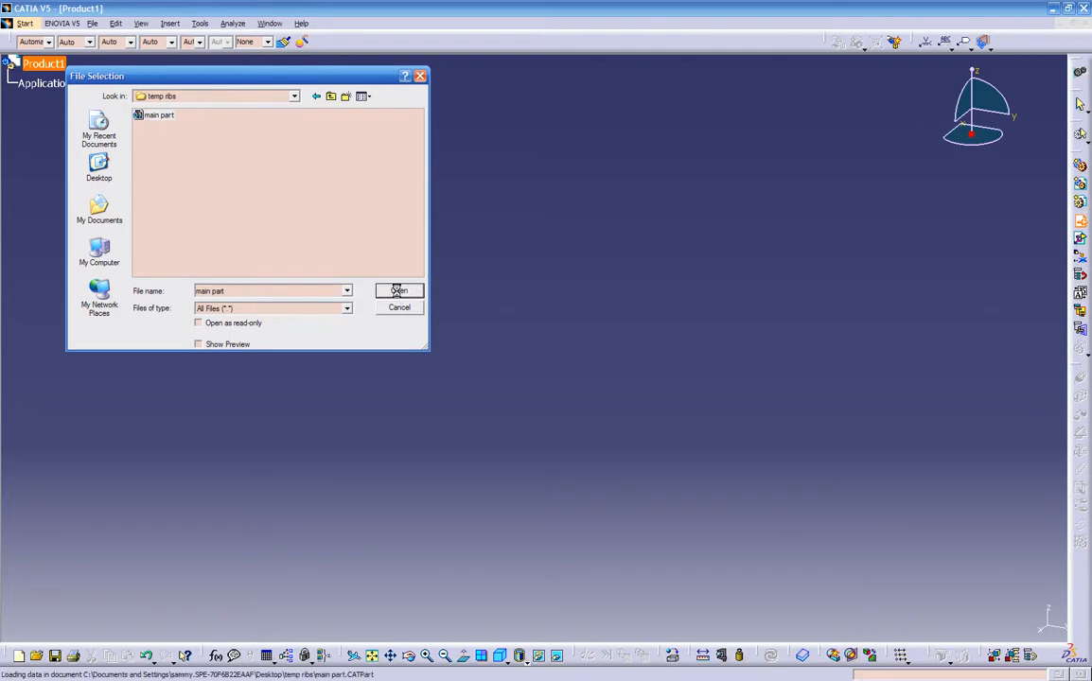
# - Expand the inserted part in the specification tree to examine its publications, planes, bodies and geometrical sets
pyautogui.moveTo(317, 427); pyautogui.dragTo(453, 440, button='middle')
pyautogui.click(15, 83)
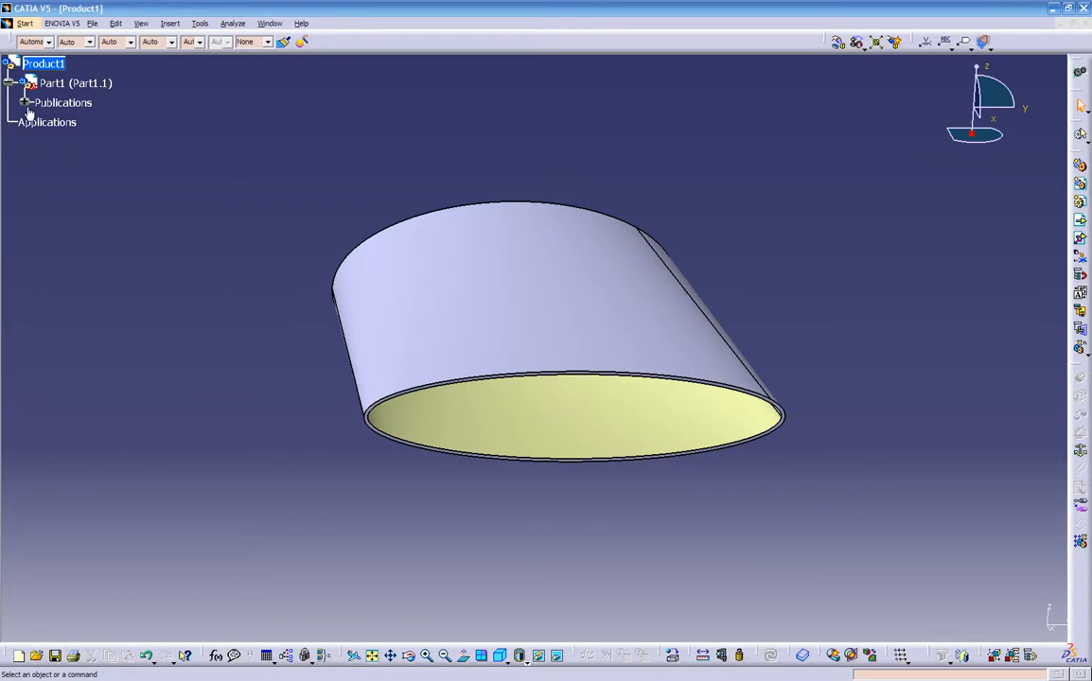
pyautogui.click(25, 103)
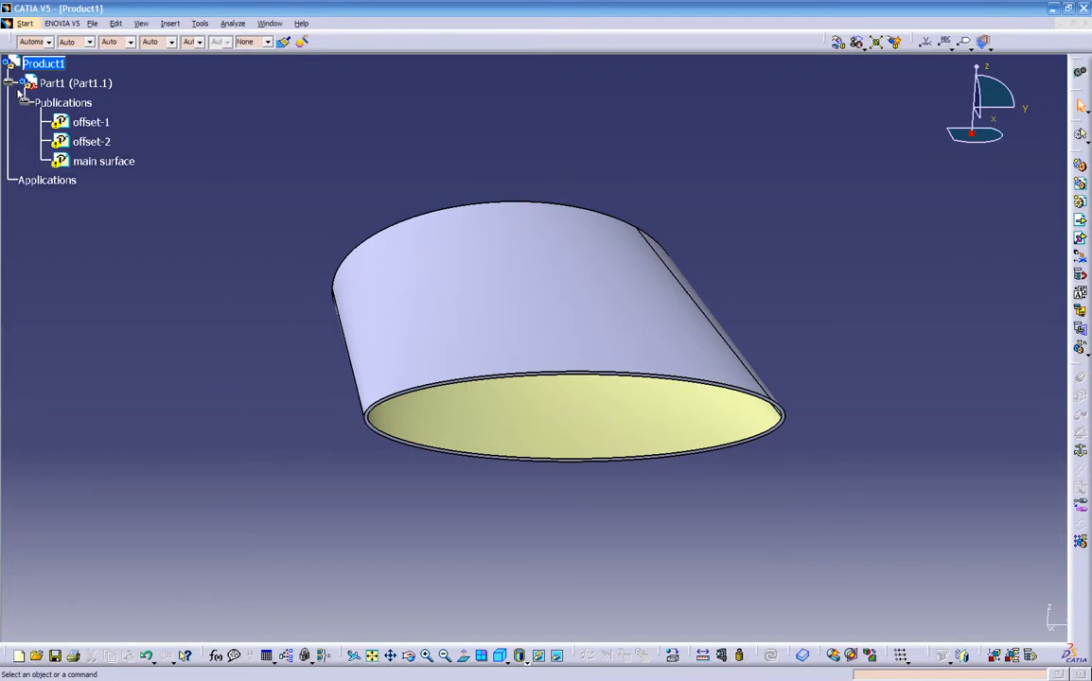
pyautogui.click(28, 83)
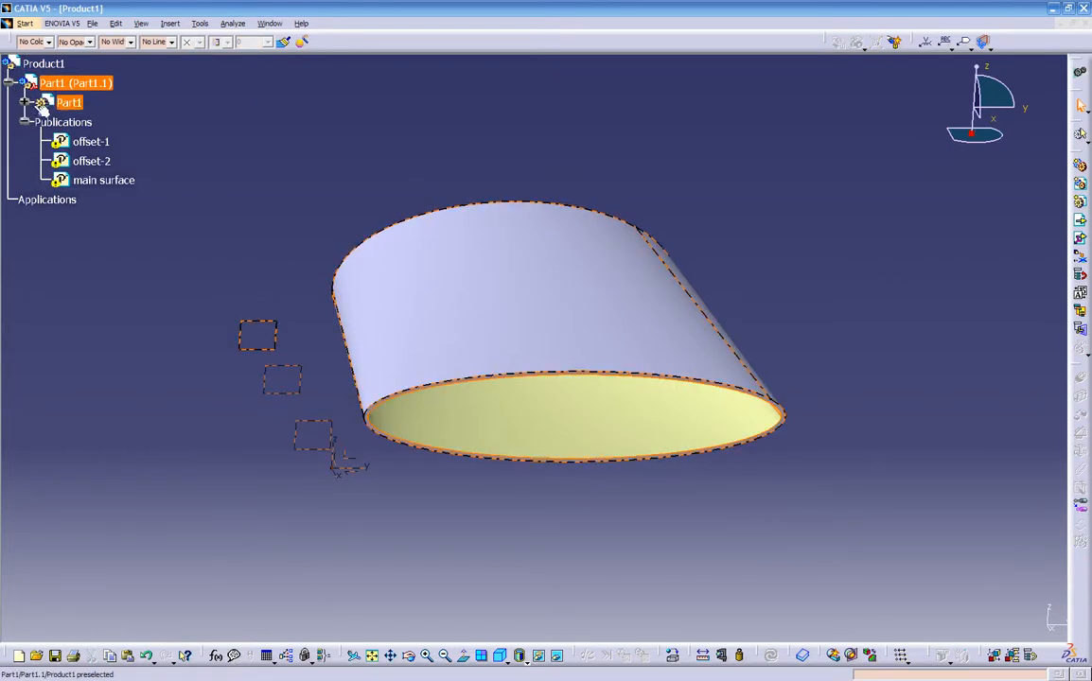
pyautogui.click(24, 103)
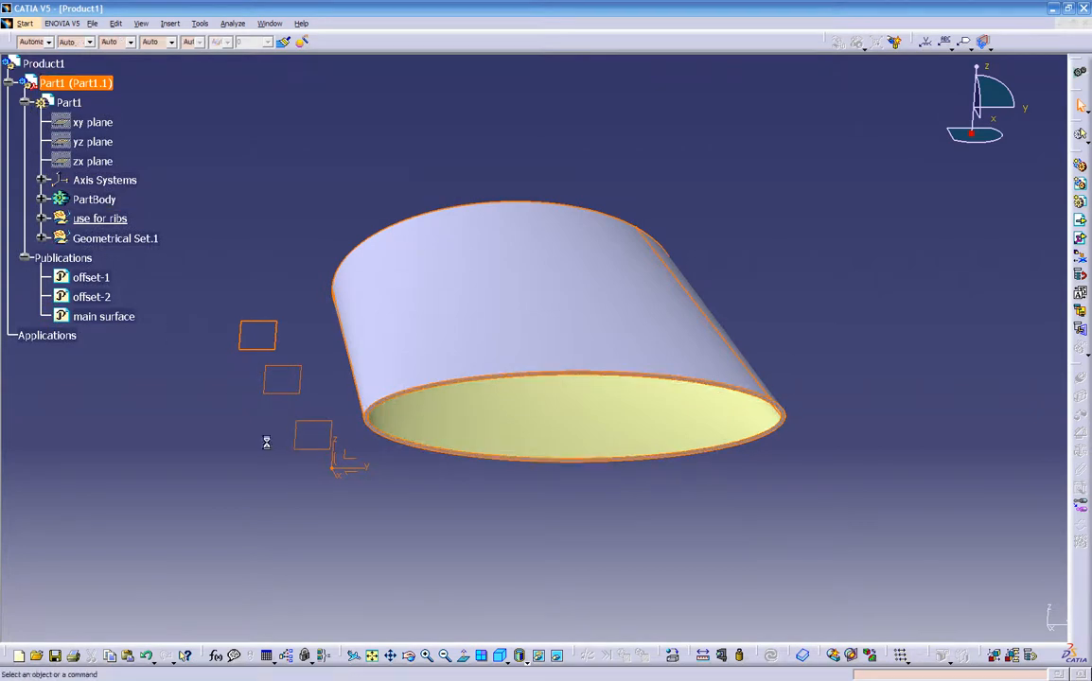
pyautogui.moveTo(266, 443); pyautogui.dragTo(360, 426, button='middle')
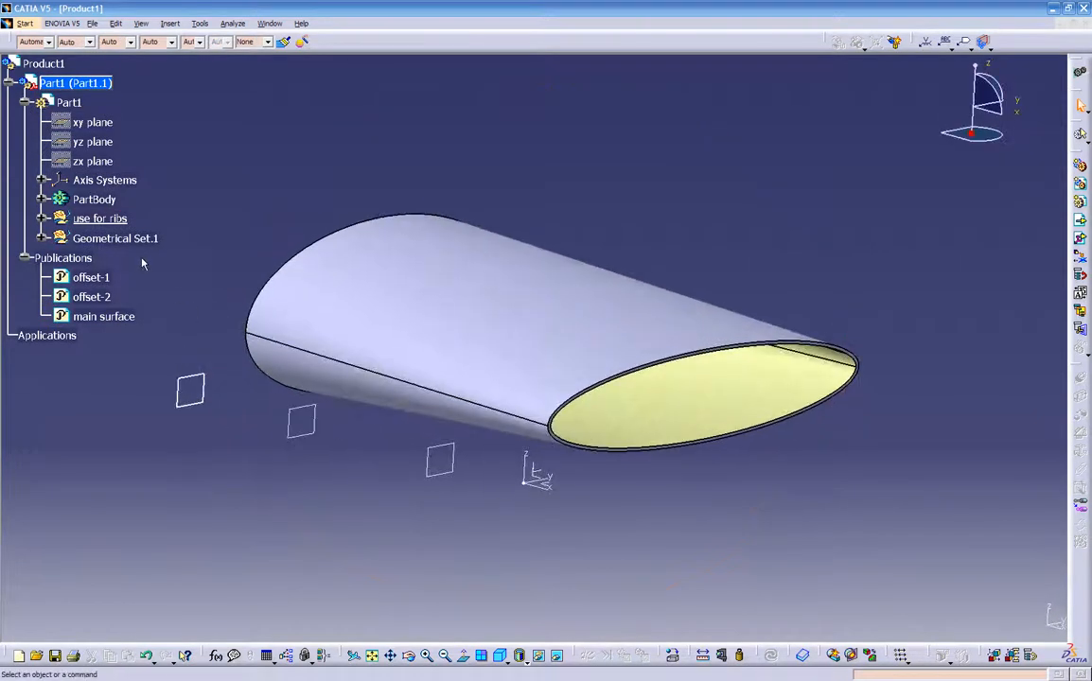
# - Set the inserted component's instance name to multisection and its part number to main part
pyautogui.rightClick(82, 85)
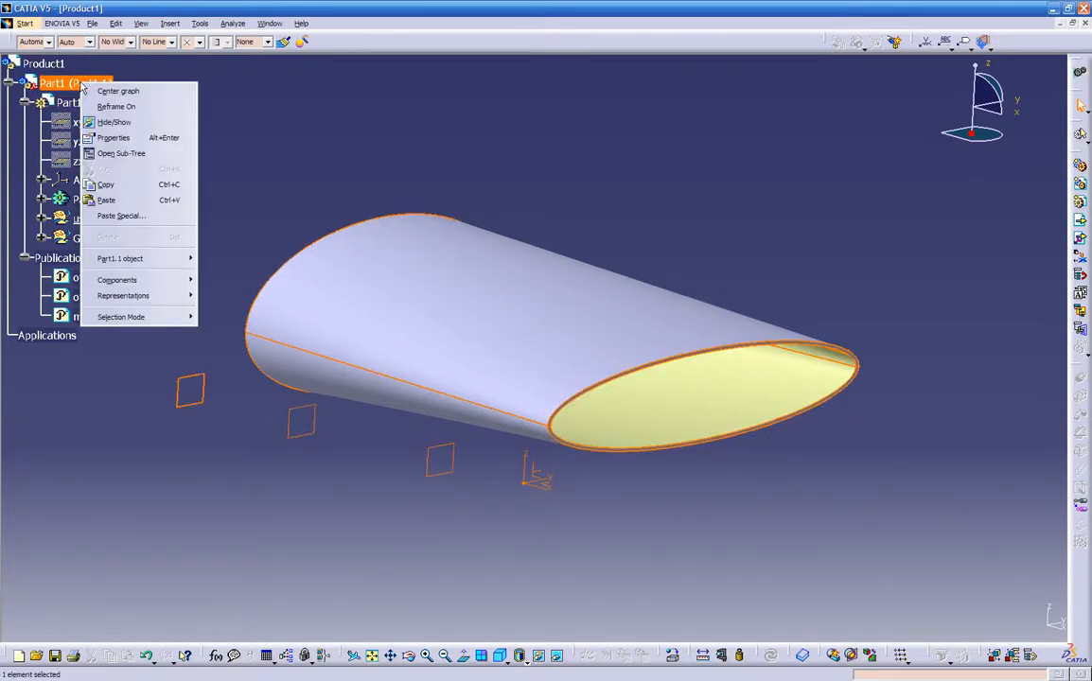
pyautogui.click(114, 138)
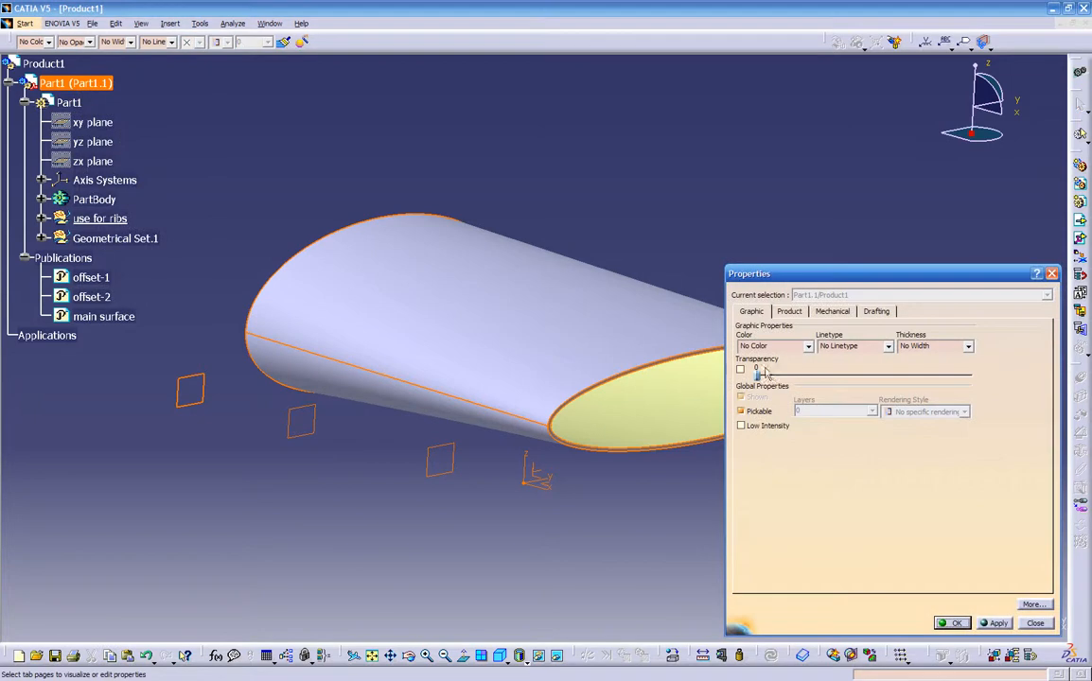
pyautogui.click(789, 312)
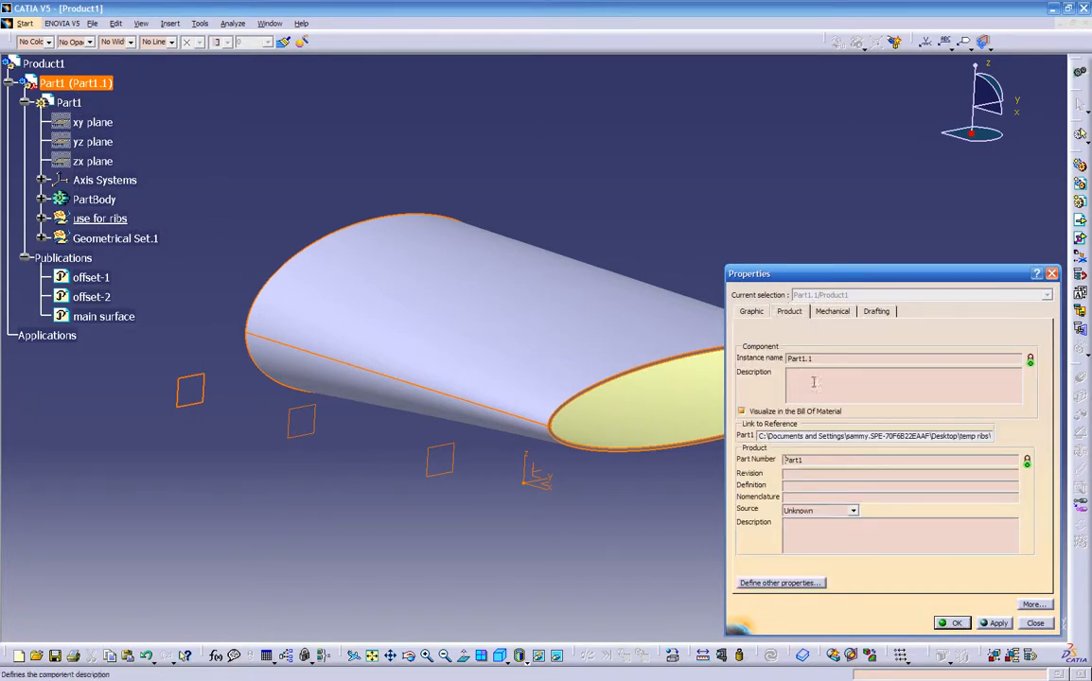
pyautogui.moveTo(820, 360); pyautogui.dragTo(645, 367)
pyautogui.write('multisection')
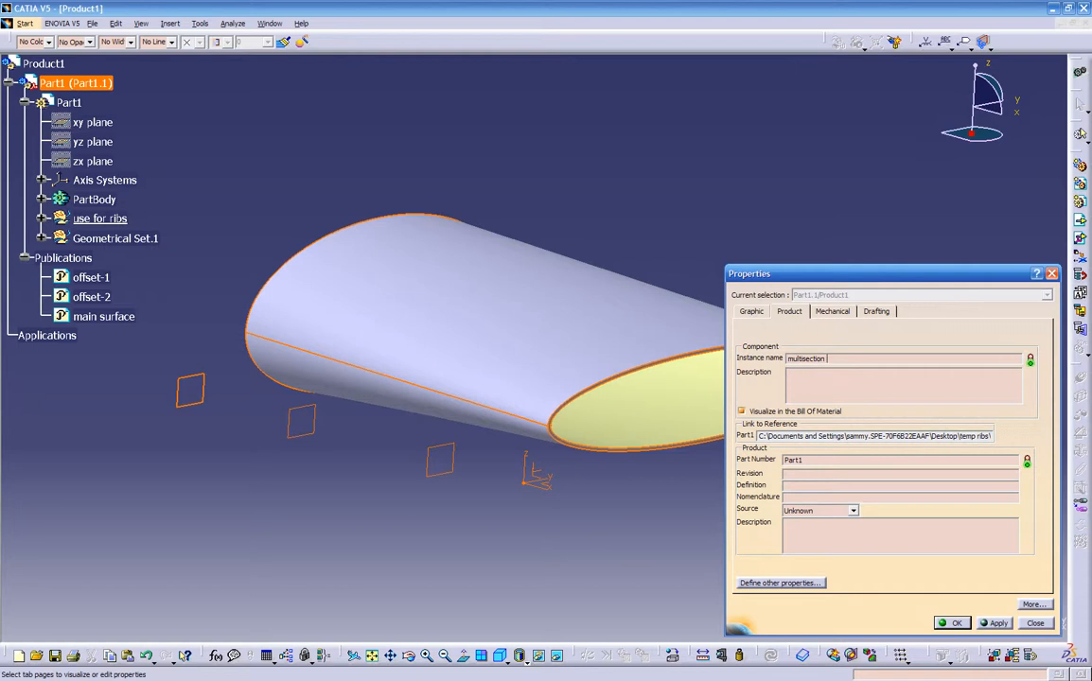
pyautogui.press('Tab')
pyautogui.press('Tab')
pyautogui.press('Tab')
pyautogui.write('ma')
pyautogui.press('Return')
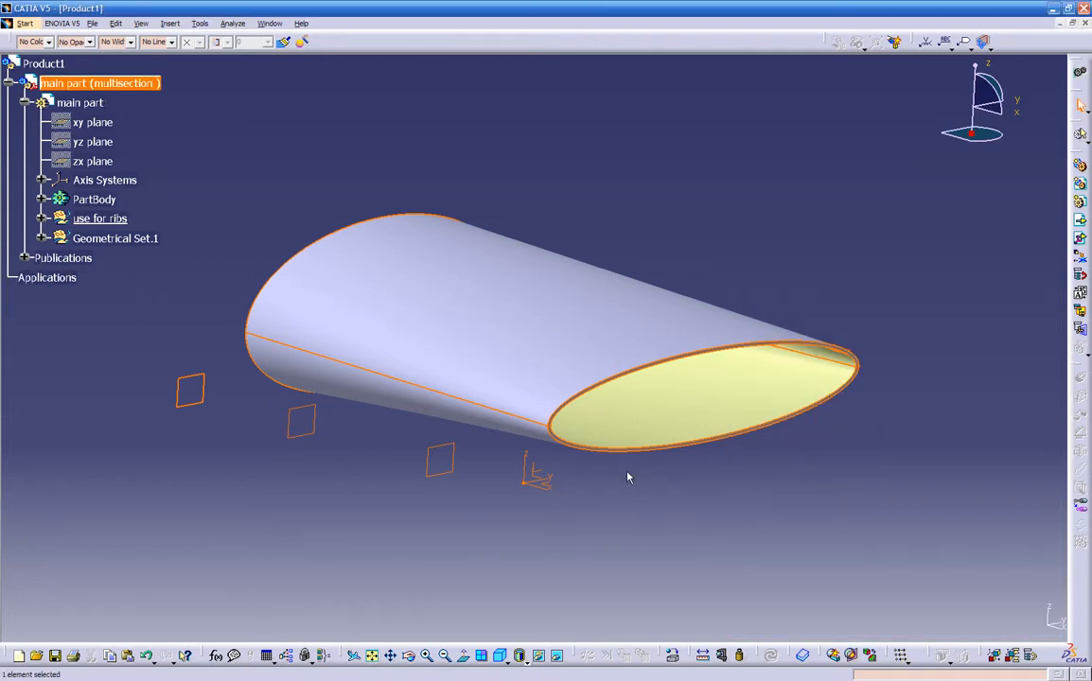
pyautogui.click(314, 142)
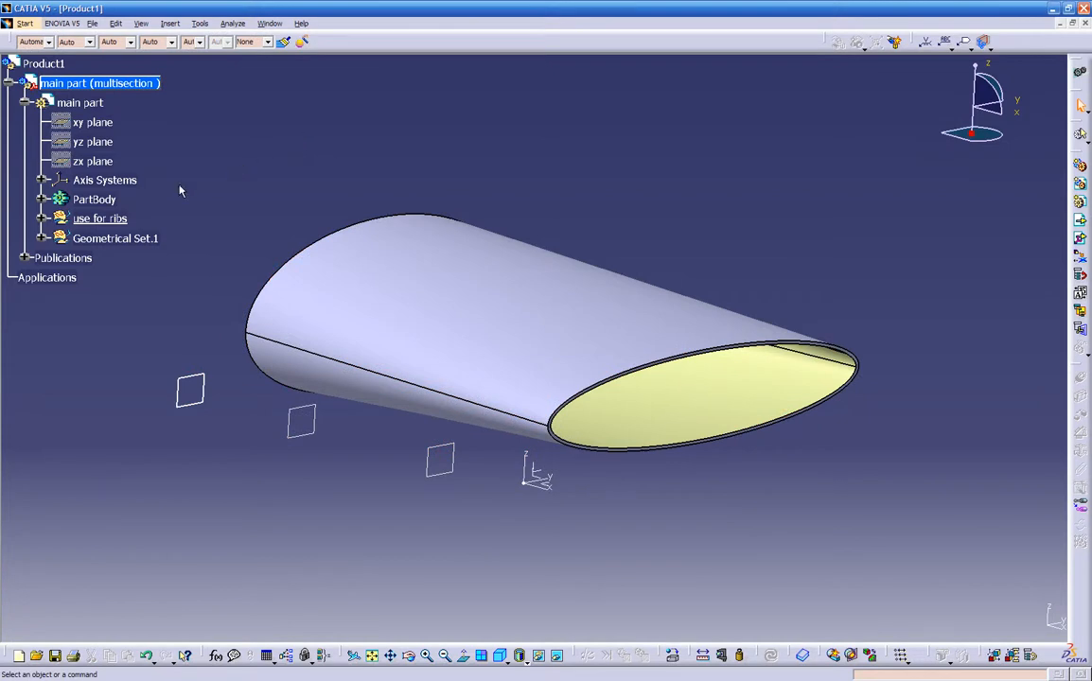
# - Expand the main part's publications and open the general options for Part Infrastructure
pyautogui.click(25, 257)
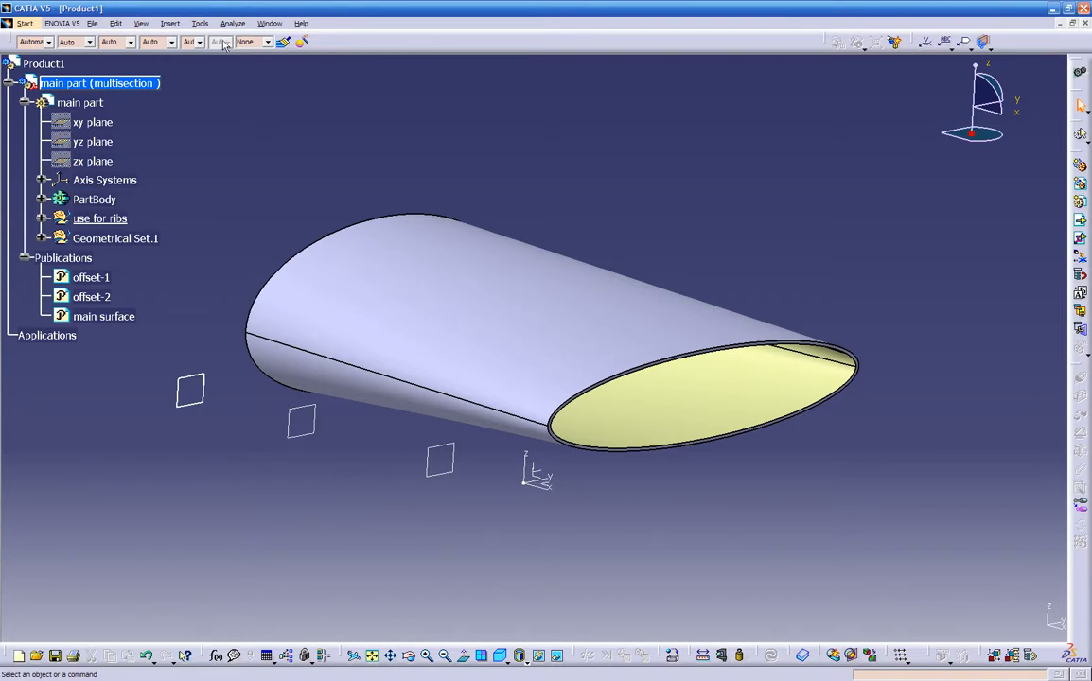
pyautogui.click(199, 23)
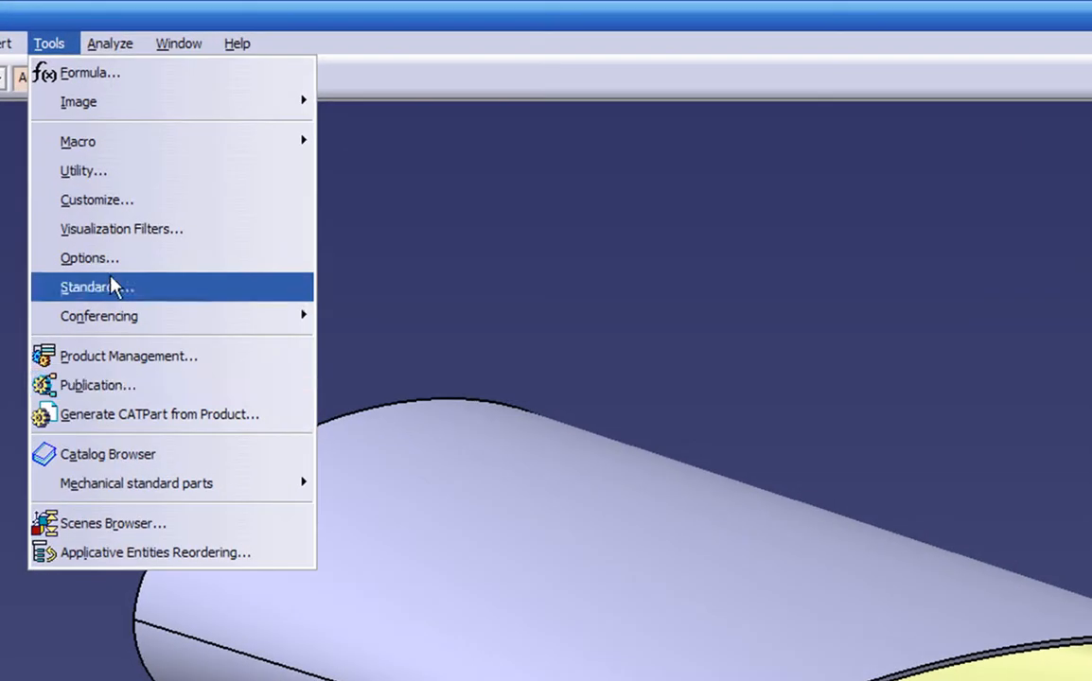
pyautogui.click(210, 174)
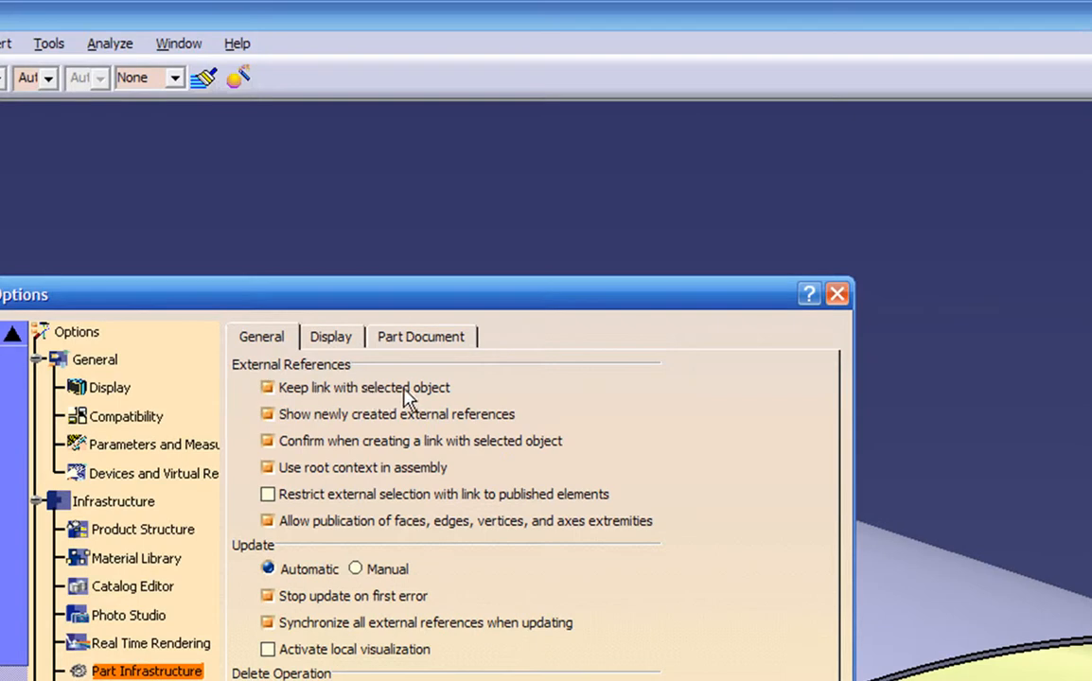
# - Toggle the keep link, show newly created external references and confirm link creation options off and back on, and accept the options
pyautogui.click(267, 389)
pyautogui.click(268, 415)
pyautogui.click(268, 441)
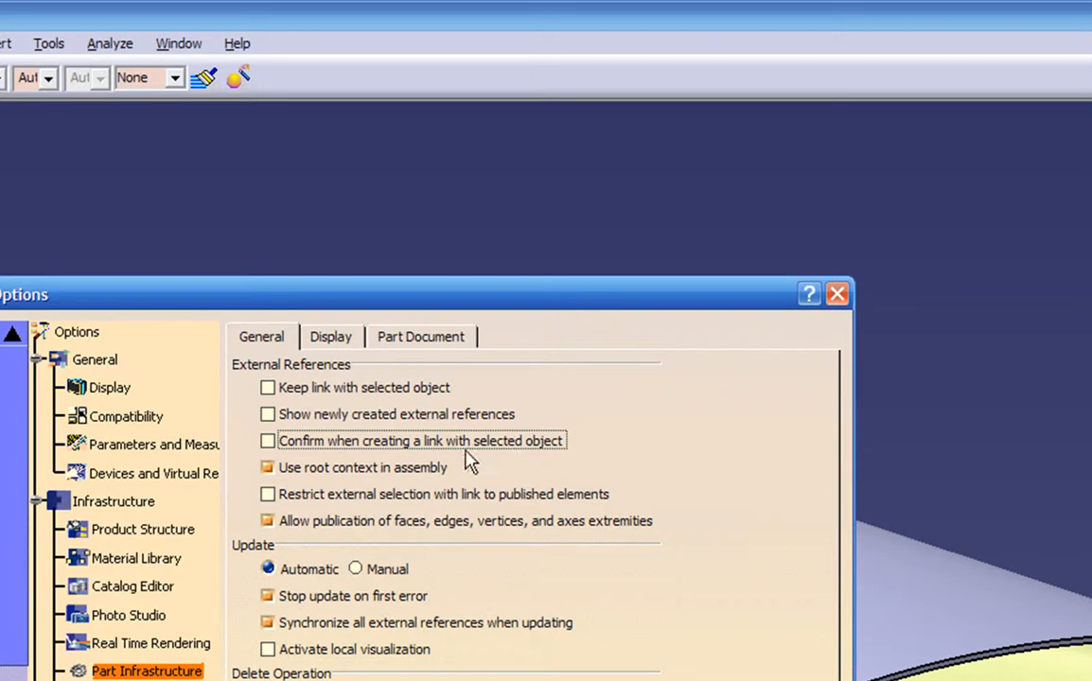
pyautogui.click(268, 389)
pyautogui.click(268, 414)
pyautogui.click(268, 441)
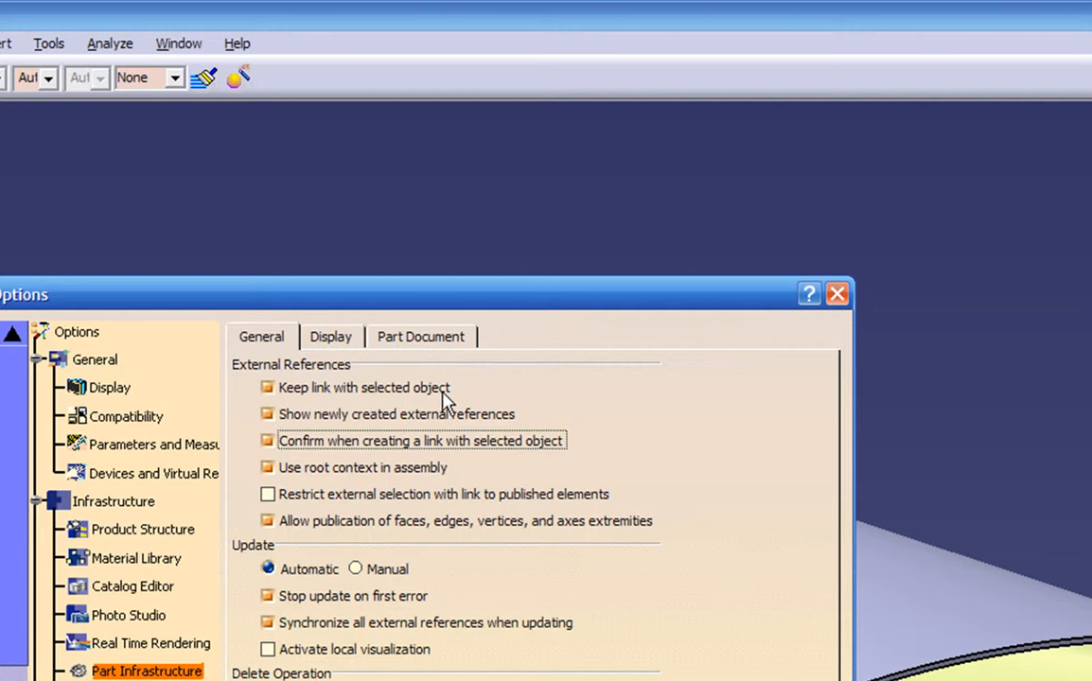
pyautogui.moveTo(444, 401)
pyautogui.press('Return')
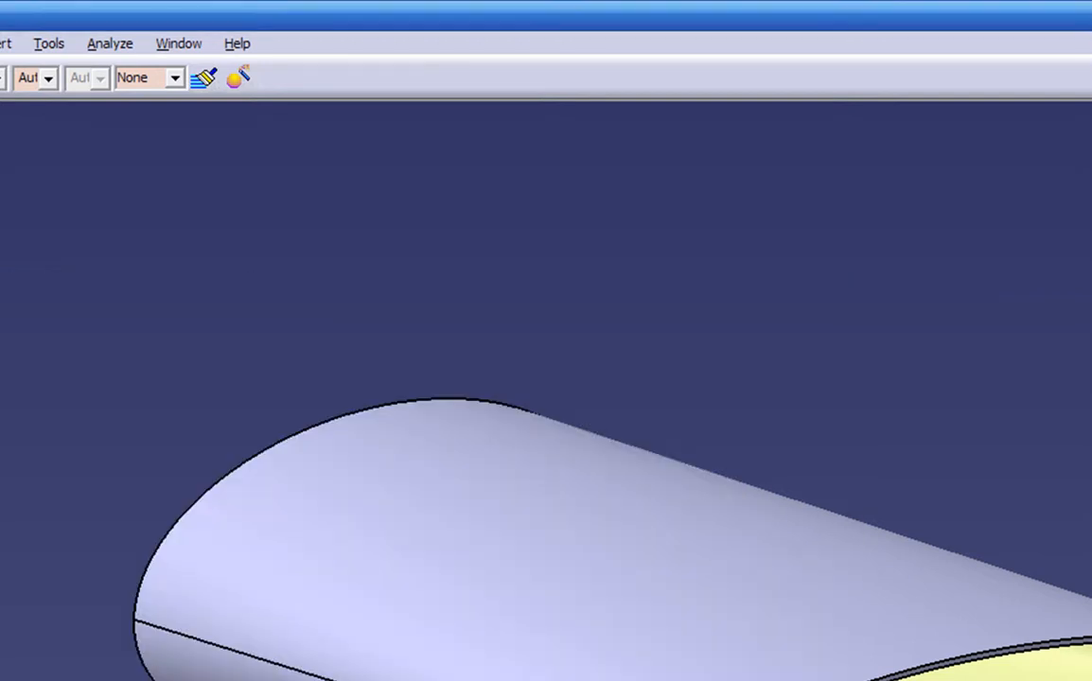
# - Hide the main part's PartBody and collapse the main part branch in the specification tree
pyautogui.moveTo(477, 485); pyautogui.dragTo(452, 520, button='middle')
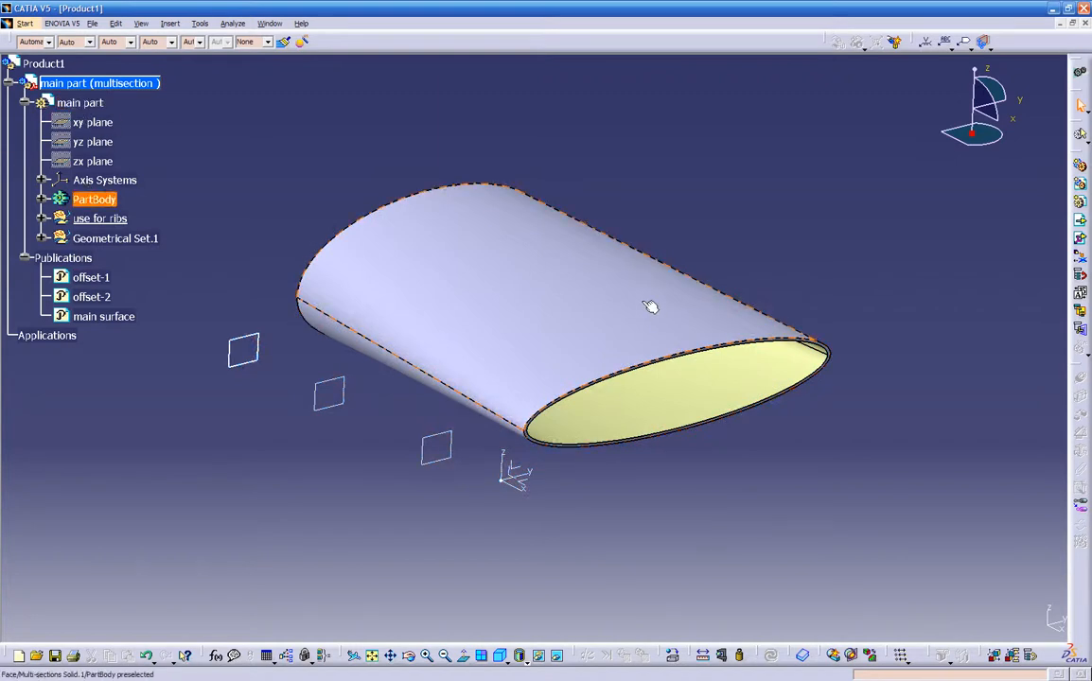
pyautogui.moveTo(382, 523)
pyautogui.mouseDown(button='middle')
pyautogui.moveTo(396, 499)
pyautogui.moveTo(380, 505)
pyautogui.mouseUp(button='middle')
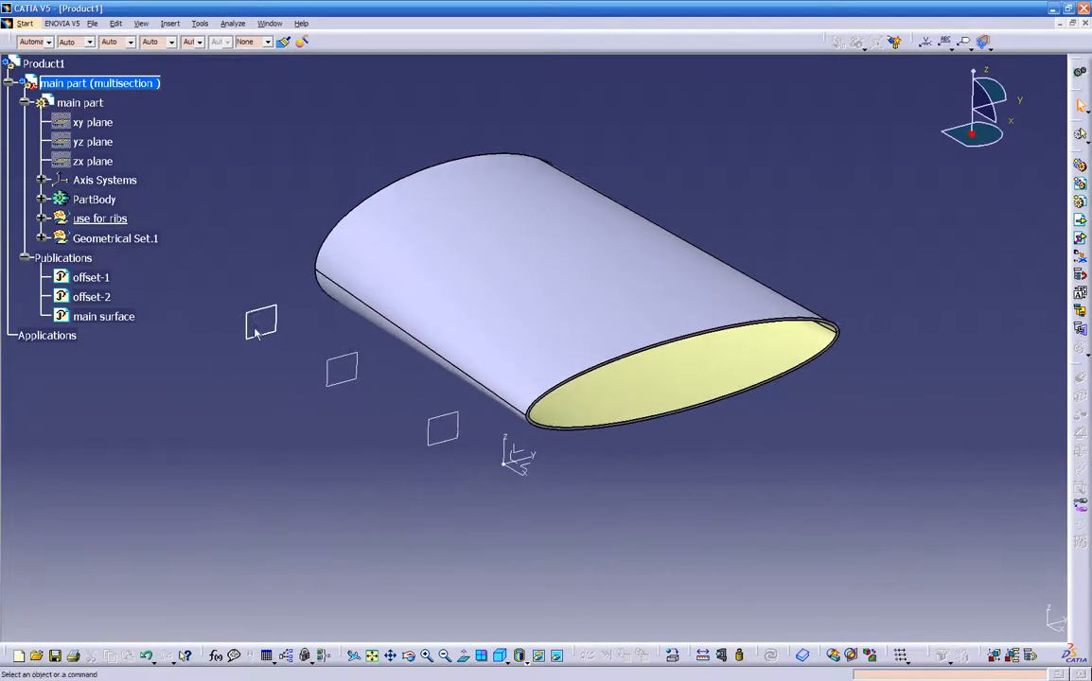
pyautogui.rightClick(87, 200)
pyautogui.click(119, 240)
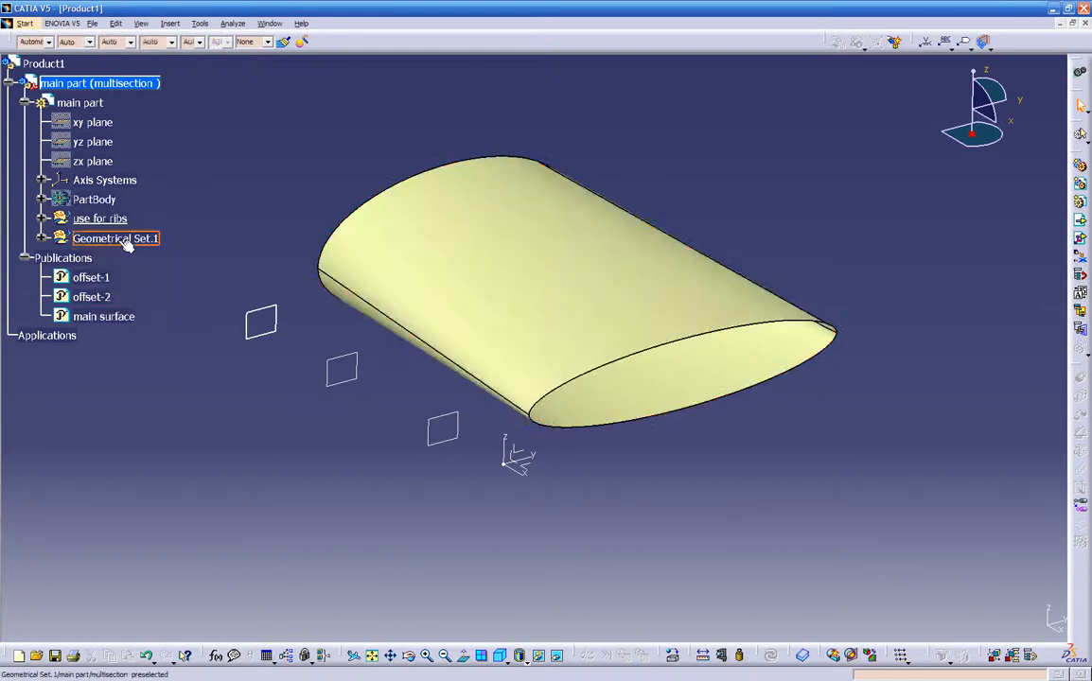
pyautogui.click(25, 102)
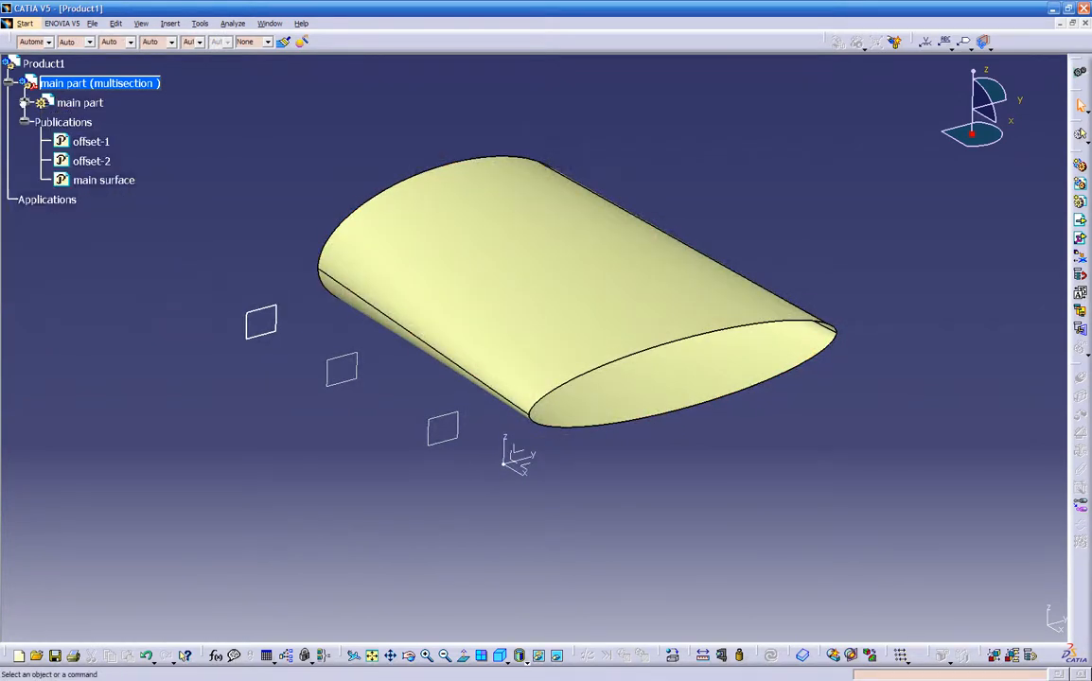
pyautogui.click(51, 106)
pyautogui.rightClick(51, 106)
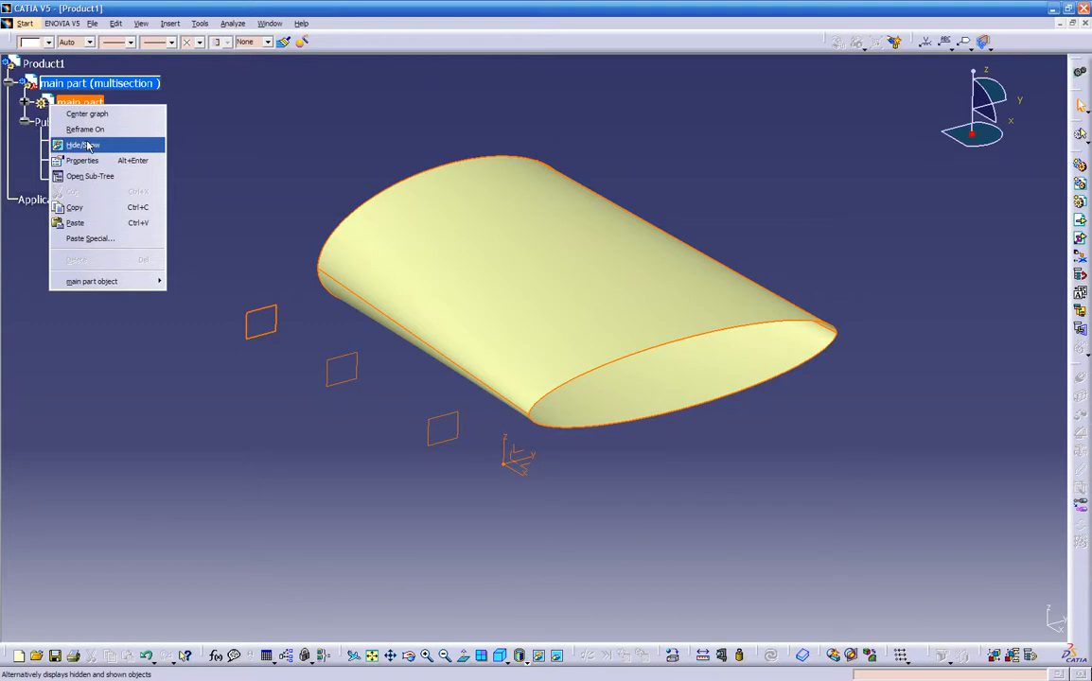
pyautogui.click(87, 146)
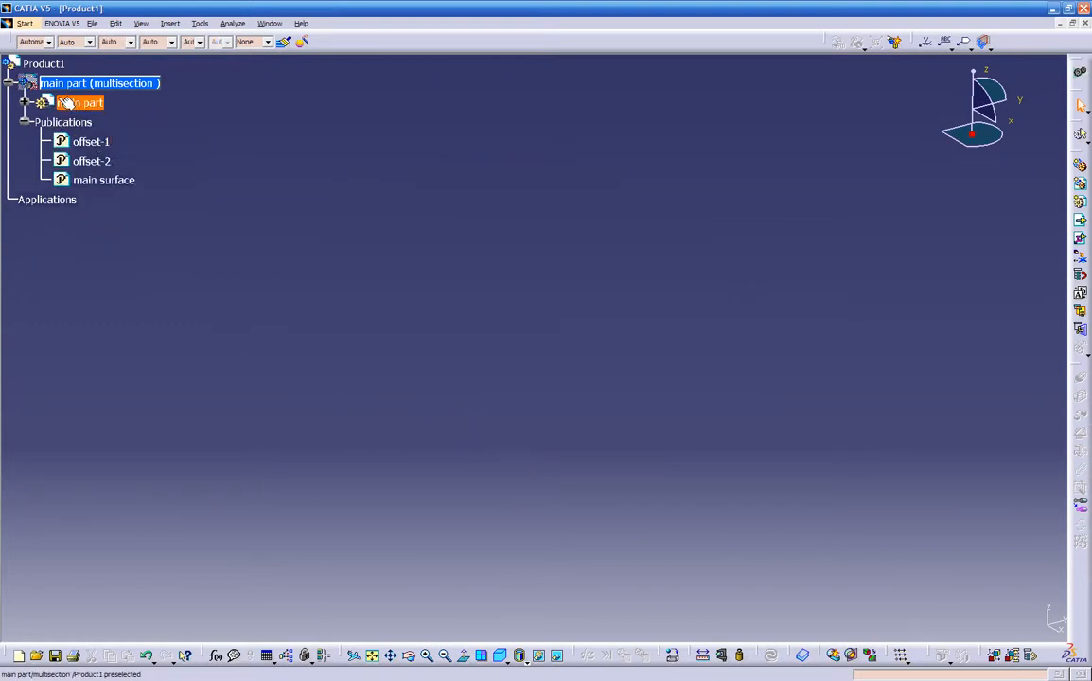
pyautogui.hotkey('ctrl', 'z')
pyautogui.click(201, 181)
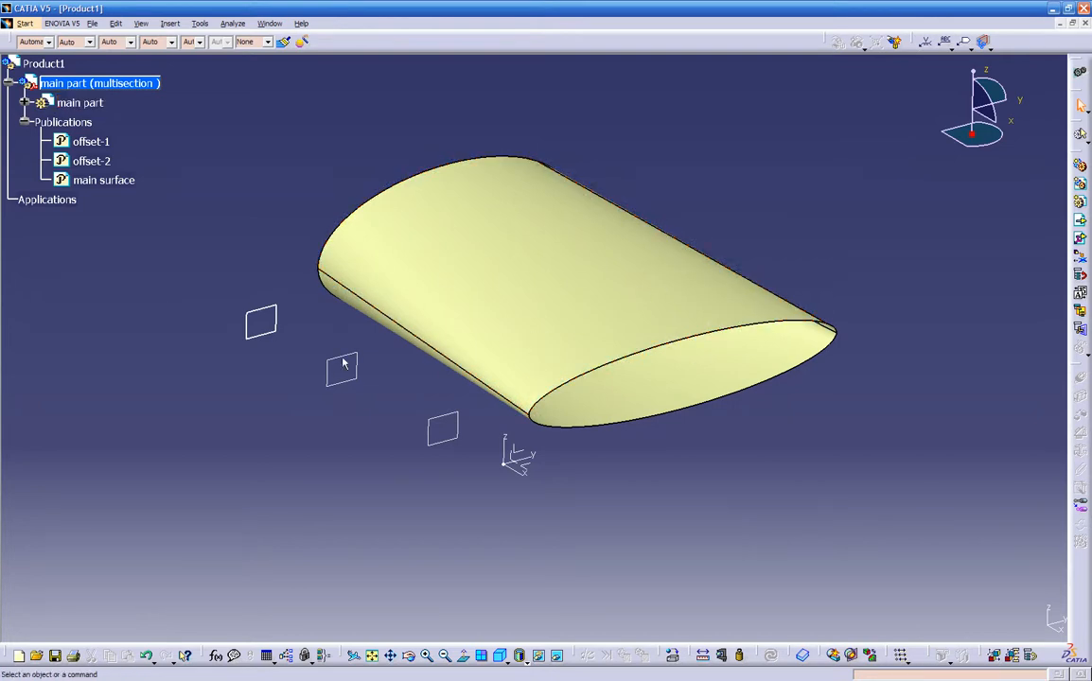
# - Insert a new part into Product1 with the assembly origin as its origin point, and expand it in the specification tree
pyautogui.rightClick(45, 66)
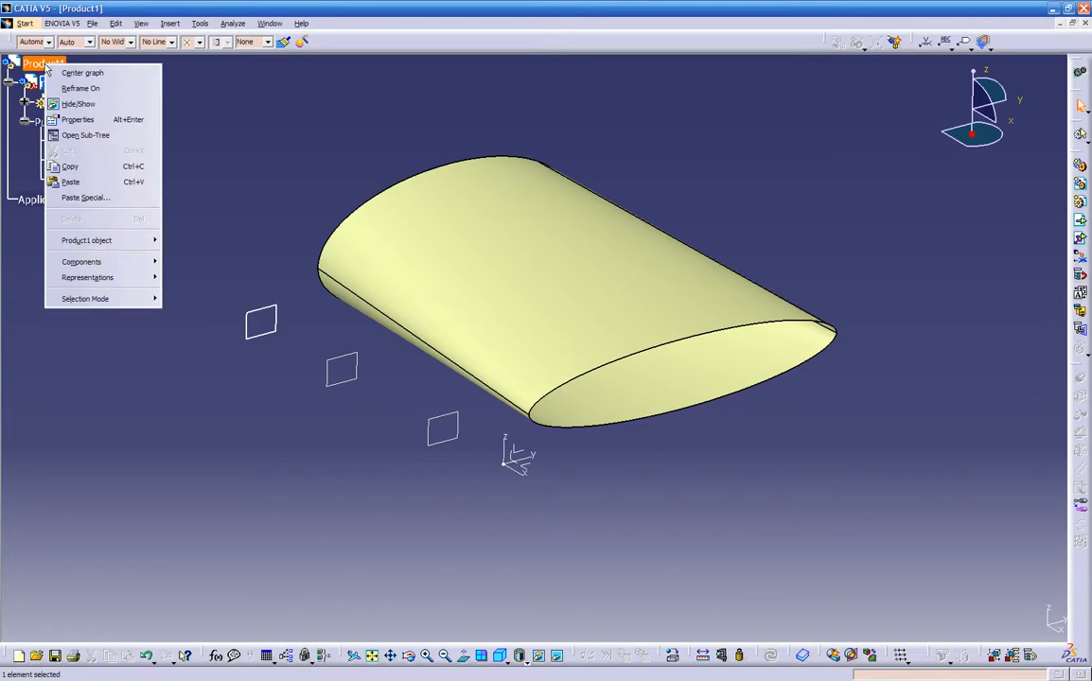
pyautogui.moveTo(94, 267)
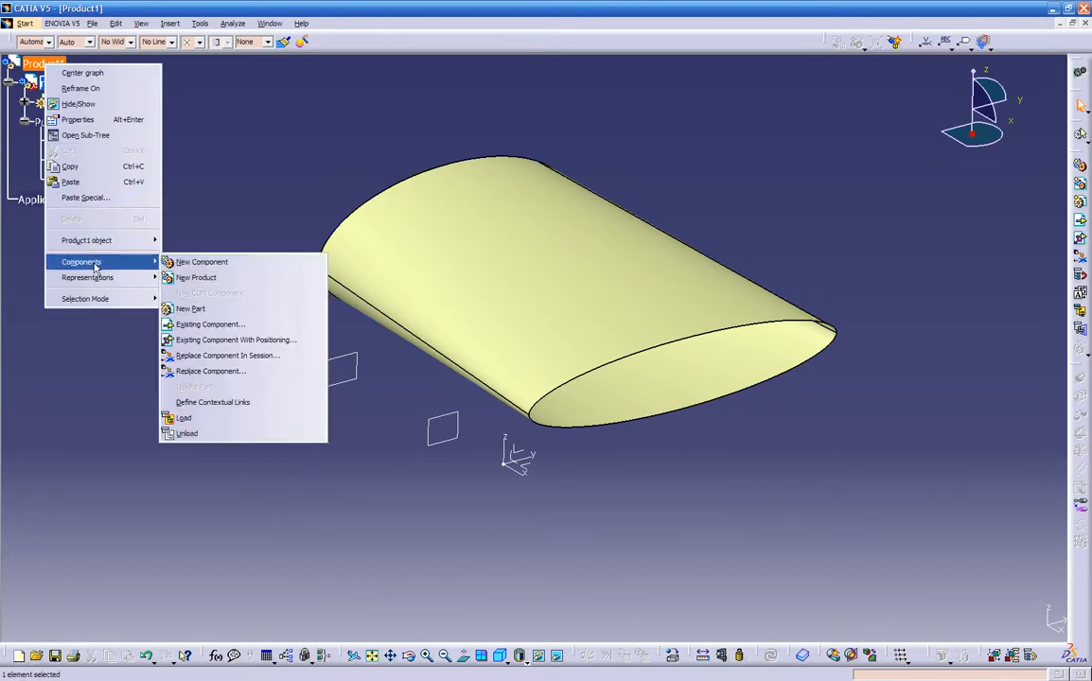
pyautogui.click(190, 308)
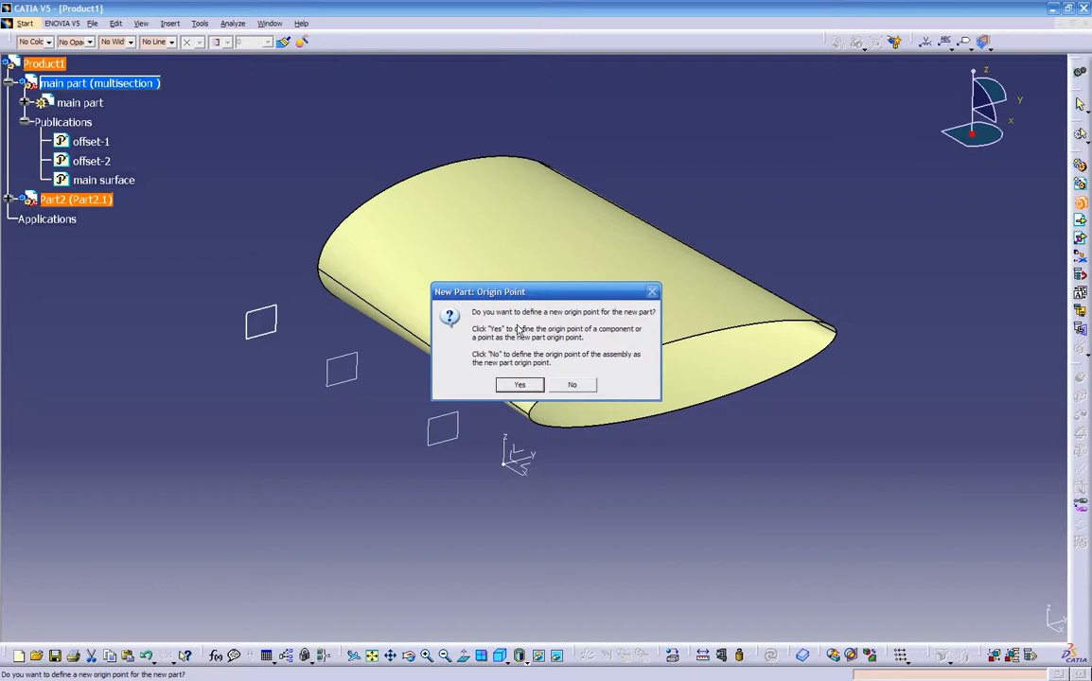
pyautogui.click(573, 385)
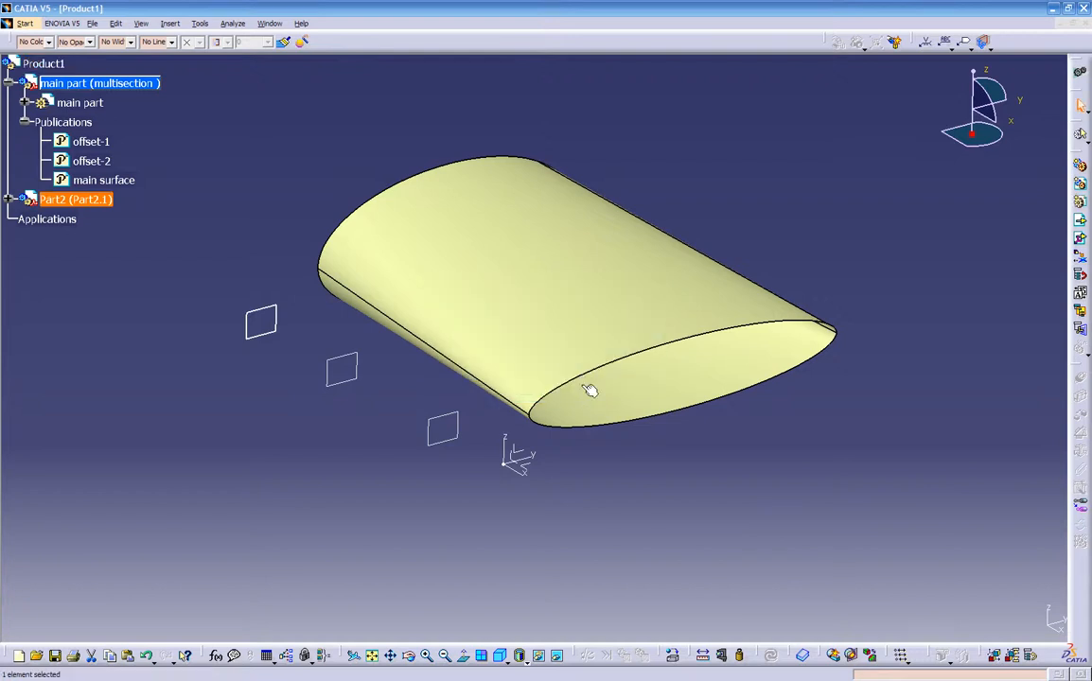
pyautogui.click(9, 199)
pyautogui.click(24, 218)
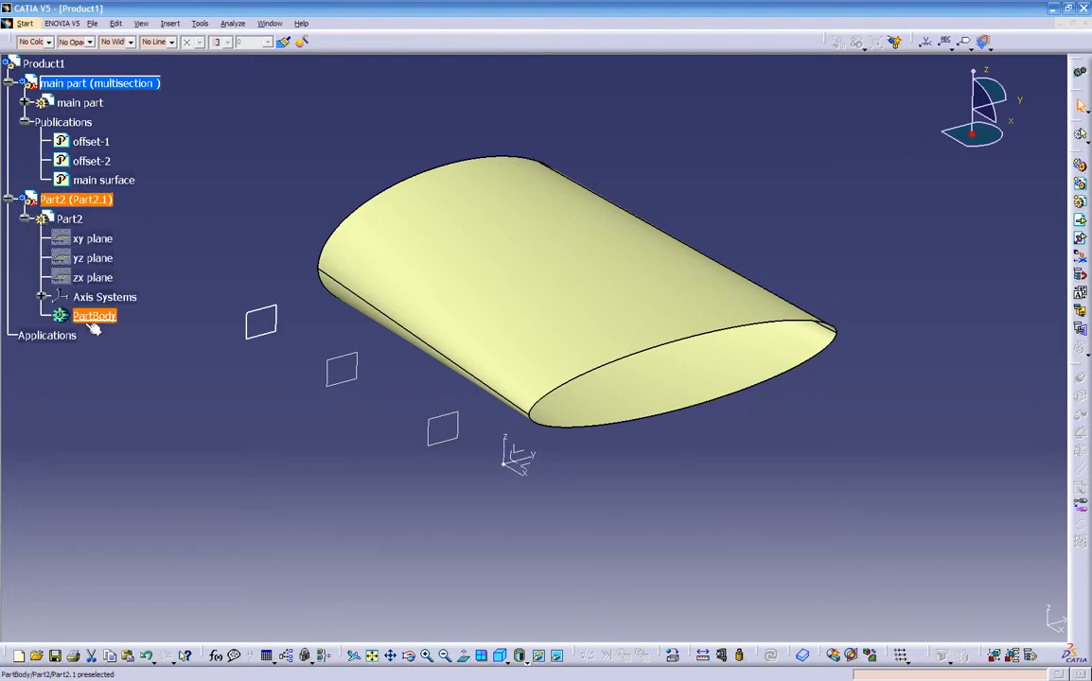
# - Set the new part's instance name to rib-1 solid and its part number to rib-1
pyautogui.rightClick(92, 198)
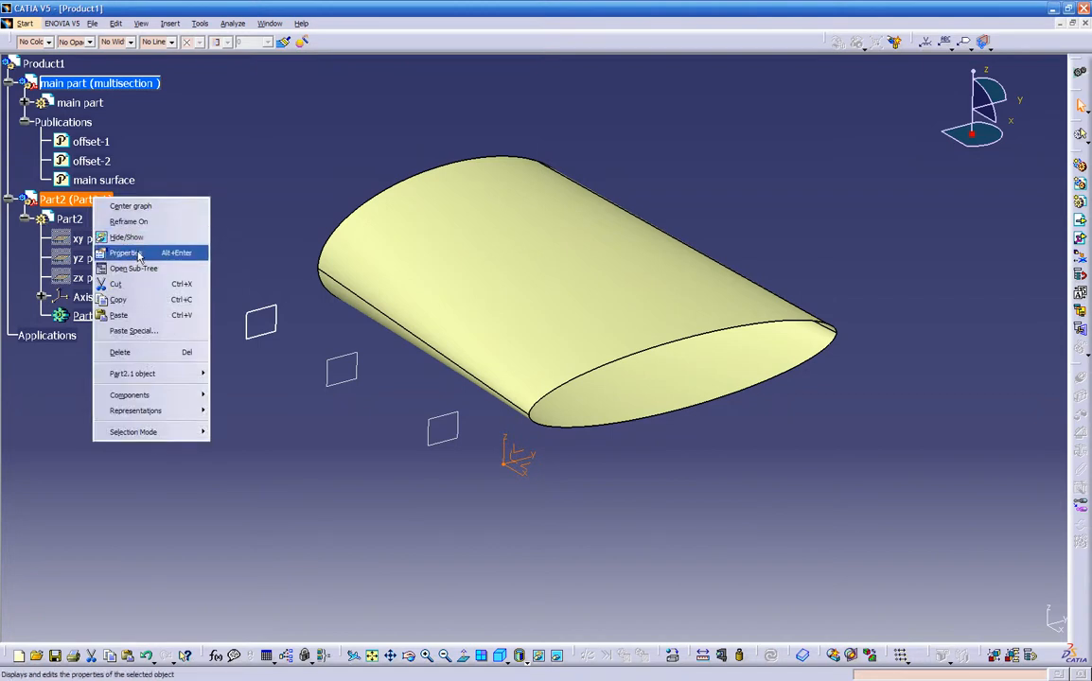
pyautogui.click(139, 254)
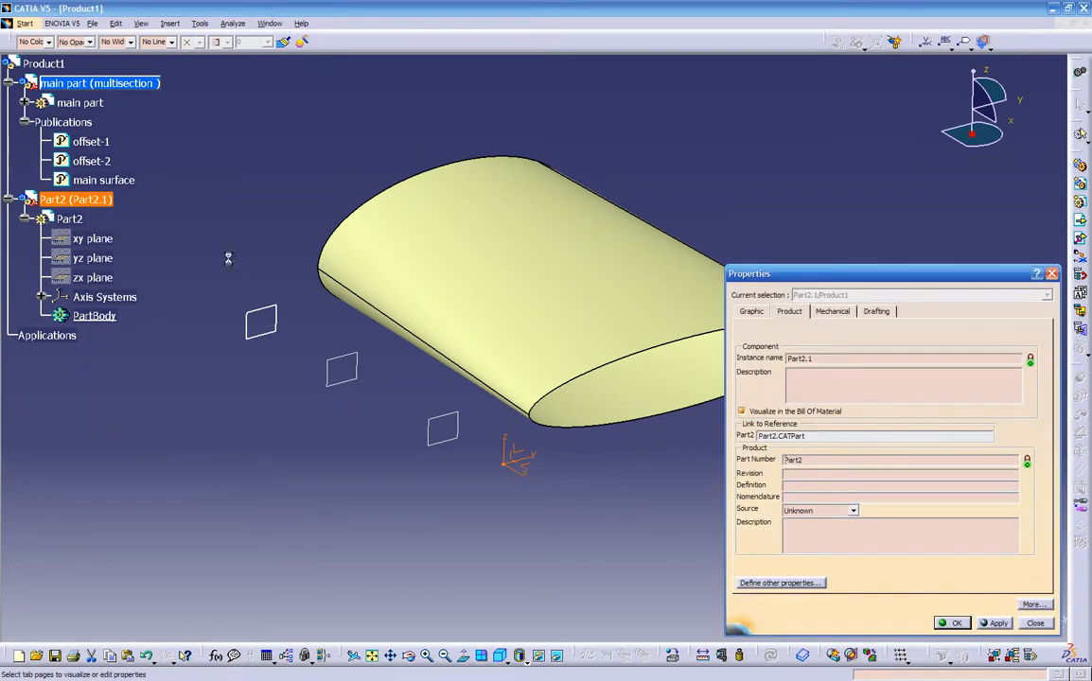
pyautogui.doubleClick(804, 359)
pyautogui.write('n')
pyautogui.moveTo(812, 462); pyautogui.dragTo(702, 471)
pyautogui.write('rib-1 solid')
pyautogui.press('Return')
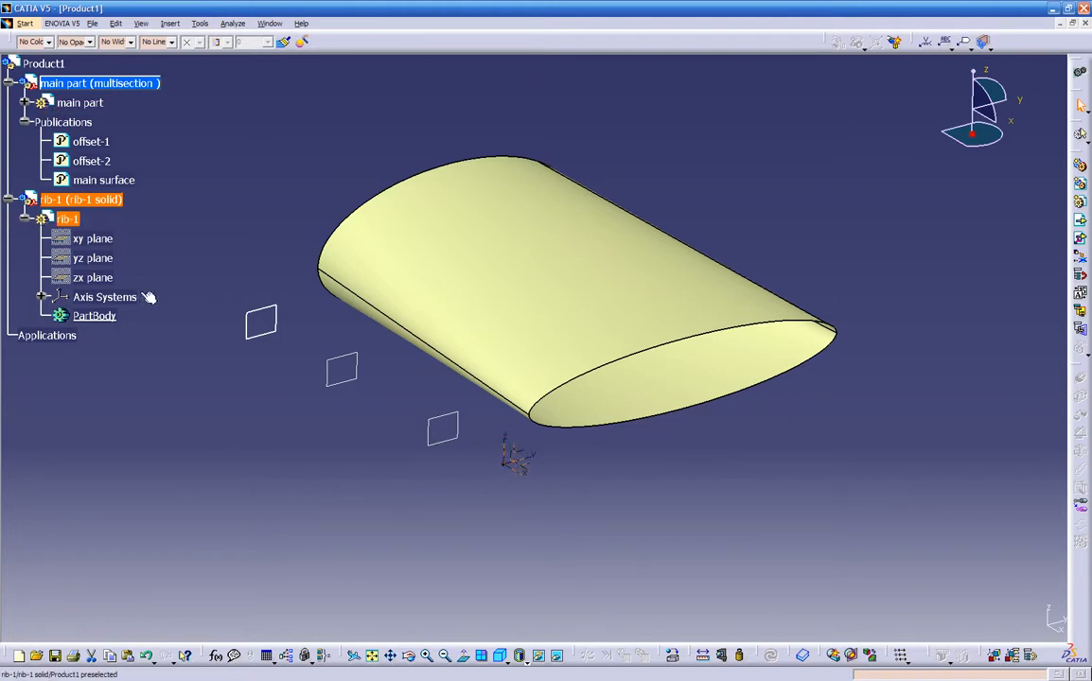
# - Activate the PartBody of rib-1 for editing in the assembly and switch to the Part Design workbench
pyautogui.doubleClick(99, 318)
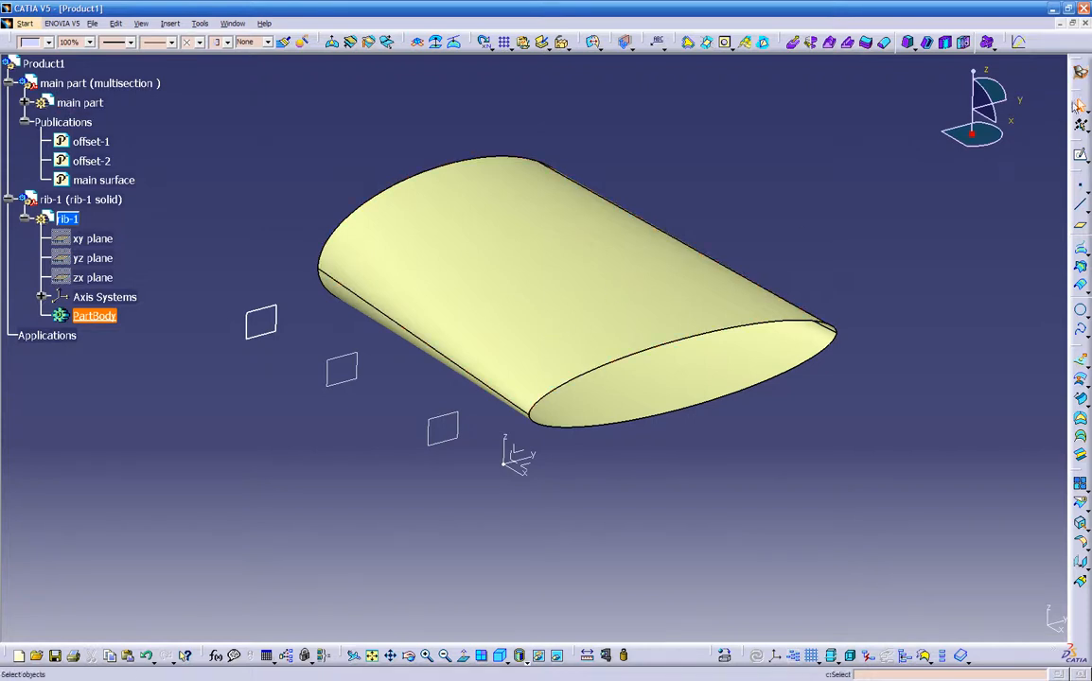
pyautogui.click(1079, 74)
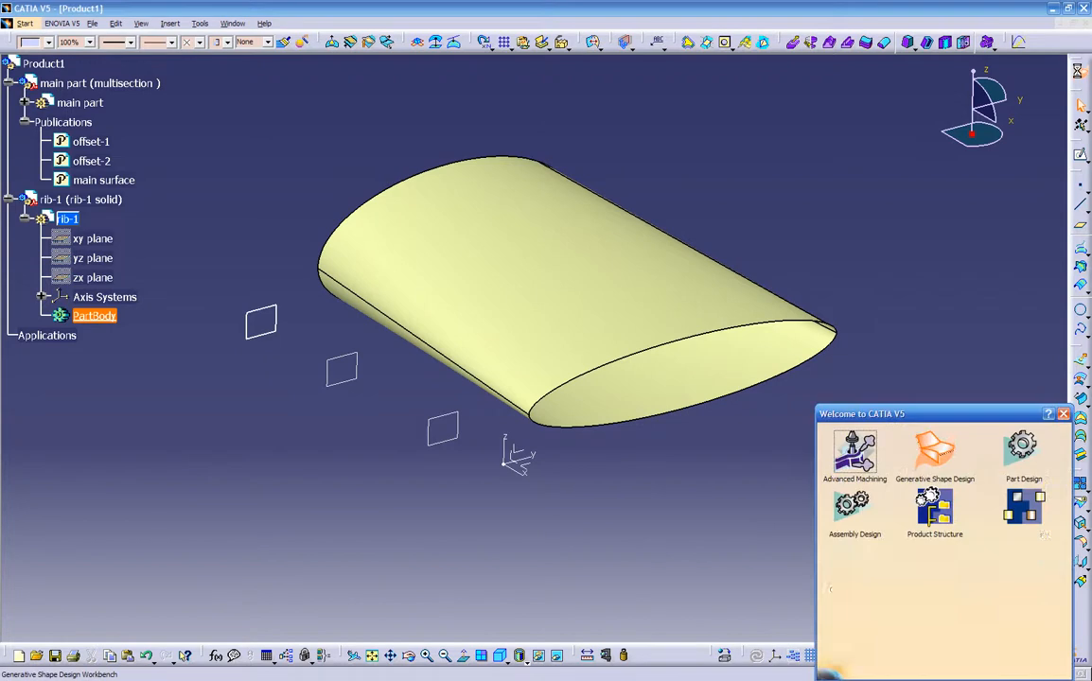
pyautogui.click(1022, 450)
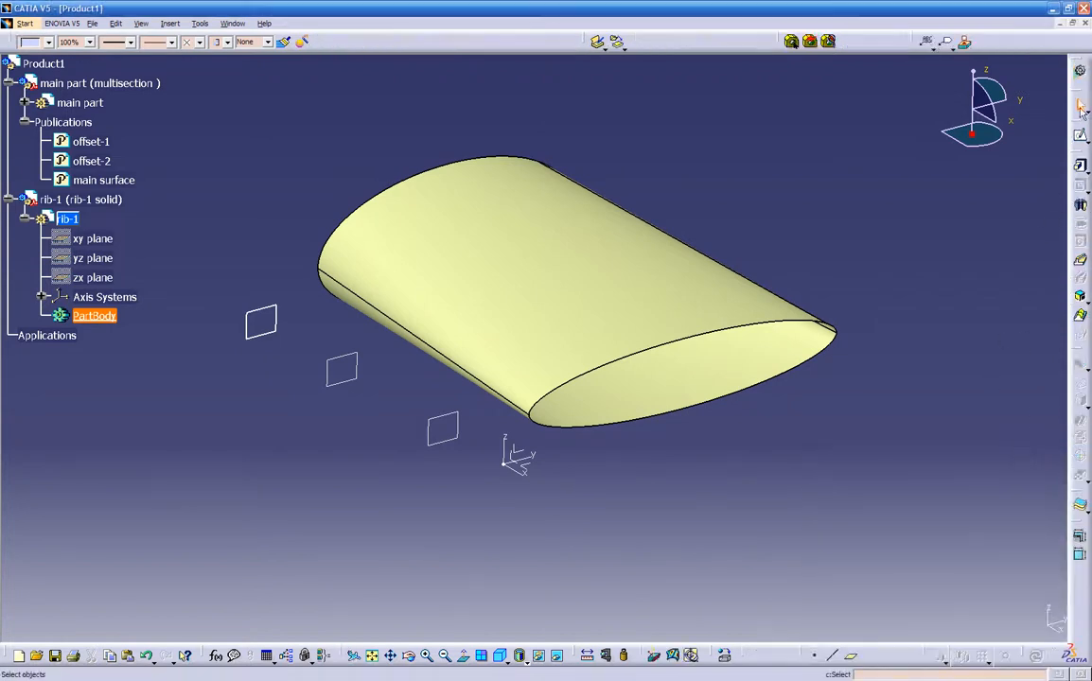
# - Switch back and forth between the Generative Shape Design and Part Design workbenches, ending in Part Design
pyautogui.click(1079, 75)
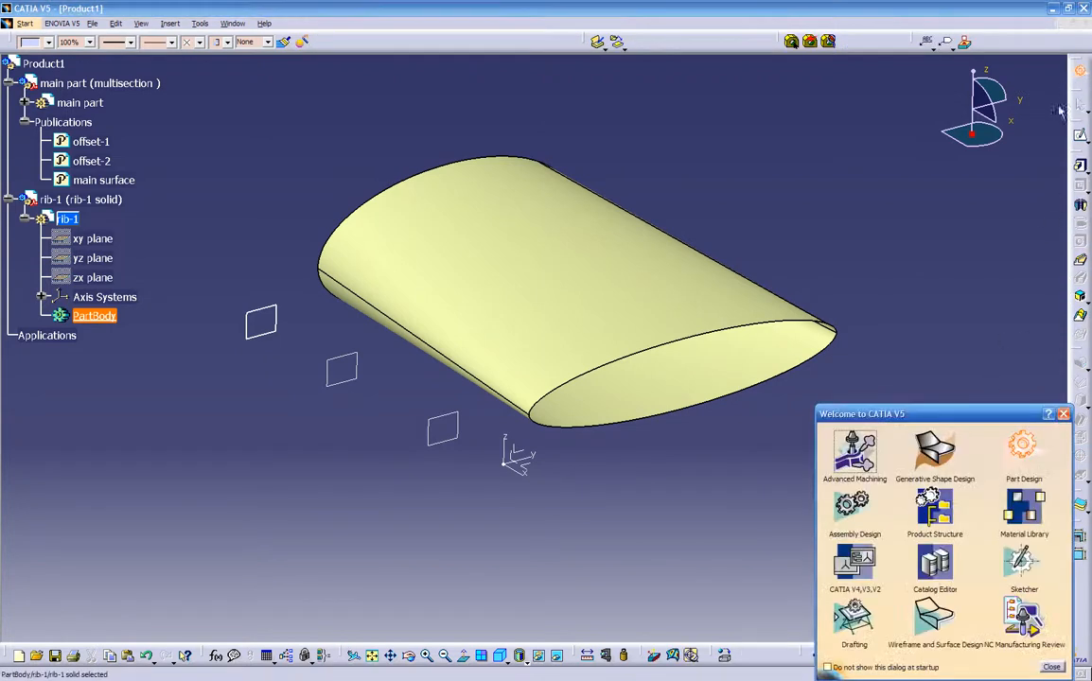
pyautogui.click(1022, 450)
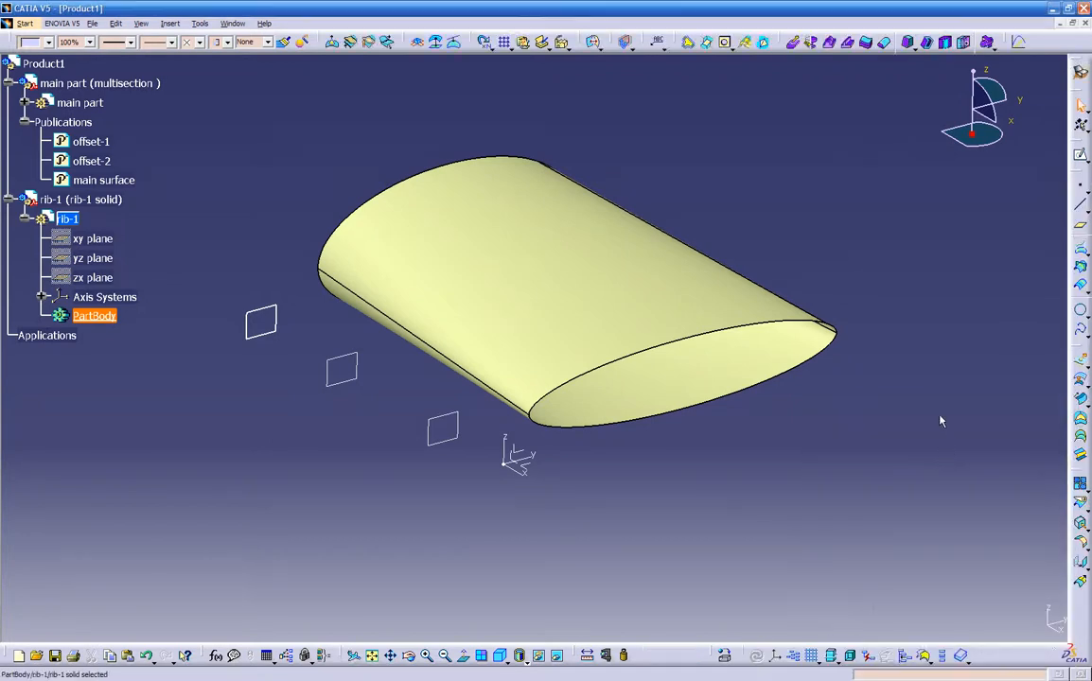
pyautogui.click(1079, 73)
pyautogui.click(1019, 456)
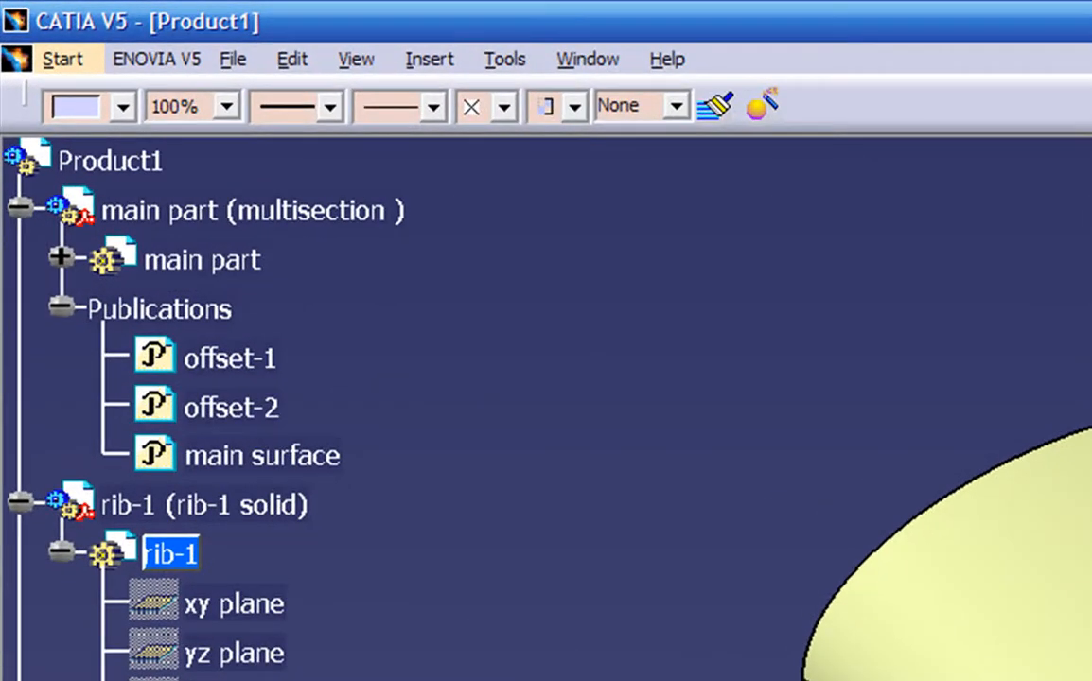
pyautogui.click(44, 54)
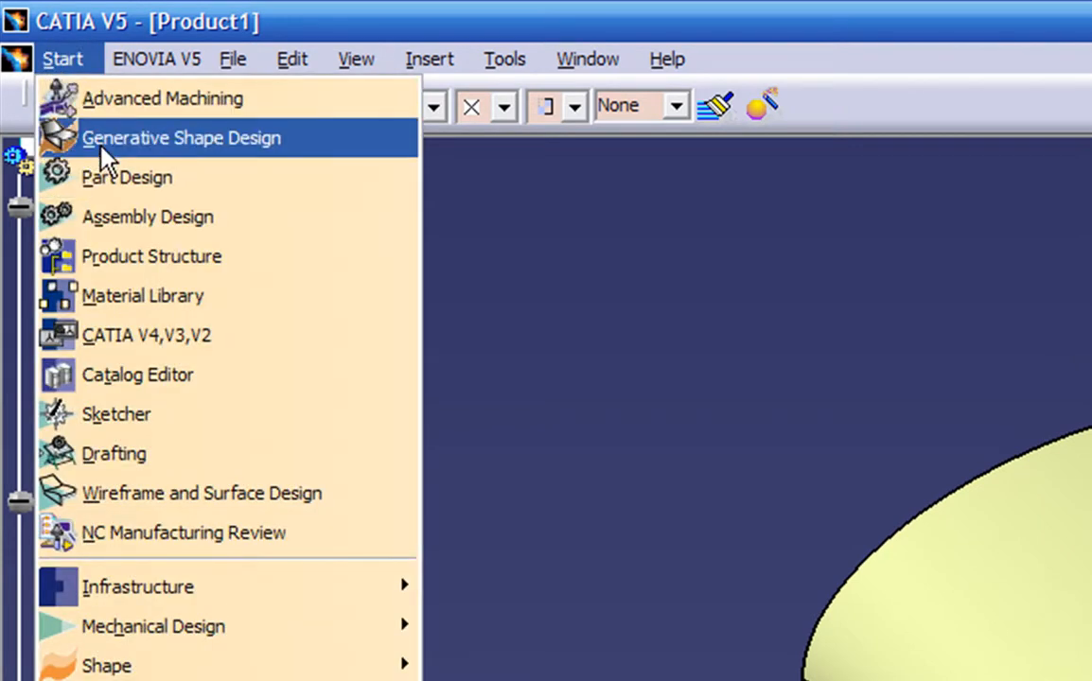
pyautogui.click(99, 146)
pyautogui.click(66, 68)
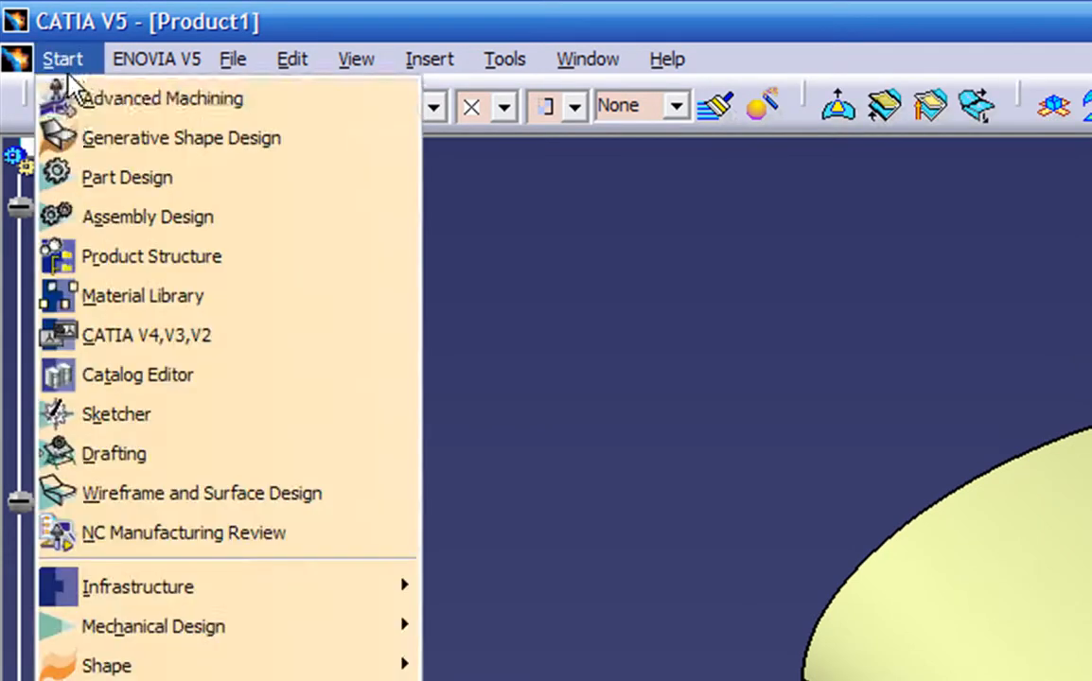
pyautogui.click(91, 180)
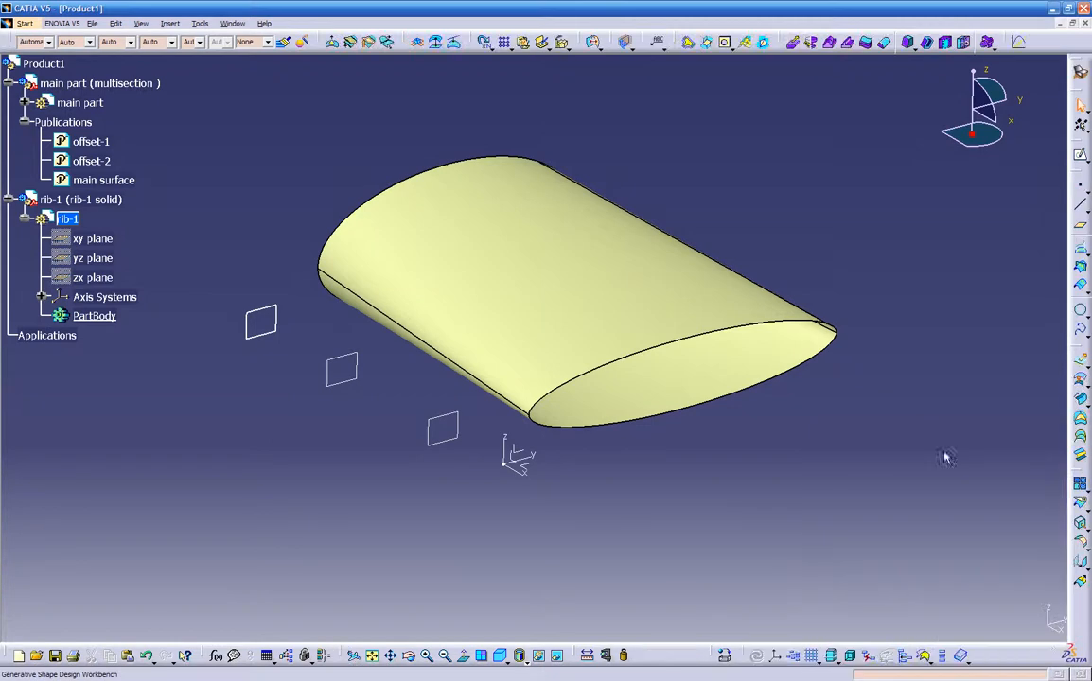
pyautogui.click(1079, 74)
pyautogui.click(1022, 448)
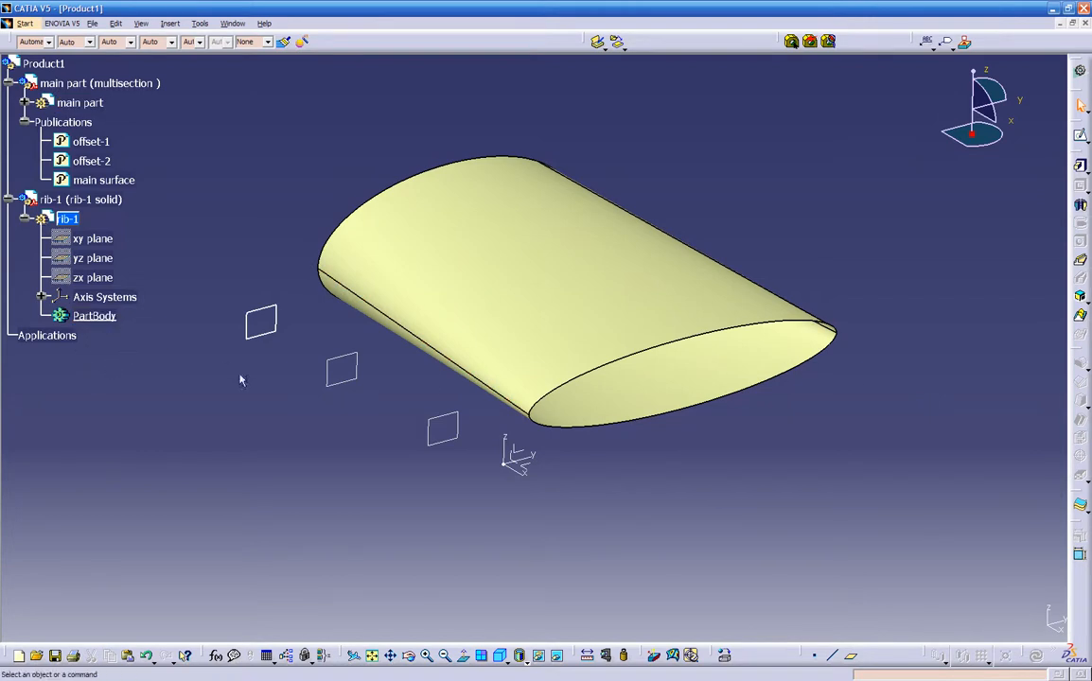
# - Start a sketch in rib-1 on the published plane offset-1, keeping the link with the selected object
pyautogui.click(1081, 138)
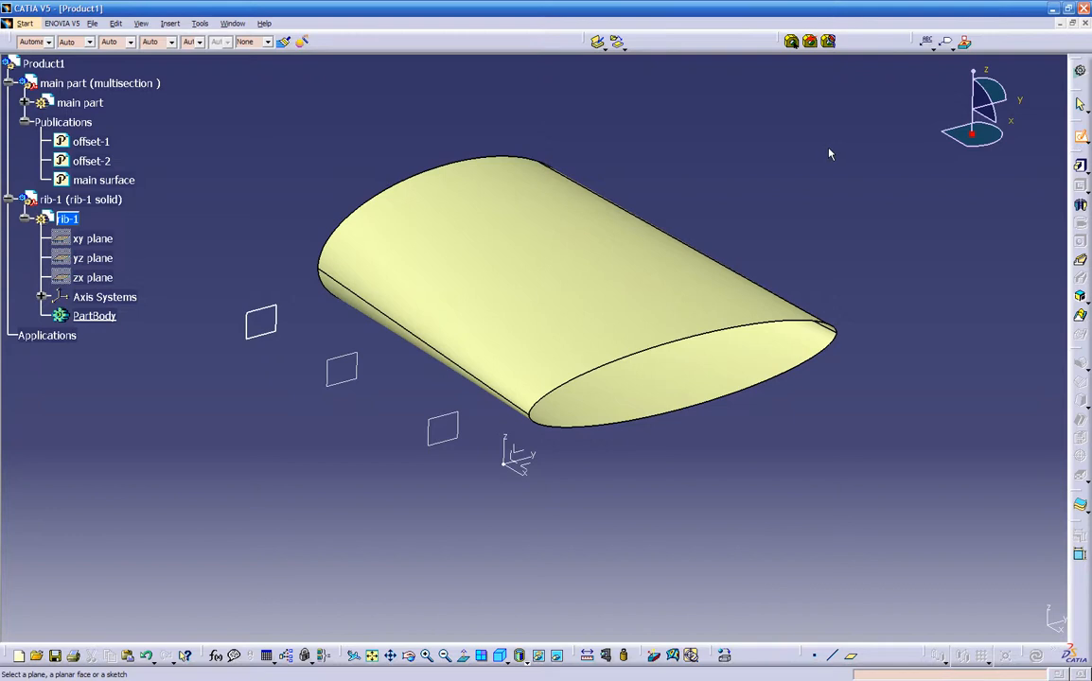
pyautogui.click(95, 144)
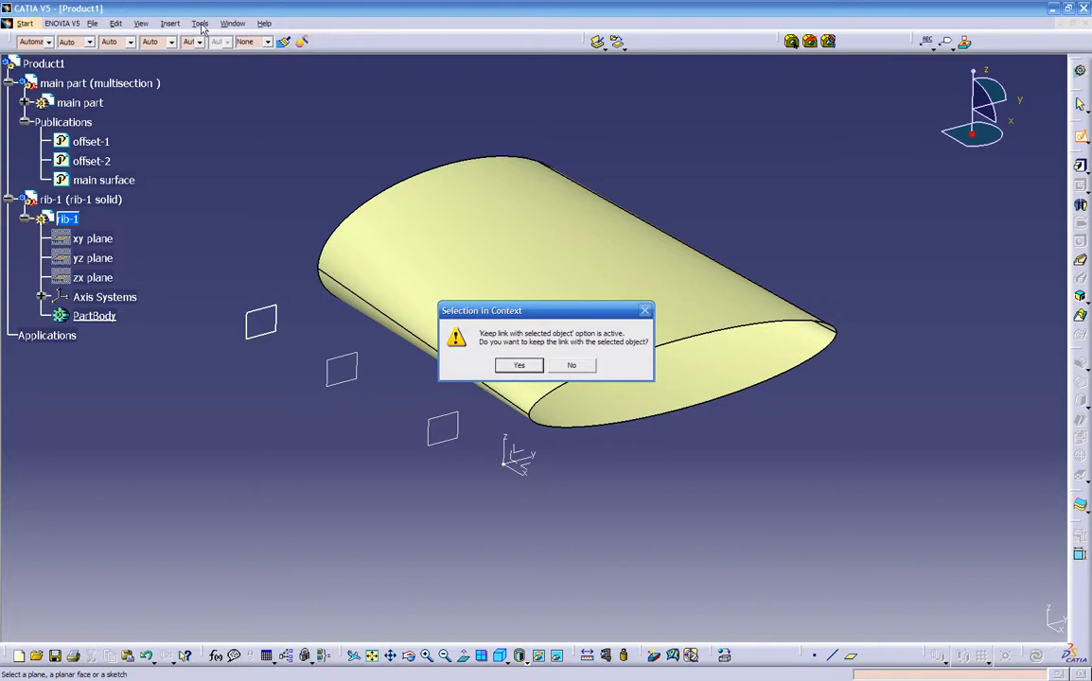
pyautogui.click(519, 366)
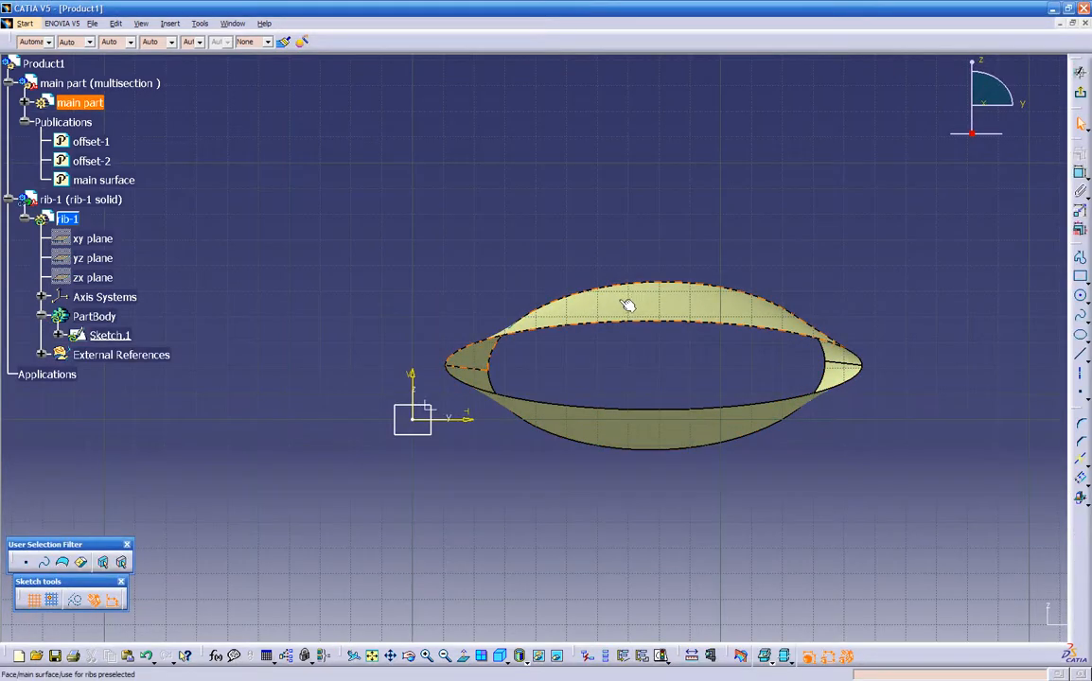
pyautogui.moveTo(424, 377)
pyautogui.mouseDown(button='middle')
pyautogui.moveTo(496, 541)
pyautogui.moveTo(678, 585)
pyautogui.moveTo(448, 431)
pyautogui.moveTo(555, 398)
pyautogui.moveTo(562, 422)
pyautogui.mouseUp(button='middle')
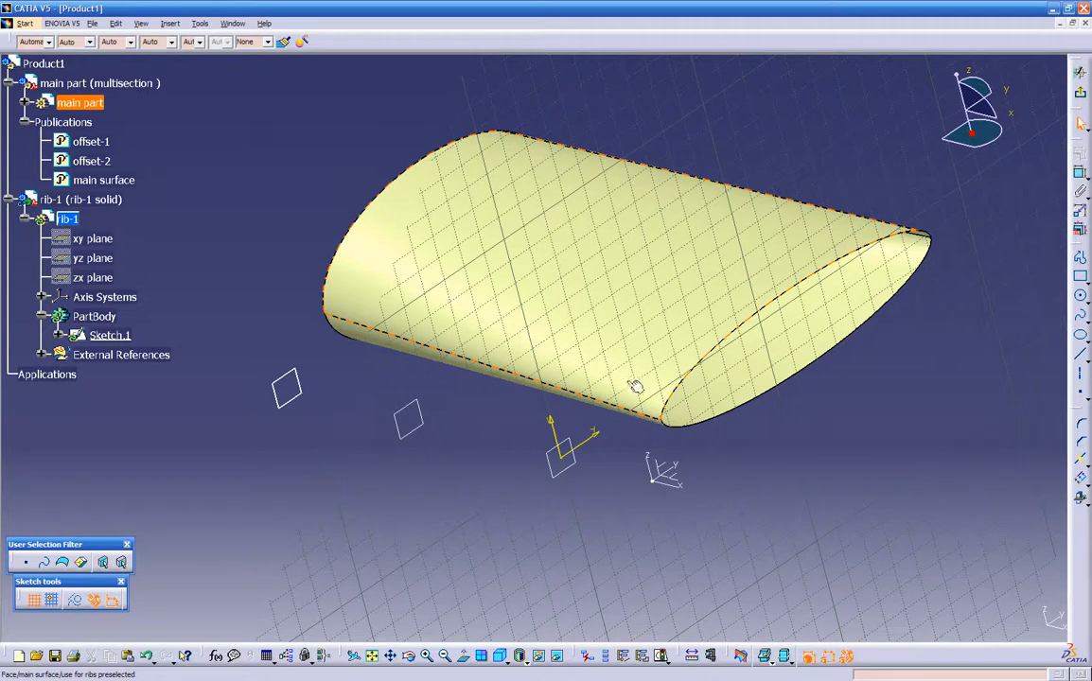
# - Intersect the published main surface with the sketch plane, keeping the link with the selected object, and finish the sketch
pyautogui.click(439, 516)
pyautogui.moveTo(439, 517); pyautogui.dragTo(731, 508, button='middle')
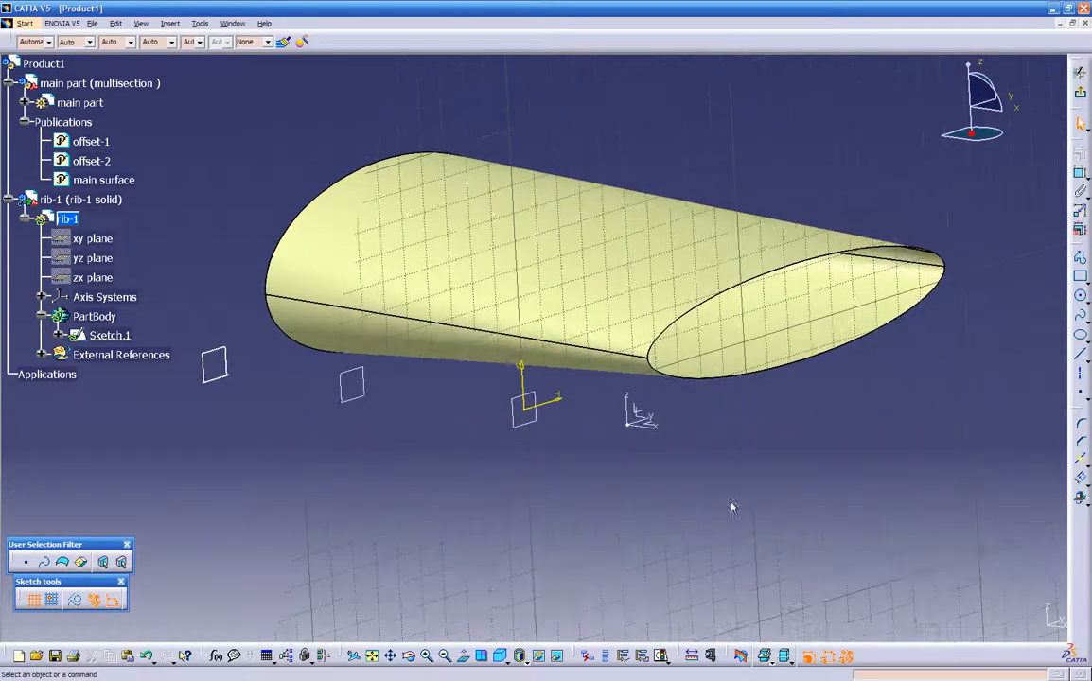
pyautogui.click(1086, 502)
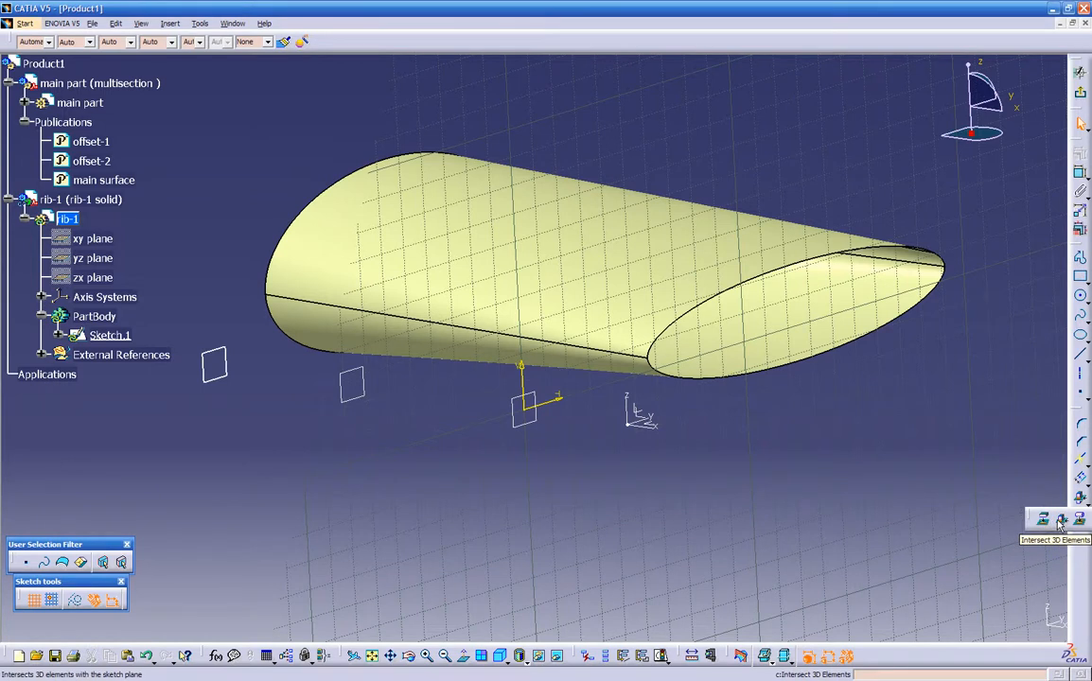
pyautogui.click(1061, 520)
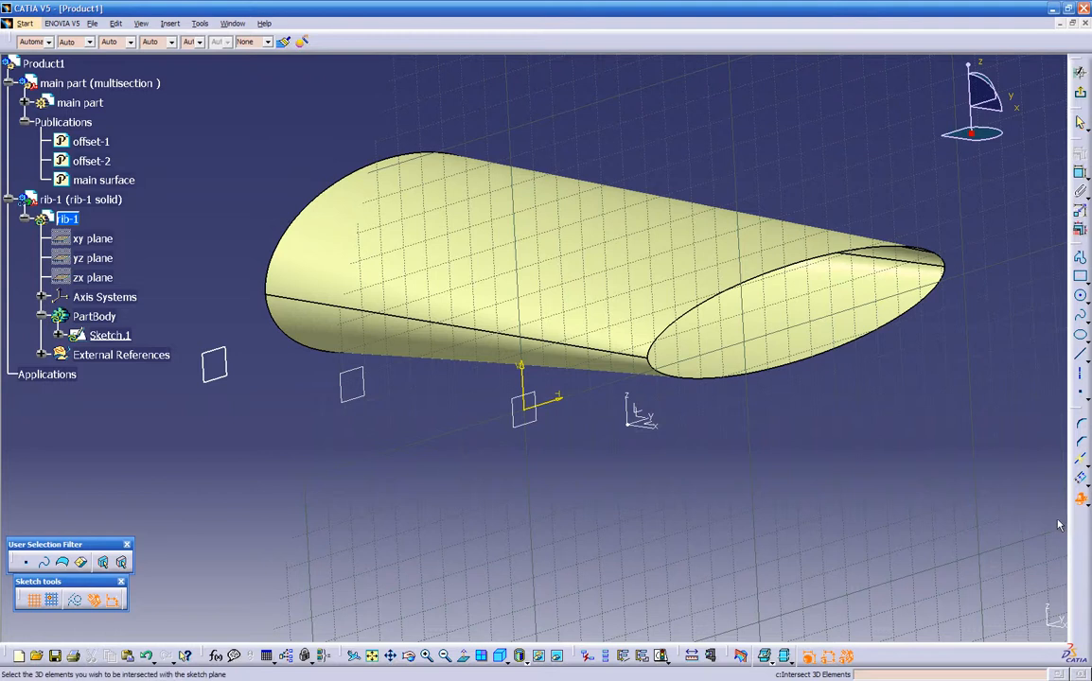
pyautogui.click(104, 181)
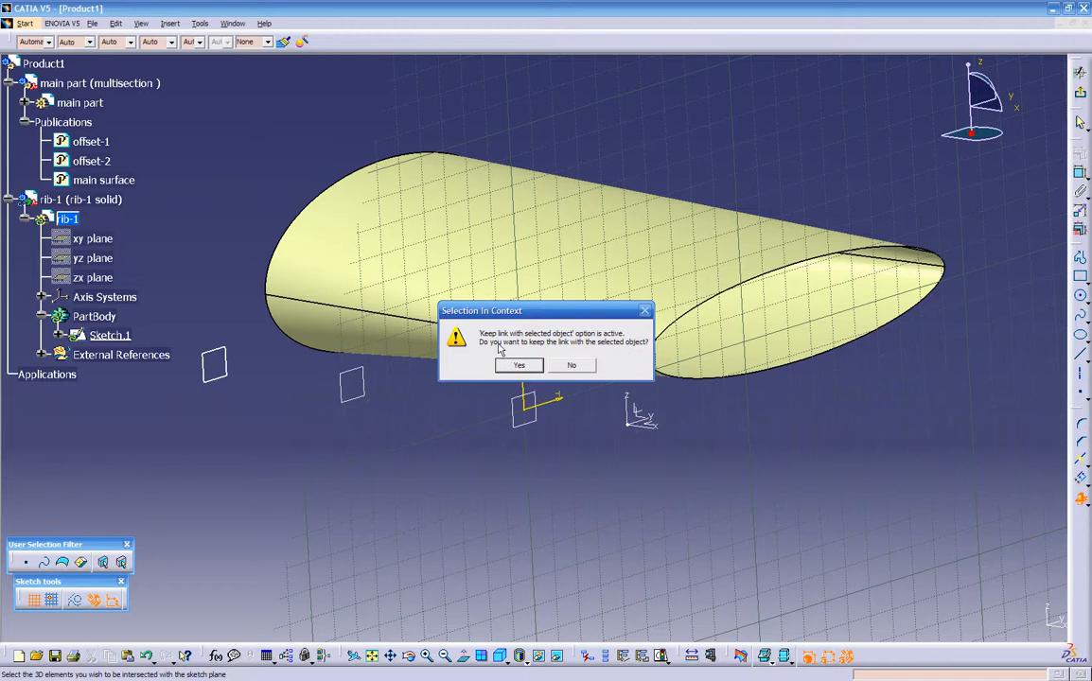
pyautogui.click(527, 367)
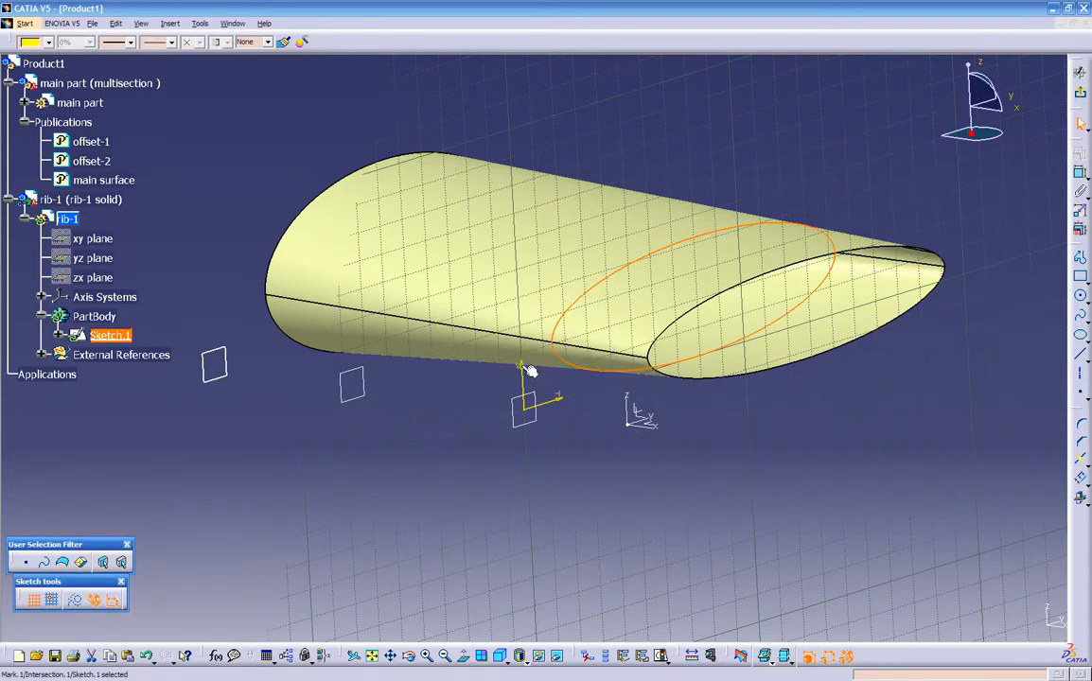
pyautogui.click(653, 263)
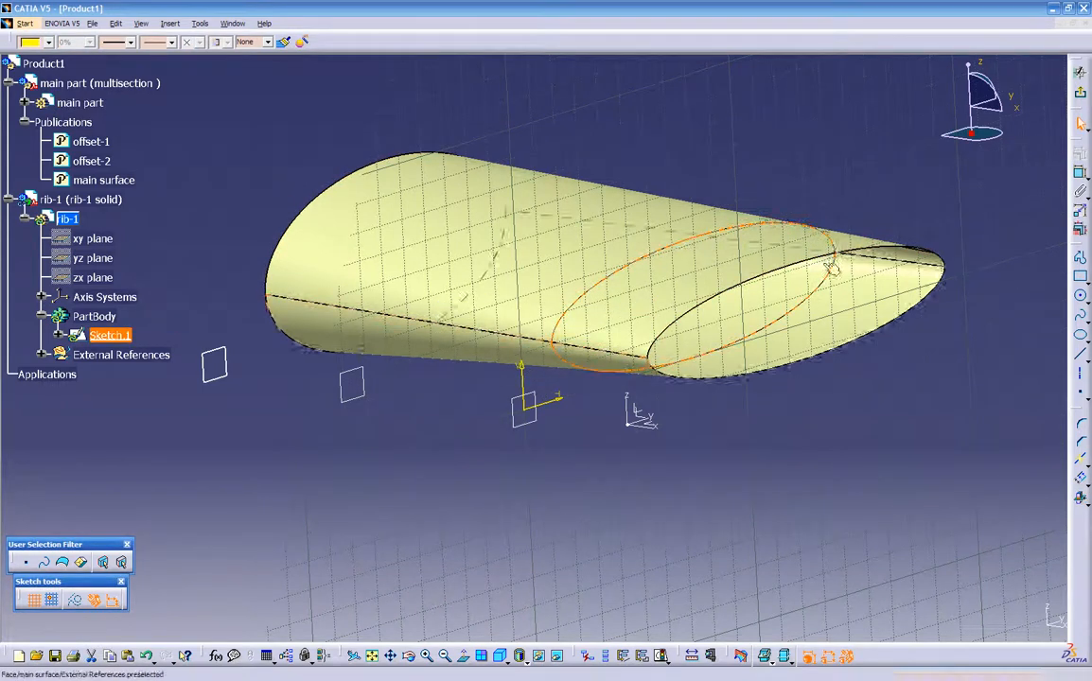
pyautogui.moveTo(561, 509); pyautogui.dragTo(501, 445, button='middle')
pyautogui.click(1083, 125)
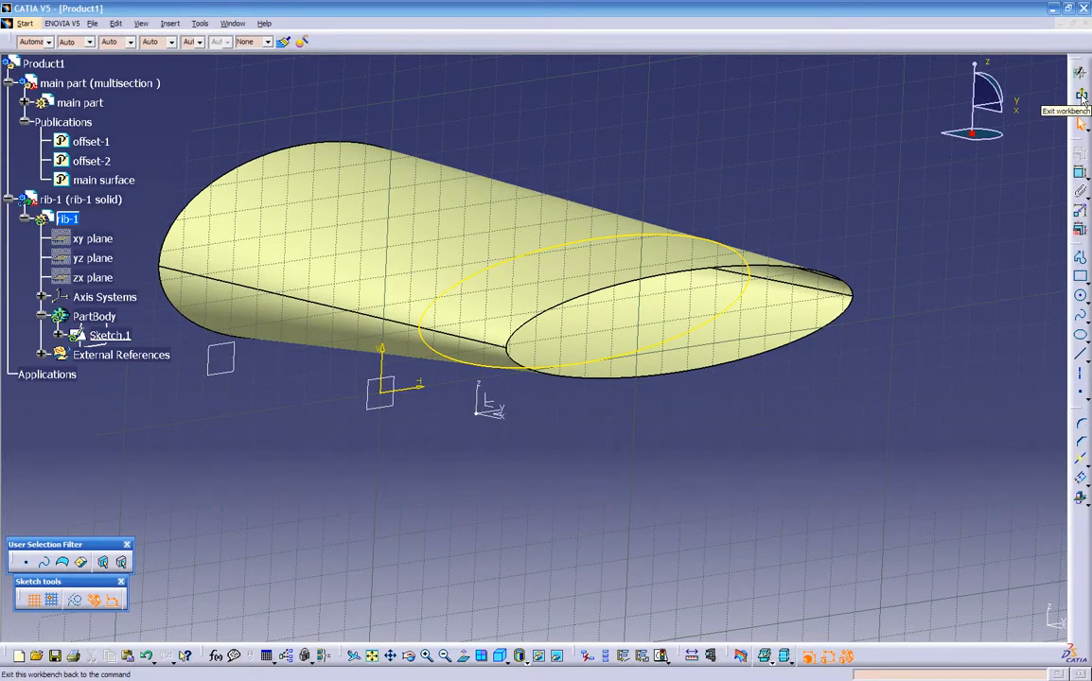
pyautogui.click(1082, 95)
# - Pad the intersection sketch 0.5 in, directed toward the narrow end of the main surface
pyautogui.moveTo(801, 431); pyautogui.dragTo(747, 487, button='middle')
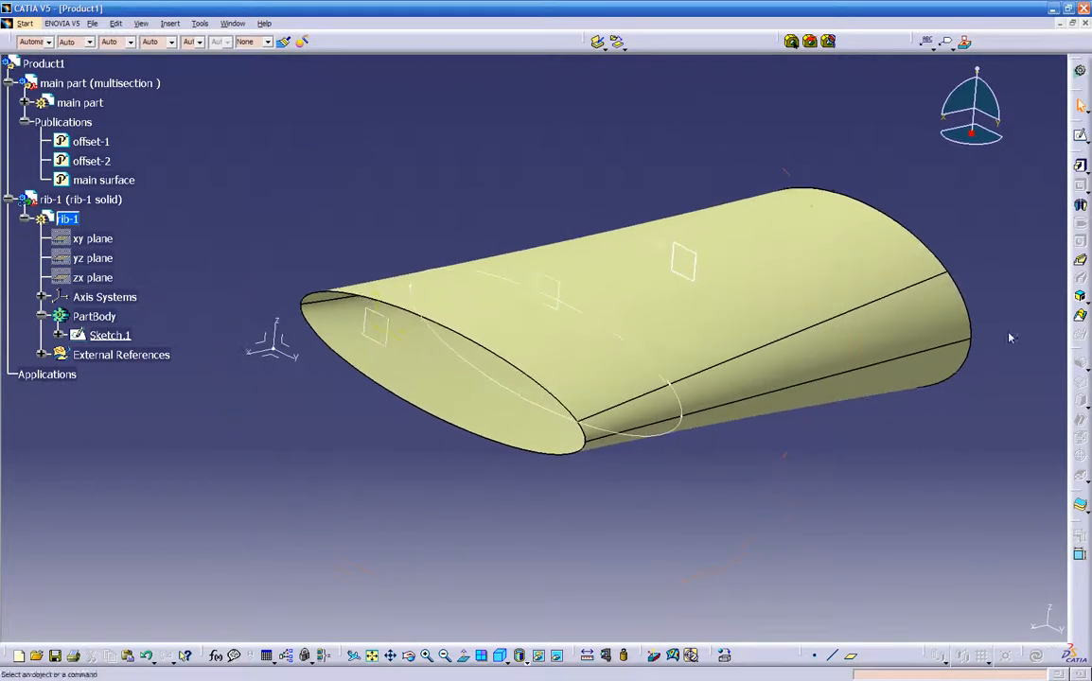
pyautogui.click(1081, 168)
pyautogui.moveTo(762, 306); pyautogui.dragTo(615, 338, button='middle')
pyautogui.click(569, 396)
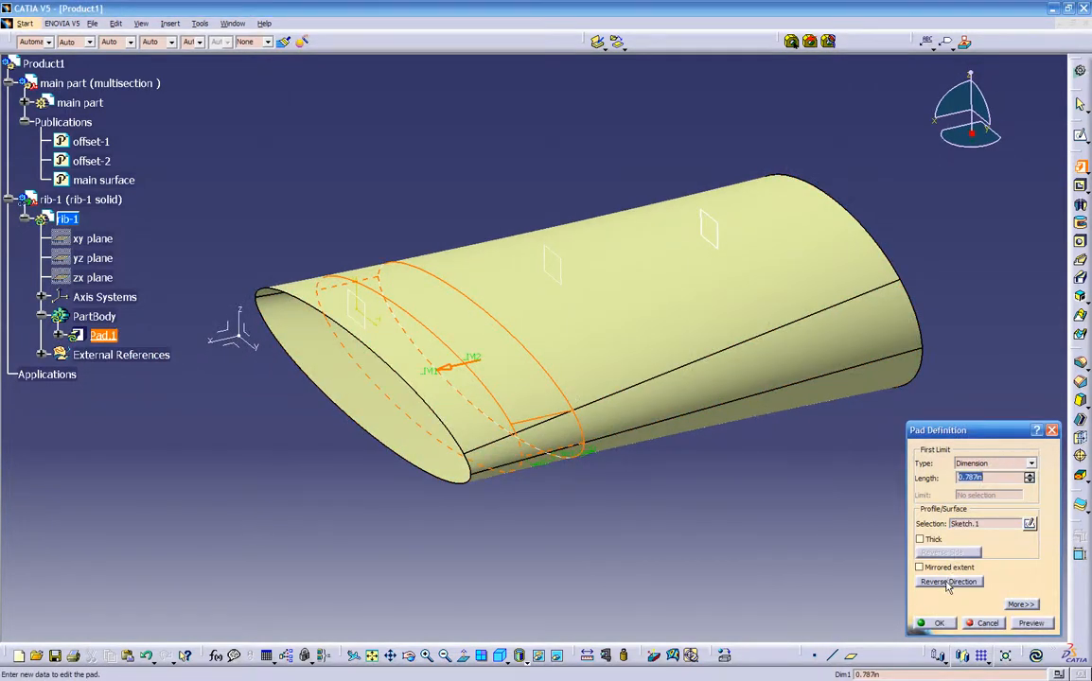
pyautogui.click(947, 582)
pyautogui.moveTo(687, 502); pyautogui.dragTo(587, 416, button='middle')
pyautogui.click(947, 582)
pyautogui.moveTo(407, 468)
pyautogui.mouseDown(button='middle')
pyautogui.moveTo(385, 445)
pyautogui.moveTo(518, 373)
pyautogui.moveTo(531, 463)
pyautogui.moveTo(578, 420)
pyautogui.moveTo(496, 404)
pyautogui.mouseUp(button='middle')
pyautogui.moveTo(991, 478); pyautogui.dragTo(910, 470)
pyautogui.write('.5')
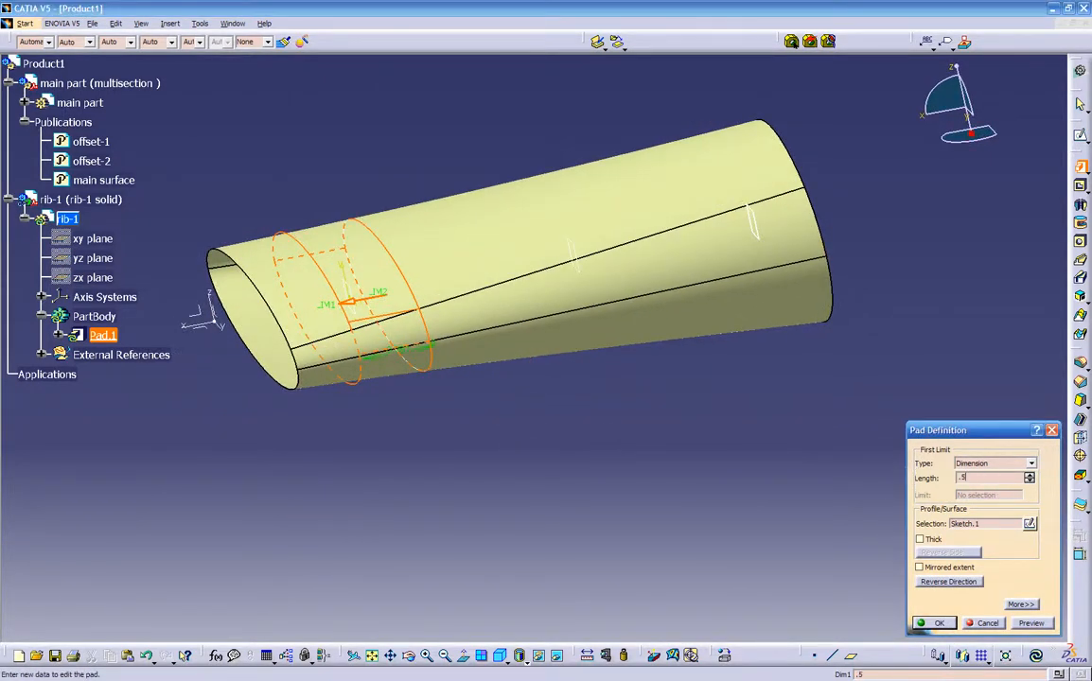
pyautogui.press('Return')
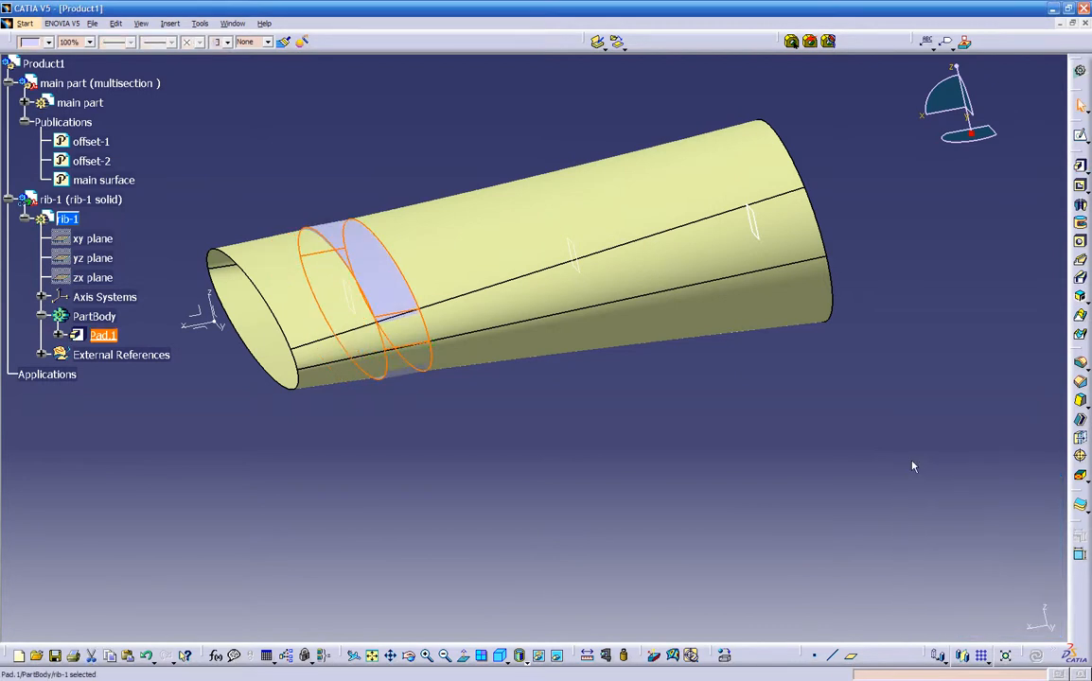
# - Split the rib's pad with the main surface as the splitting element
pyautogui.moveTo(487, 504); pyautogui.dragTo(875, 444, button='middle')
pyautogui.moveTo(499, 287); pyautogui.dragTo(529, 238, button='middle')
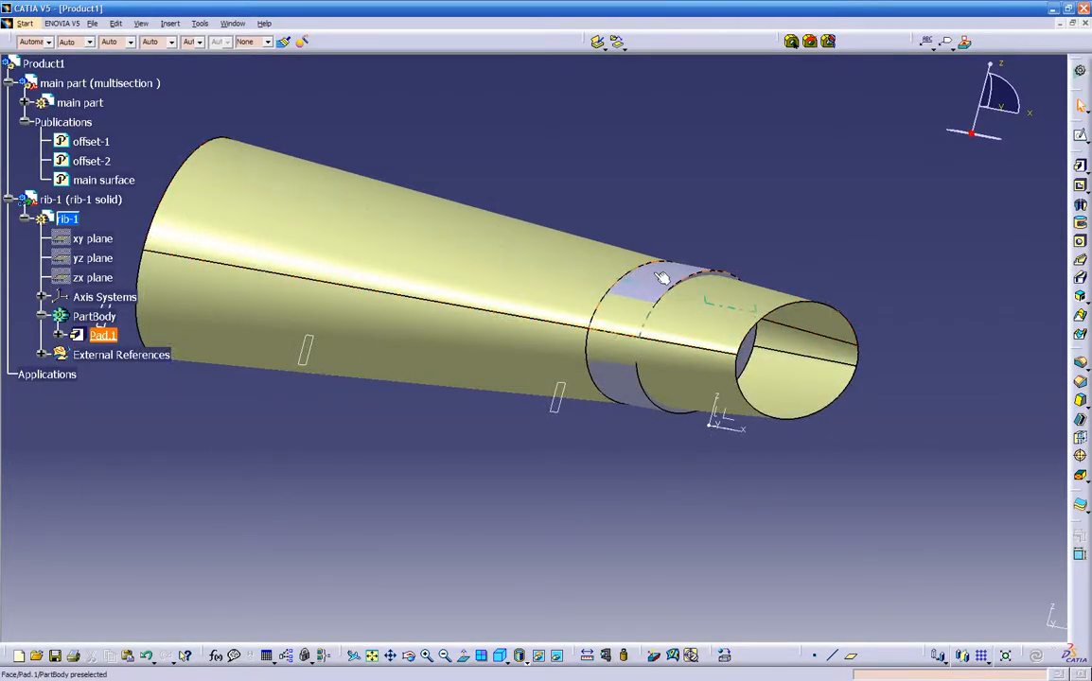
pyautogui.moveTo(420, 219); pyautogui.dragTo(596, 459, button='middle')
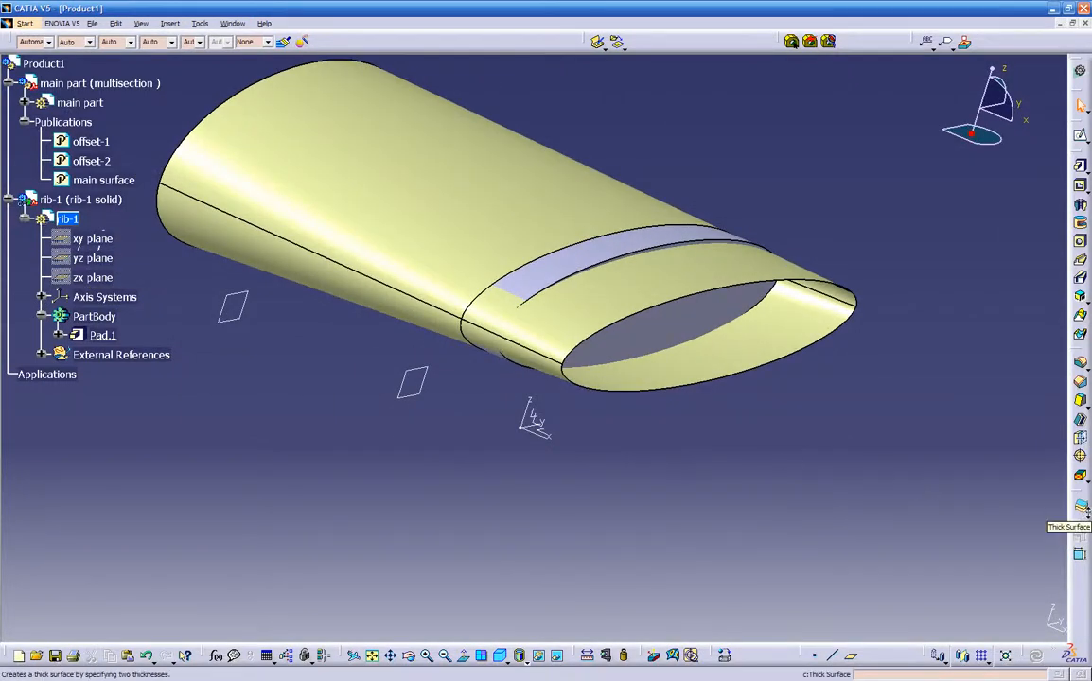
pyautogui.click(1086, 510)
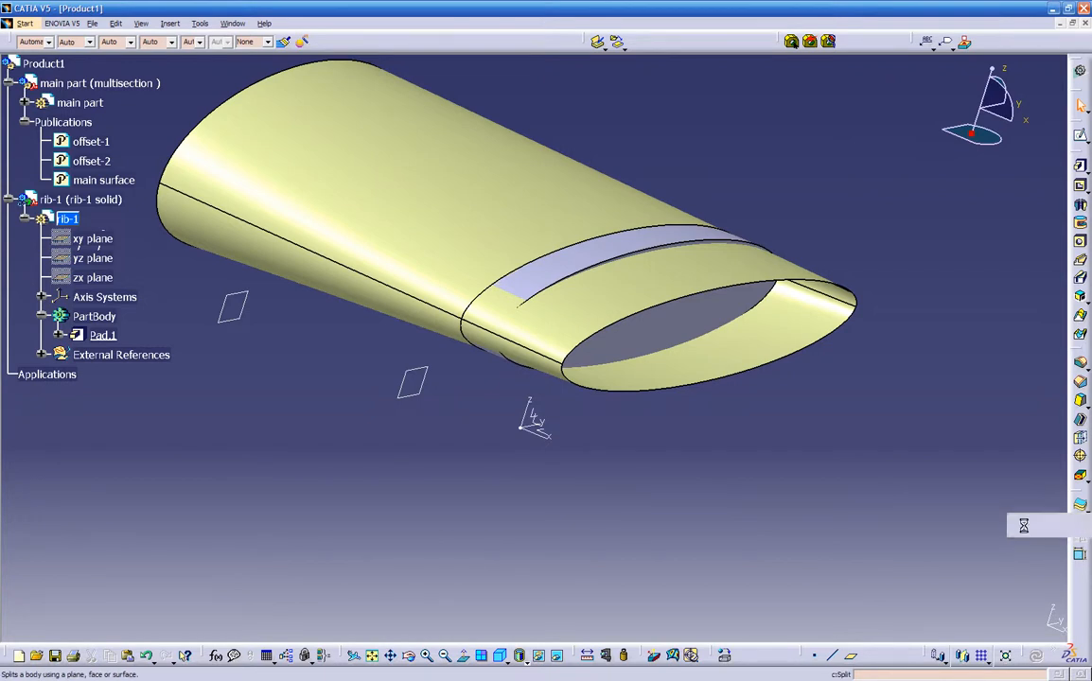
pyautogui.click(1025, 527)
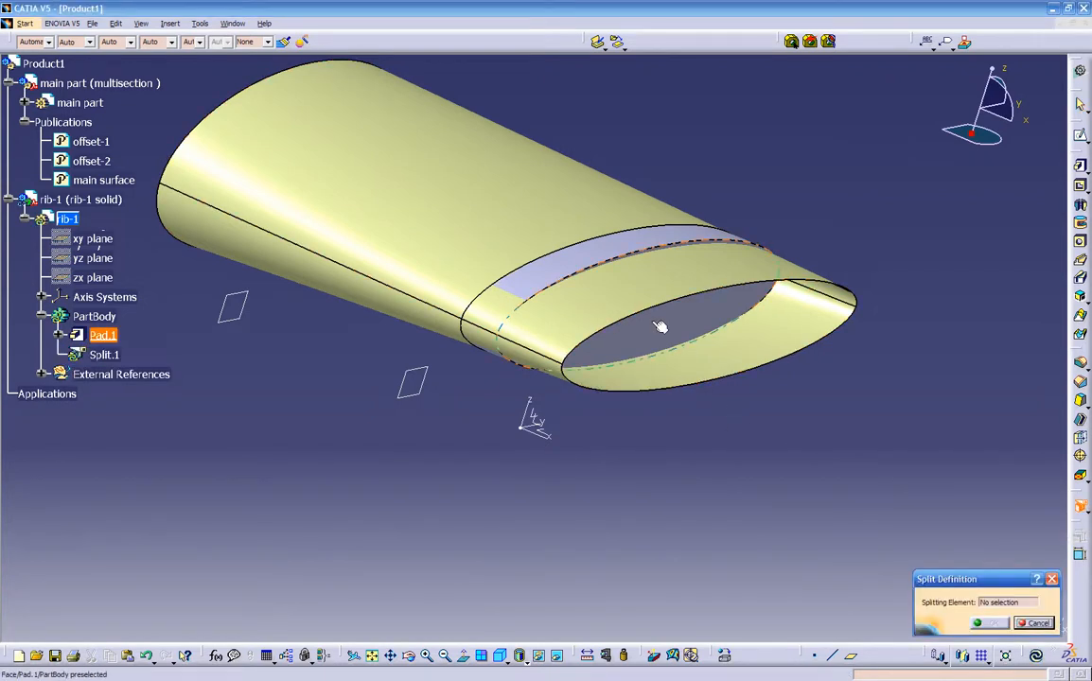
pyautogui.click(525, 211)
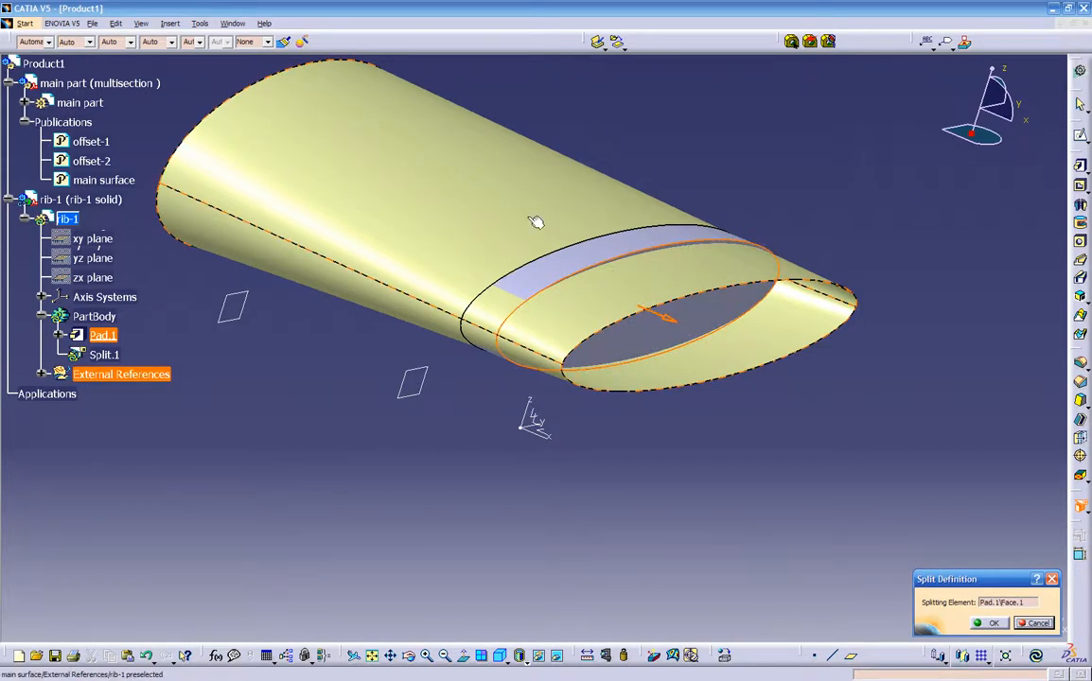
pyautogui.click(485, 159)
pyautogui.moveTo(666, 434); pyautogui.dragTo(558, 407, button='middle')
pyautogui.click(990, 622)
# - Expand rib-1's External References and Pad.1 in the specification tree to examine the rib's linked inputs and sketch
pyautogui.moveTo(677, 475); pyautogui.dragTo(237, 381, button='middle')
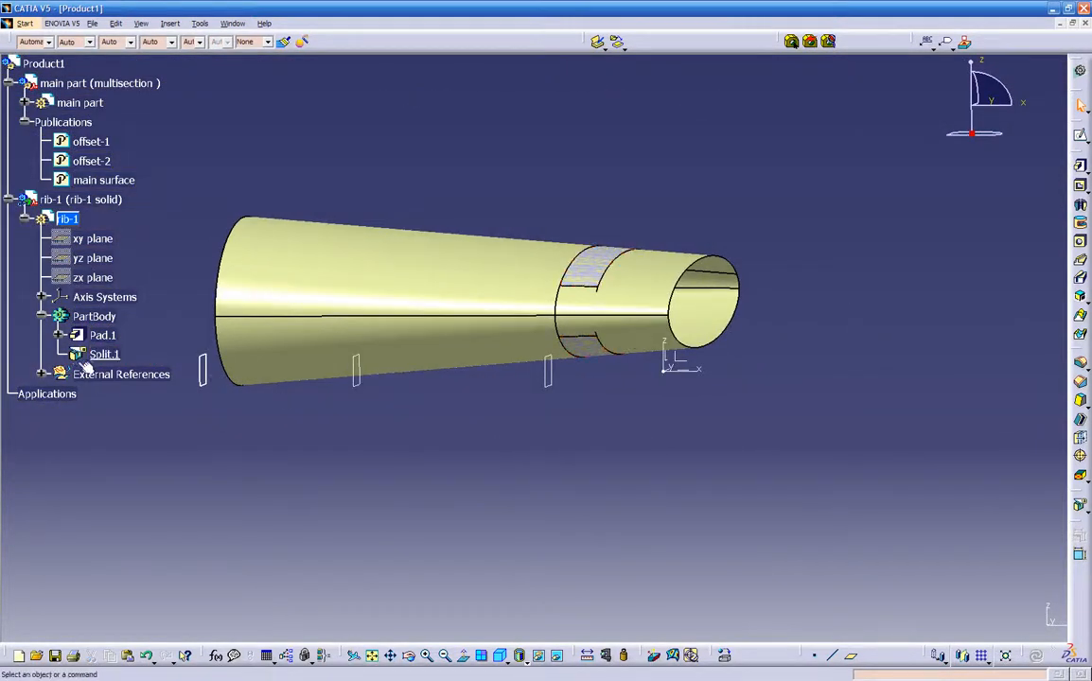
pyautogui.click(41, 375)
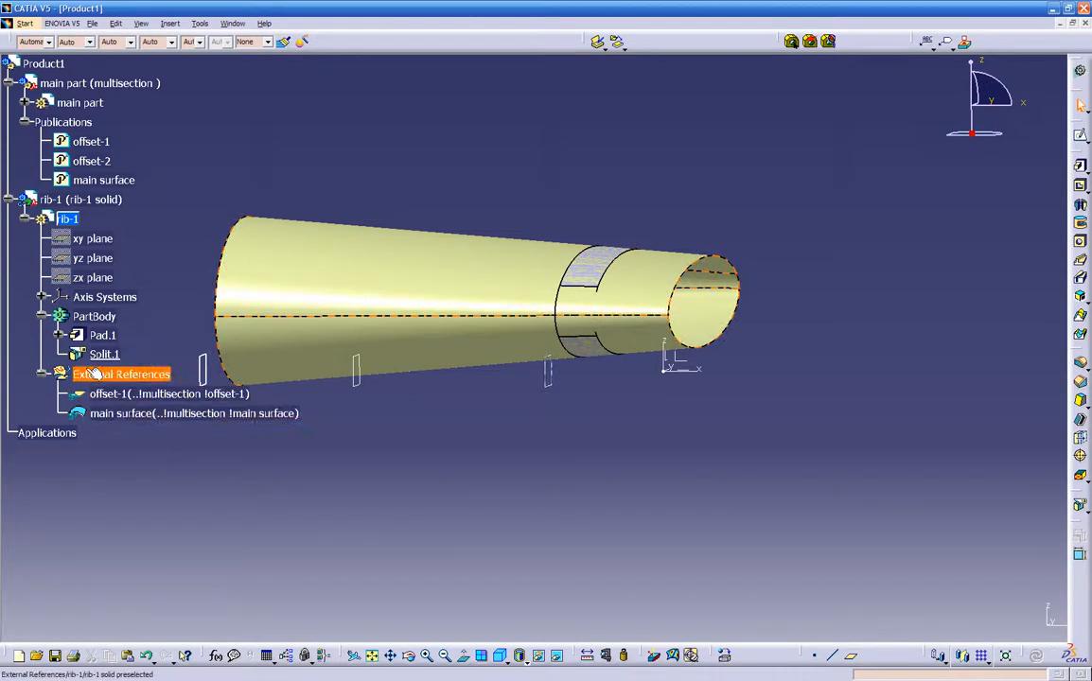
pyautogui.click(59, 335)
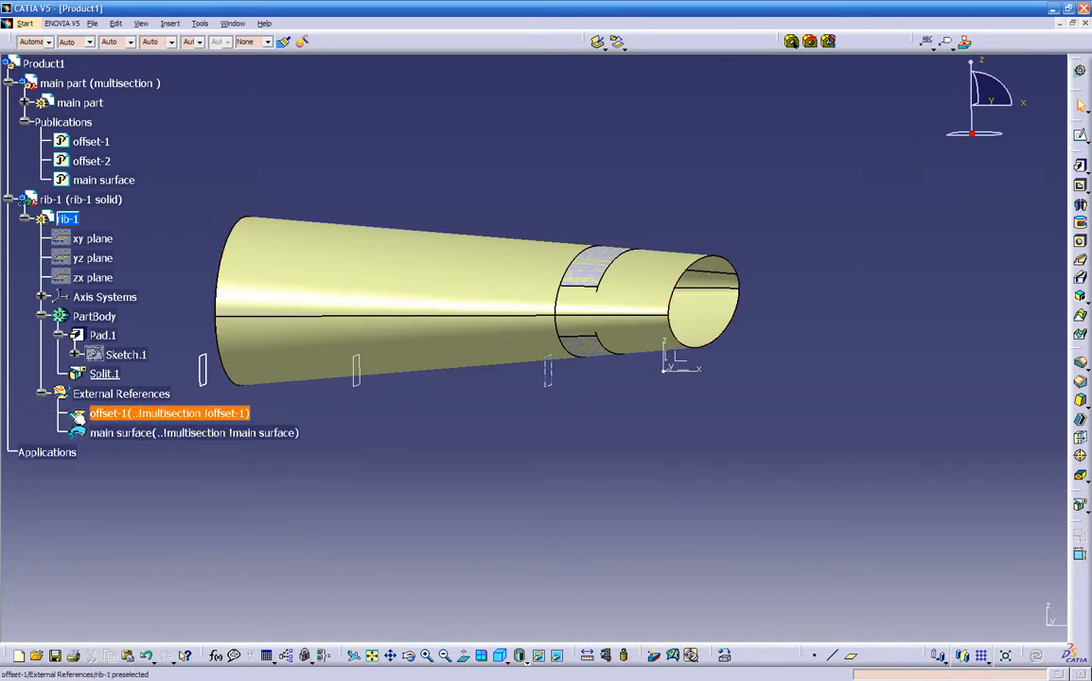
# - Fillet the boundary of the rib's flat face nearest the surface's narrow end with a 0.05 in radius and tangency propagation
pyautogui.moveTo(334, 373); pyautogui.dragTo(361, 451, button='middle')
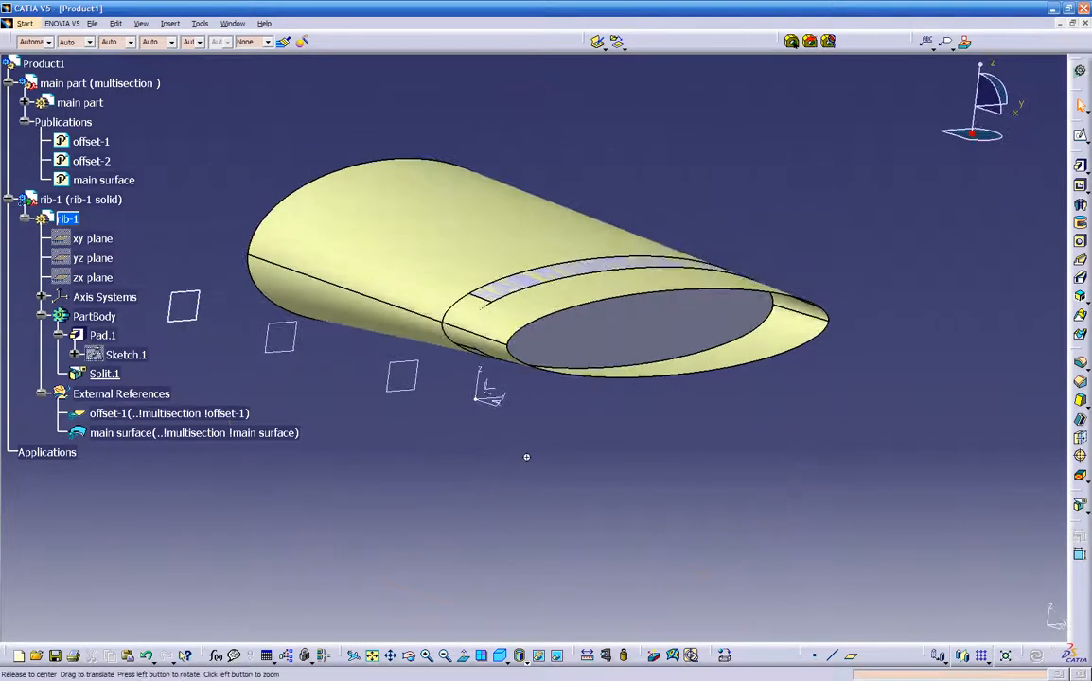
pyautogui.moveTo(532, 462); pyautogui.dragTo(492, 456, button='middle')
pyautogui.click(615, 326)
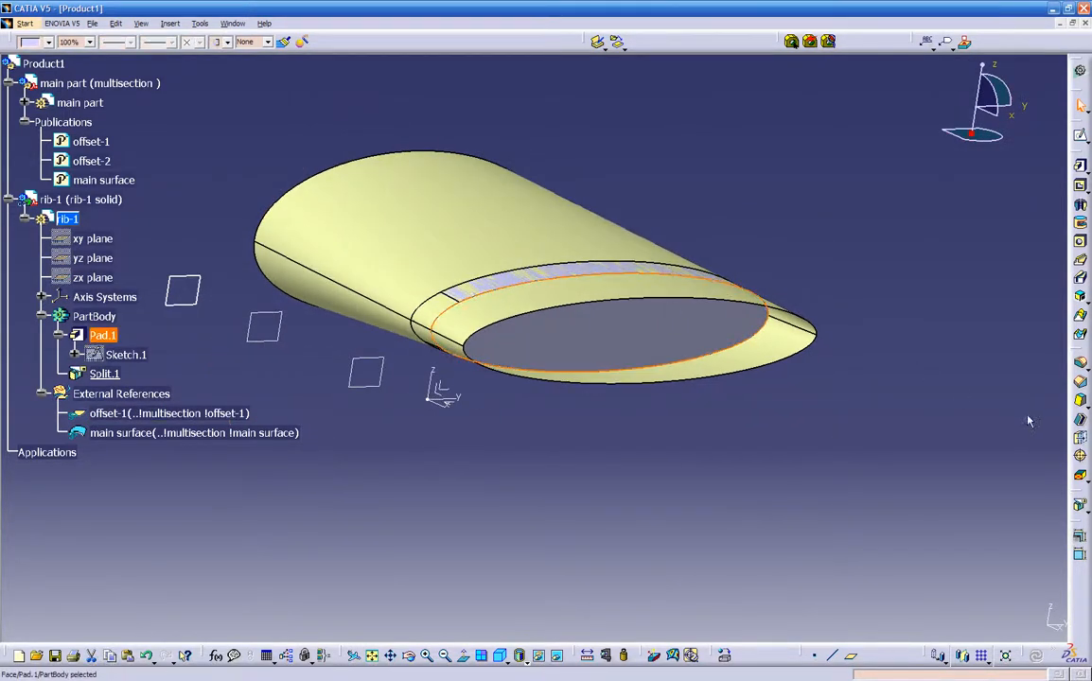
pyautogui.click(1079, 363)
pyautogui.moveTo(563, 443); pyautogui.dragTo(570, 355, button='middle')
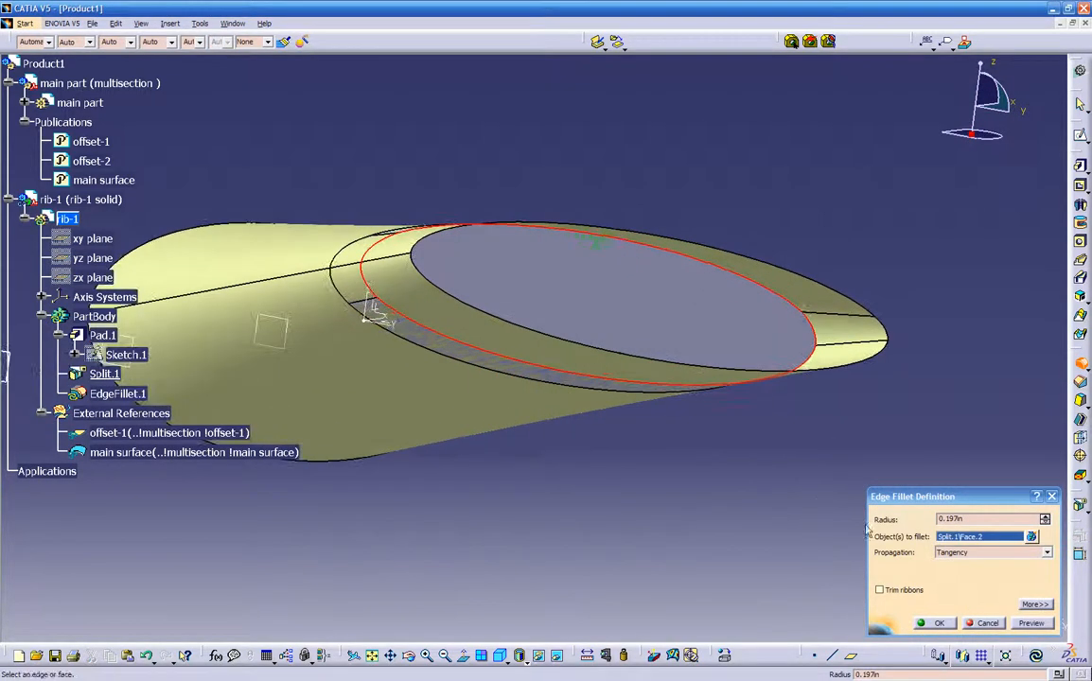
pyautogui.moveTo(977, 520); pyautogui.dragTo(836, 503)
pyautogui.write('.05')
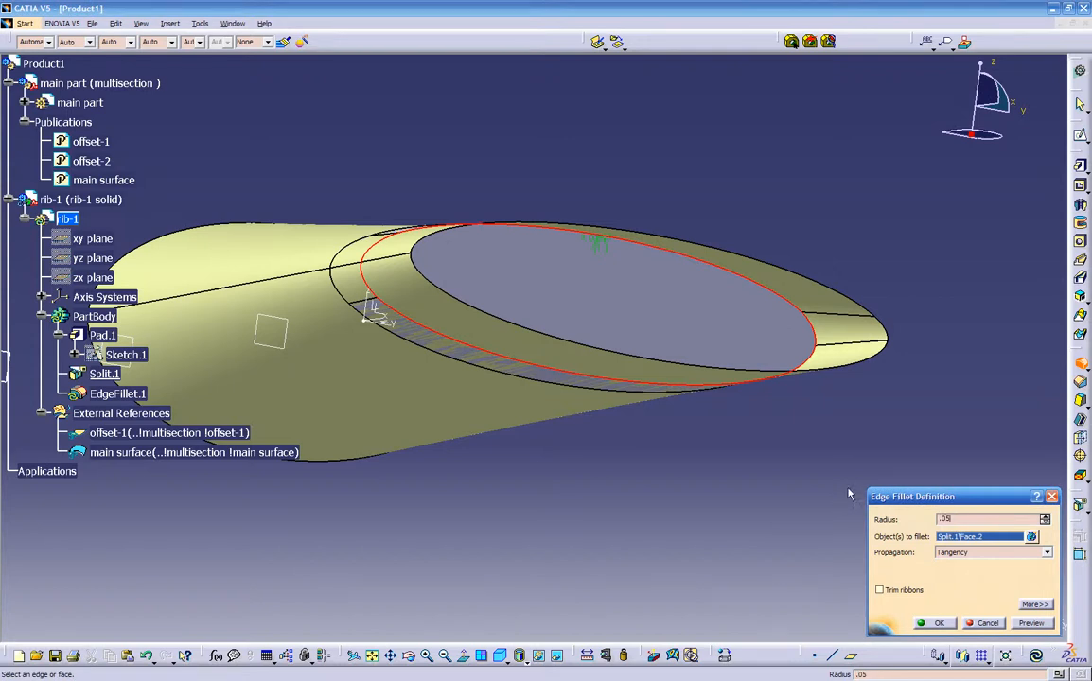
pyautogui.click(1024, 622)
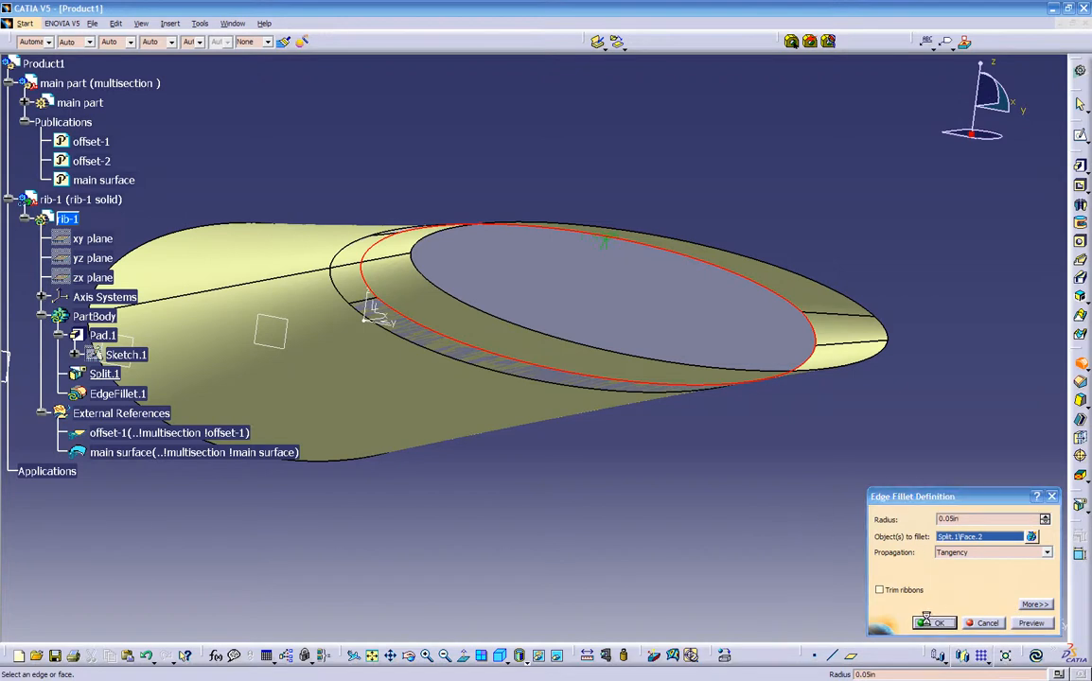
pyautogui.press('Return')
pyautogui.moveTo(770, 575); pyautogui.dragTo(837, 432, button='middle')
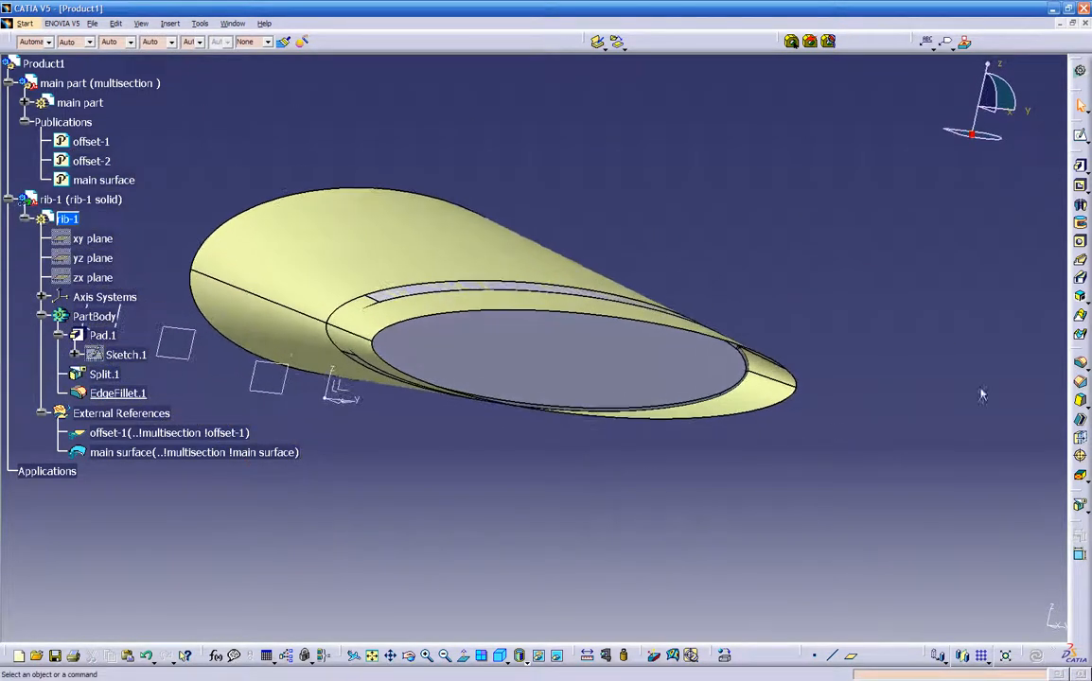
# - Place a hole on the rib's flat face, near its blunt end, and set its diameter to 0.5 in
pyautogui.click(1081, 244)
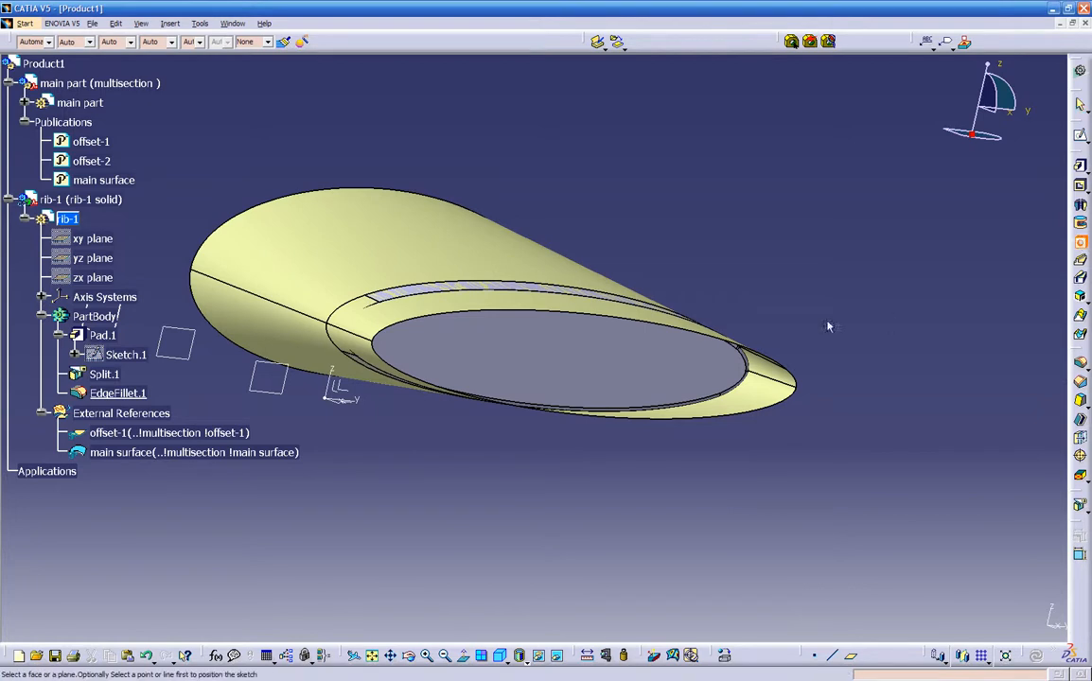
pyautogui.click(501, 355)
pyautogui.moveTo(514, 372); pyautogui.dragTo(607, 272, button='middle')
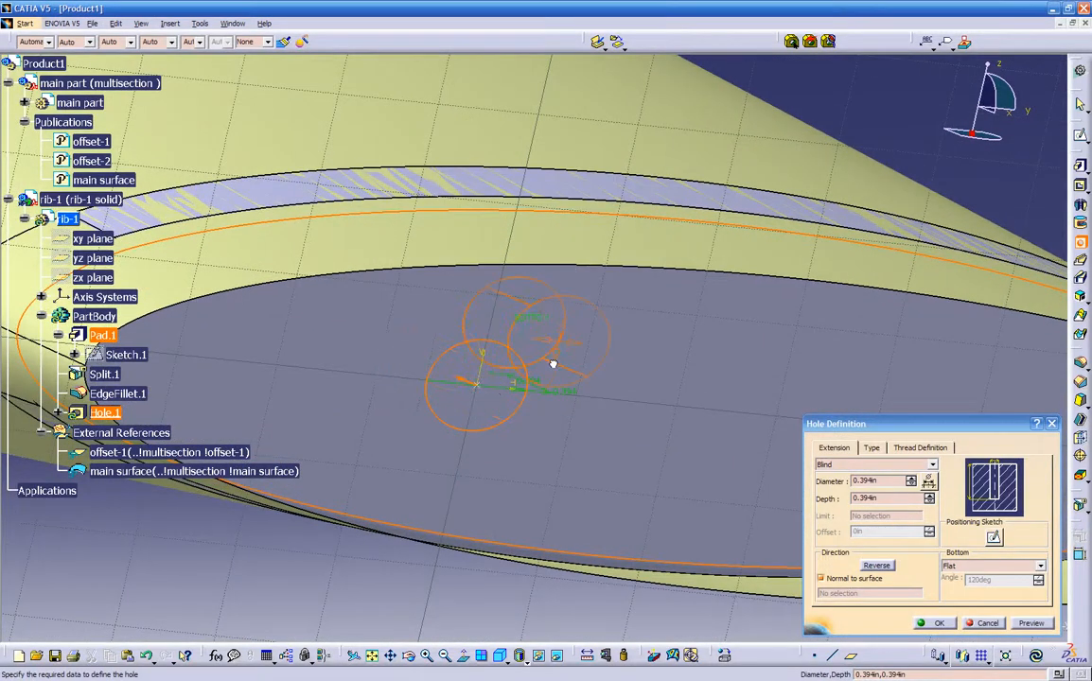
pyautogui.moveTo(446, 415); pyautogui.dragTo(454, 370, button='middle')
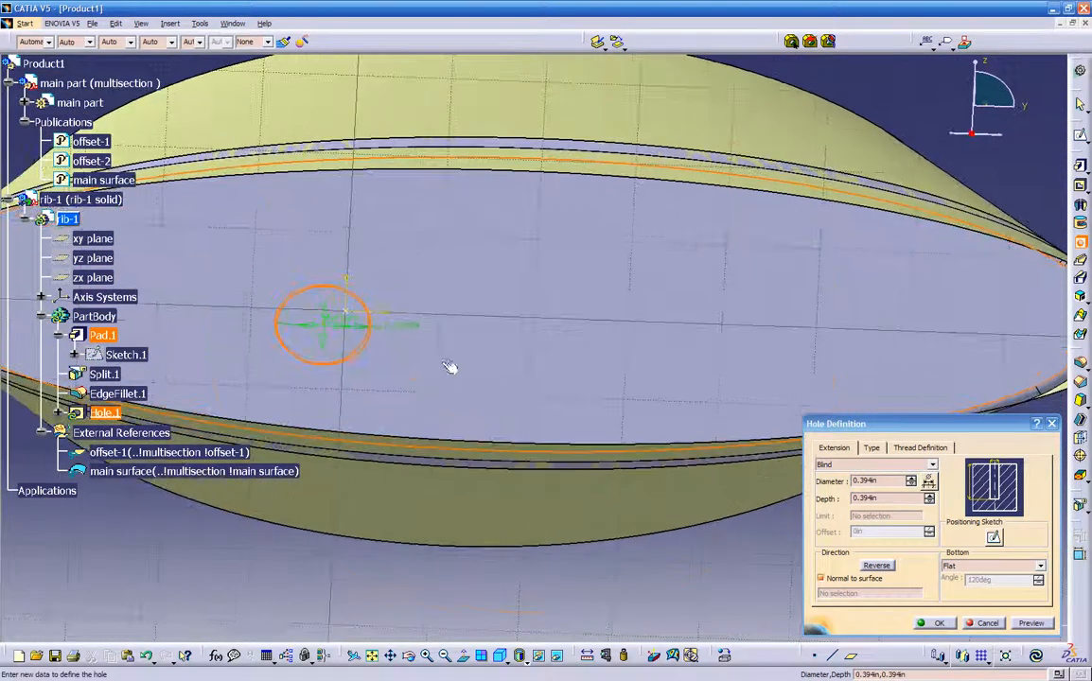
pyautogui.click(325, 296)
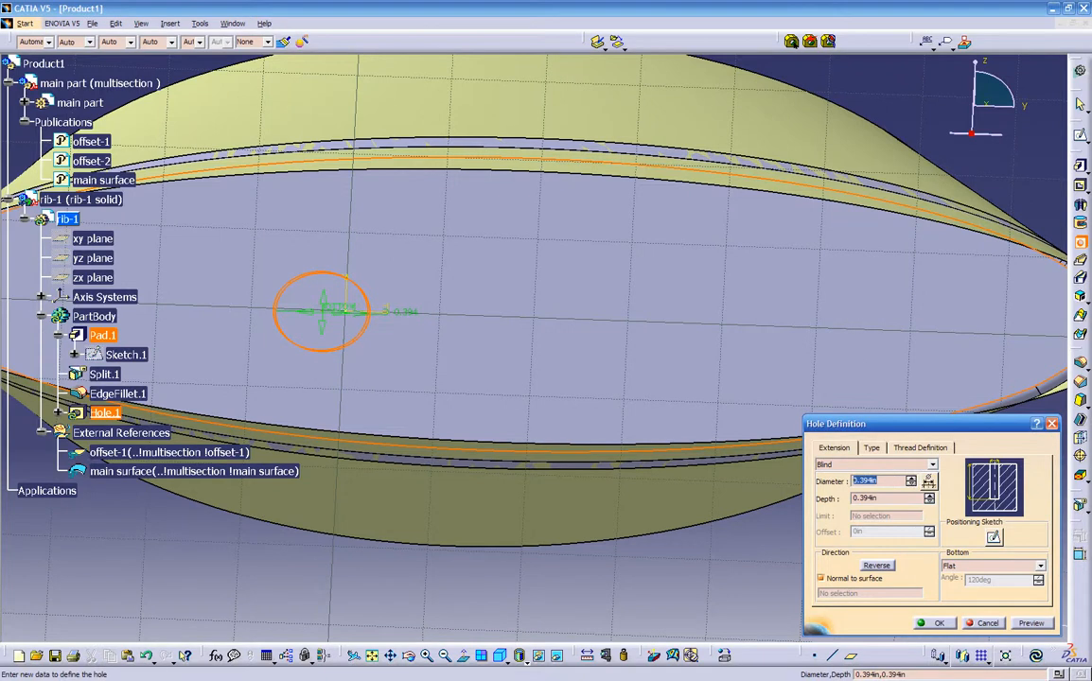
pyautogui.write('.5')
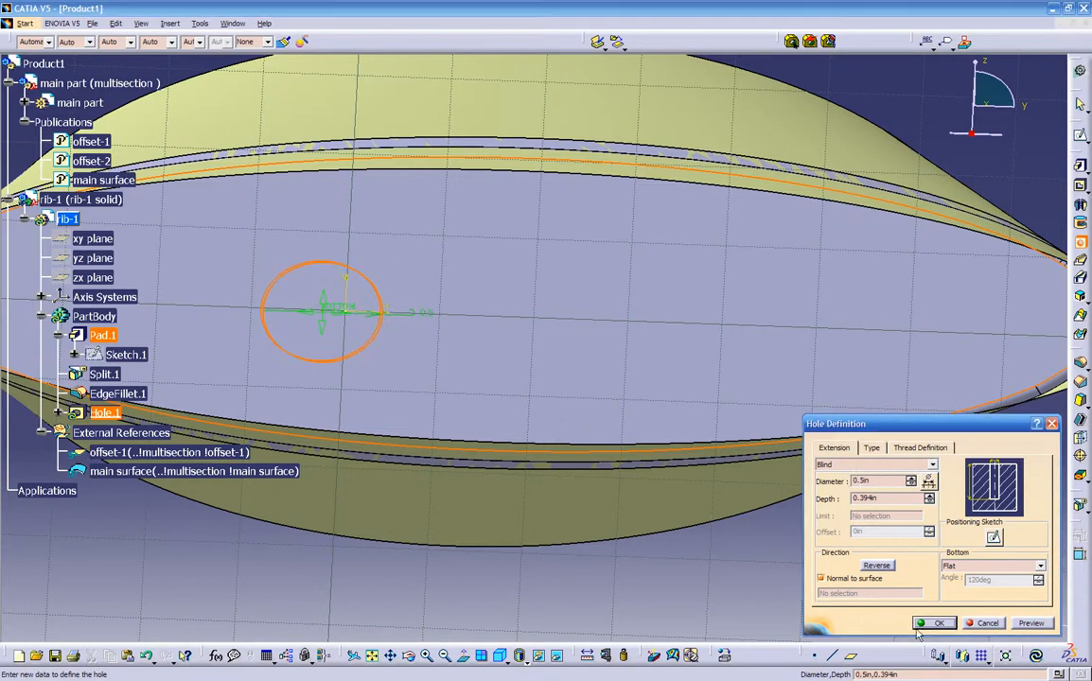
# - Set the hole's extension to Up To Next and preview it through the rib
pyautogui.click(871, 464)
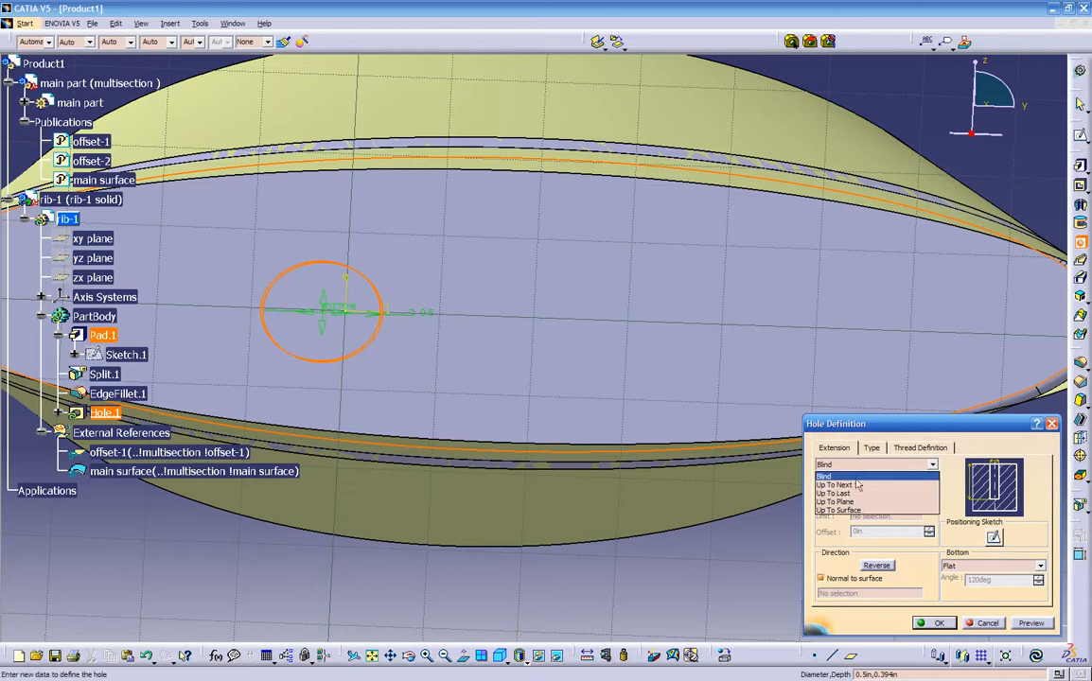
pyautogui.click(850, 485)
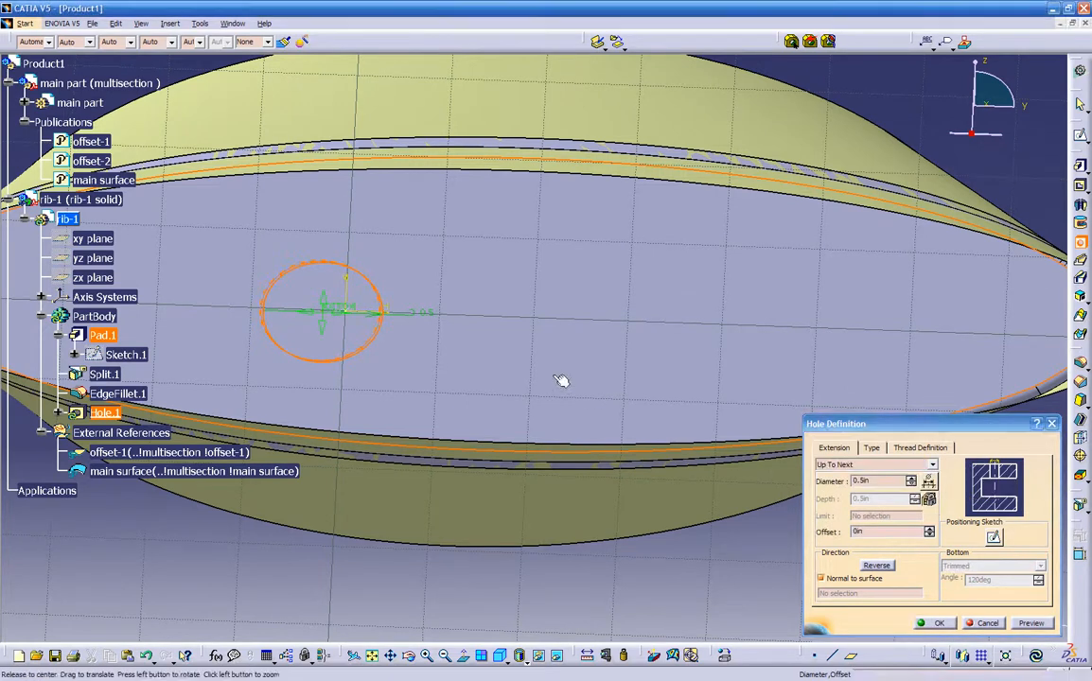
pyautogui.moveTo(562, 380); pyautogui.dragTo(613, 403, button='middle')
pyautogui.click(1030, 623)
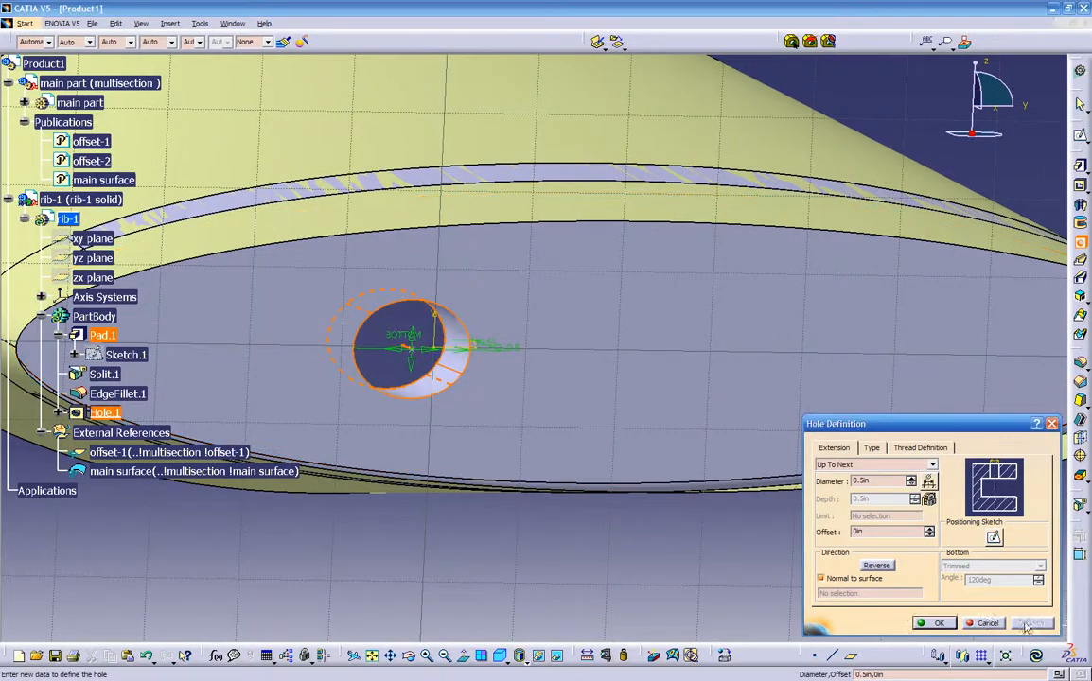
pyautogui.moveTo(546, 458); pyautogui.dragTo(683, 438, button='middle')
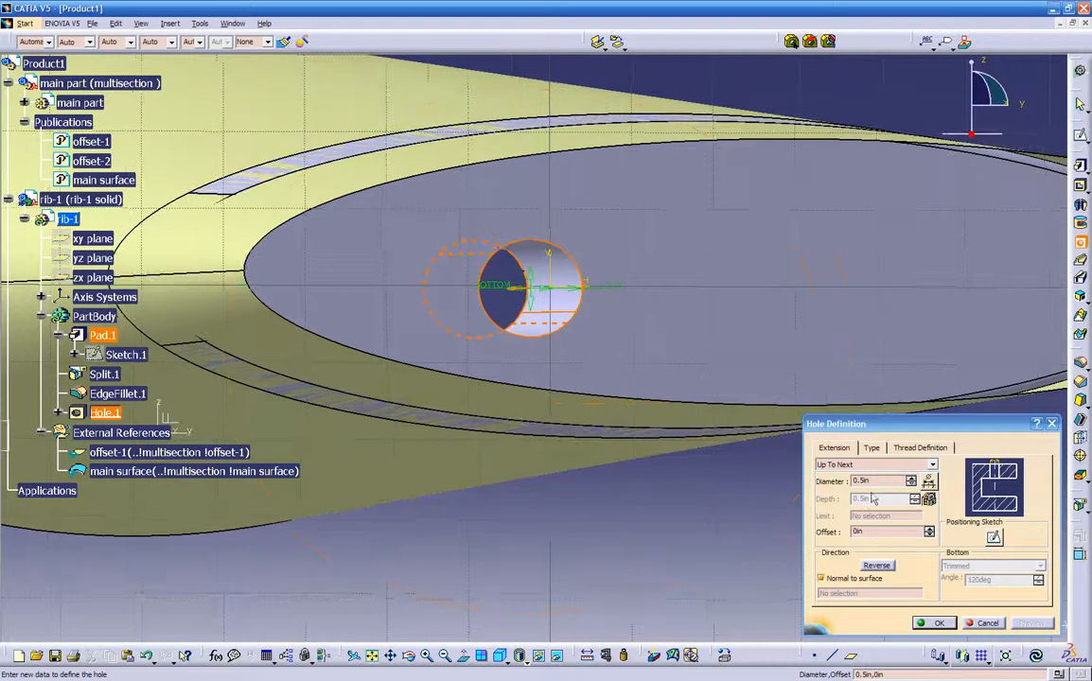
# - Try a Blind extension for the hole in the preview, and set it back to Up To Next
pyautogui.click(883, 465)
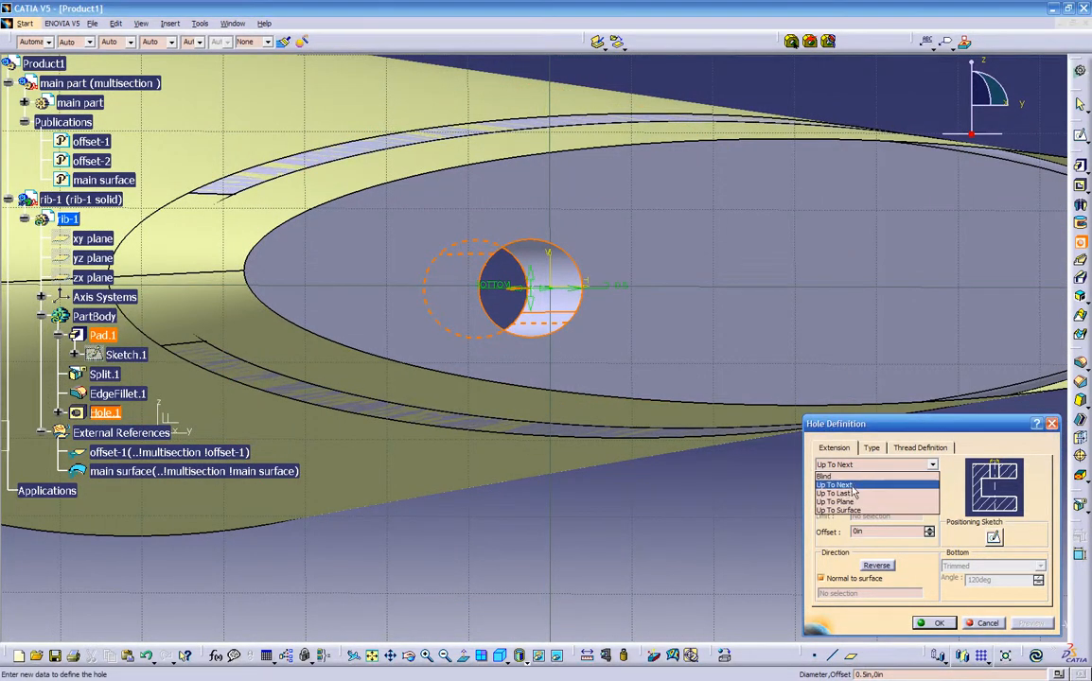
pyautogui.click(847, 476)
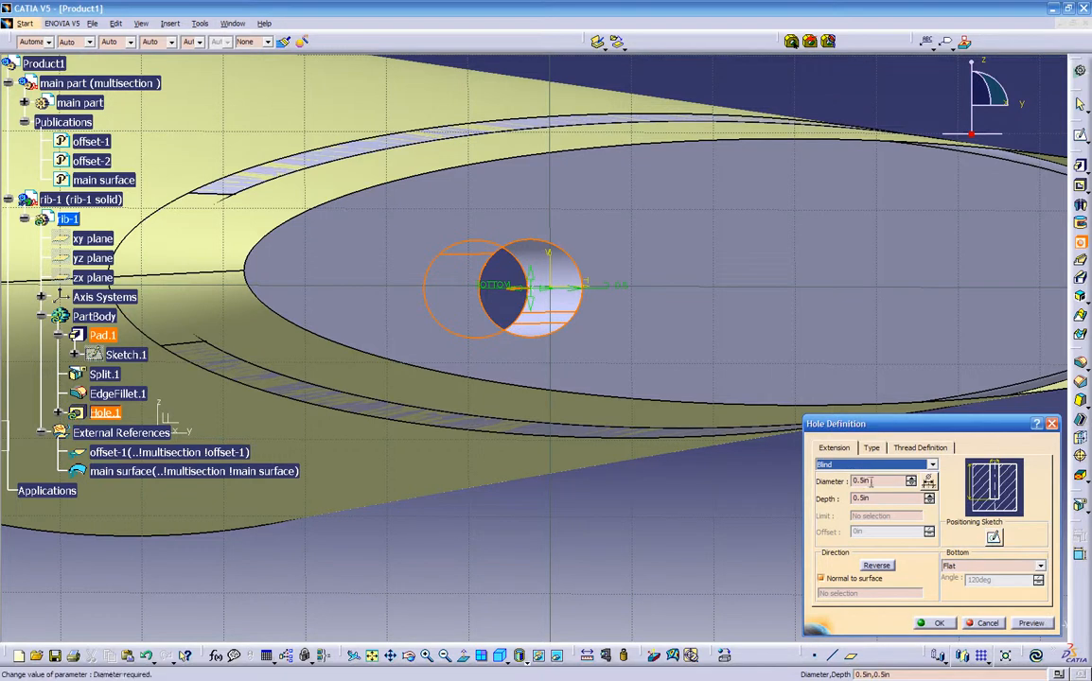
pyautogui.click(1014, 622)
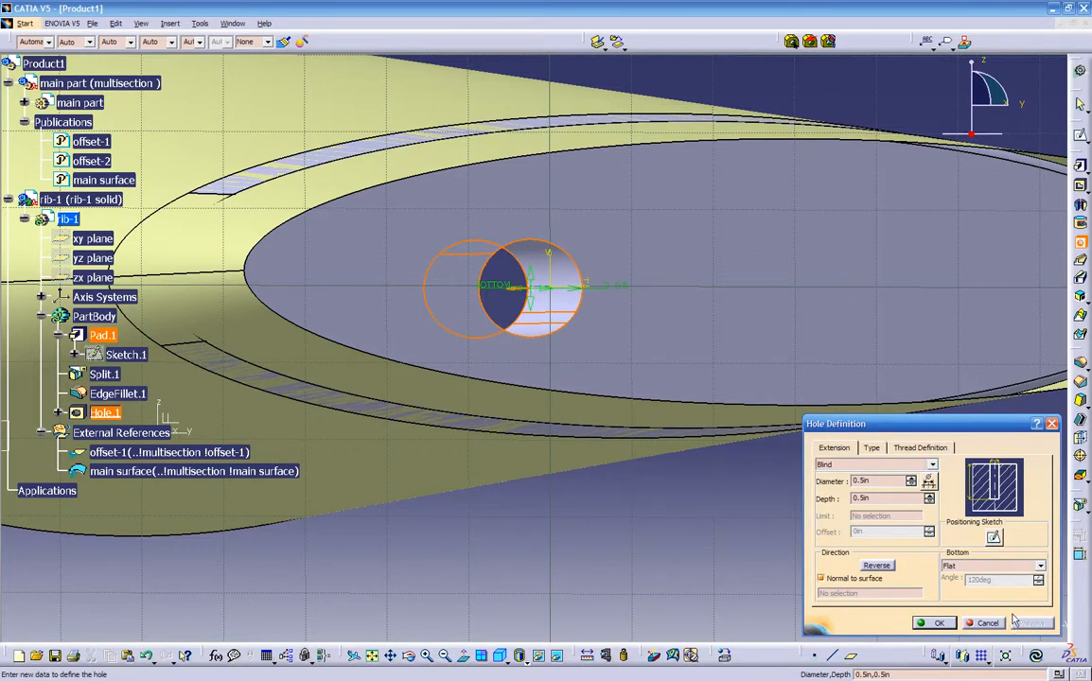
pyautogui.moveTo(582, 424); pyautogui.dragTo(546, 455, button='middle')
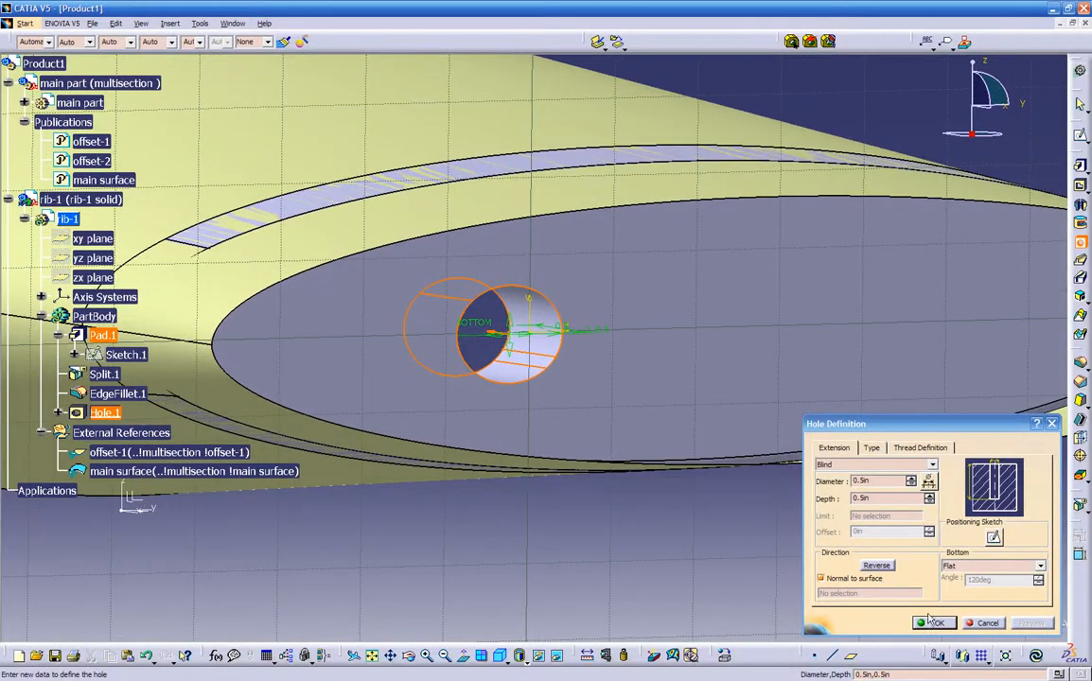
pyautogui.click(861, 464)
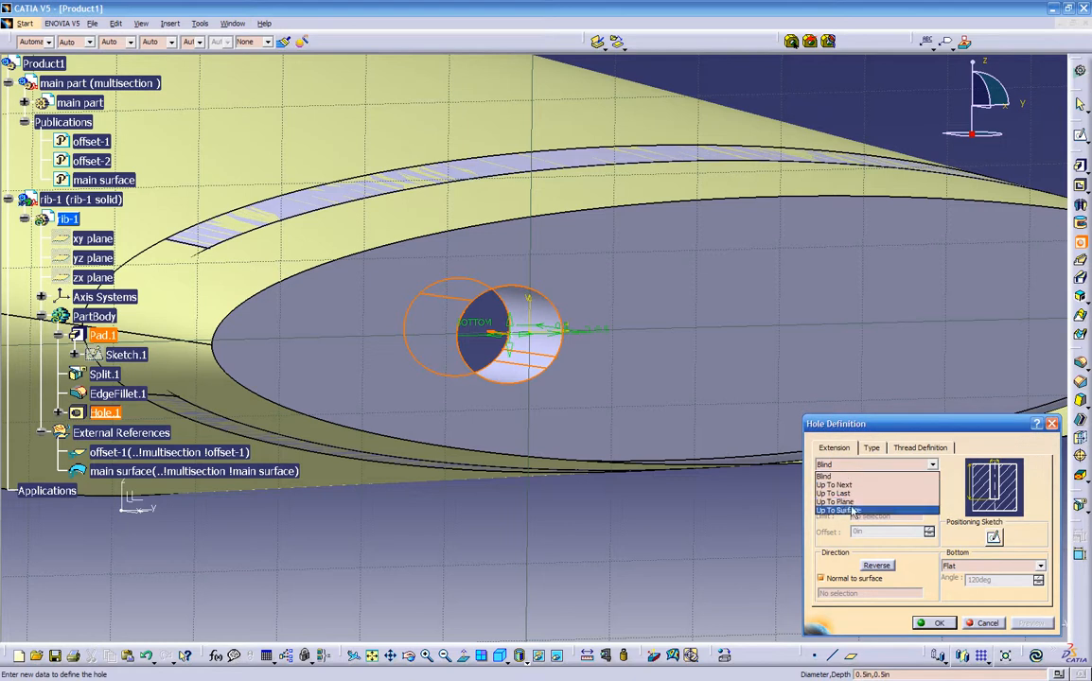
pyautogui.click(834, 484)
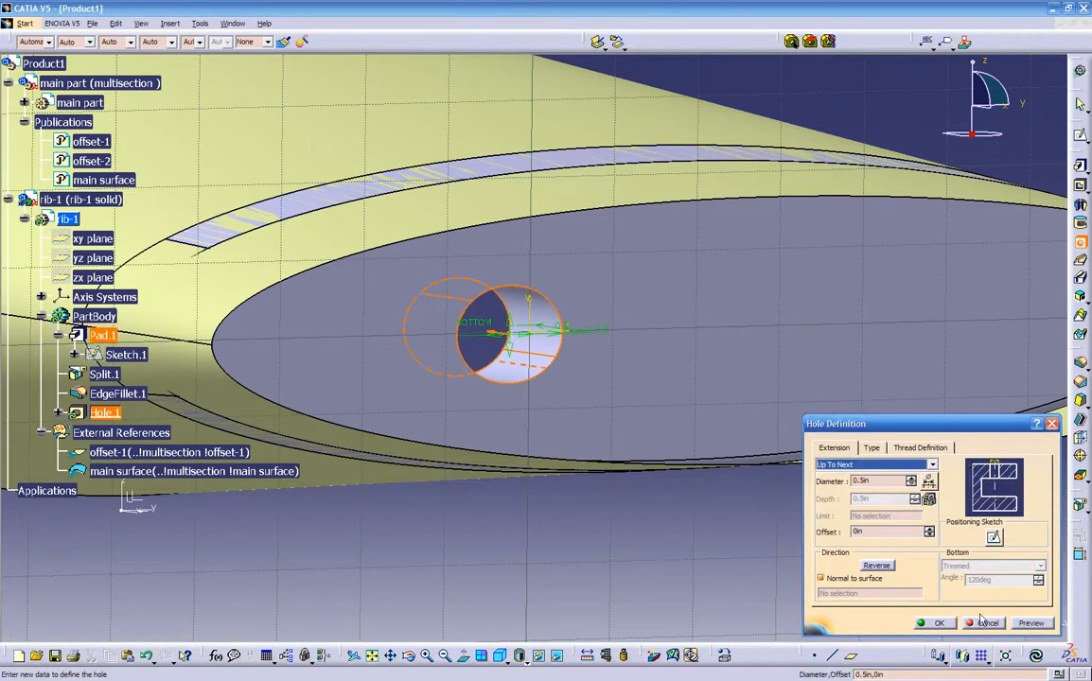
# - Preview the Up To Next hole once more, finish it and clear the selection
pyautogui.click(1028, 625)
pyautogui.click(936, 625)
pyautogui.click(734, 532)
# - Add a second 0.5 in diameter hole with Up To Next extension on the same flat face, near its pointed end
pyautogui.moveTo(698, 507); pyautogui.dragTo(658, 311, button='middle')
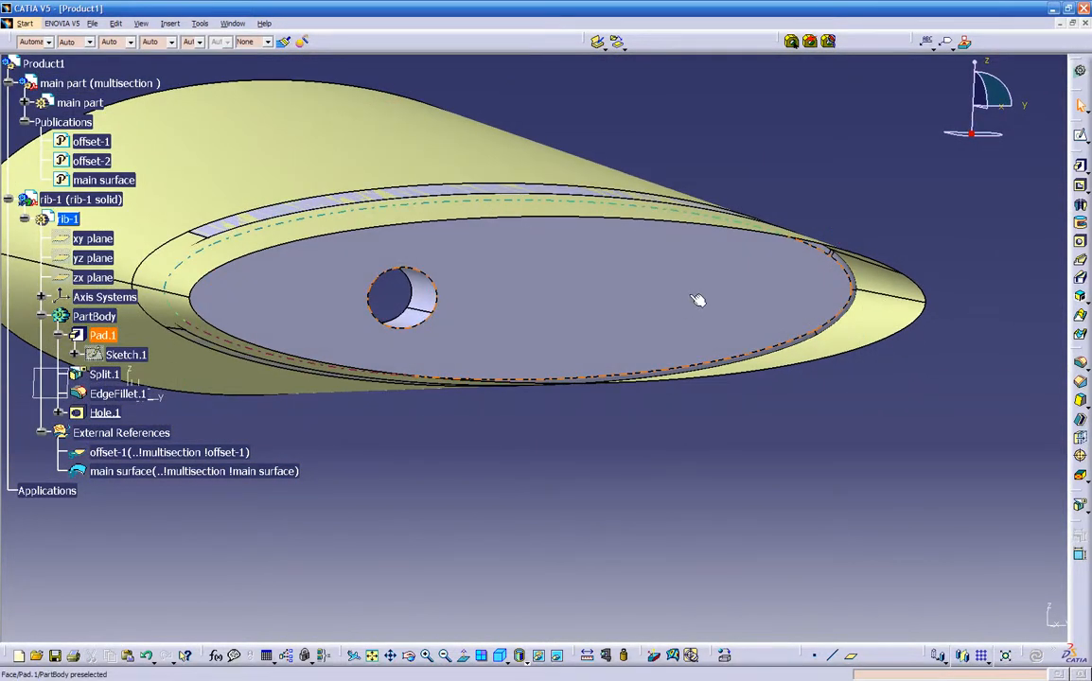
pyautogui.click(1080, 243)
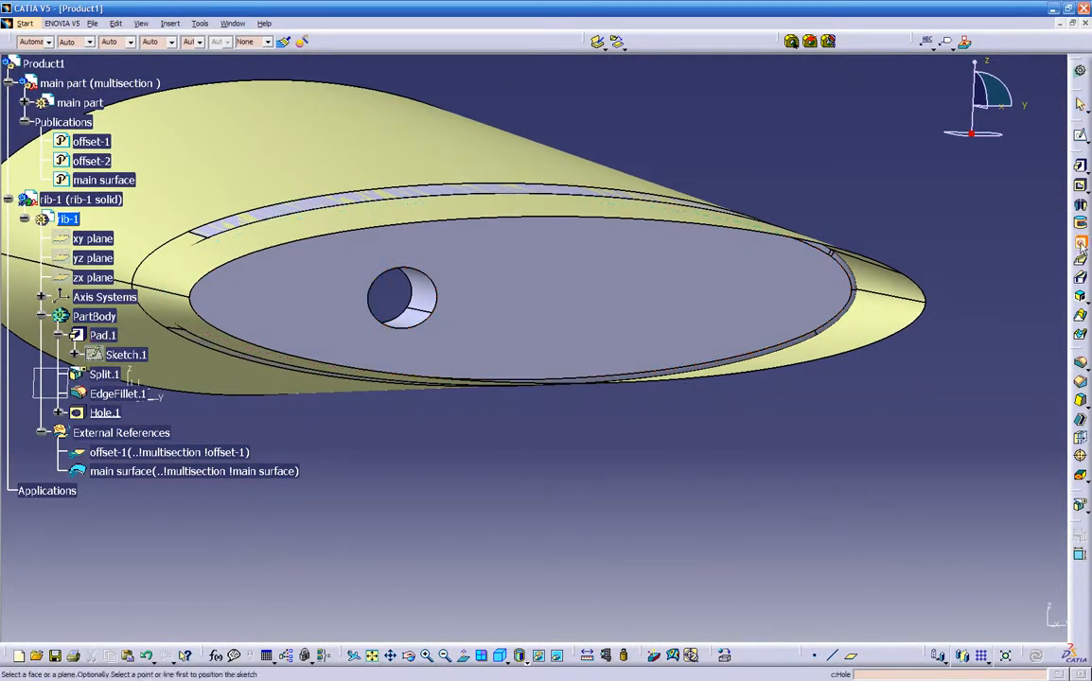
pyautogui.click(661, 297)
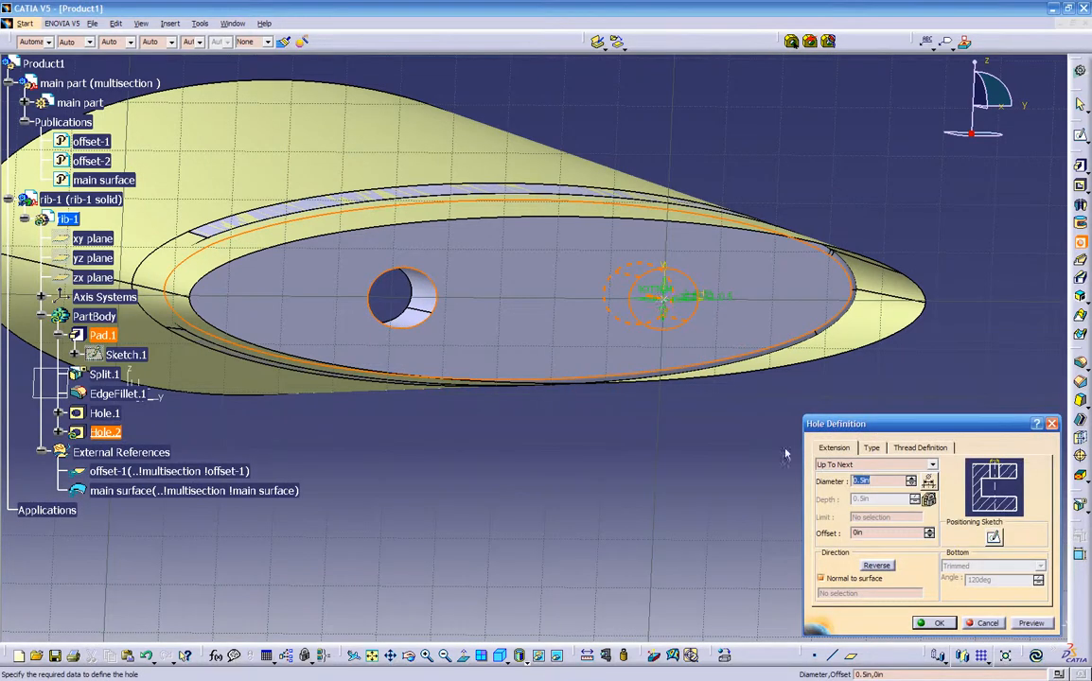
pyautogui.click(882, 464)
pyautogui.click(882, 464)
pyautogui.click(882, 465)
pyautogui.click(882, 464)
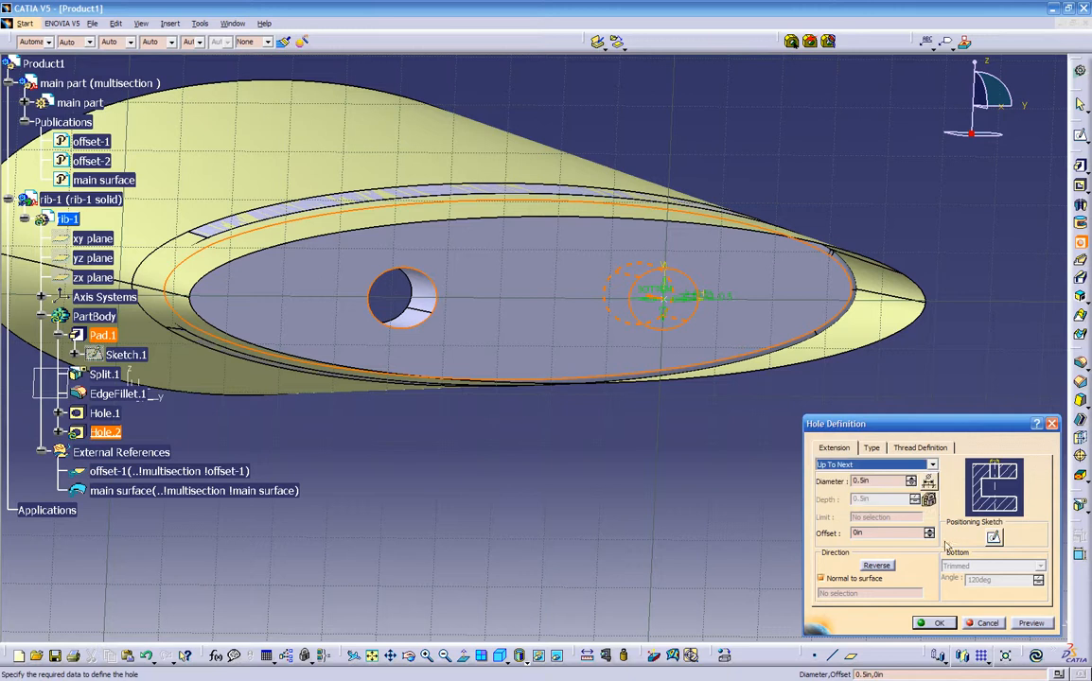
pyautogui.click(1027, 624)
pyautogui.click(934, 623)
# - Fillet the front edges of both holes with a 0.2 in radius and tangency propagation
pyautogui.moveTo(646, 492); pyautogui.dragTo(630, 396, button='middle')
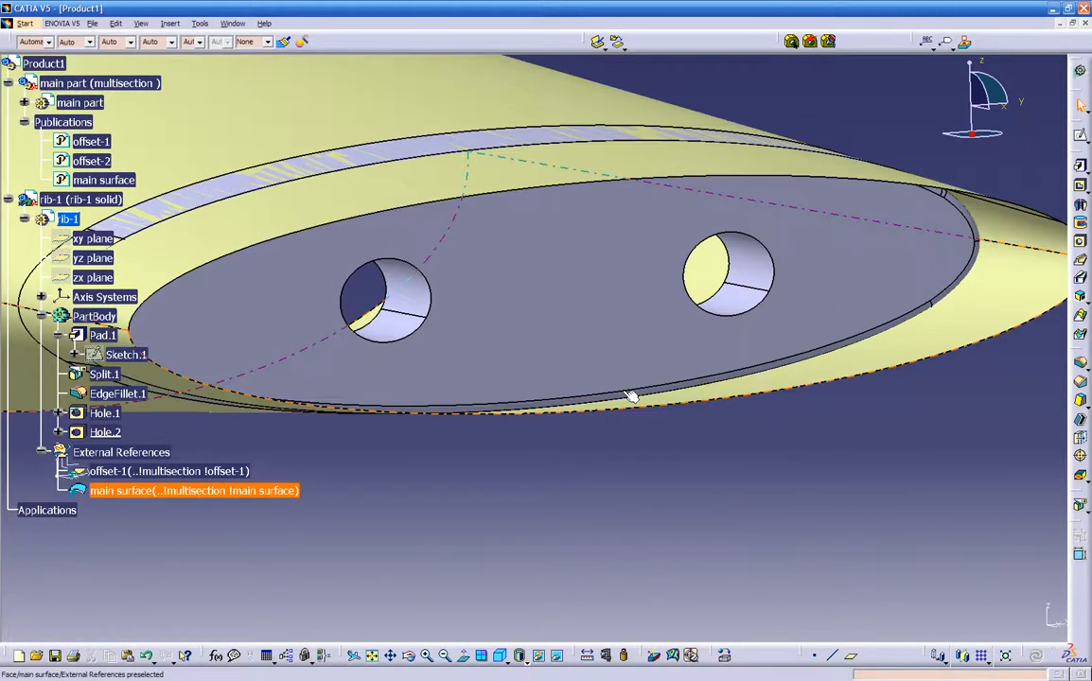
pyautogui.click(712, 308)
pyautogui.keyDown('ctrl'); pyautogui.click(416, 337); pyautogui.keyUp('ctrl')
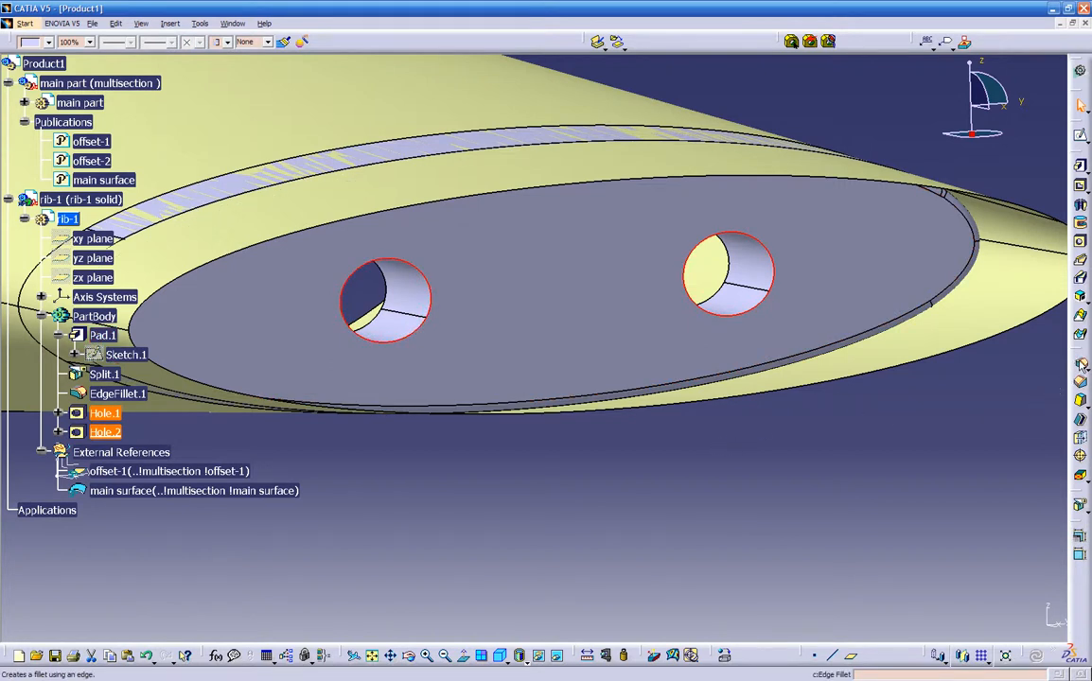
pyautogui.click(1082, 366)
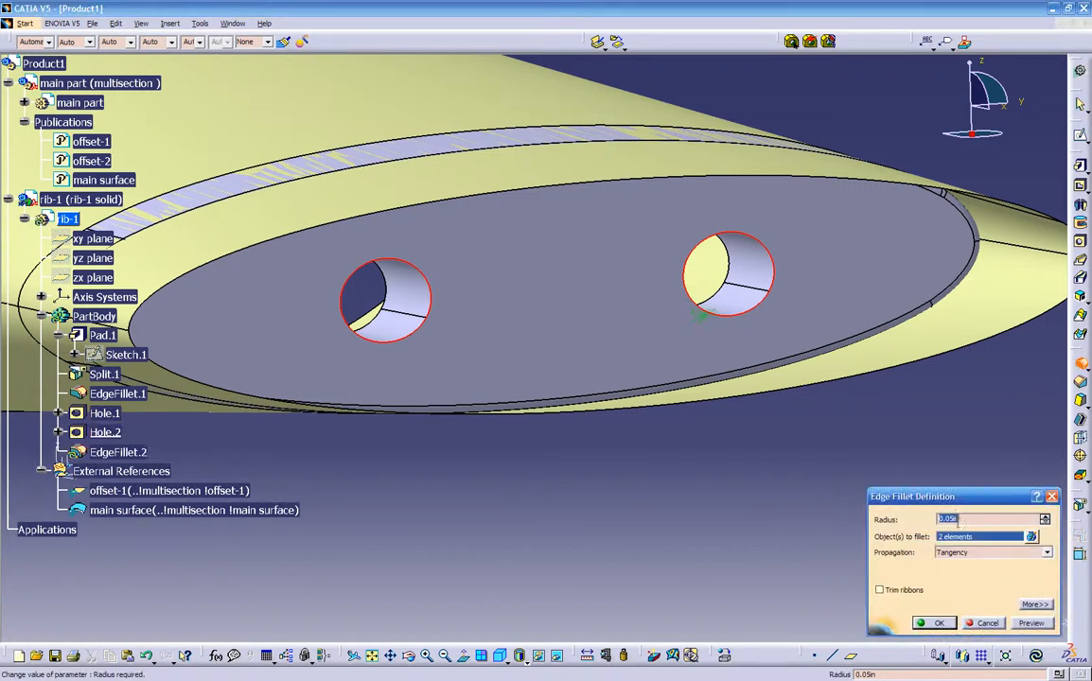
pyautogui.write('2')
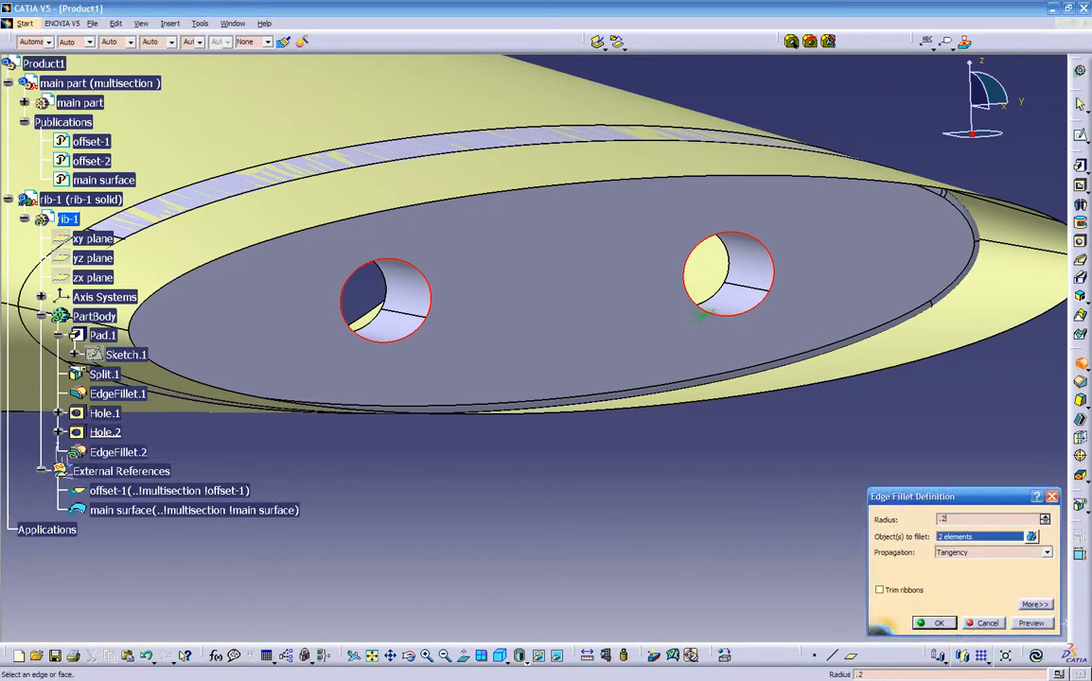
pyautogui.click(1027, 623)
pyautogui.click(935, 625)
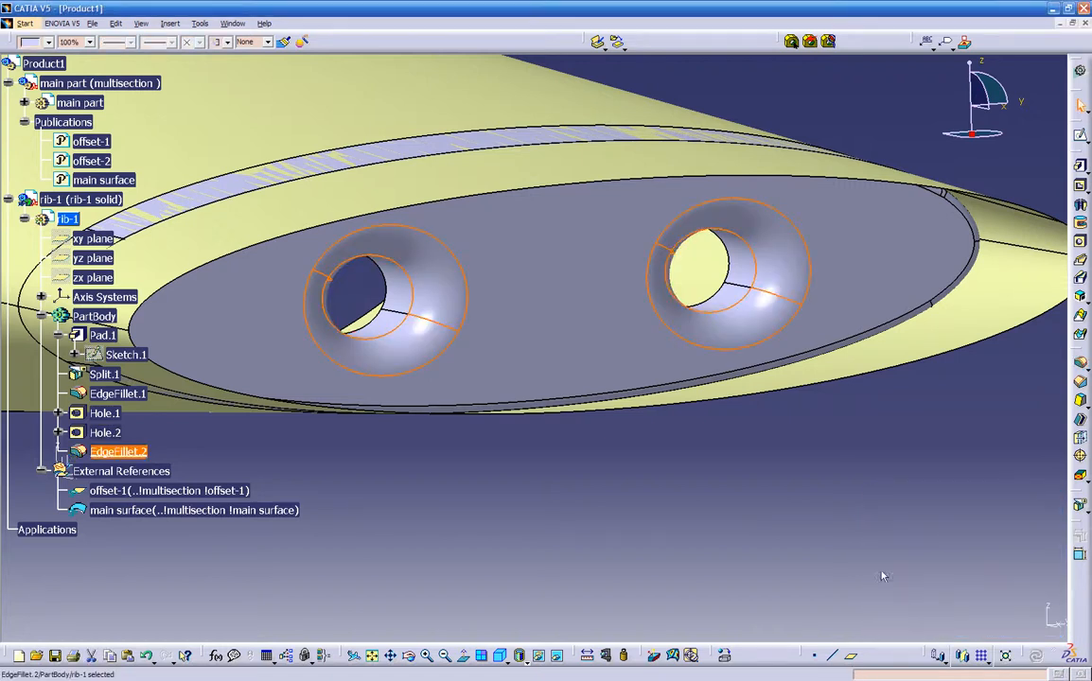
pyautogui.click(770, 514)
# - Shell the rib with a 0.05 in inside thickness, removing the flat face toward the surface's wide end
pyautogui.moveTo(770, 514); pyautogui.dragTo(521, 454, button='middle')
pyautogui.scroll(-1, 516, 462)
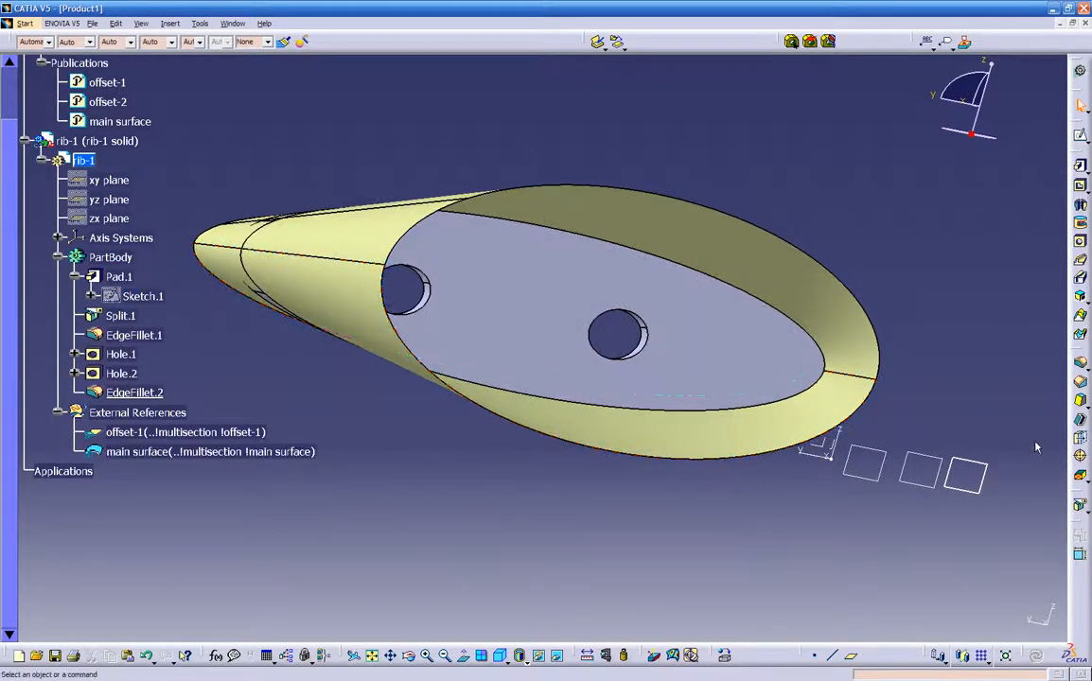
pyautogui.click(1081, 423)
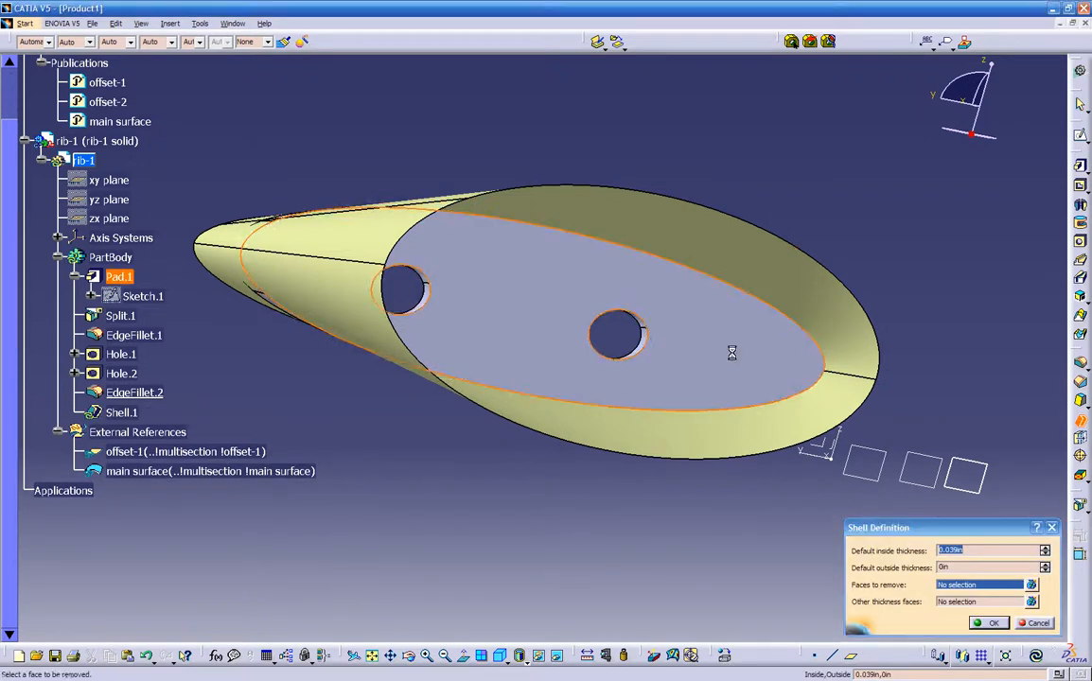
pyautogui.click(740, 357)
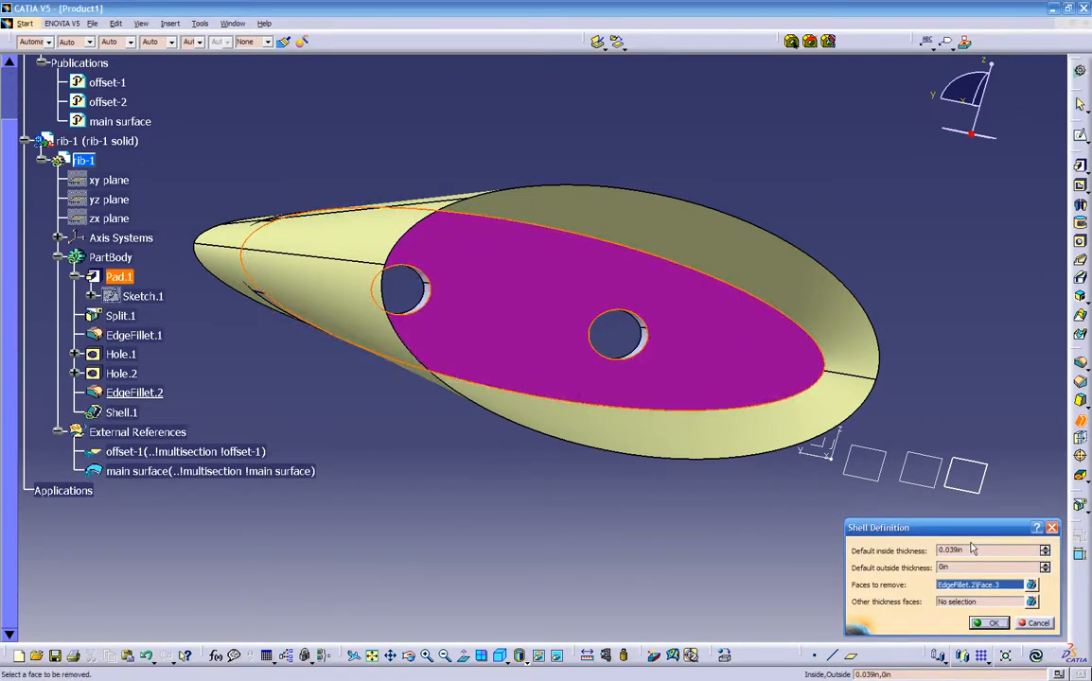
pyautogui.moveTo(976, 550); pyautogui.dragTo(745, 549)
pyautogui.write('.05')
pyautogui.press('Return')
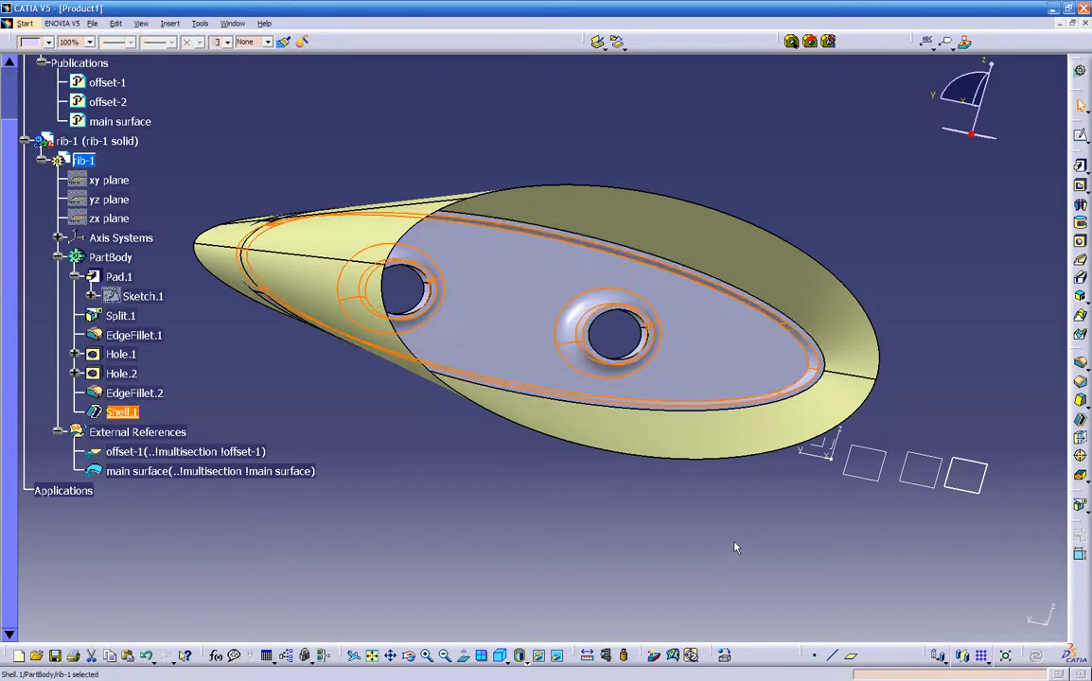
# - In Save Management, assign Product1.CATProduct to be saved in the temp ribs folder under the name Product1
pyautogui.moveTo(721, 469); pyautogui.dragTo(556, 482, button='middle')
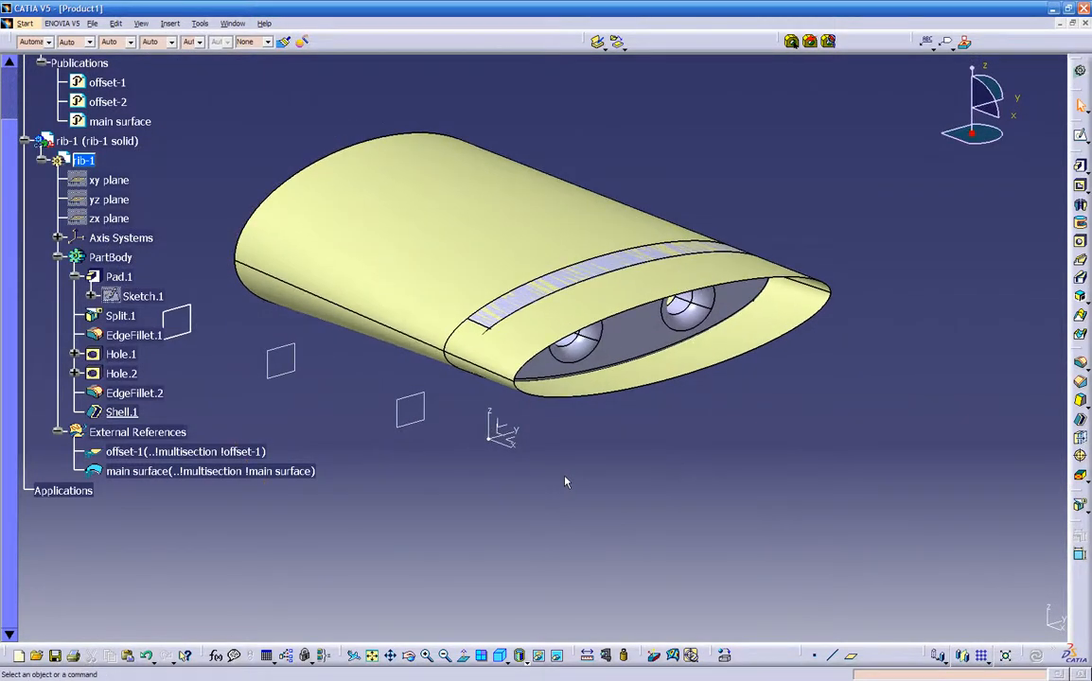
pyautogui.scroll(2, 572, 482)
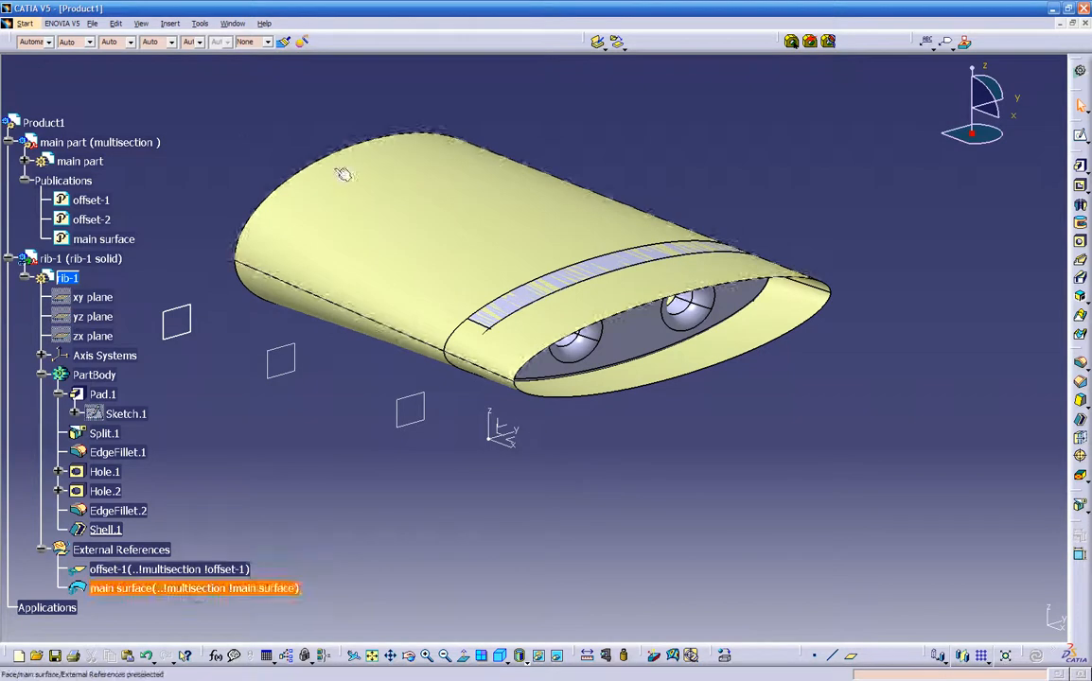
pyautogui.click(91, 25)
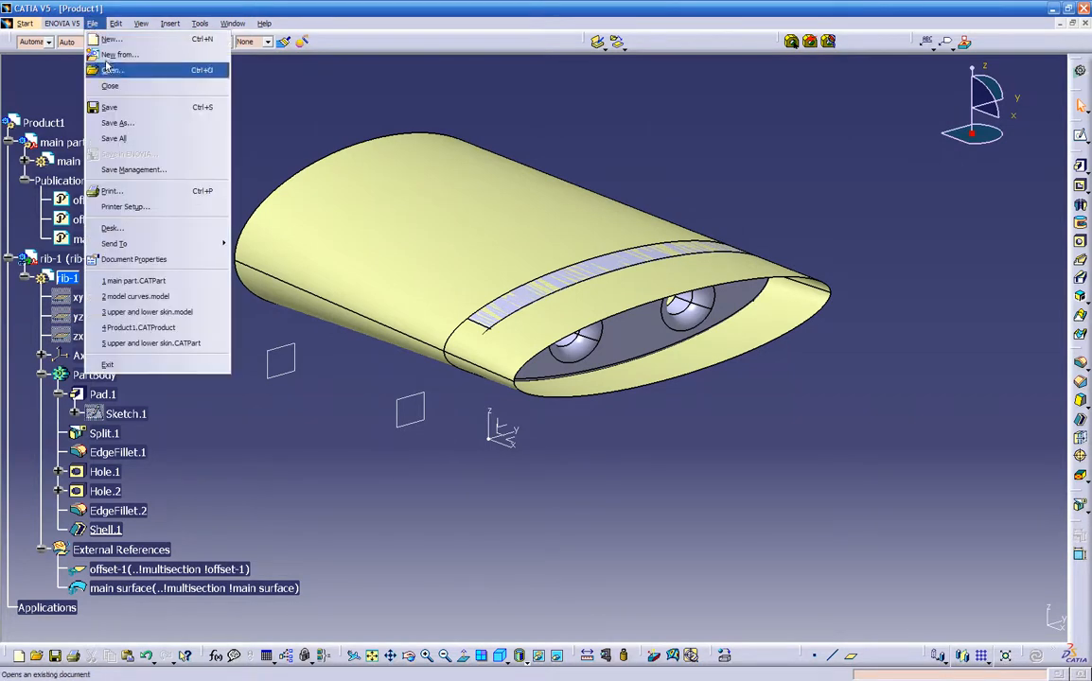
pyautogui.click(151, 167)
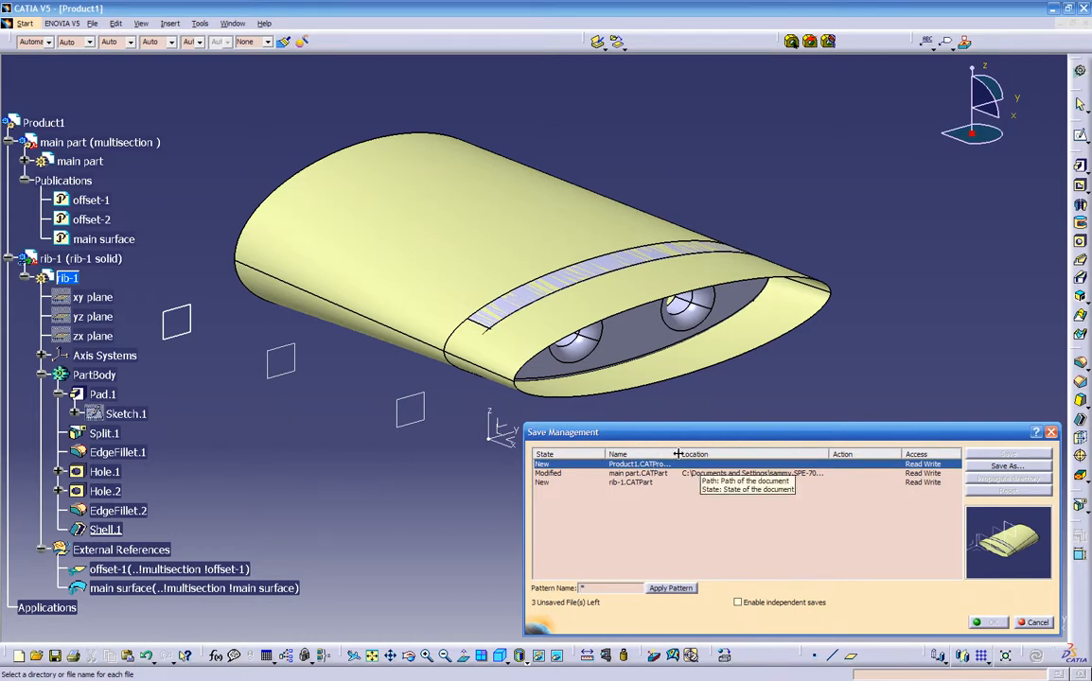
pyautogui.moveTo(677, 454); pyautogui.dragTo(708, 454)
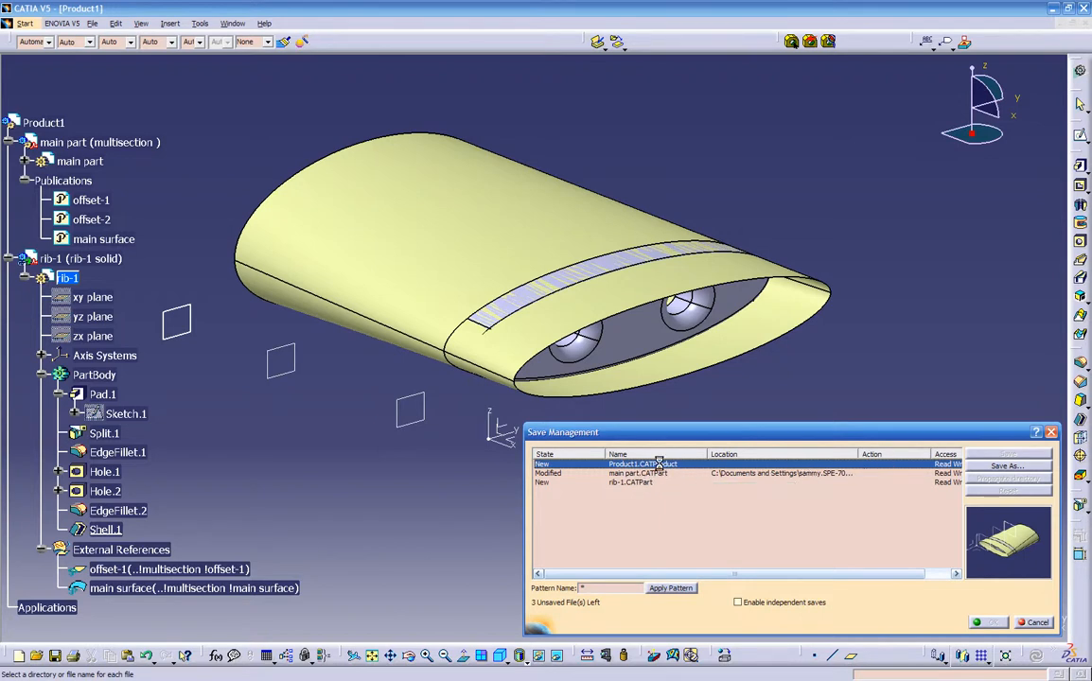
pyautogui.click(977, 464)
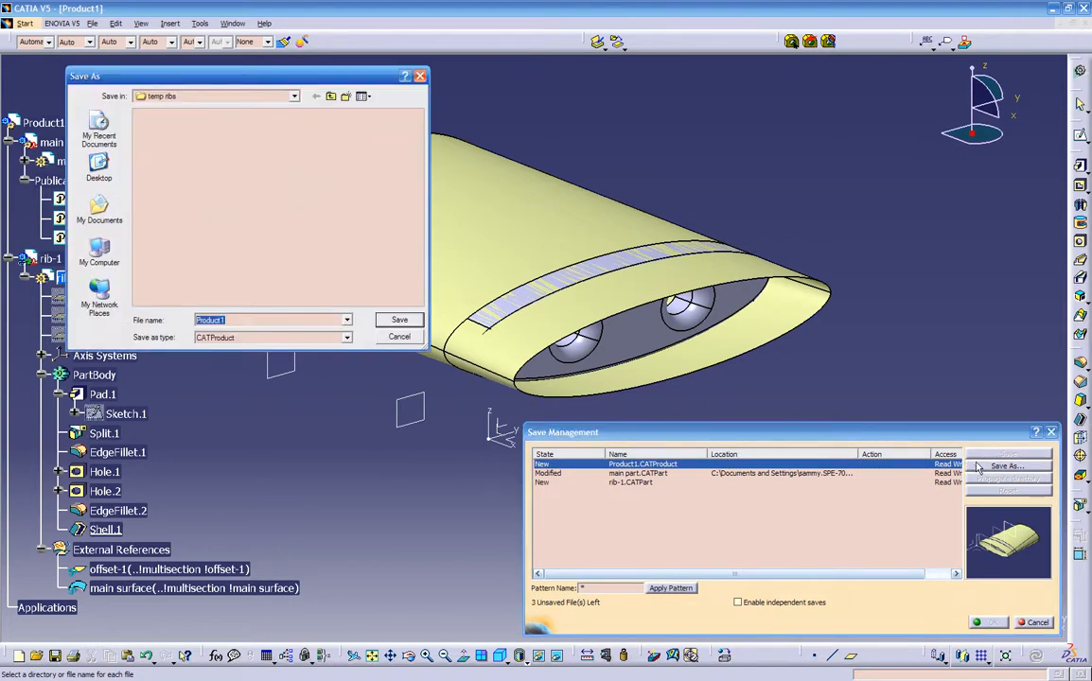
pyautogui.click(241, 320)
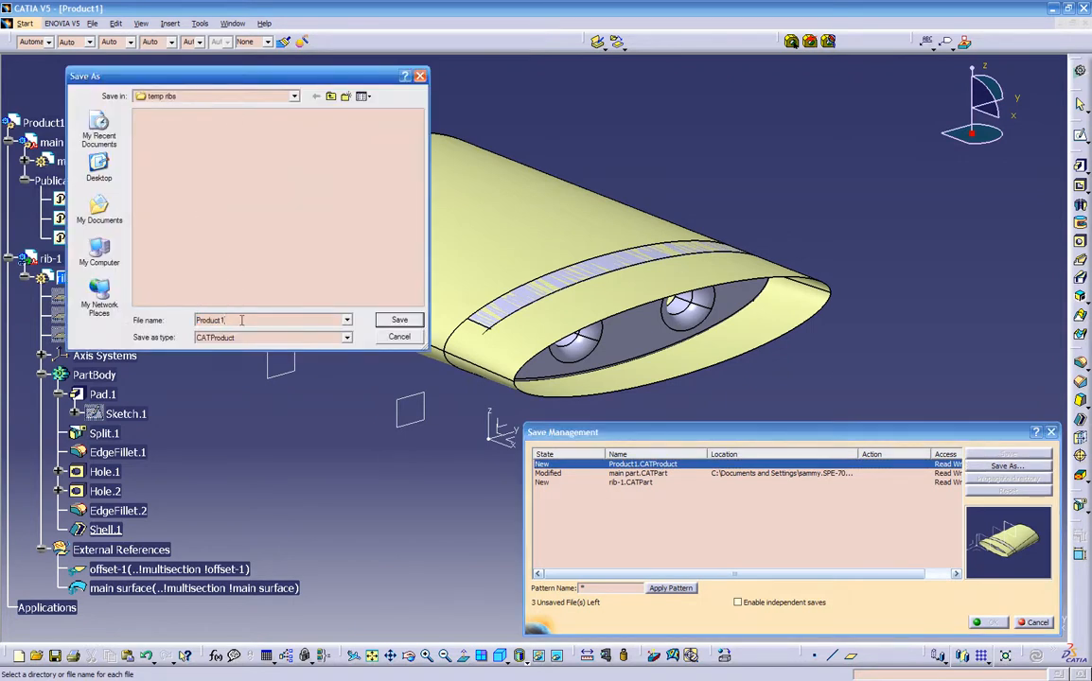
pyautogui.click(399, 321)
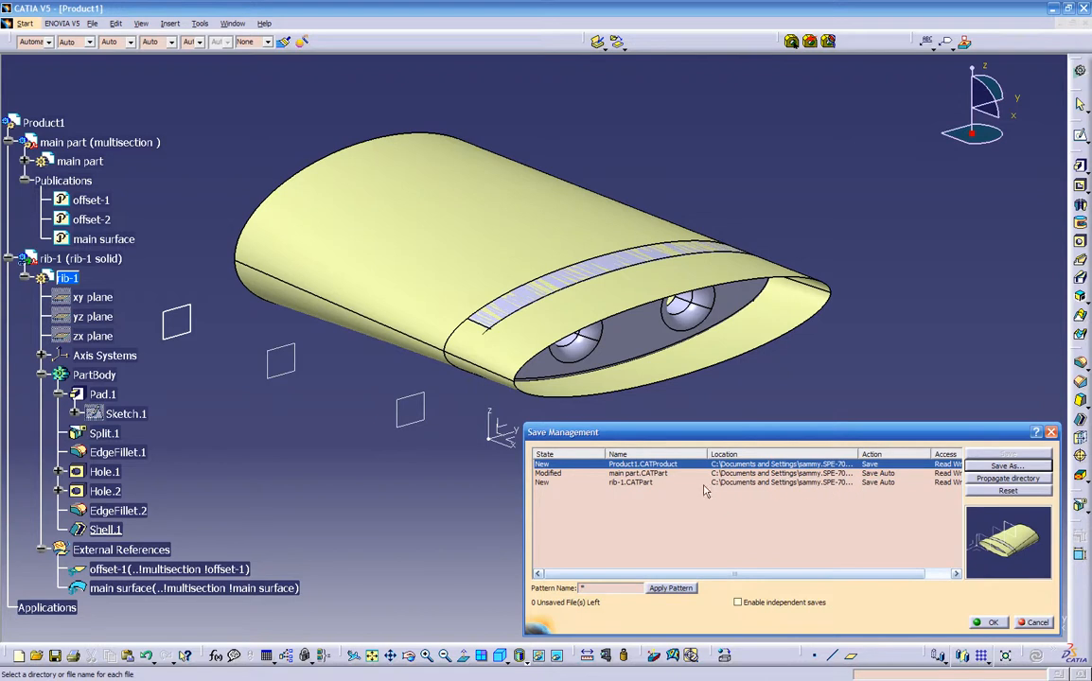
# - In Save Management, assign rib-1.CATPart to the temp ribs folder under the name rib-1, and save all listed files
pyautogui.moveTo(857, 454)
pyautogui.mouseDown()
pyautogui.moveTo(956, 453)
pyautogui.moveTo(868, 454)
pyautogui.mouseUp()
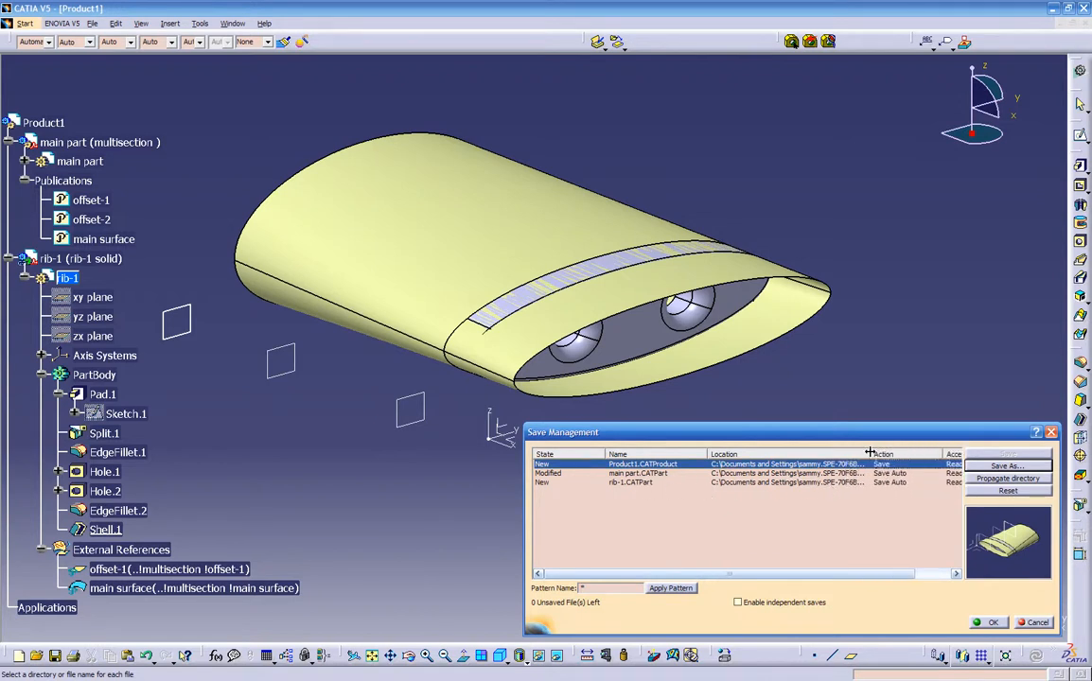
pyautogui.click(640, 482)
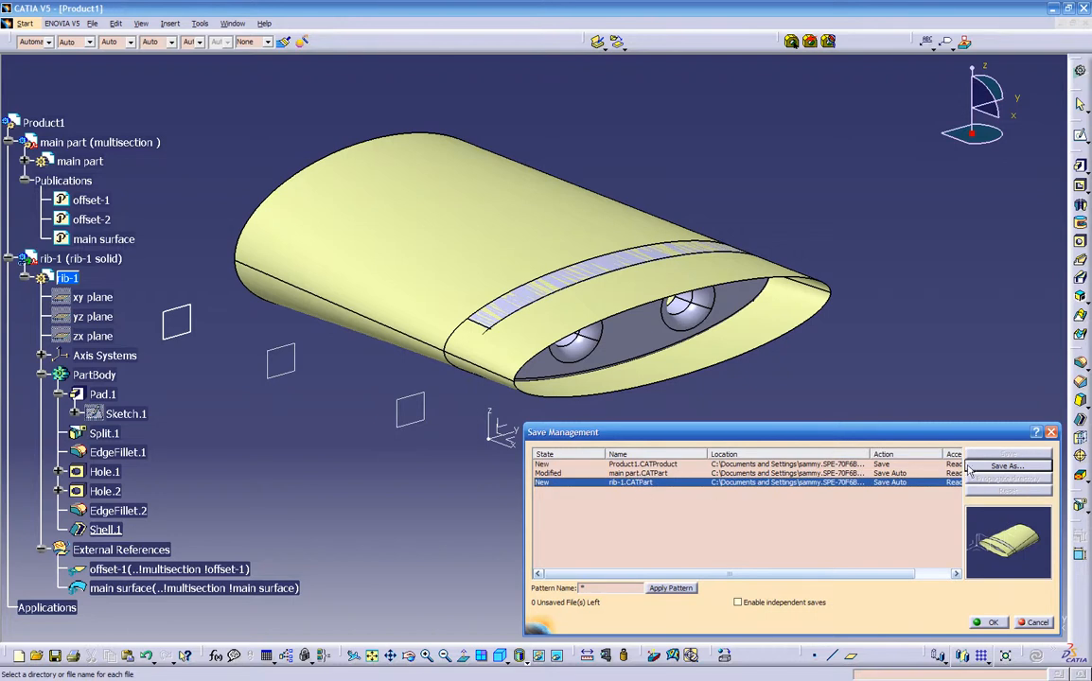
pyautogui.click(1008, 466)
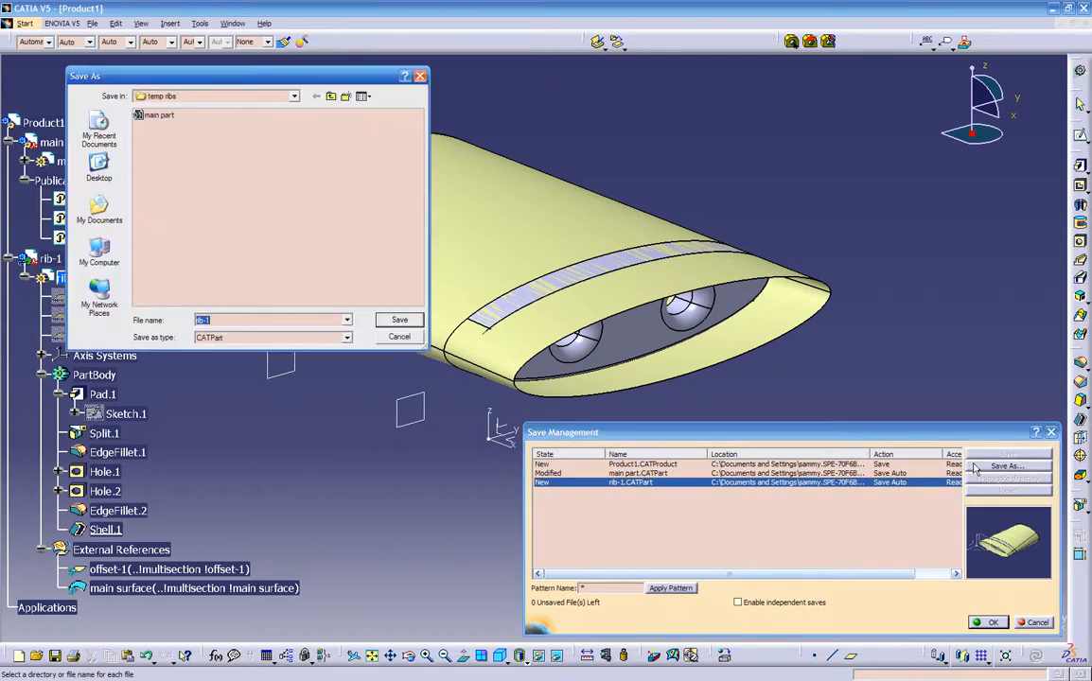
pyautogui.click(166, 97)
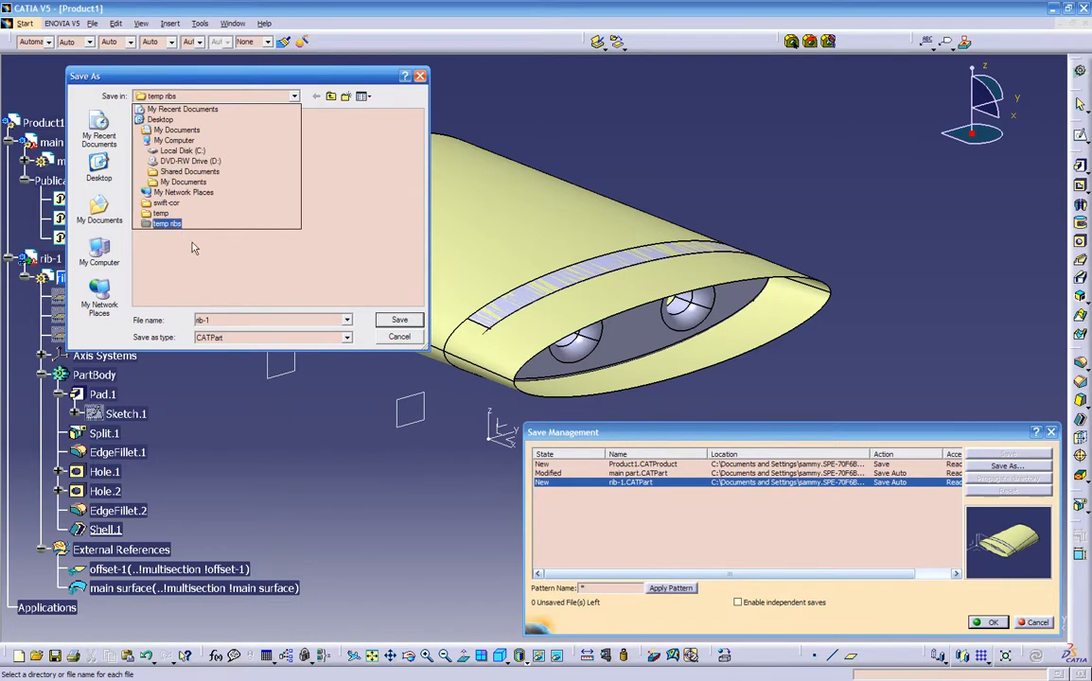
pyautogui.click(168, 223)
pyautogui.click(400, 320)
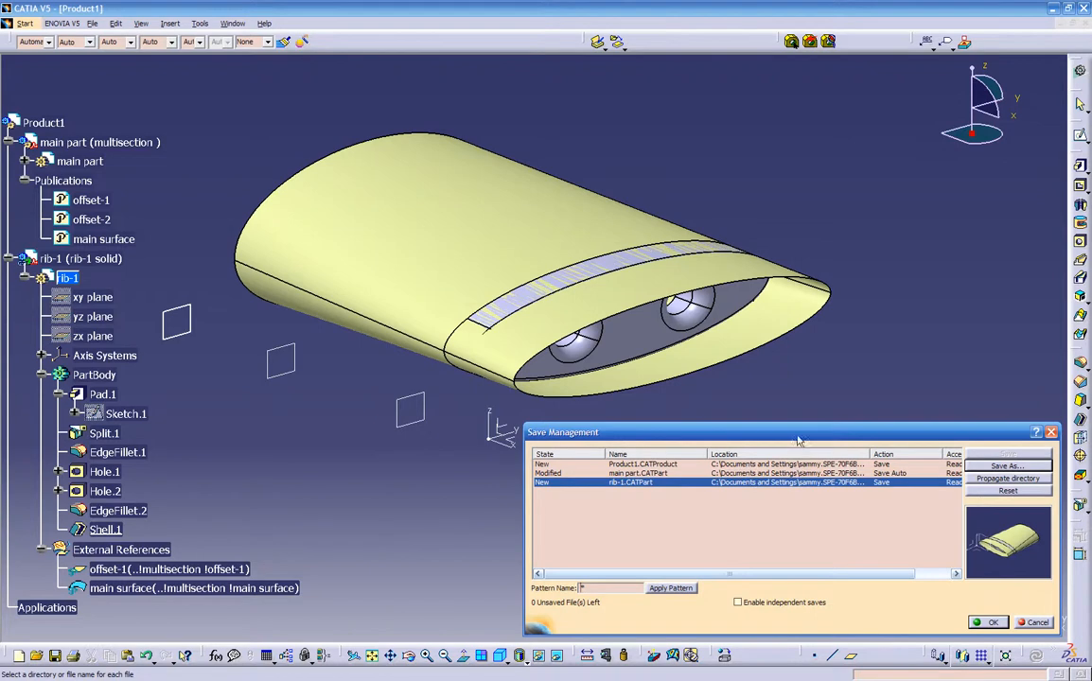
pyautogui.moveTo(719, 433); pyautogui.dragTo(560, 421)
pyautogui.moveTo(728, 444); pyautogui.dragTo(663, 445)
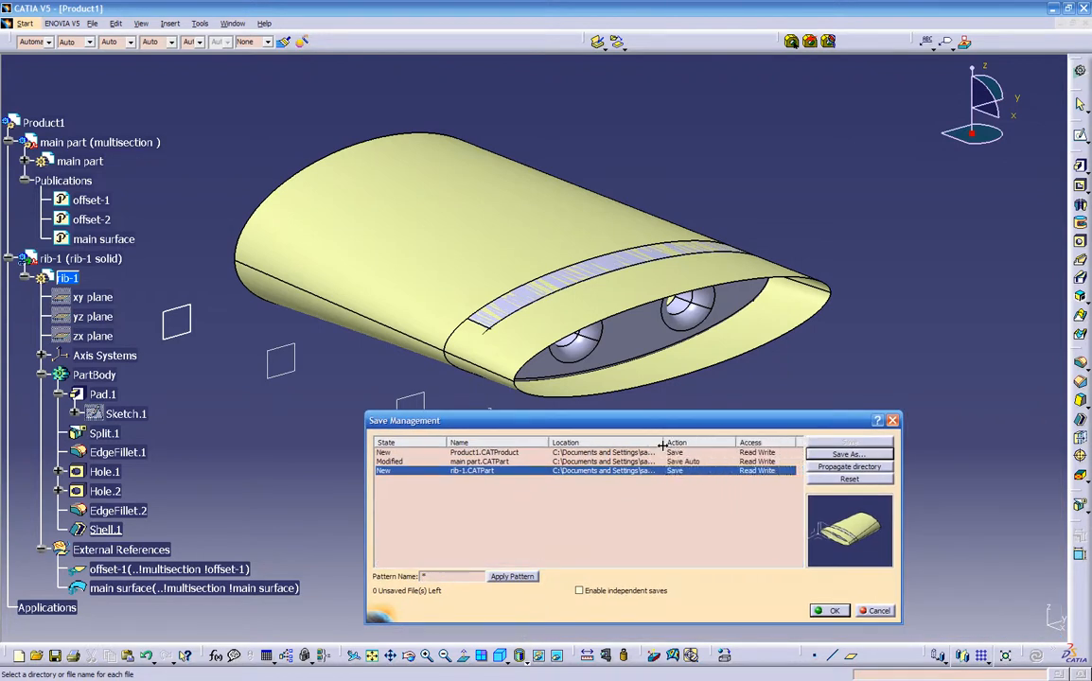
pyautogui.click(829, 611)
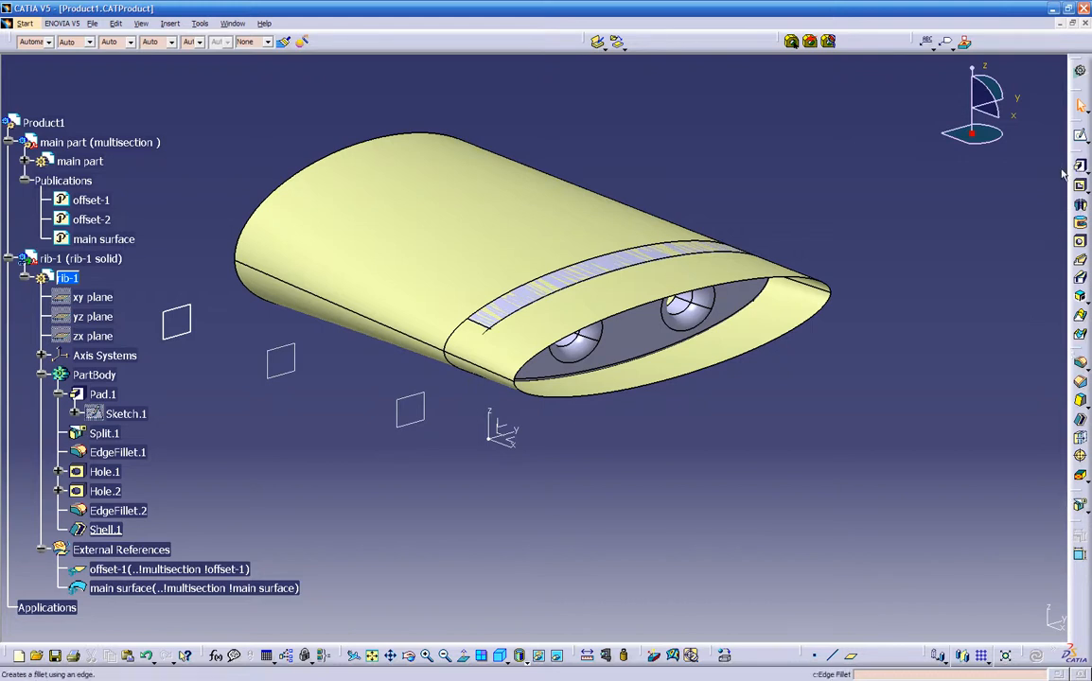
# - Activate the Product1 assembly and collapse rib-1's PartBody and External References branches in the tree
pyautogui.moveTo(695, 149); pyautogui.dragTo(433, 164, button='middle')
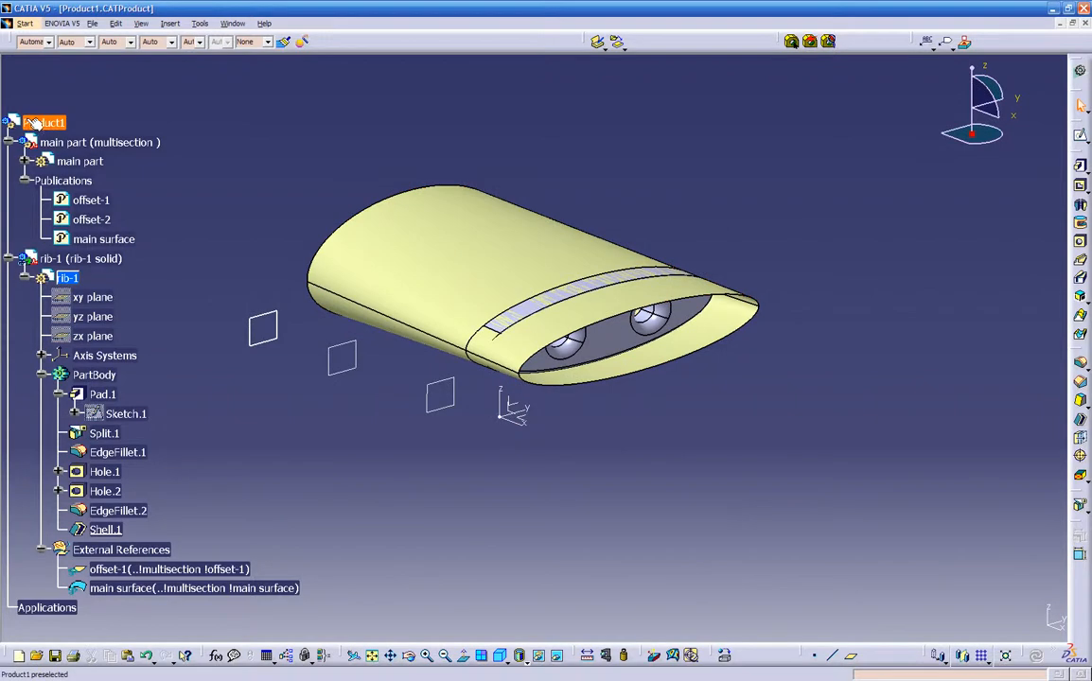
pyautogui.click(51, 122)
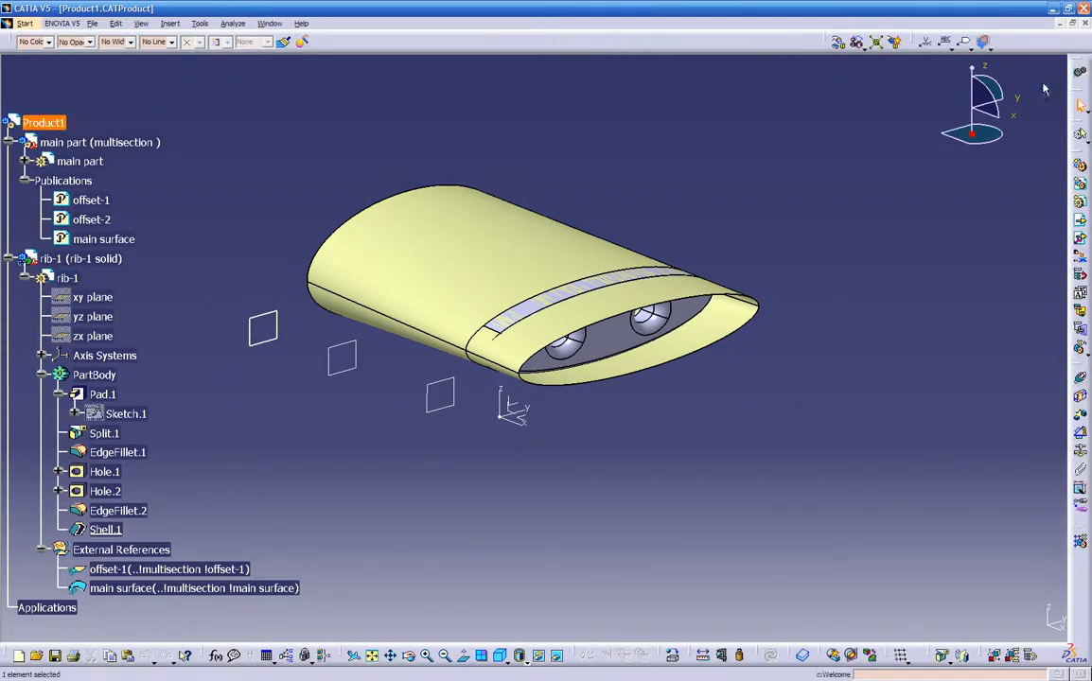
pyautogui.moveTo(341, 487); pyautogui.dragTo(381, 477, button='middle')
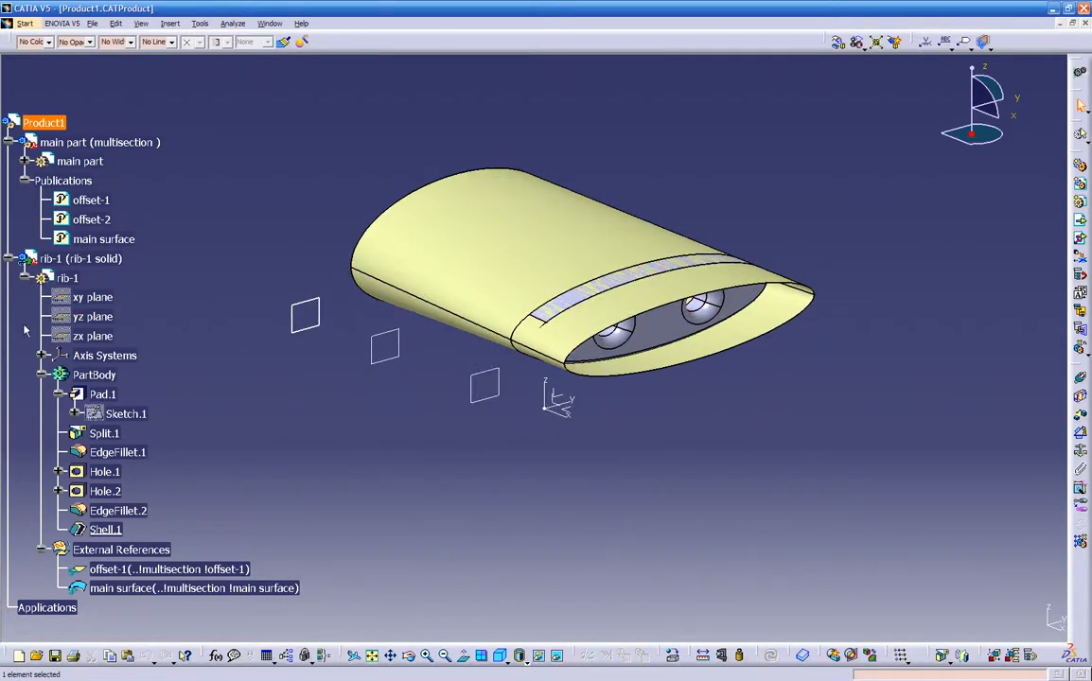
pyautogui.click(41, 375)
pyautogui.click(42, 394)
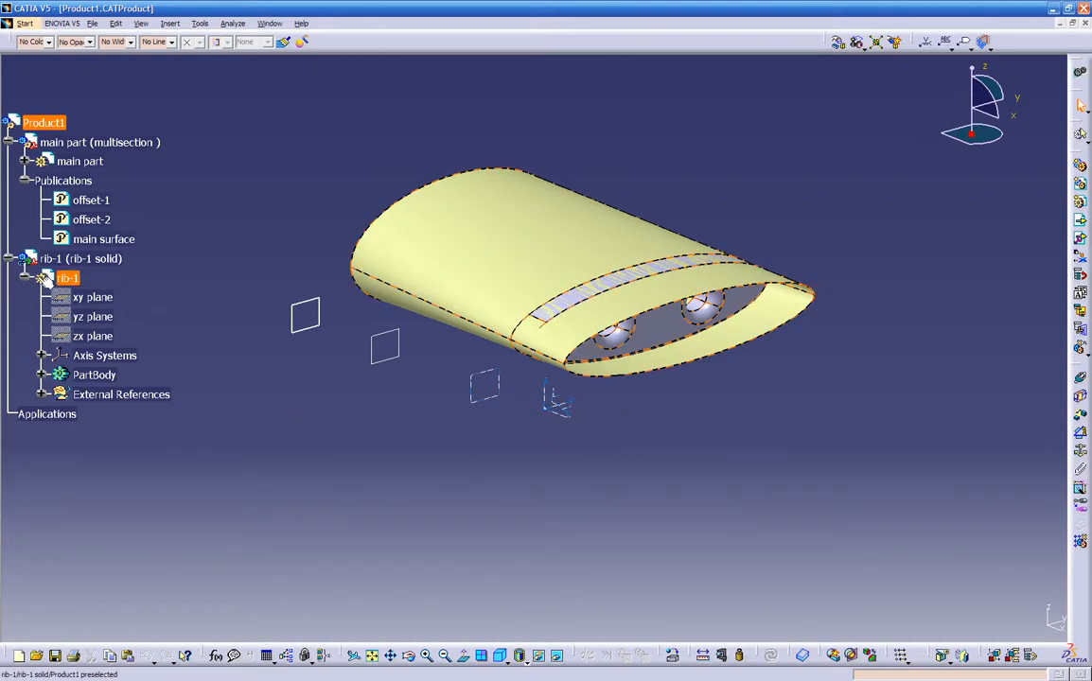
# - Copy the rib-1 component, paste it into Product1 with the Break Link format, and expand the new copy's tree
pyautogui.rightClick(112, 263)
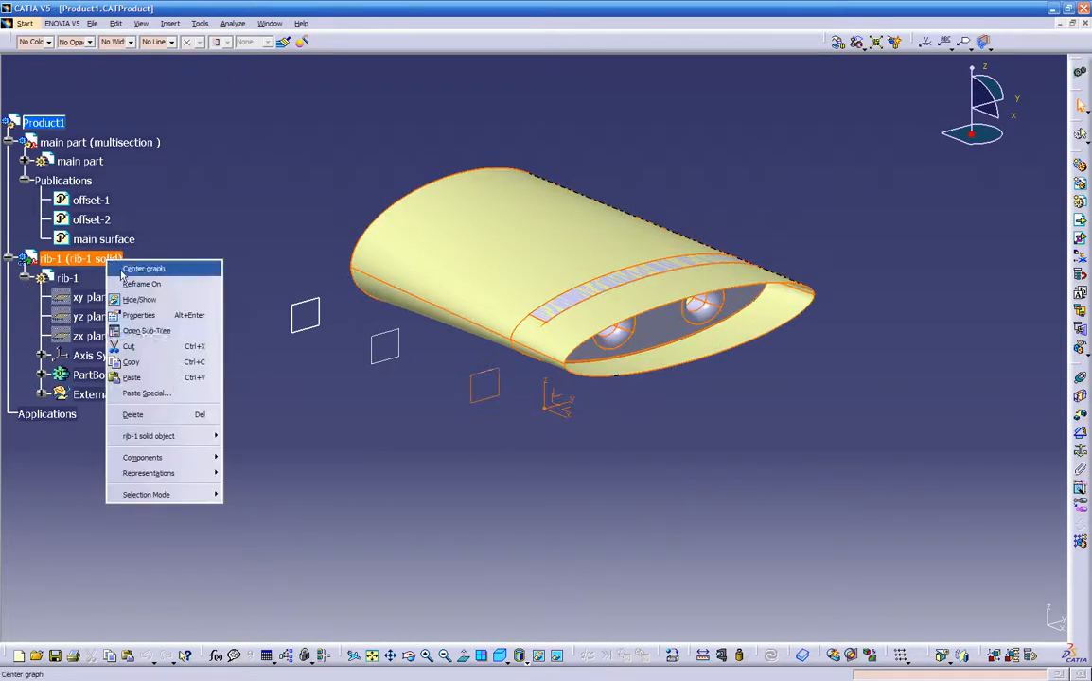
pyautogui.click(144, 365)
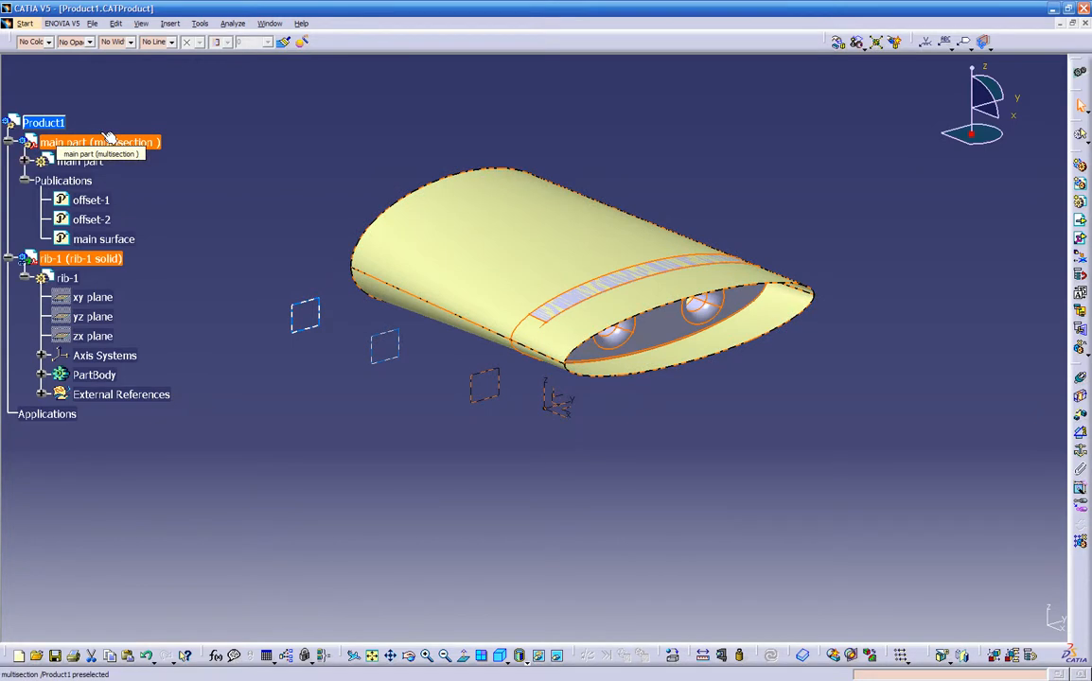
pyautogui.rightClick(58, 125)
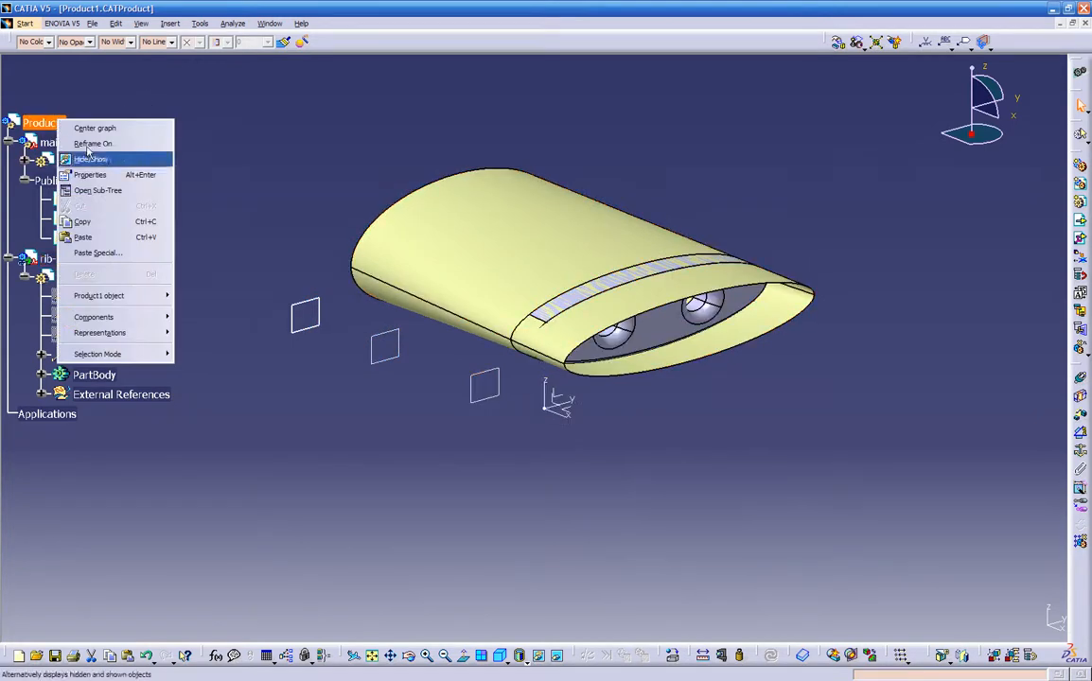
pyautogui.click(95, 252)
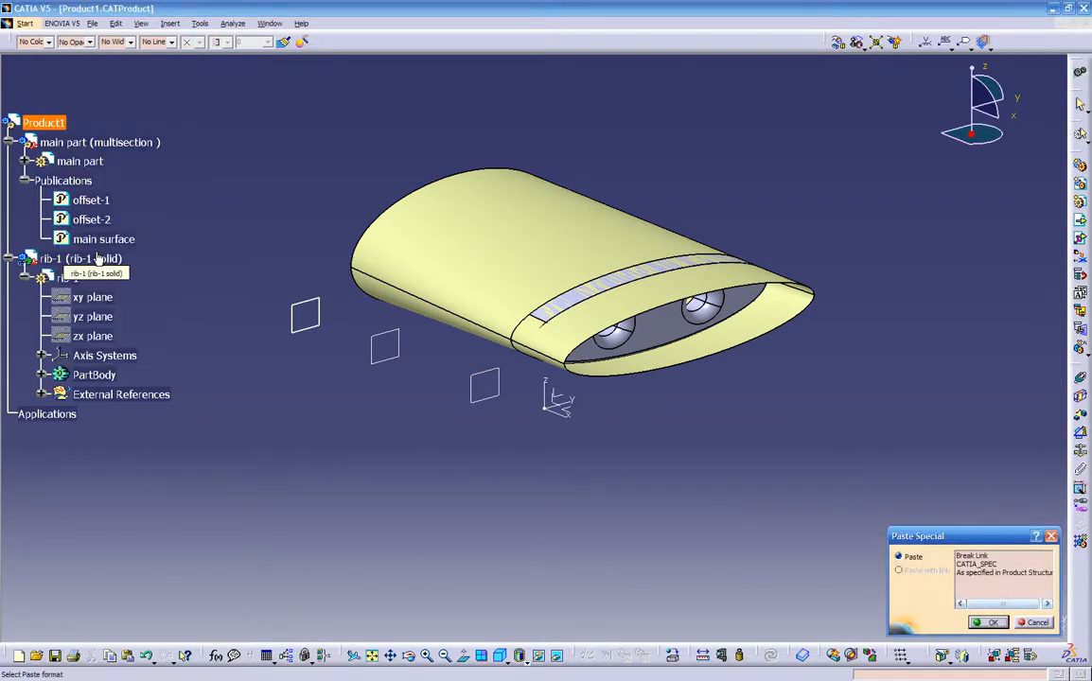
pyautogui.click(967, 558)
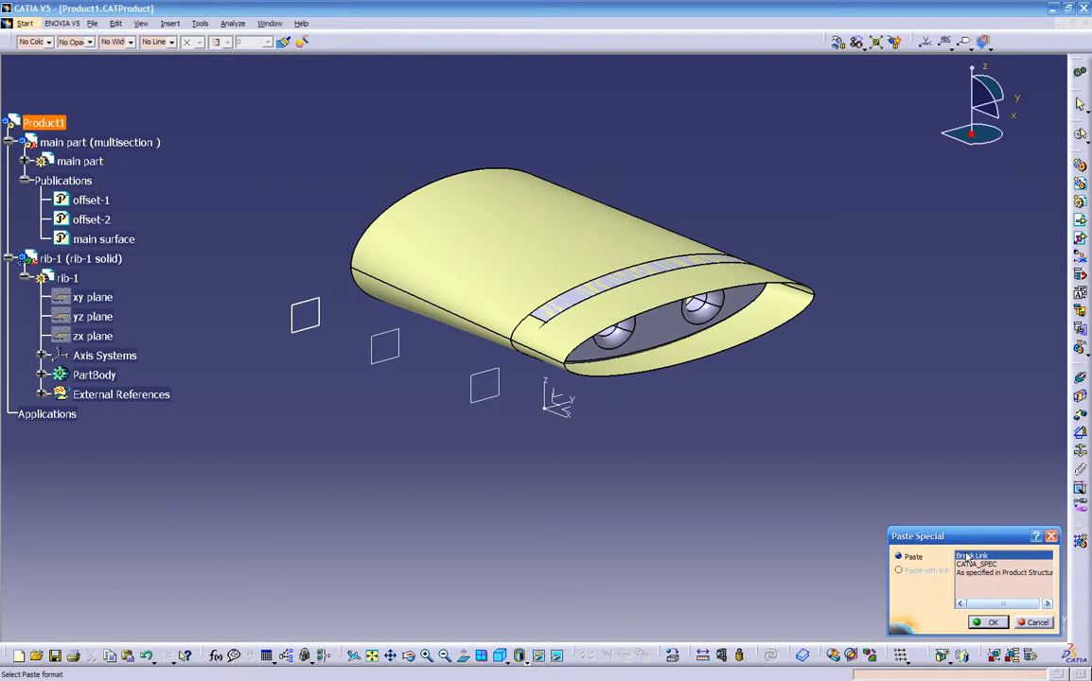
pyautogui.click(984, 623)
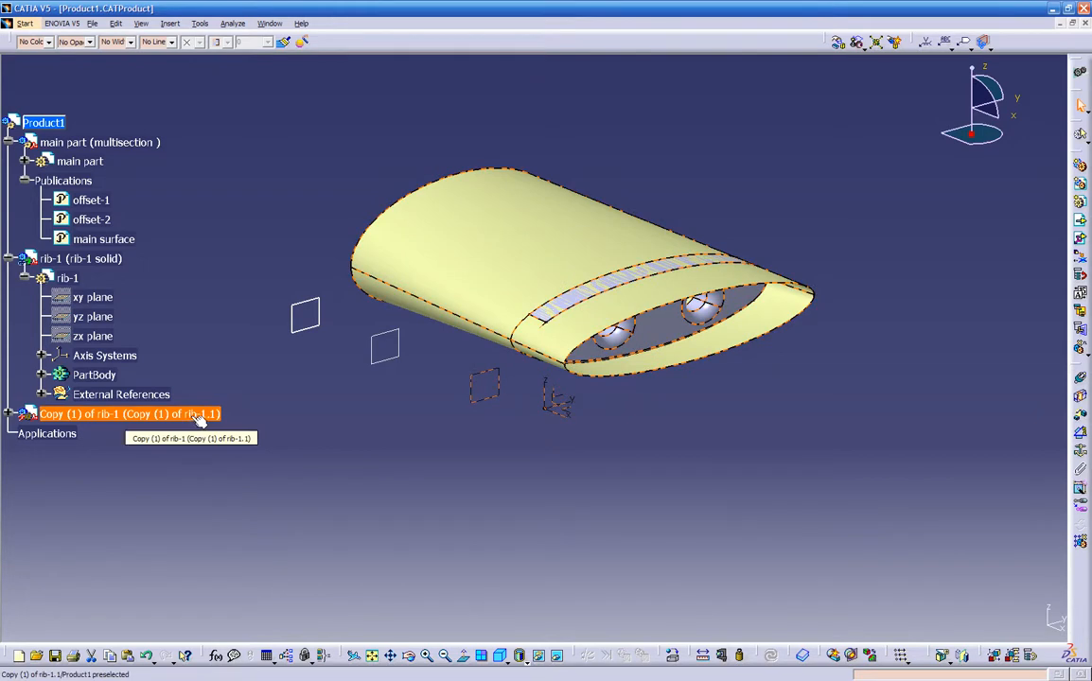
pyautogui.click(8, 414)
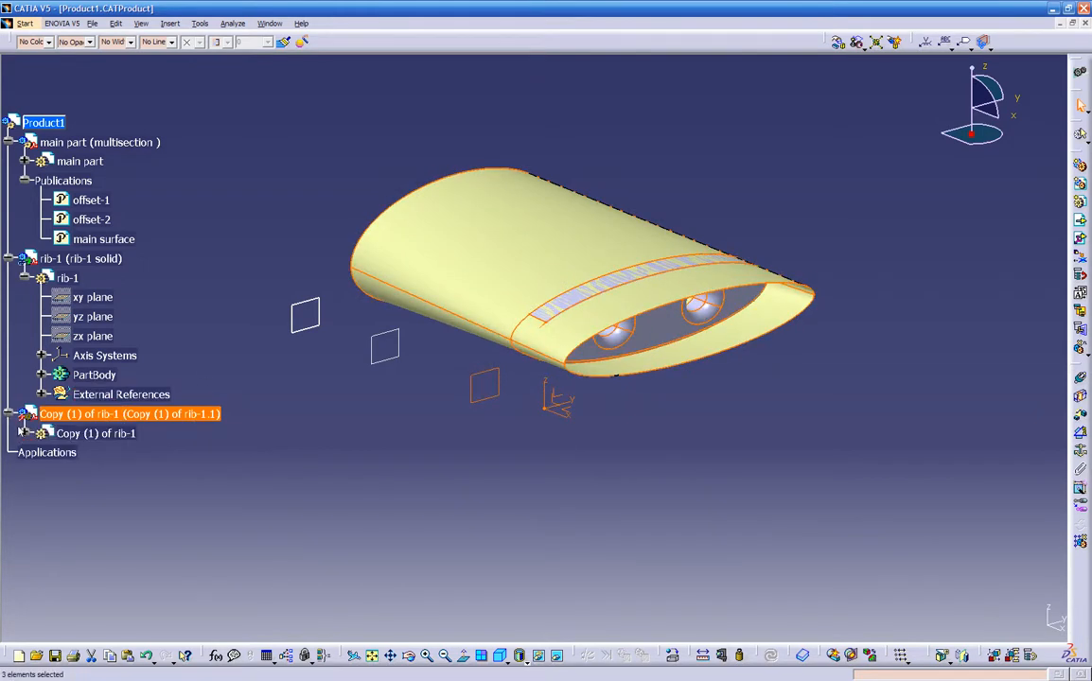
pyautogui.click(25, 433)
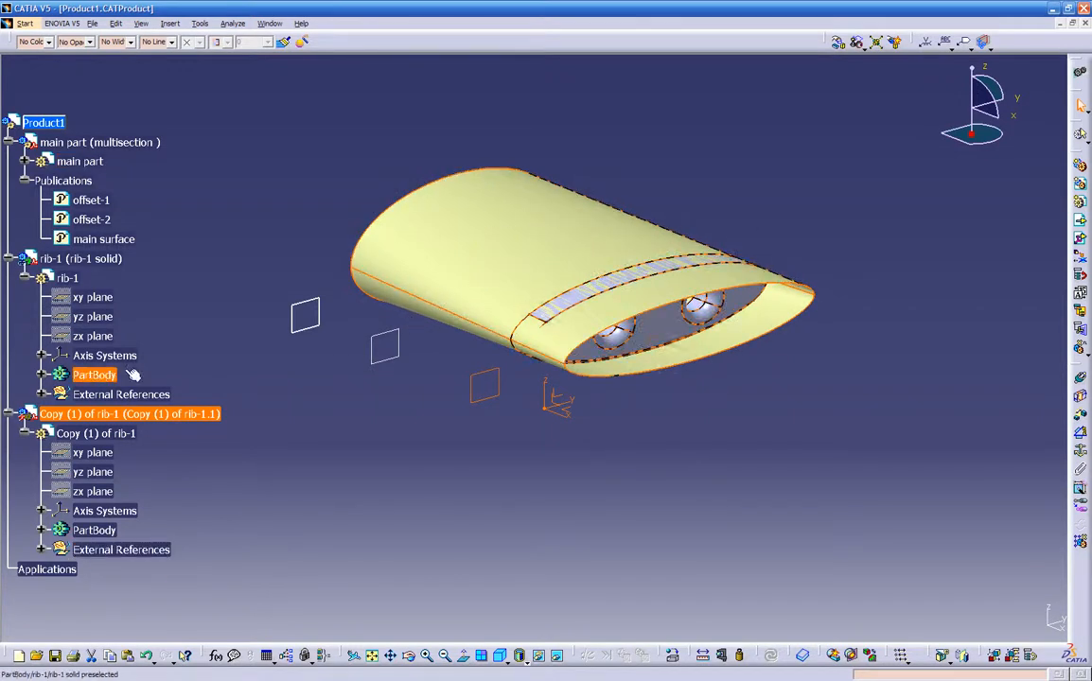
pyautogui.rightClick(122, 414)
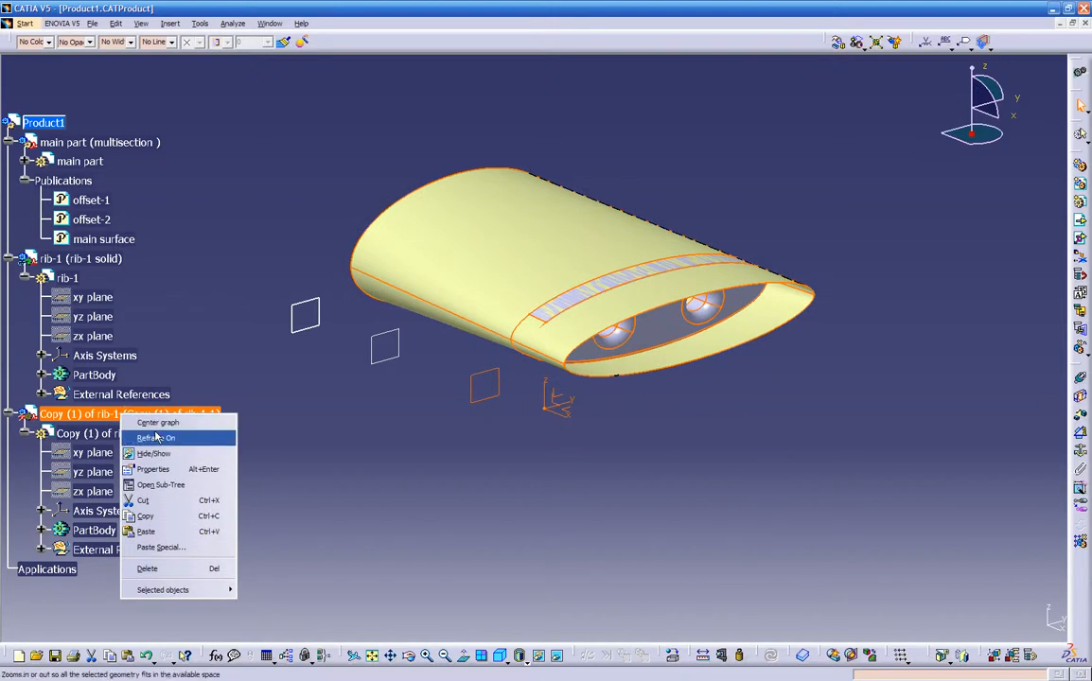
pyautogui.moveTo(159, 590)
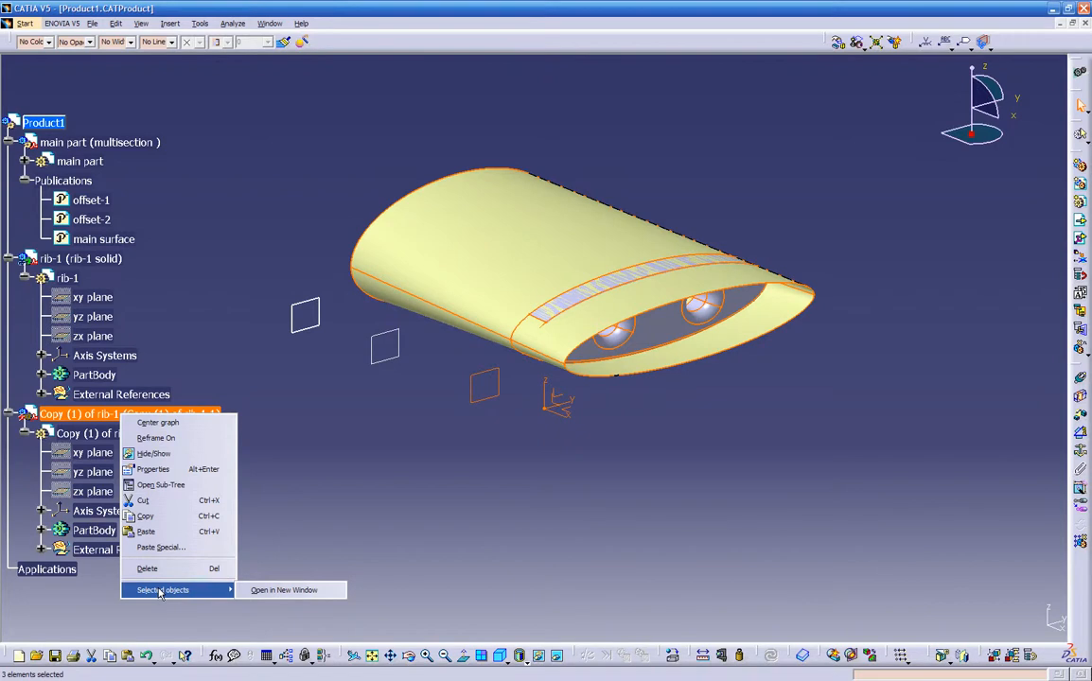
pyautogui.press('Escape')
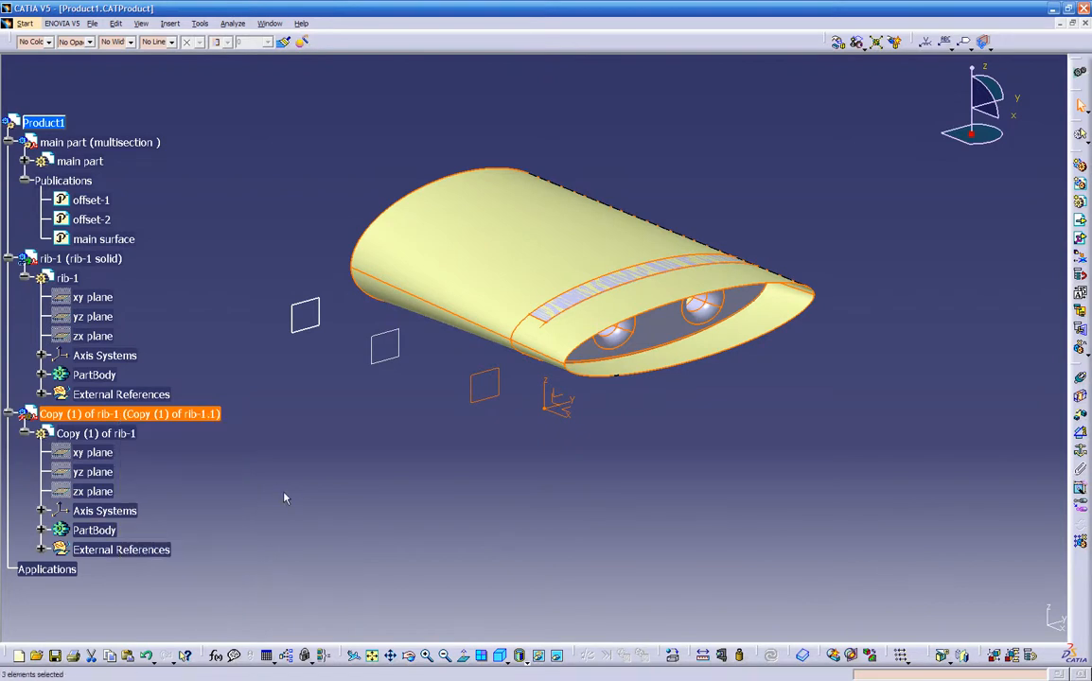
pyautogui.click(33, 123)
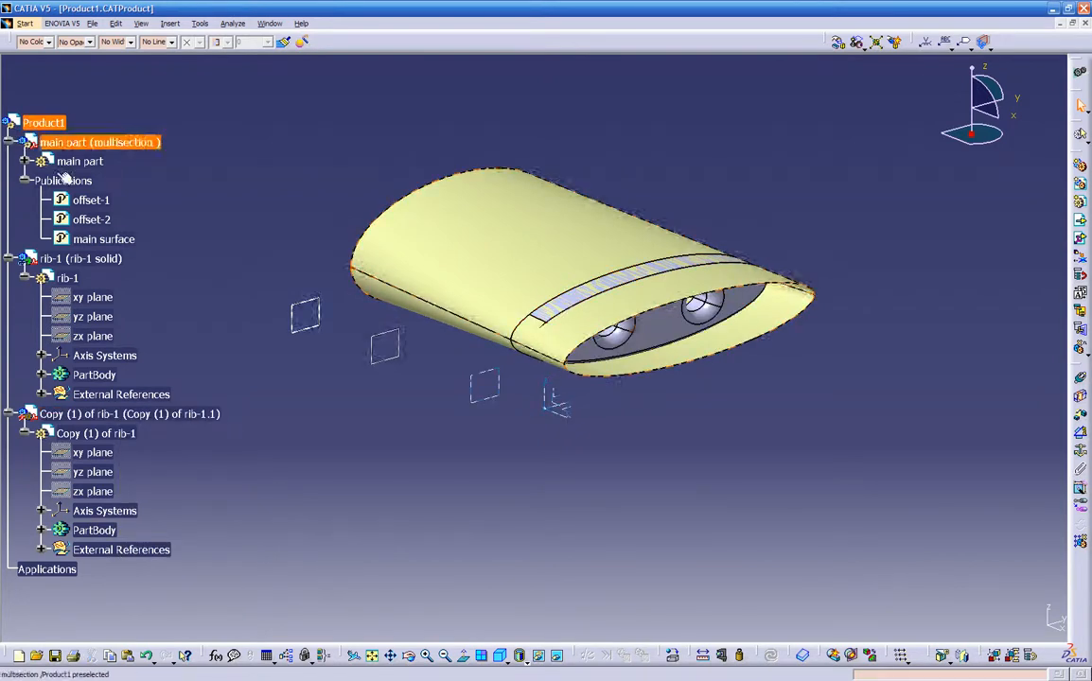
pyautogui.rightClick(100, 414)
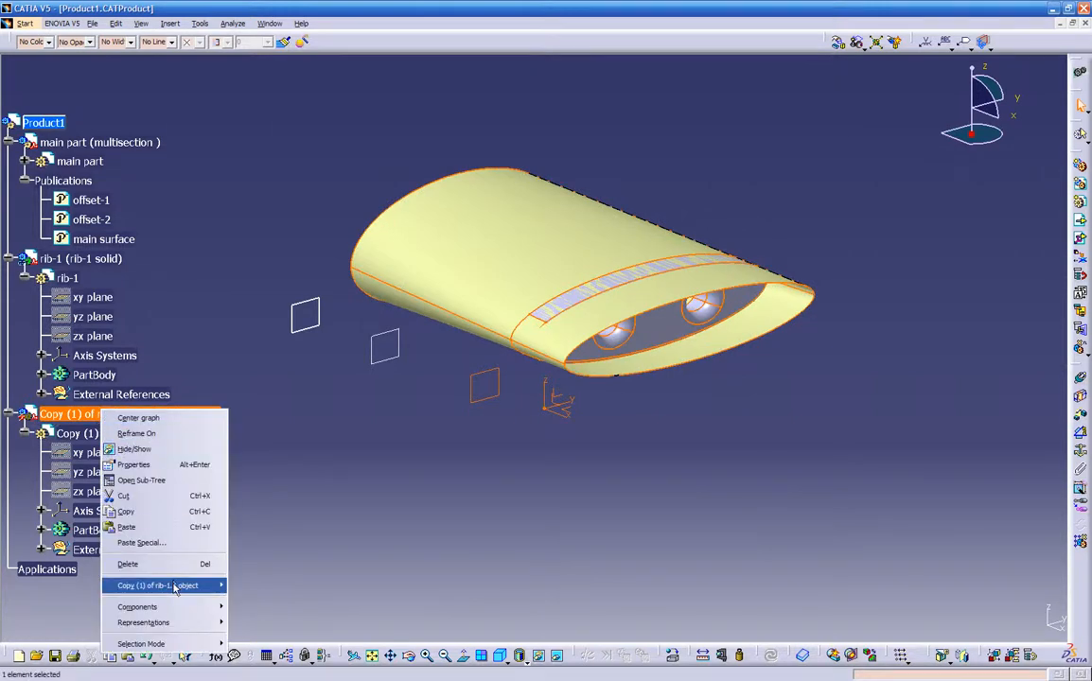
pyautogui.moveTo(174, 607)
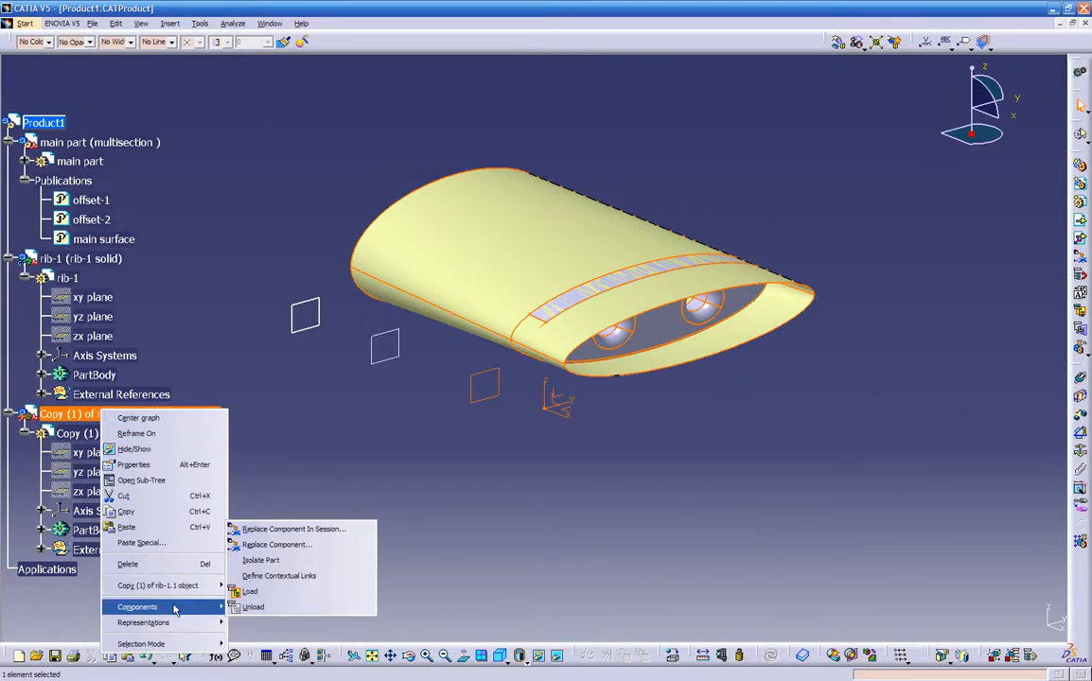
pyautogui.click(265, 490)
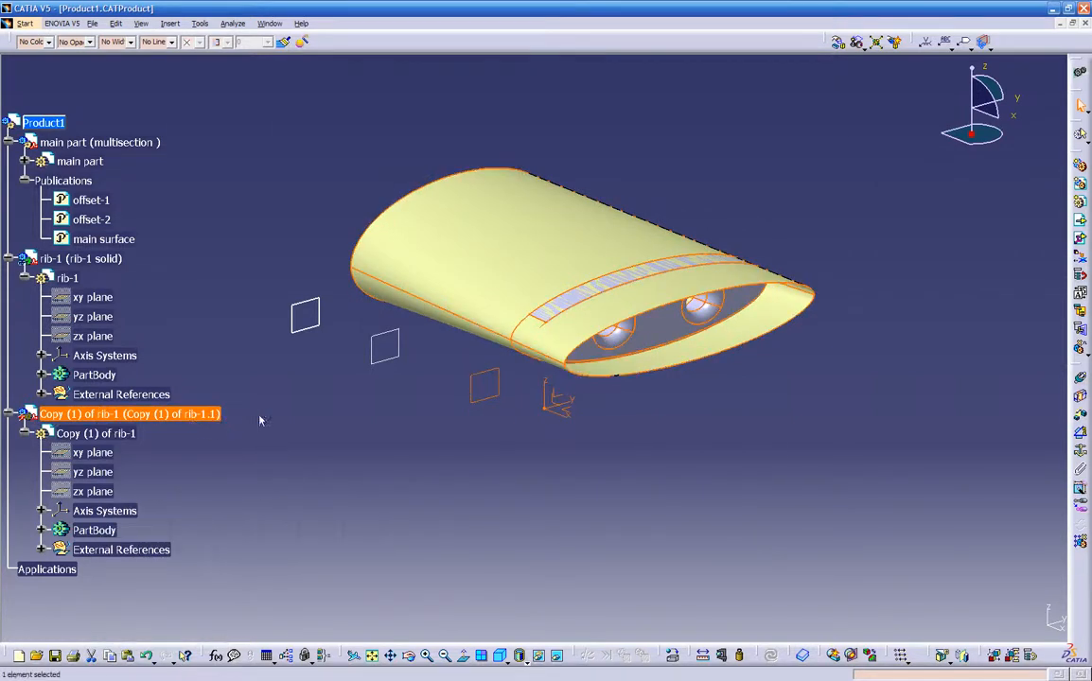
# - Define the contextual links of the rib-1 copy, replacing its offset-1 input with the published offset-2
pyautogui.click(94, 125)
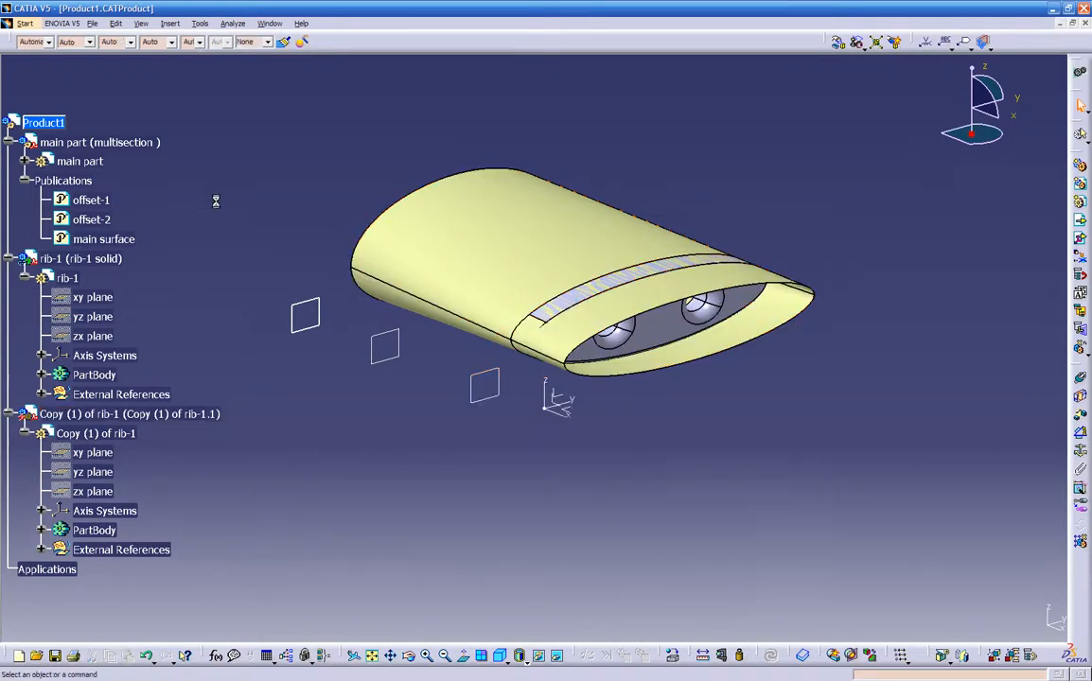
pyautogui.click(45, 121)
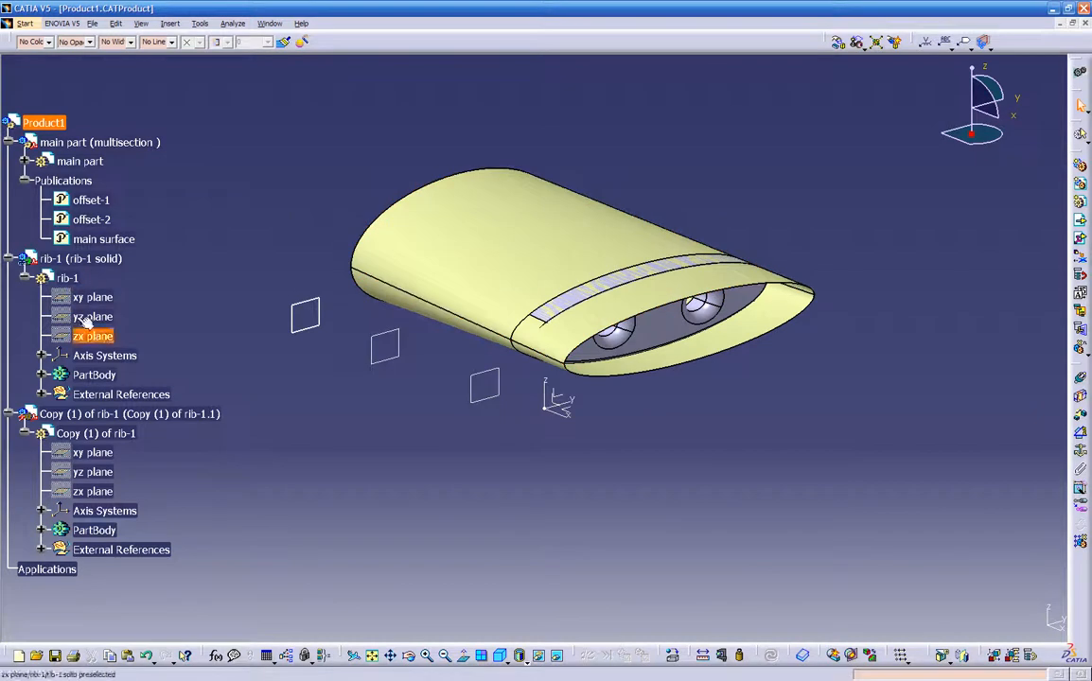
pyautogui.rightClick(85, 414)
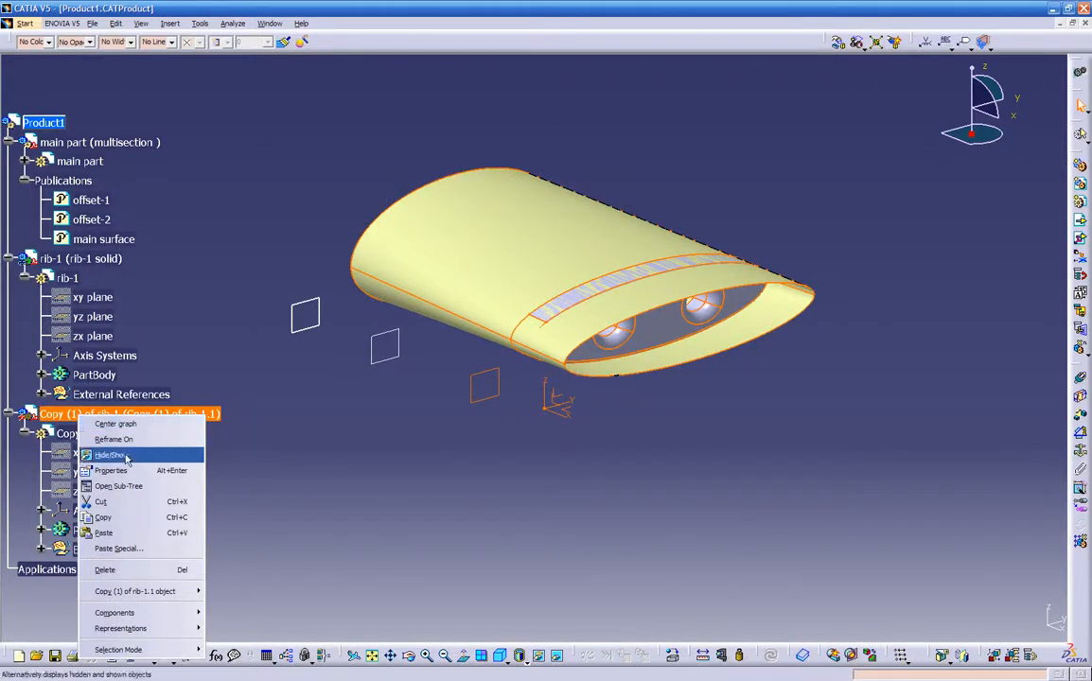
pyautogui.moveTo(152, 616)
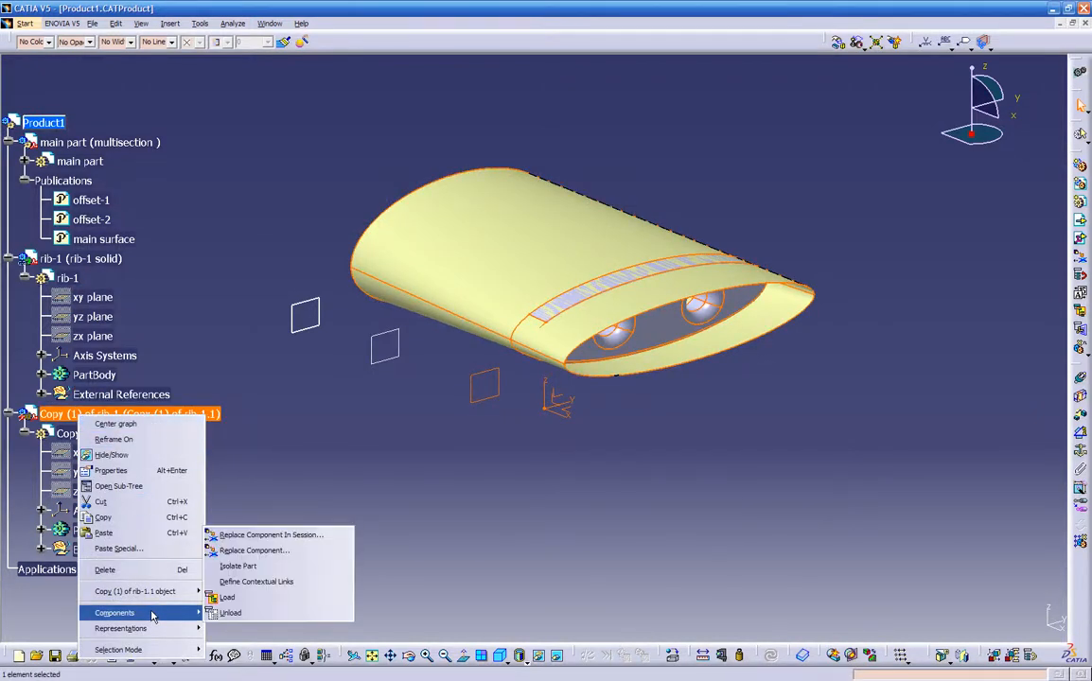
pyautogui.click(254, 582)
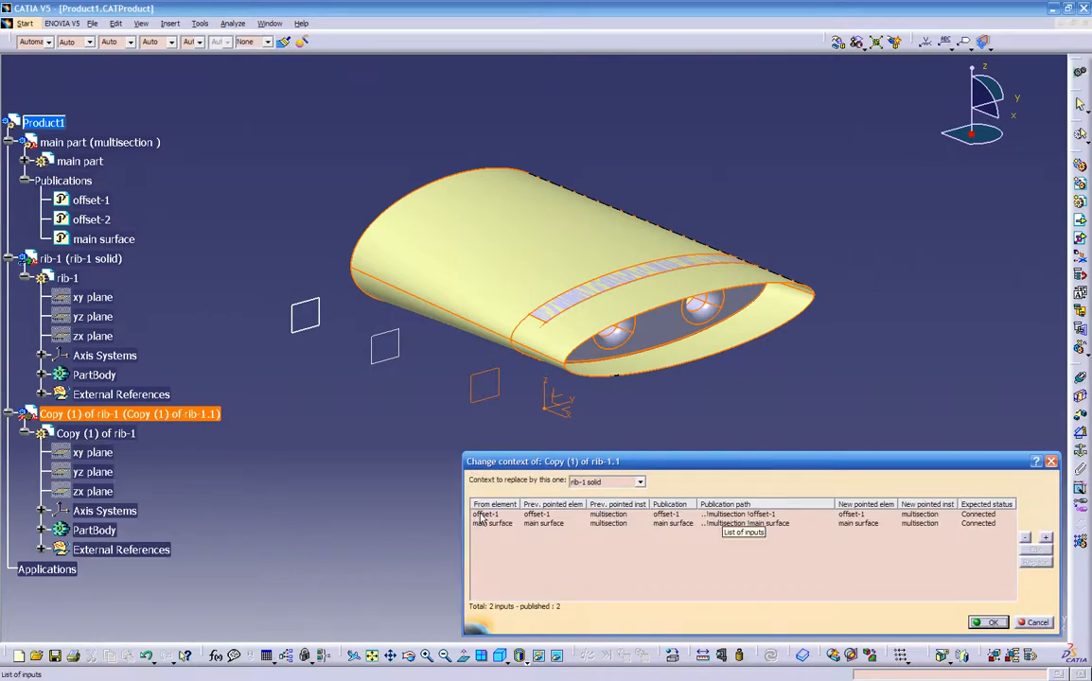
pyautogui.click(481, 516)
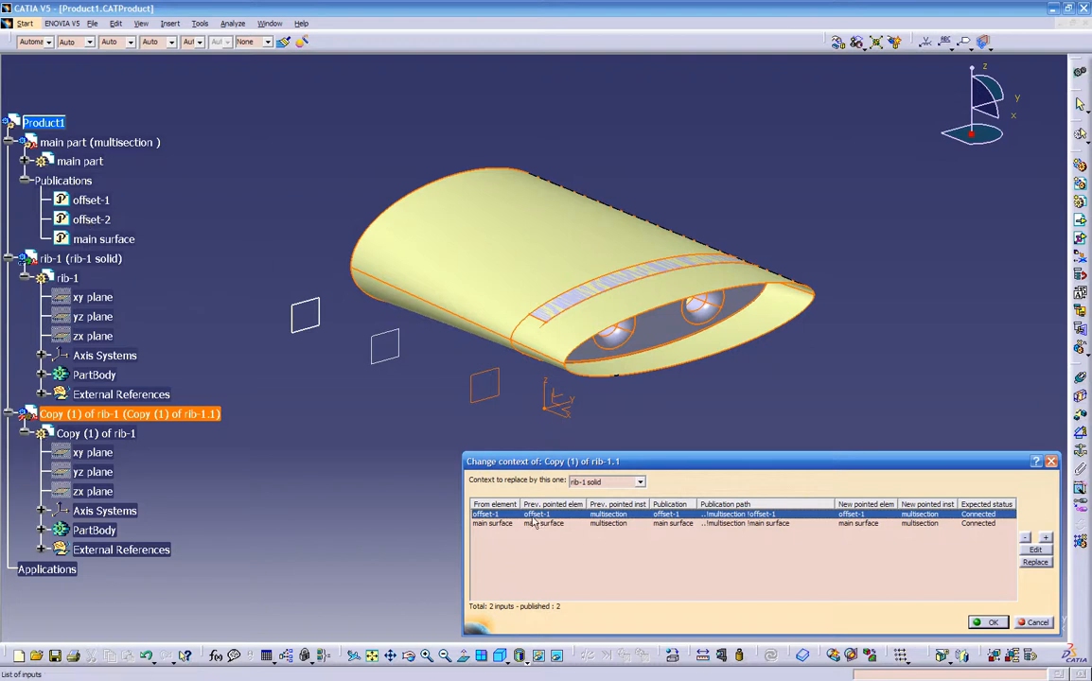
pyautogui.click(1035, 563)
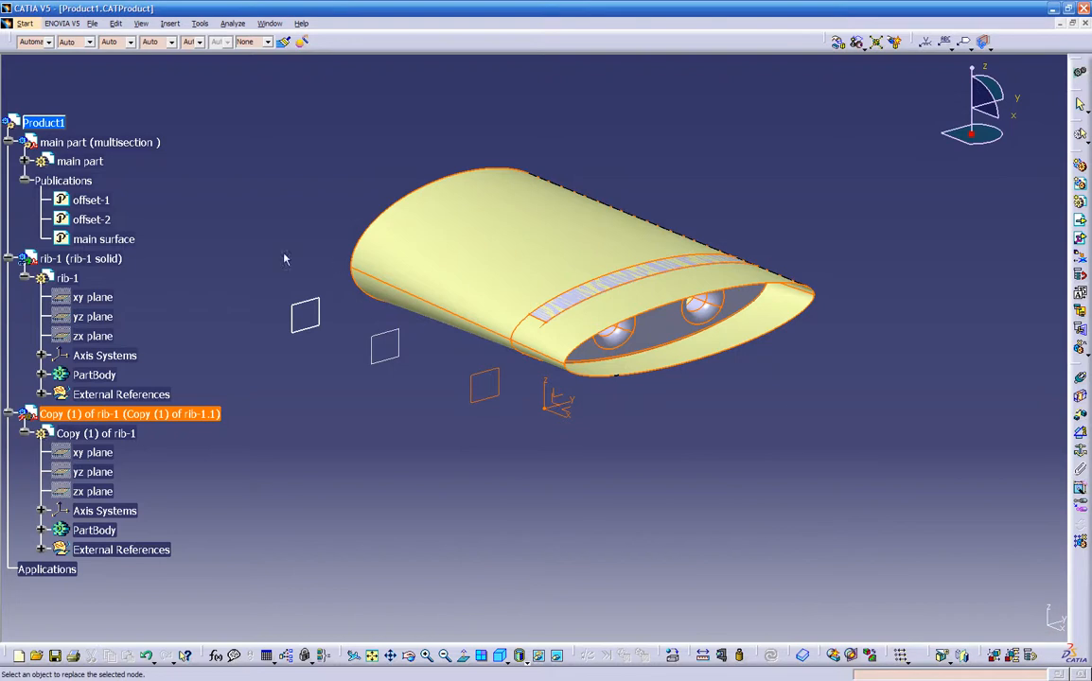
pyautogui.click(101, 218)
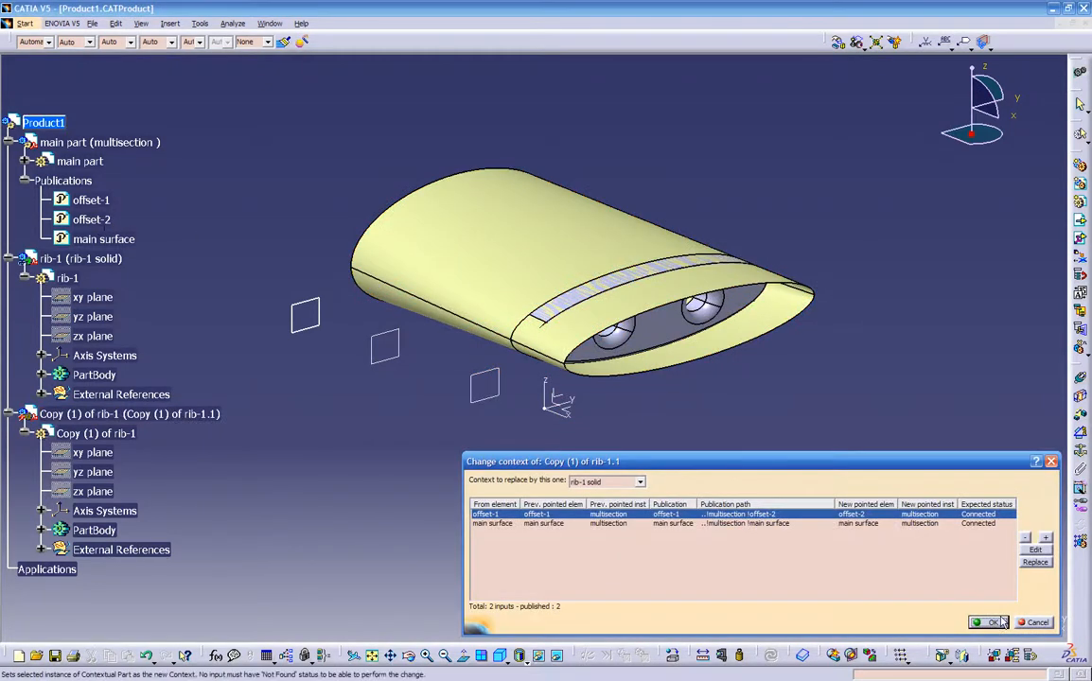
pyautogui.press('Return')
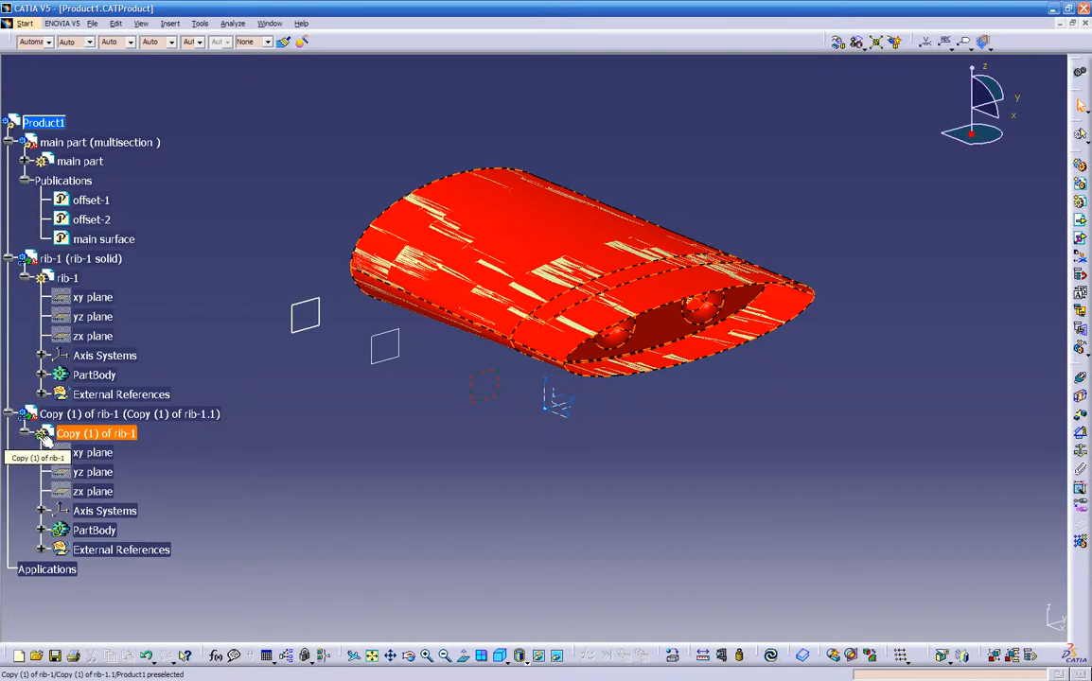
# - Select the rib-1 copy and update Product1 so the copy rebuilds on its new offset-2 reference
pyautogui.click(76, 414)
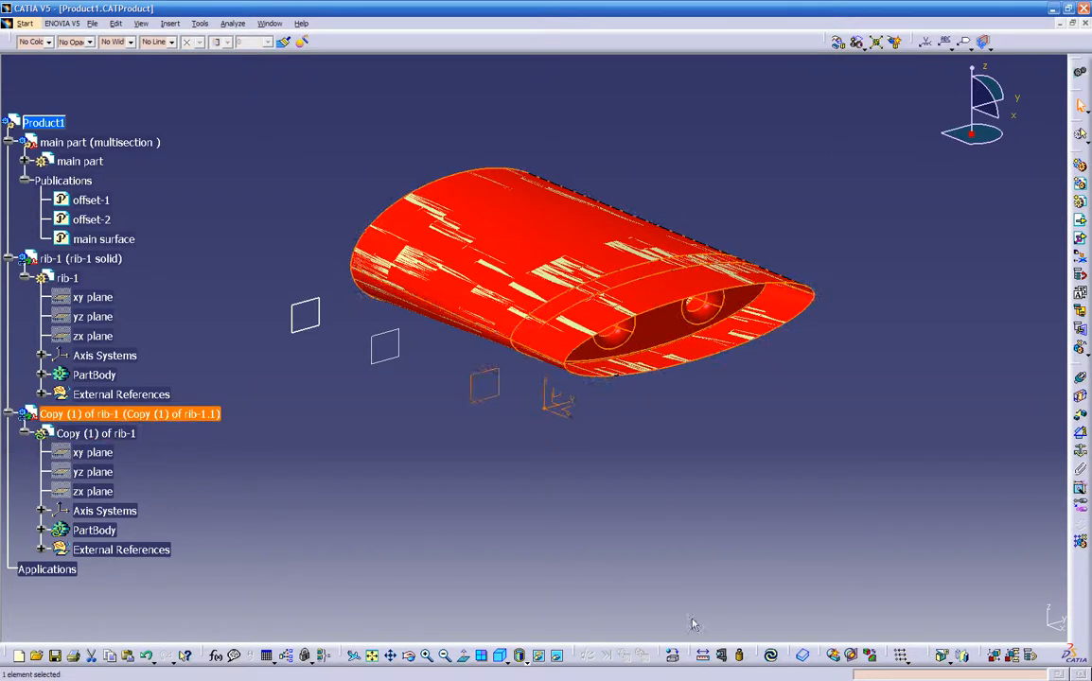
pyautogui.click(769, 656)
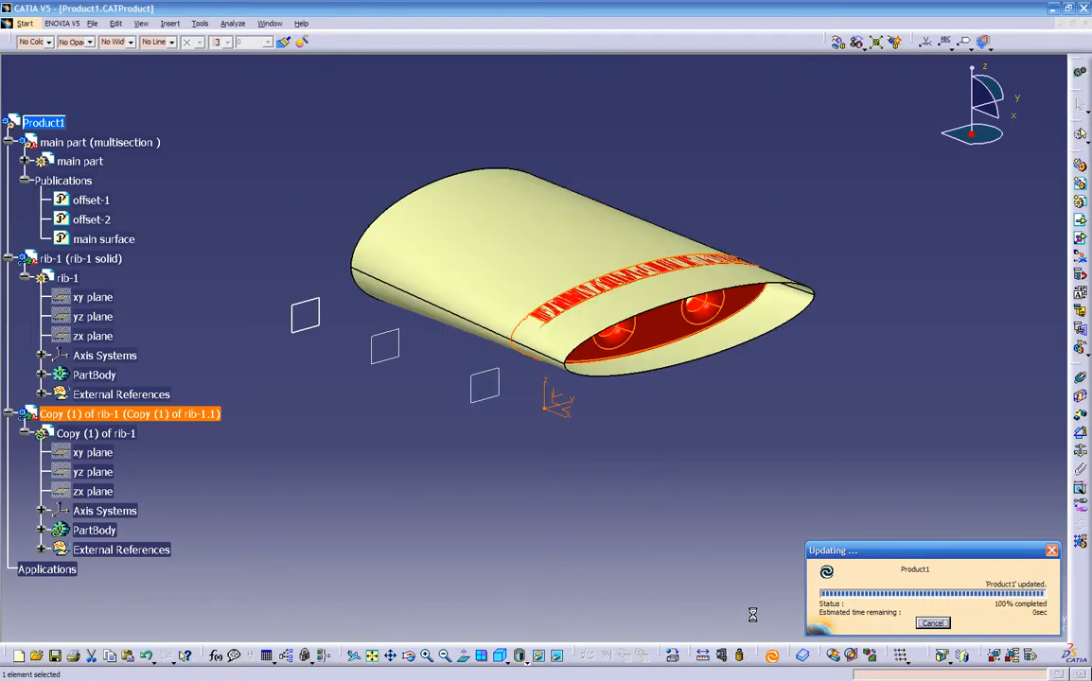
pyautogui.click(522, 508)
pyautogui.moveTo(551, 471); pyautogui.dragTo(515, 397, button='middle')
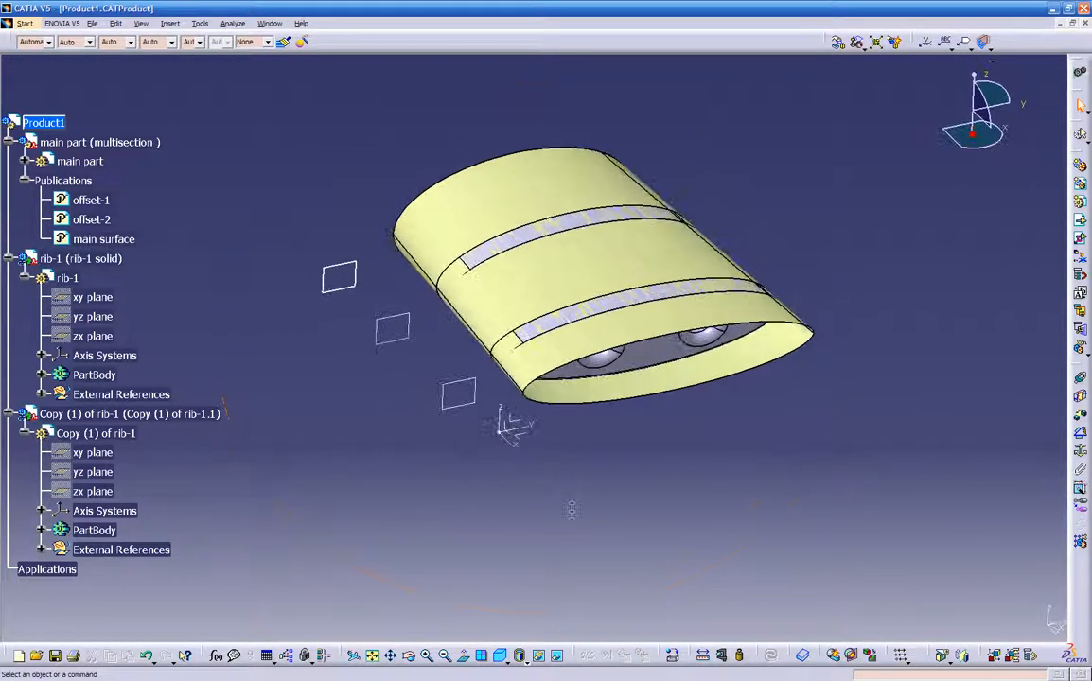
# - Hide the outermost main surface covering the two ribs
pyautogui.rightClick(577, 265)
pyautogui.click(610, 303)
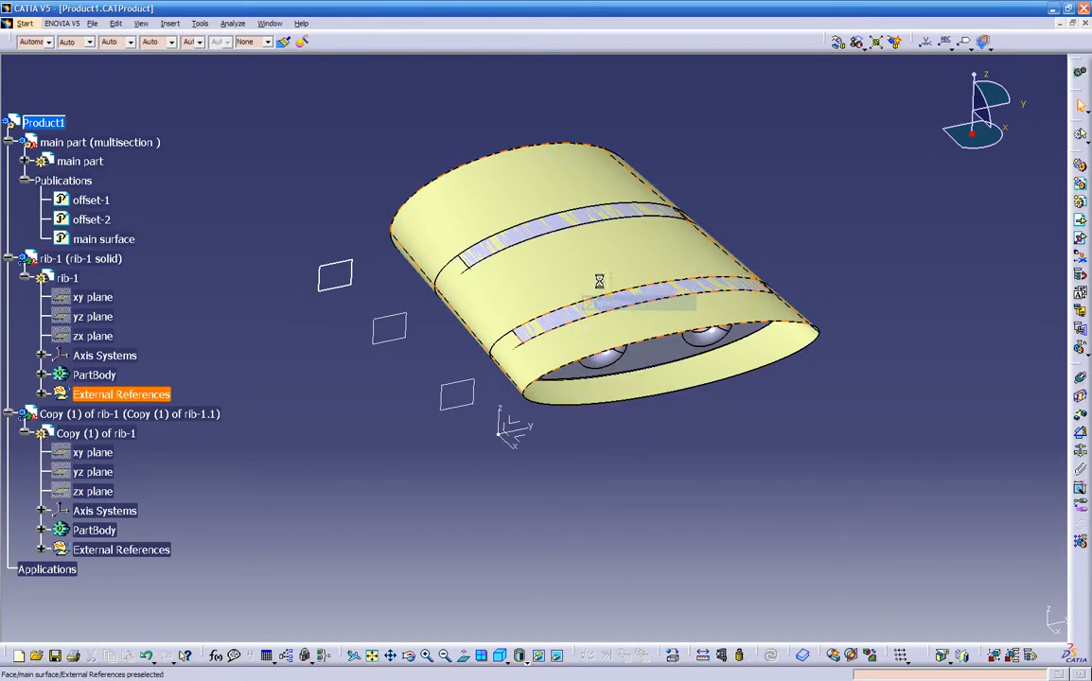
pyautogui.rightClick(585, 264)
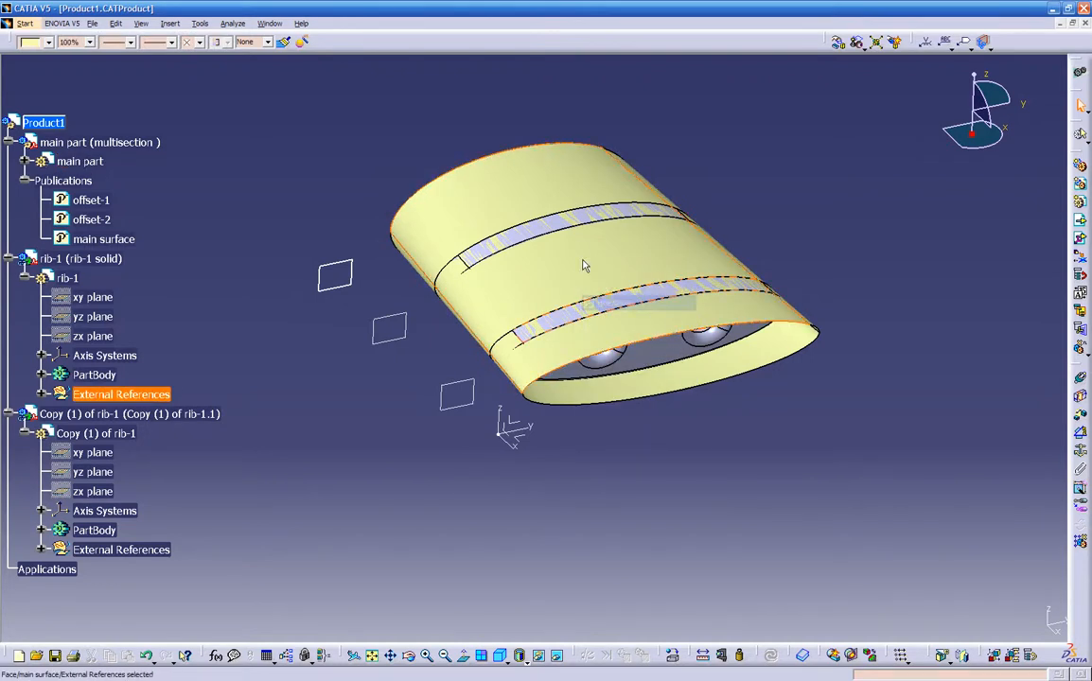
pyautogui.click(310, 329)
pyautogui.rightClick(108, 394)
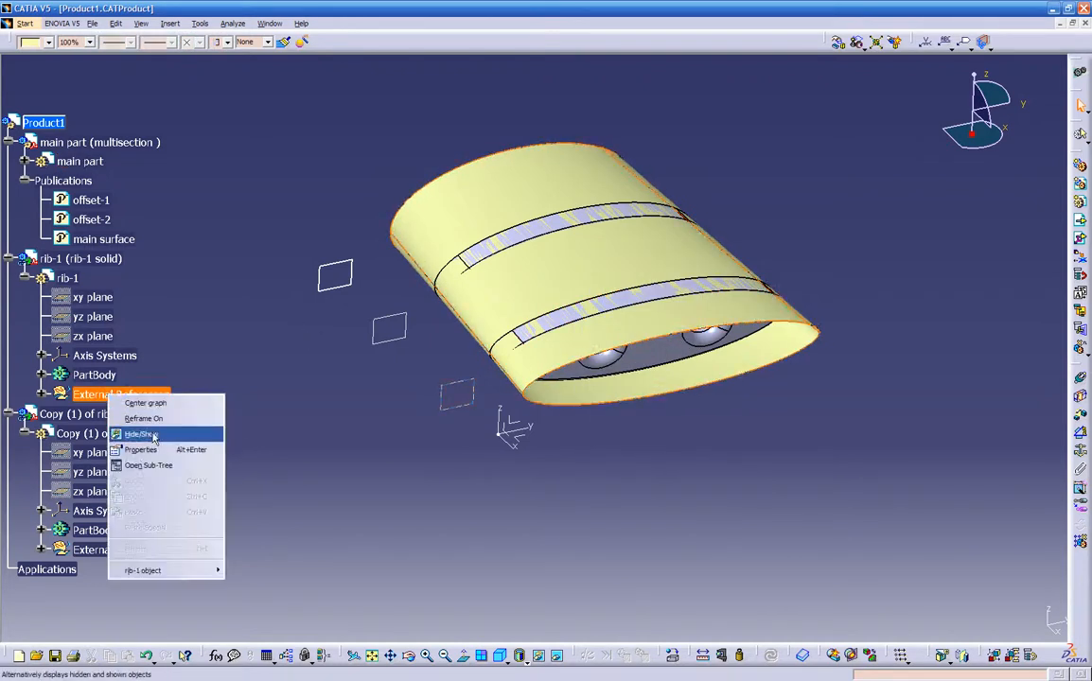
pyautogui.click(382, 439)
pyautogui.moveTo(620, 476); pyautogui.dragTo(625, 401, button='middle')
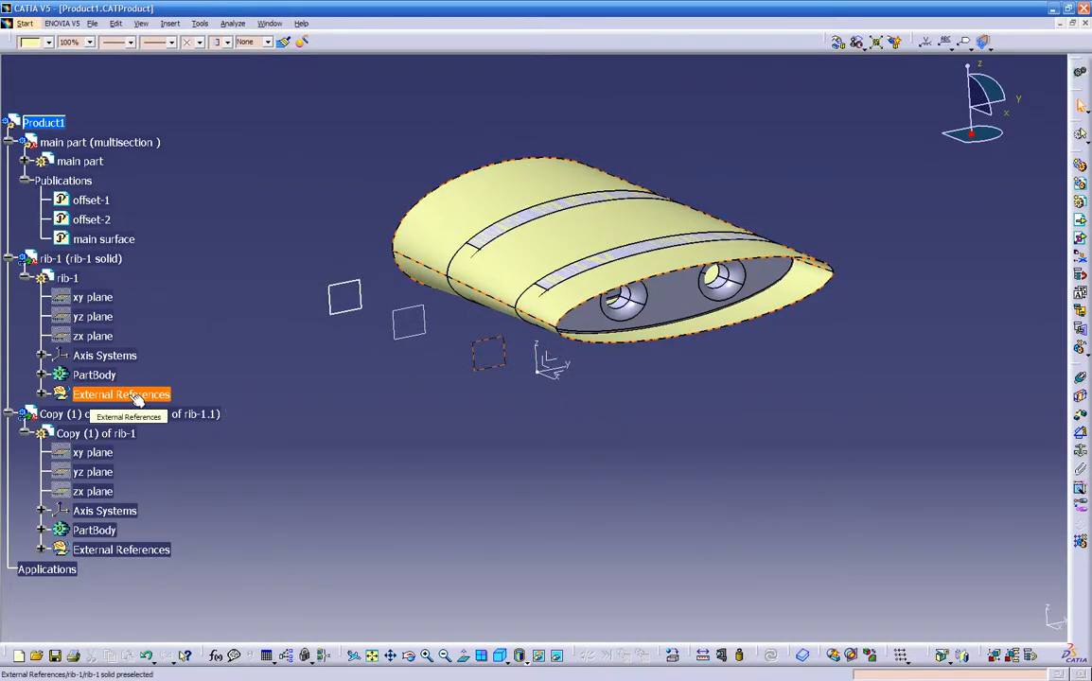
# - Locate the remaining surface's owner in the tree and hide the External References of the rib-1 copy
pyautogui.rightClick(533, 189)
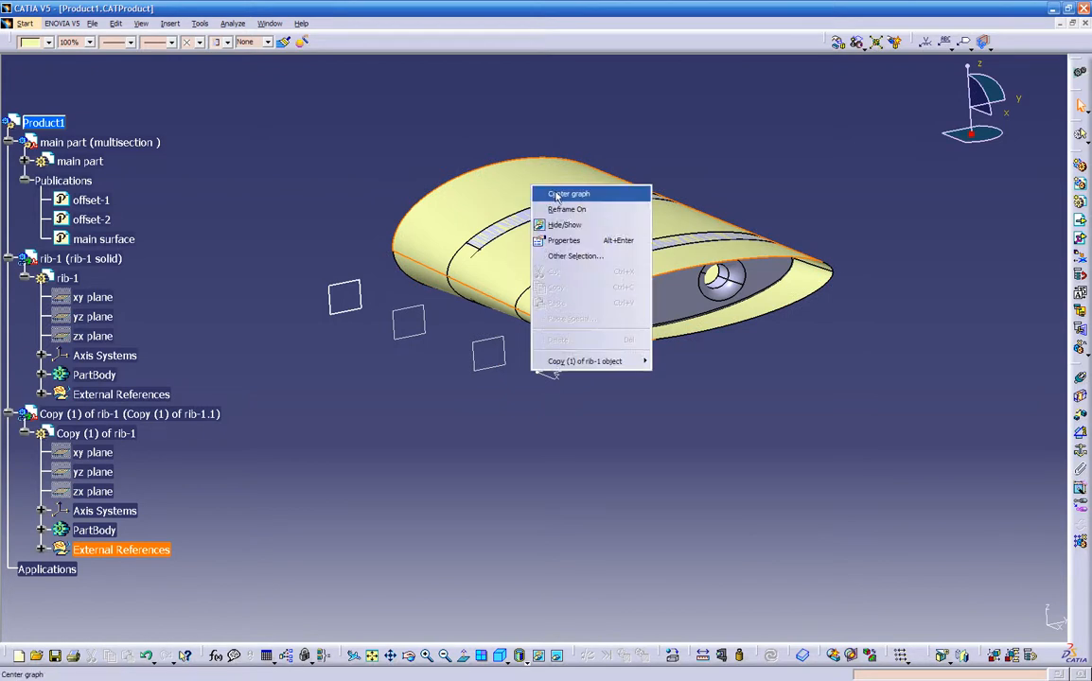
pyautogui.click(567, 194)
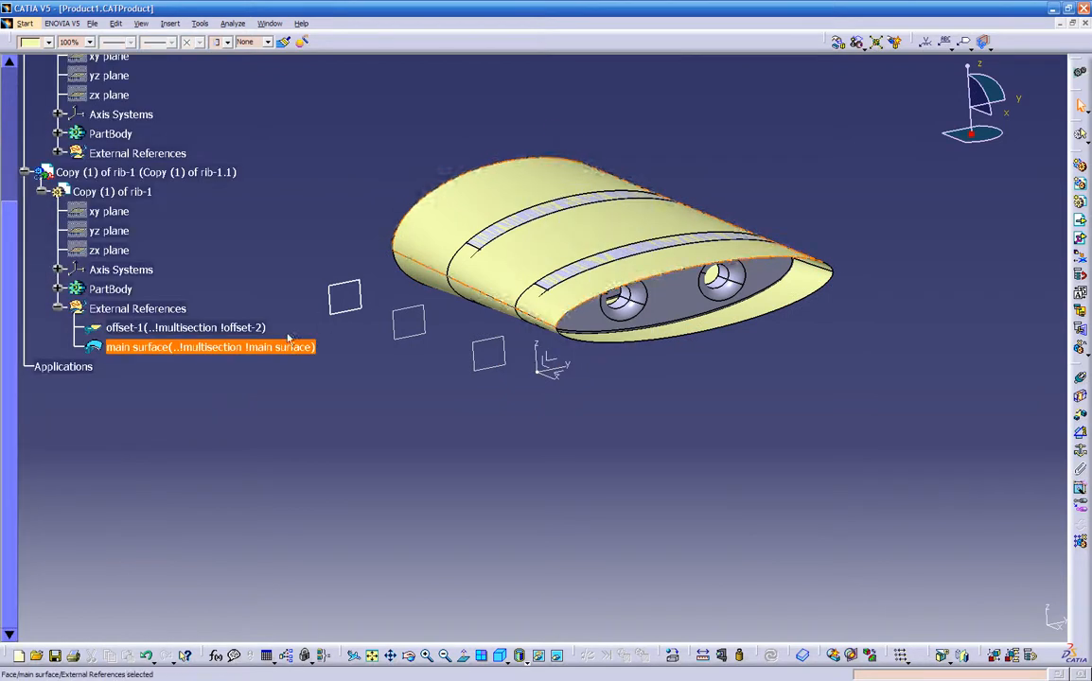
pyautogui.rightClick(480, 195)
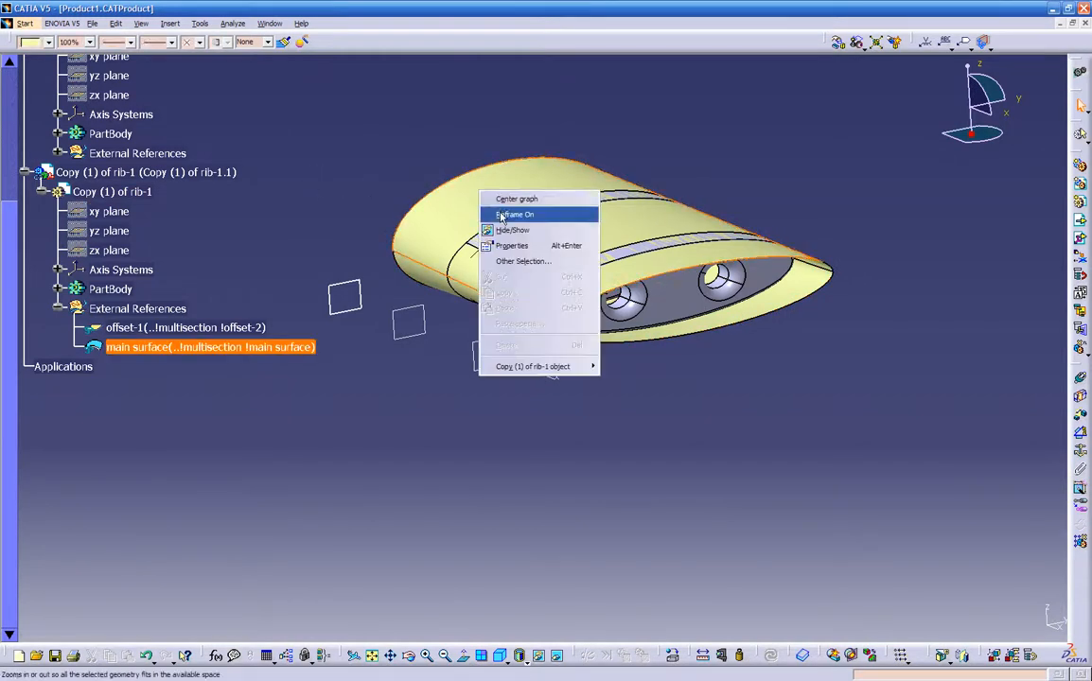
pyautogui.click(514, 198)
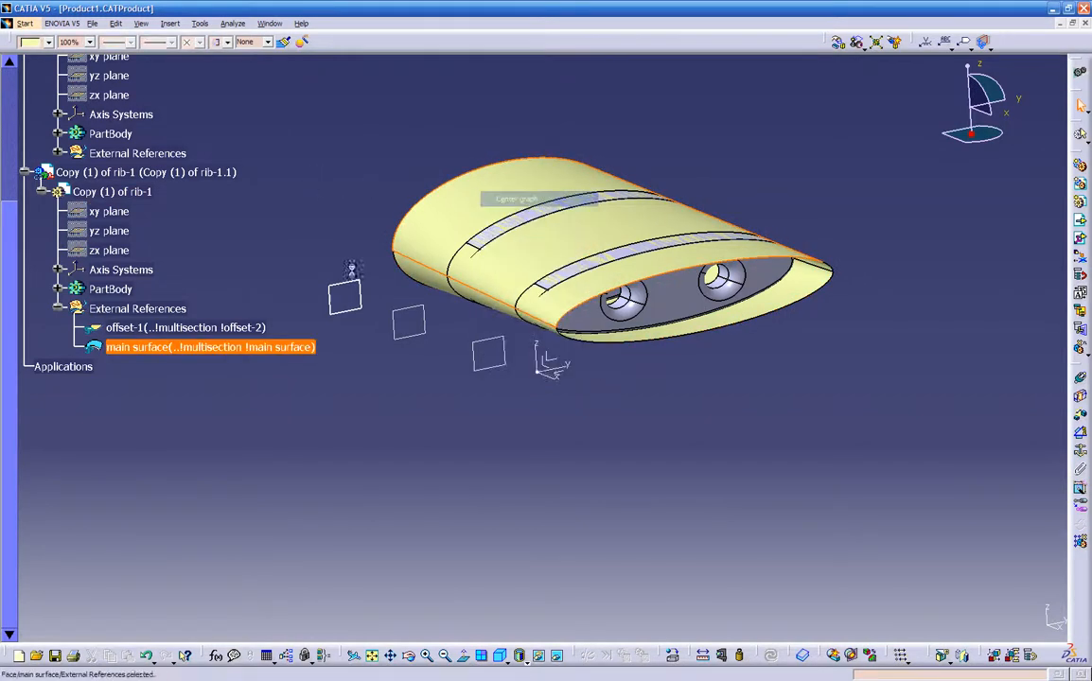
pyautogui.rightClick(161, 309)
pyautogui.click(161, 347)
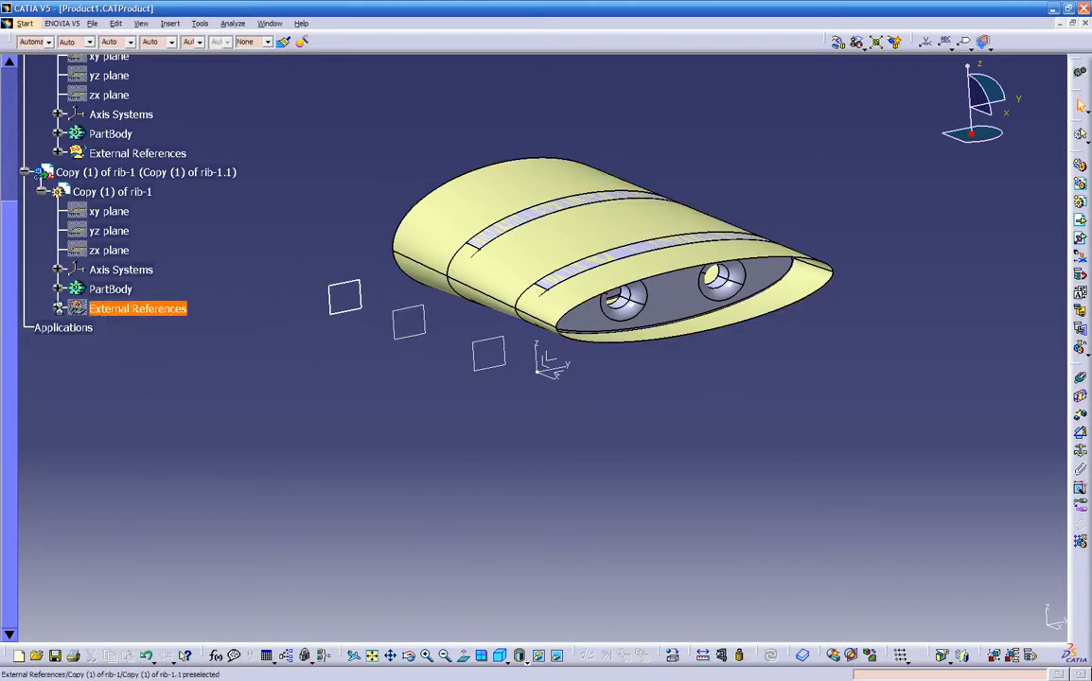
# - Locate and hide rib-1's External References, and collapse that branch in the tree
pyautogui.rightClick(517, 191)
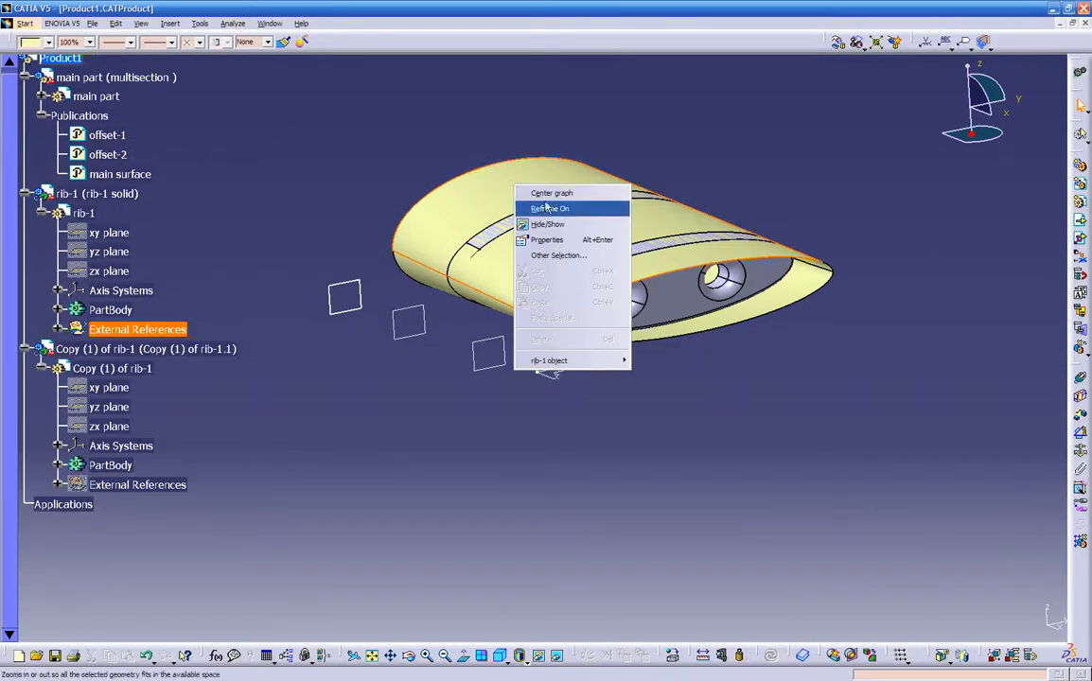
pyautogui.click(548, 195)
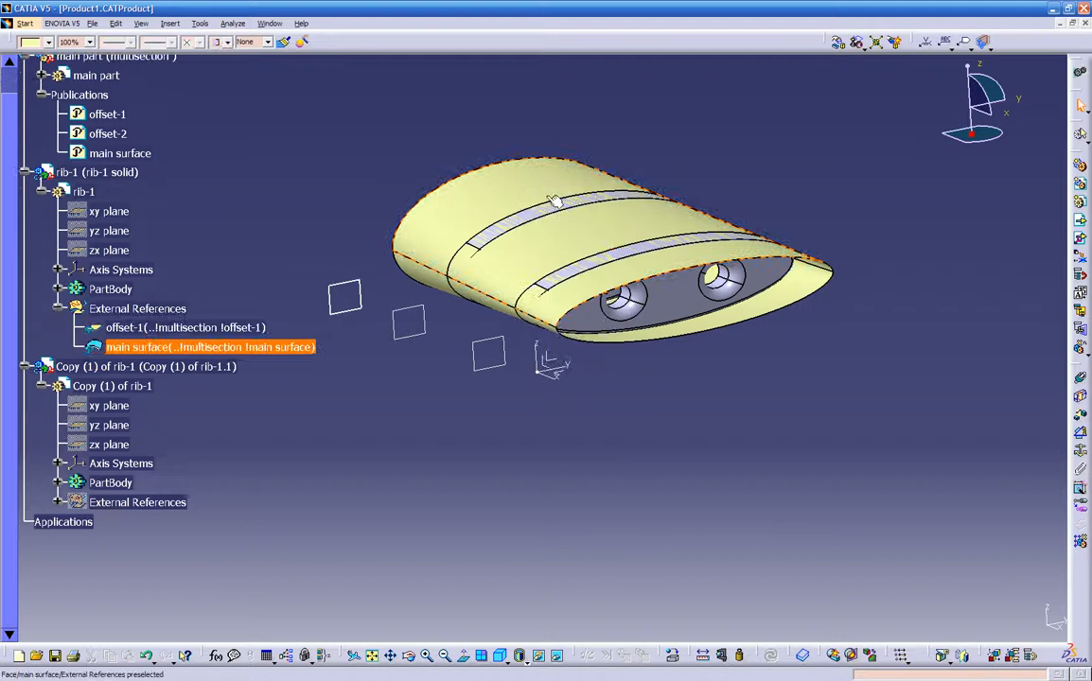
pyautogui.rightClick(142, 309)
pyautogui.click(170, 343)
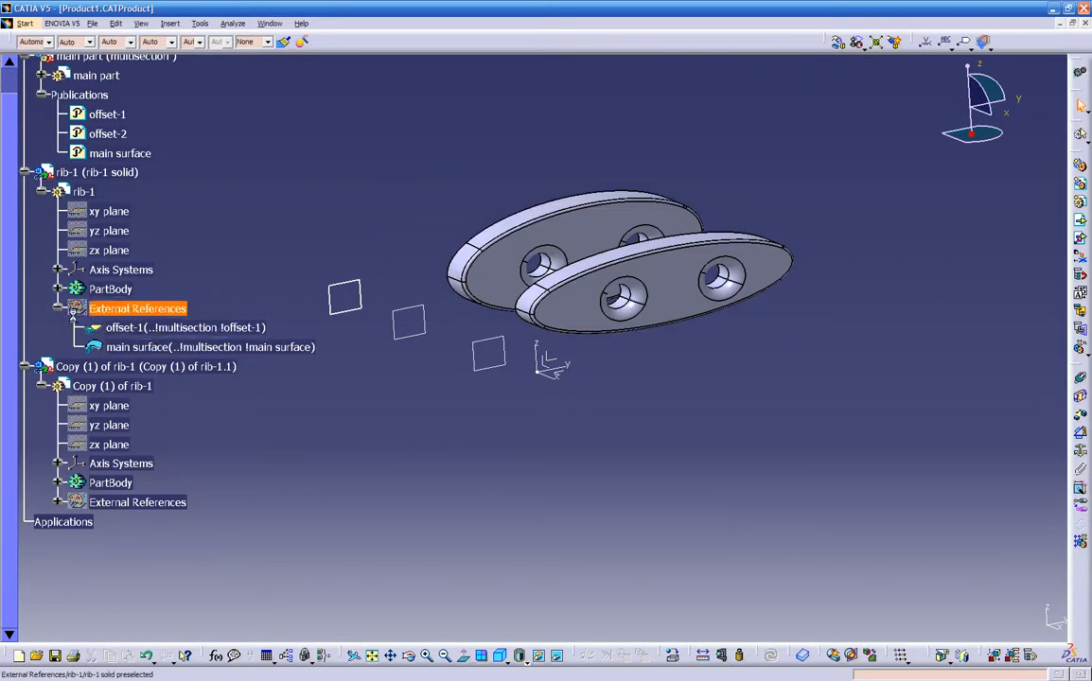
pyautogui.click(59, 308)
pyautogui.scroll(3, 270, 394)
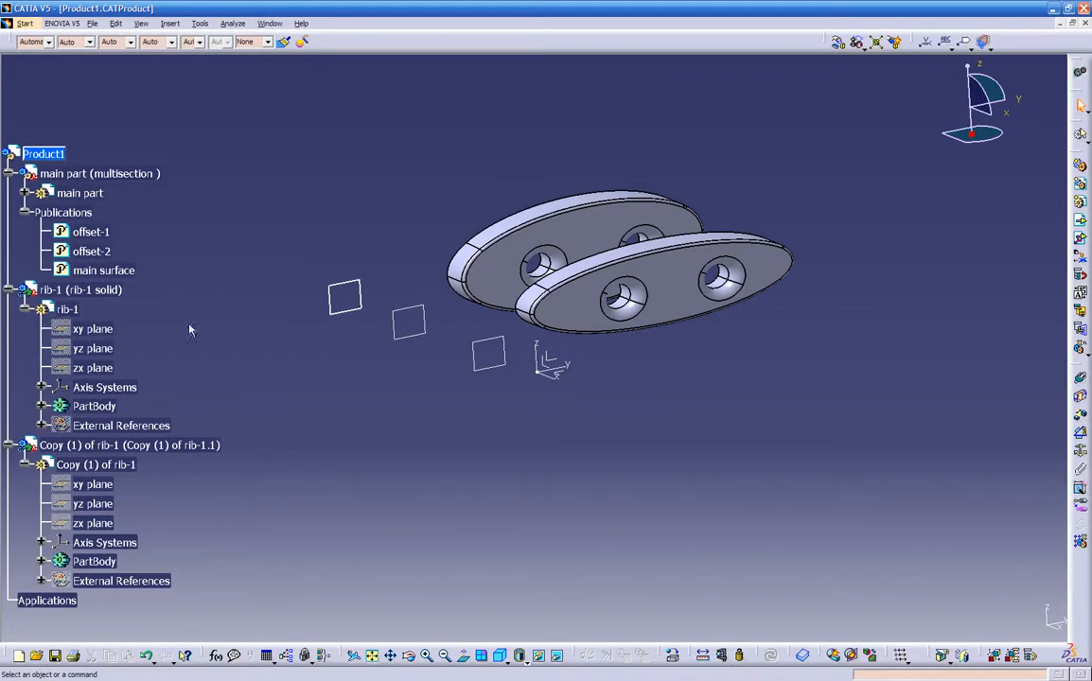
# - Examine both ribs from several angles, comparing their positions with the offset planes and the main part's publications
pyautogui.moveTo(597, 452); pyautogui.dragTo(355, 487, button='middle')
pyautogui.moveTo(505, 359); pyautogui.dragTo(783, 270, button='middle')
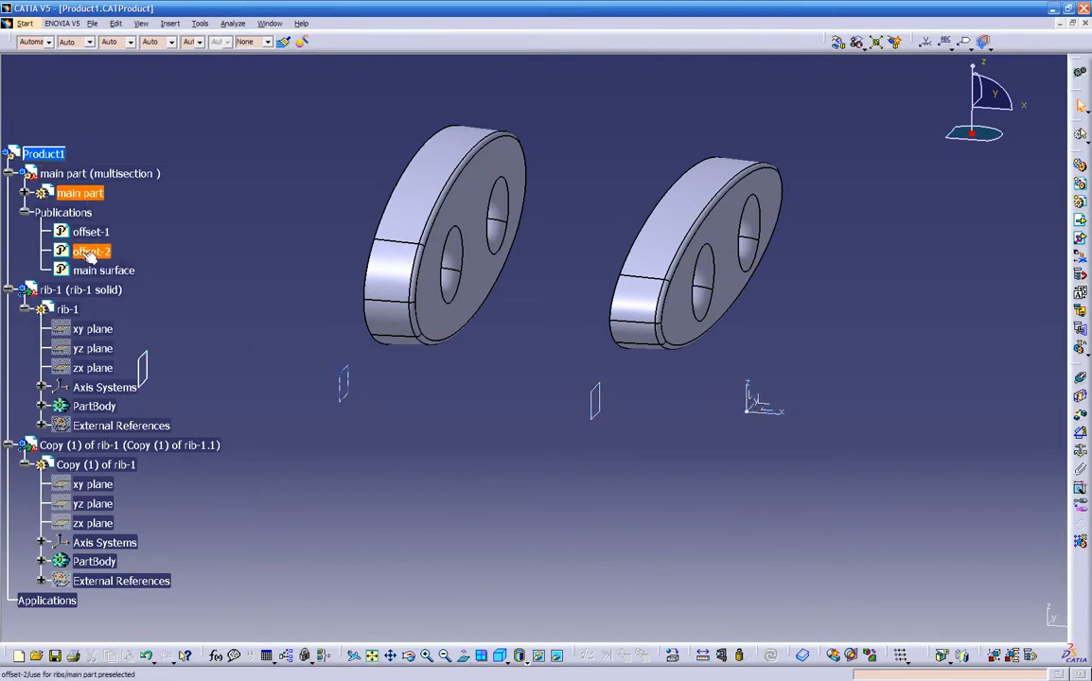
pyautogui.moveTo(579, 365); pyautogui.dragTo(474, 410, button='middle')
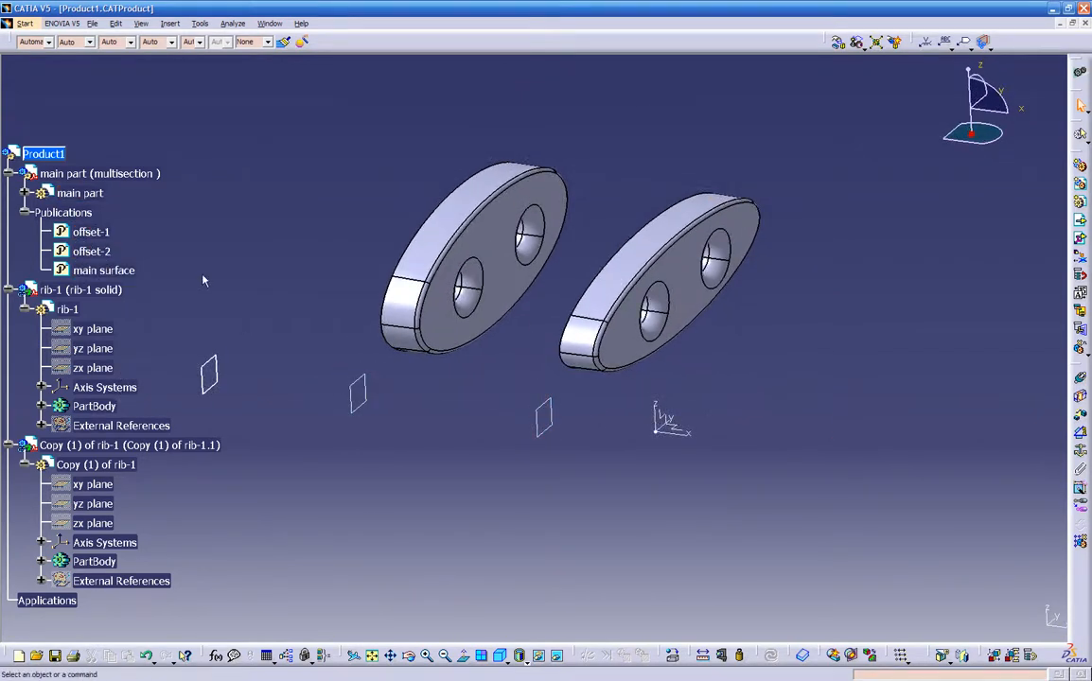
pyautogui.moveTo(700, 384)
pyautogui.mouseDown(button='middle')
pyautogui.moveTo(718, 400)
pyautogui.moveTo(682, 378)
pyautogui.mouseUp(button='middle')
pyautogui.click(24, 192)
pyautogui.click(24, 192)
pyautogui.moveTo(626, 445); pyautogui.dragTo(530, 317, button='middle')
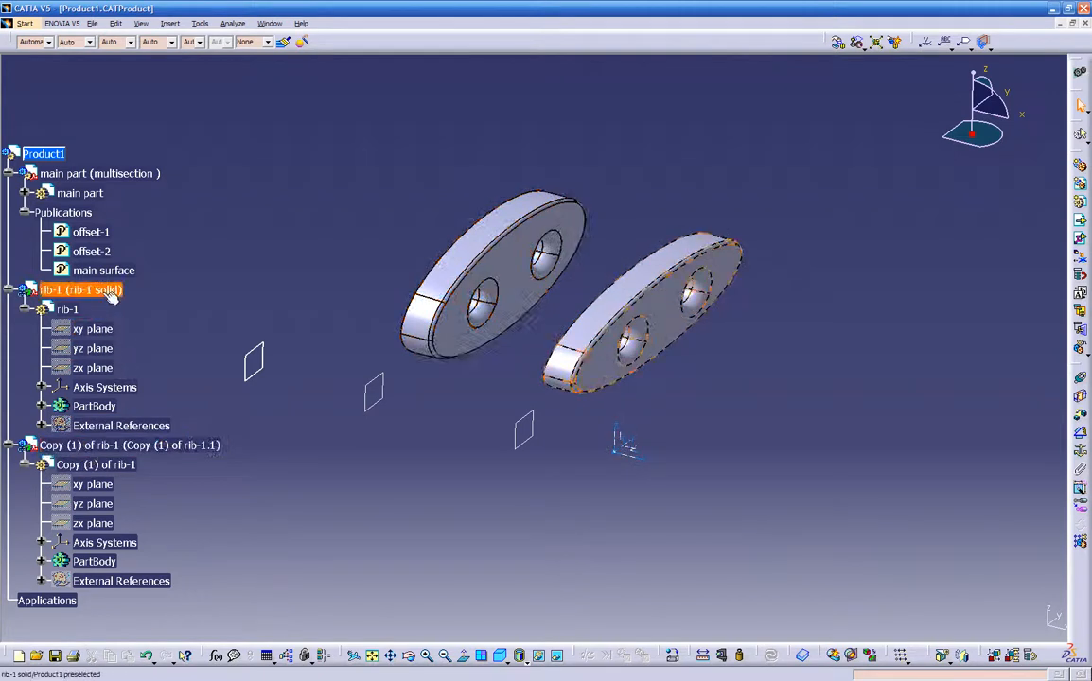
pyautogui.moveTo(501, 396); pyautogui.dragTo(581, 367, button='middle')
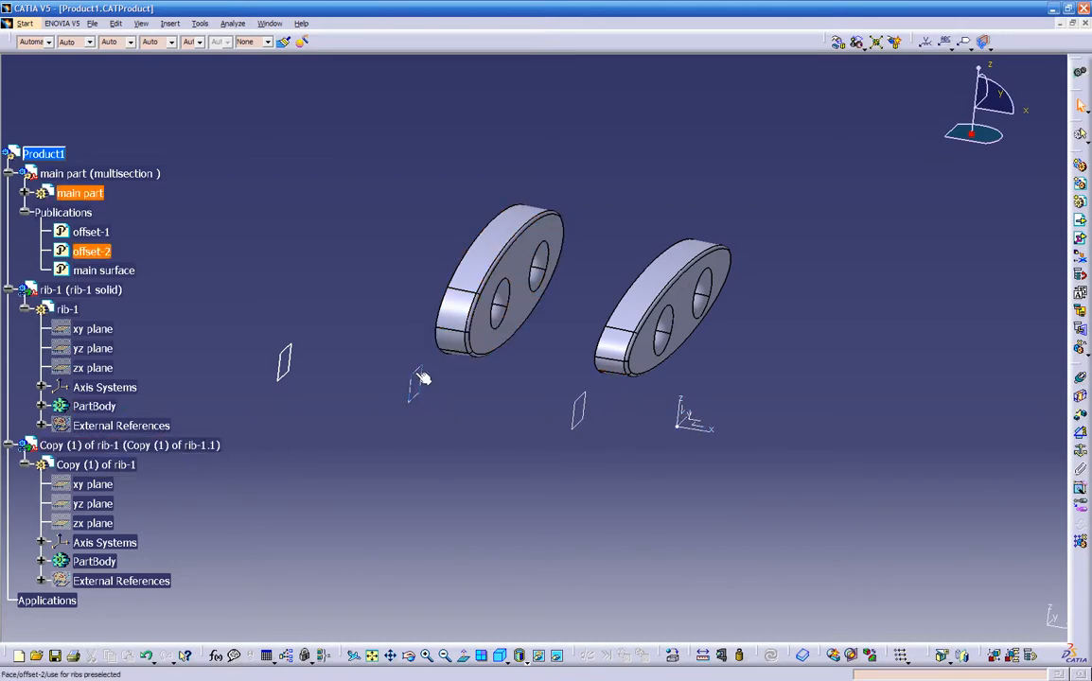
# - Review the contextual links of the rib-1 copy without changing them
pyautogui.rightClick(109, 451)
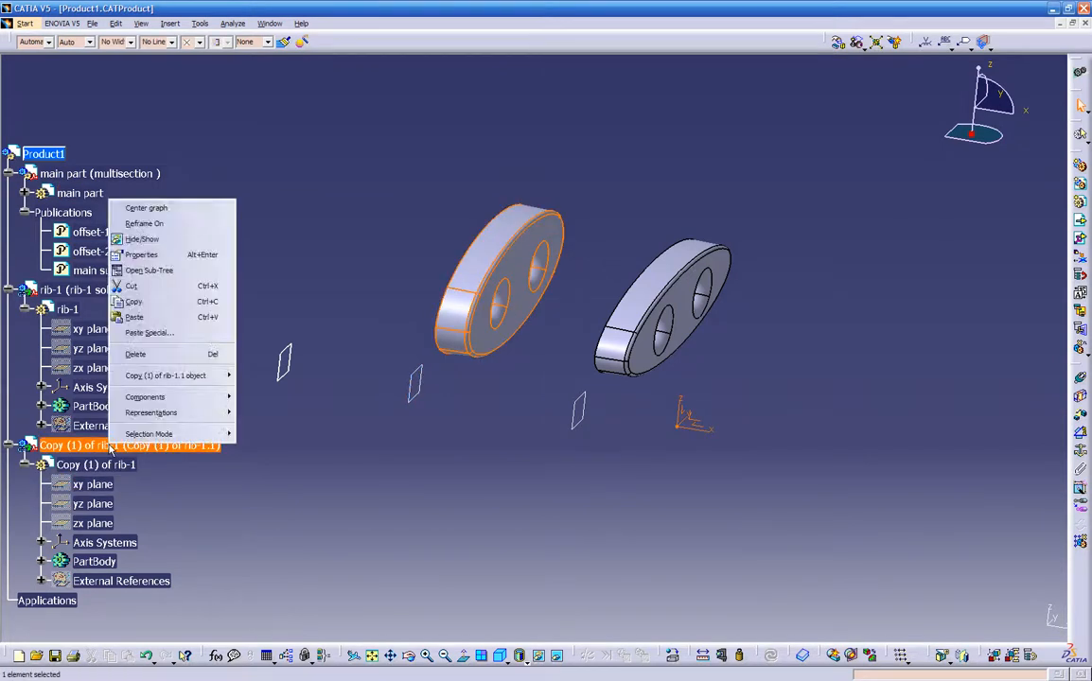
pyautogui.moveTo(189, 397)
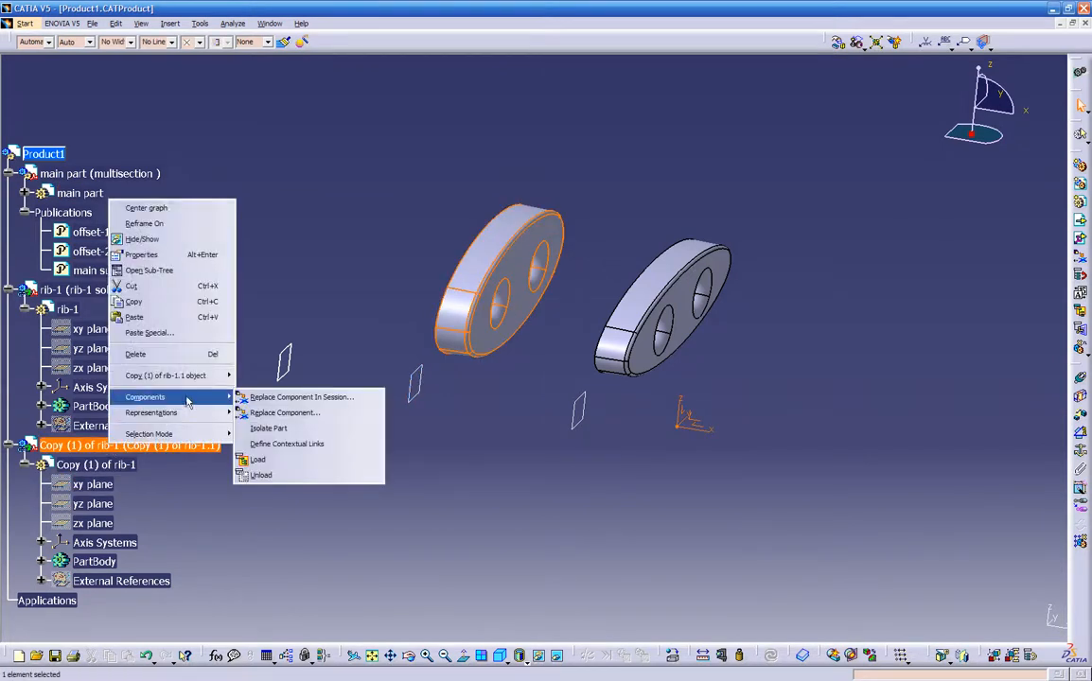
pyautogui.click(274, 445)
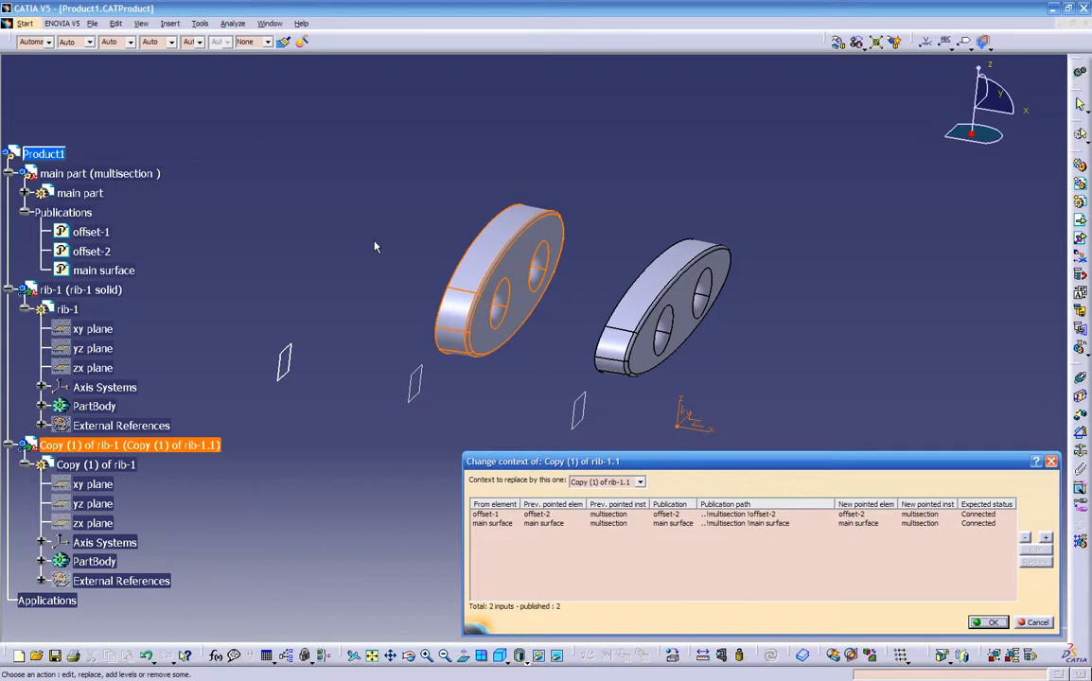
pyautogui.click(1035, 622)
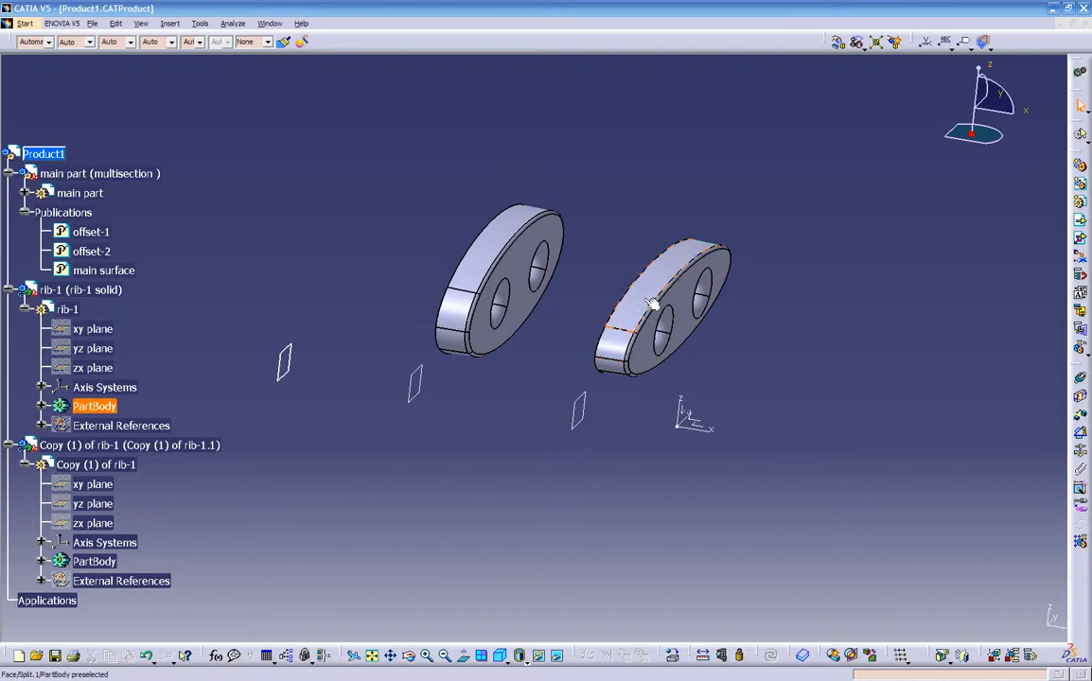
pyautogui.click(631, 306)
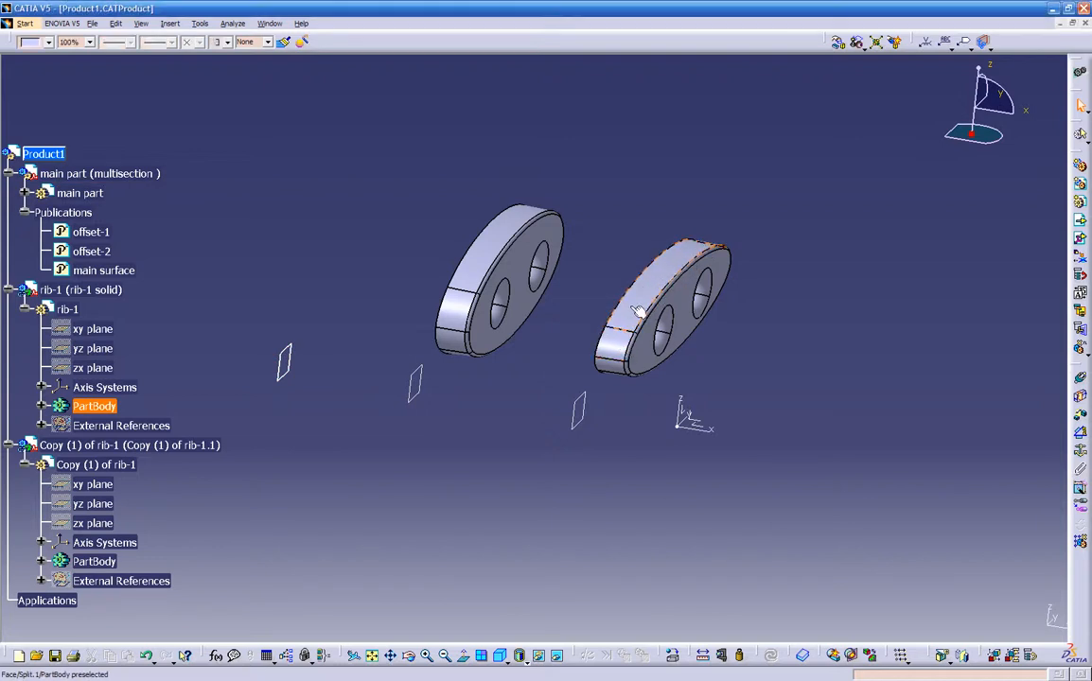
pyautogui.click(779, 309)
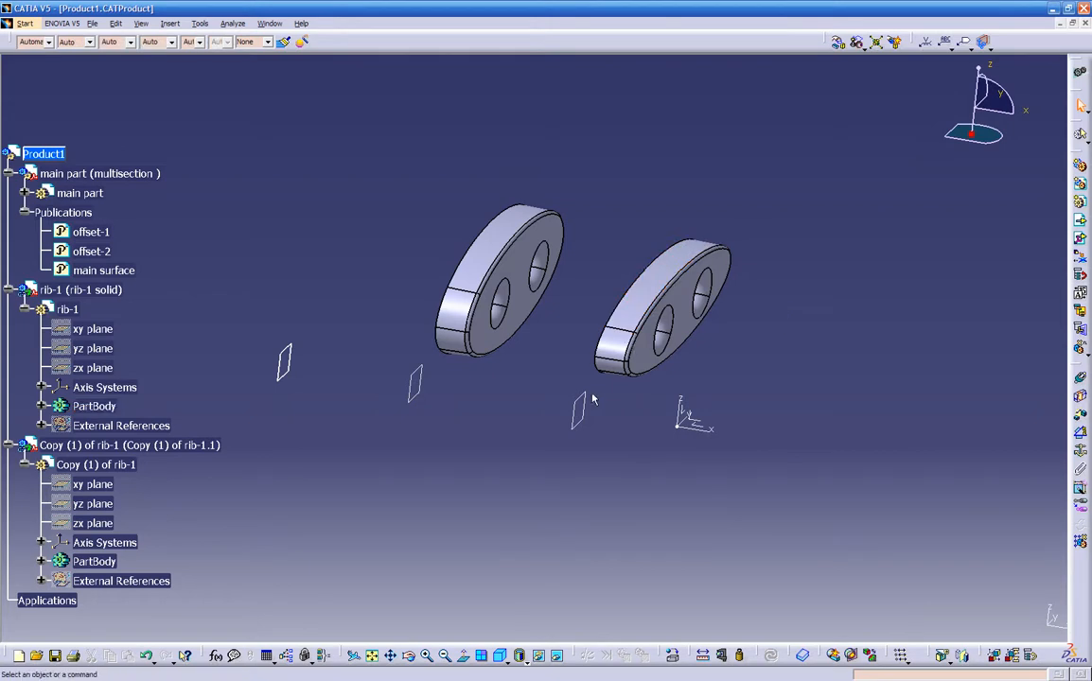
pyautogui.moveTo(642, 404); pyautogui.dragTo(500, 363, button='middle')
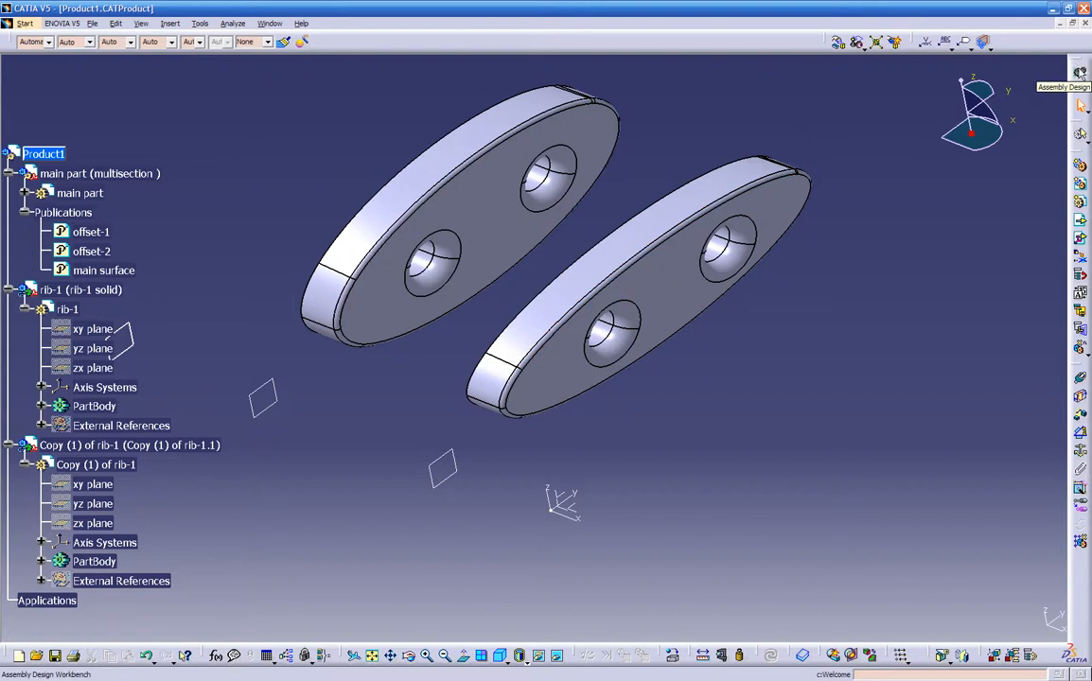
# - Activate the rib-1 part for editing, switch to the Generative Shape Design workbench, and return to Part Design
pyautogui.doubleClick(749, 182)
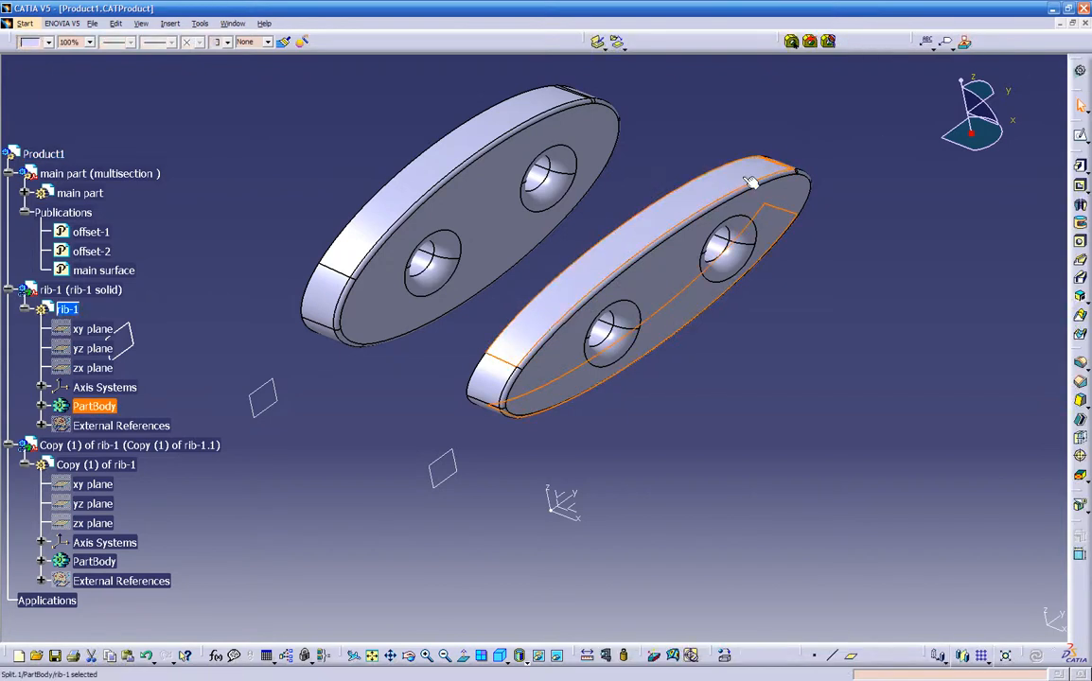
pyautogui.click(1078, 72)
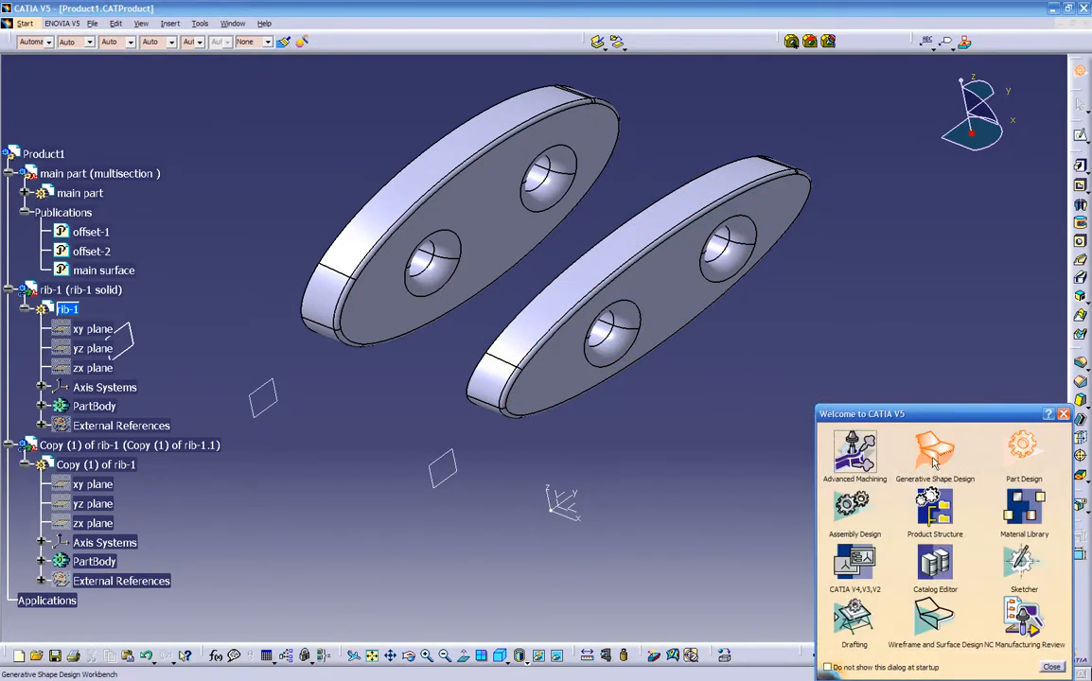
pyautogui.click(937, 454)
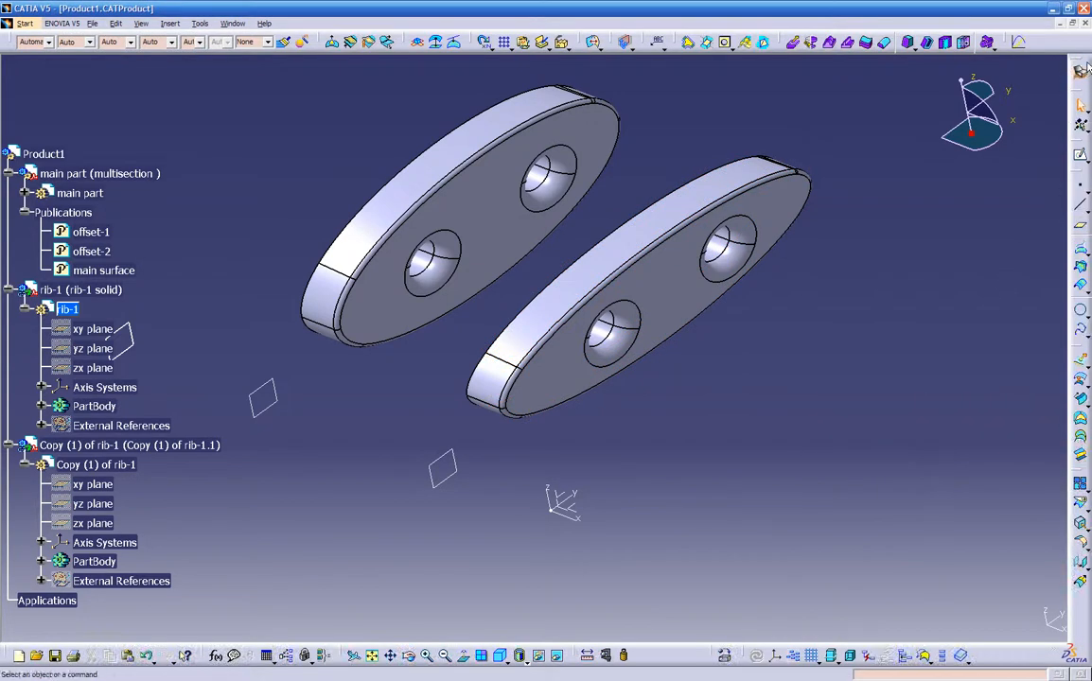
pyautogui.click(1080, 71)
pyautogui.click(1012, 450)
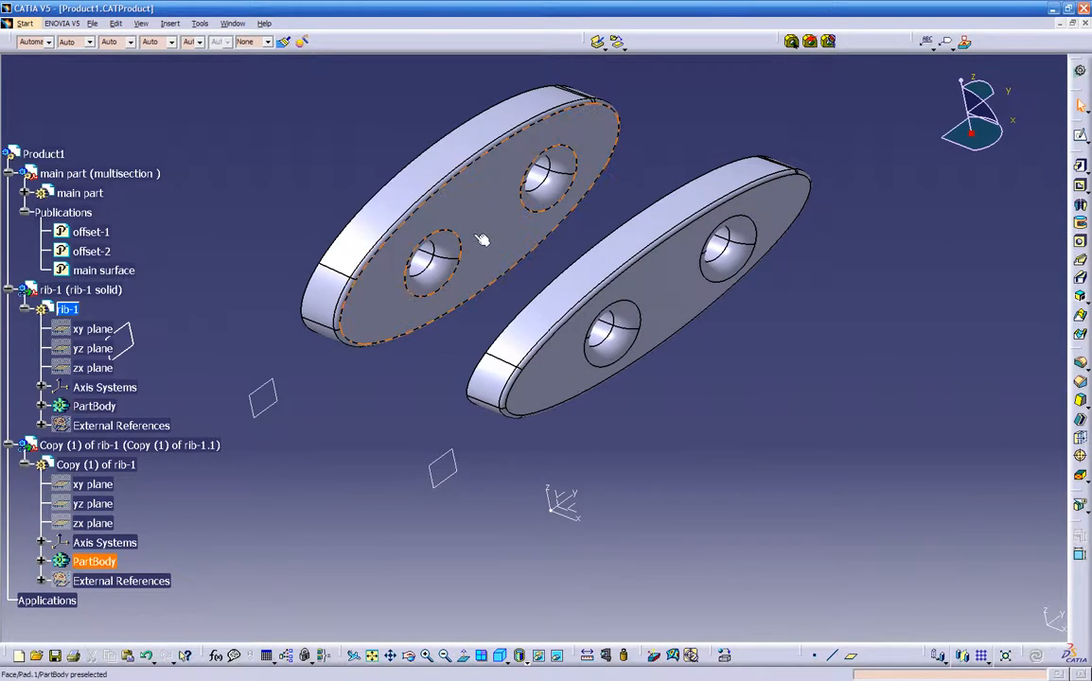
# - Hide the rib-1 copy, collapse its branch in the tree, and hide the main part component
pyautogui.rightClick(111, 450)
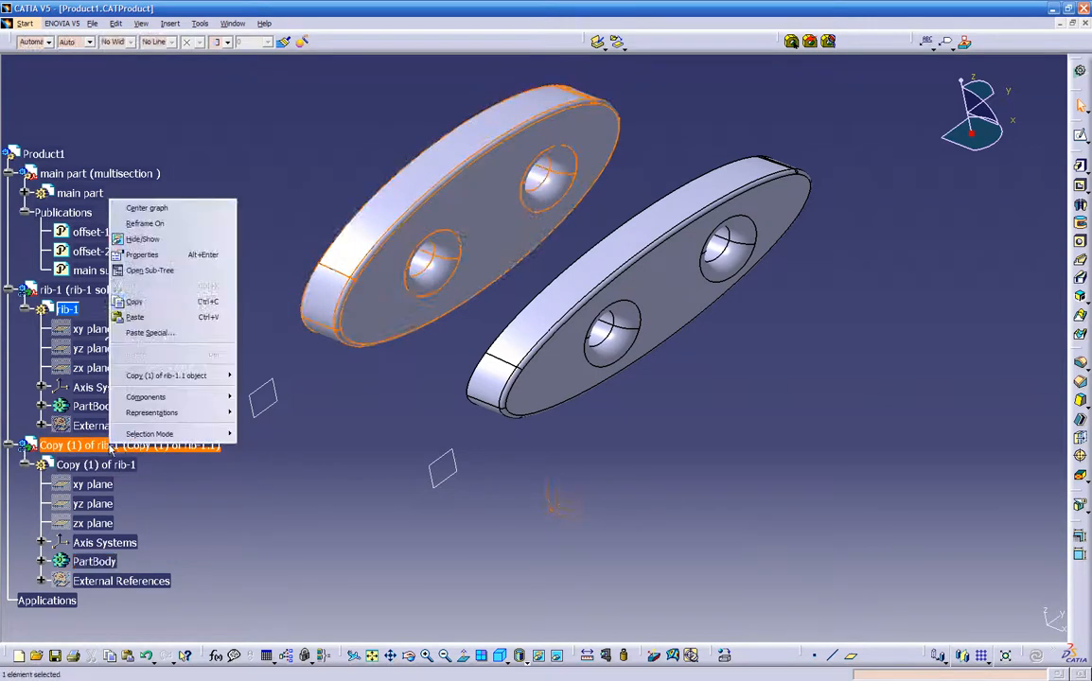
pyautogui.click(160, 239)
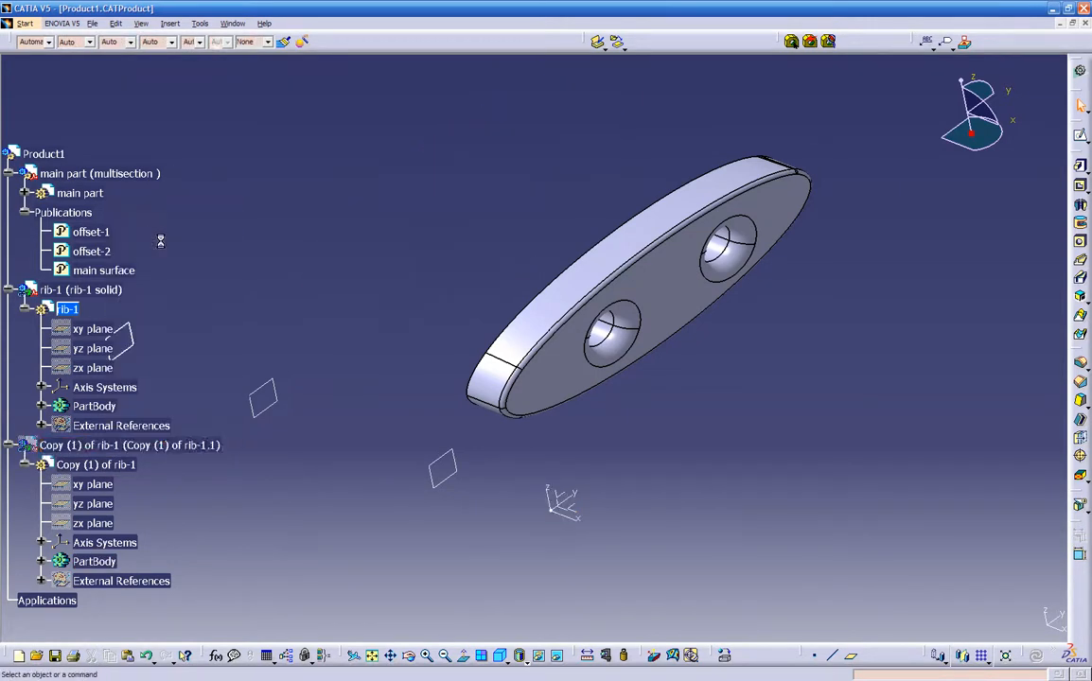
pyautogui.click(8, 445)
pyautogui.moveTo(263, 485); pyautogui.dragTo(345, 483, button='middle')
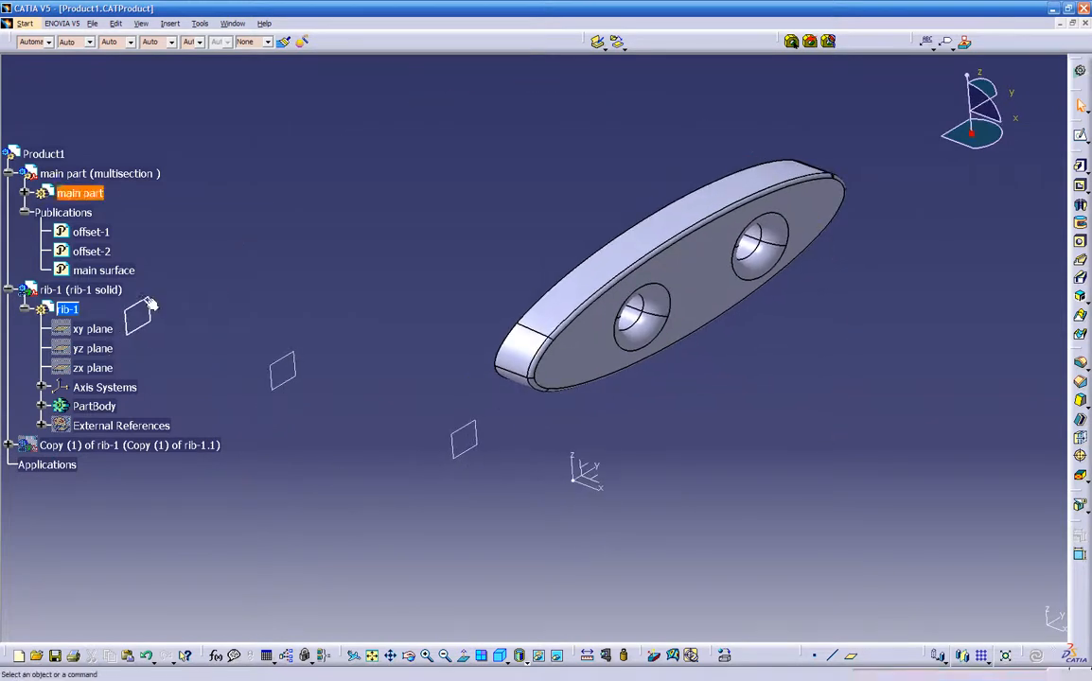
pyautogui.rightClick(70, 214)
pyautogui.click(102, 254)
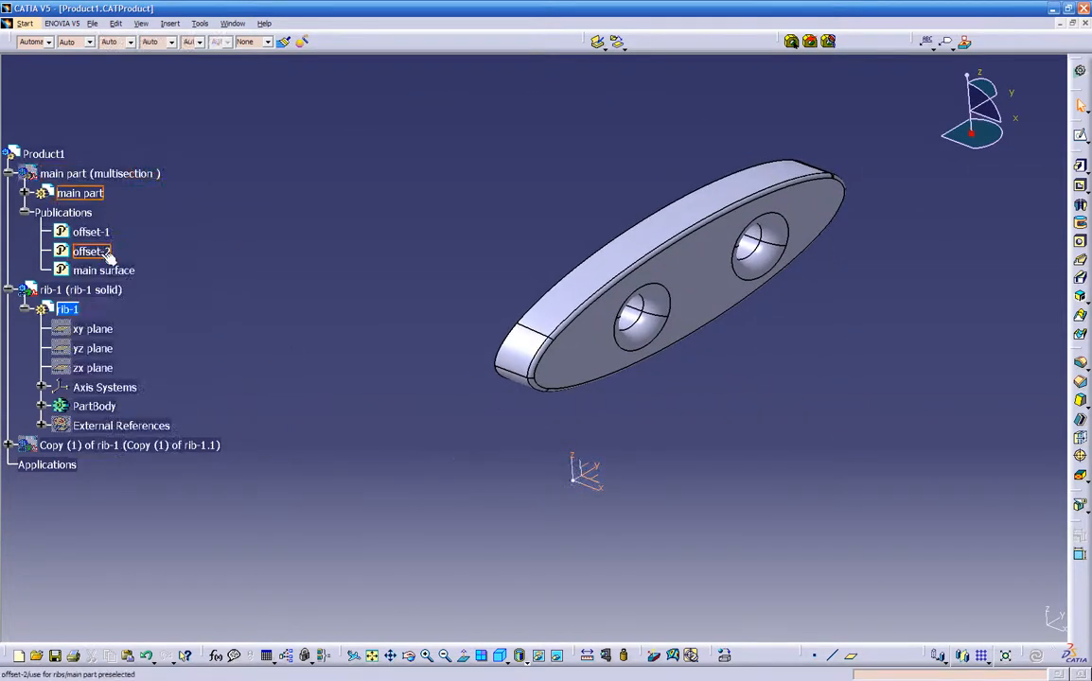
# - Collapse the main part's publications and start a plane offset 0.2 in from rib-1's flat face
pyautogui.click(24, 212)
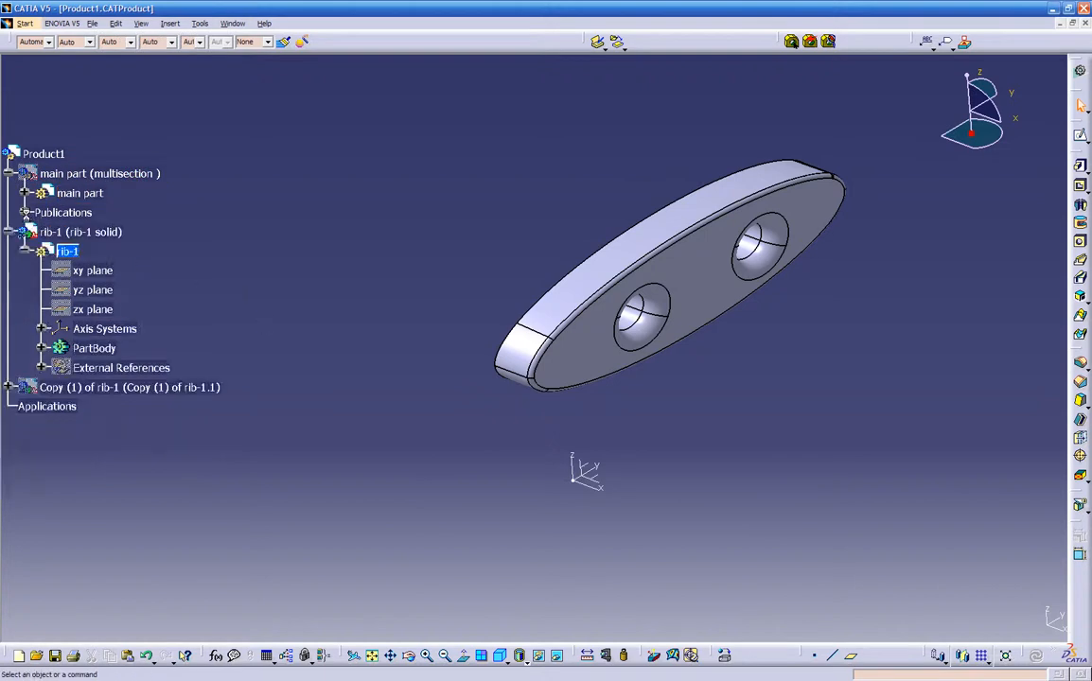
pyautogui.moveTo(702, 503); pyautogui.dragTo(602, 385, button='middle')
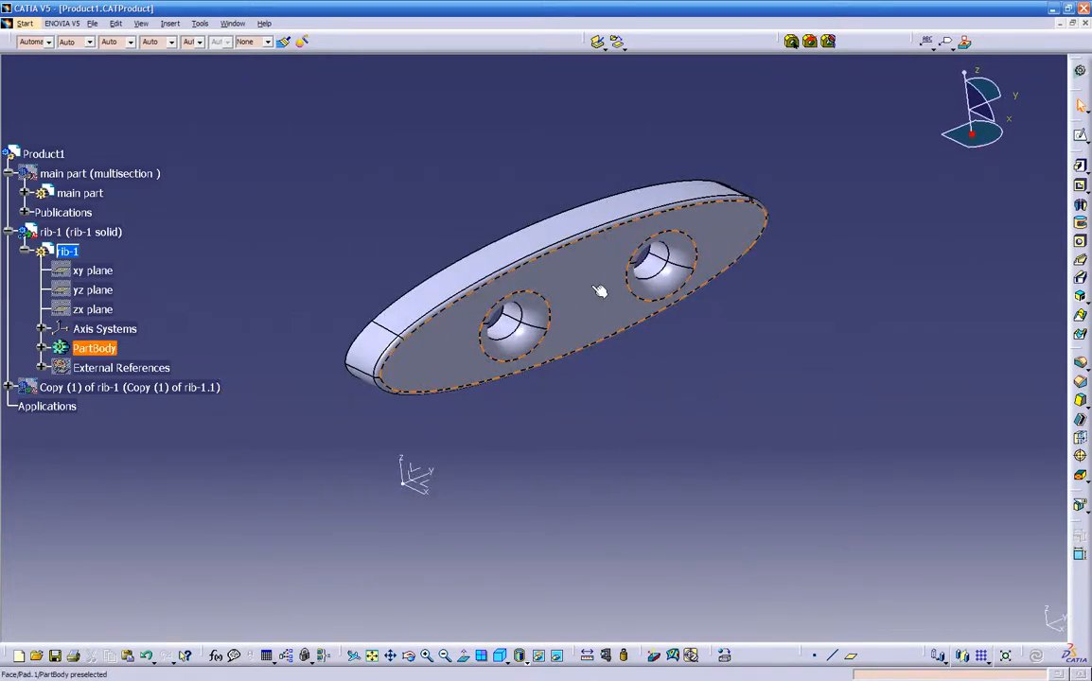
pyautogui.click(600, 292)
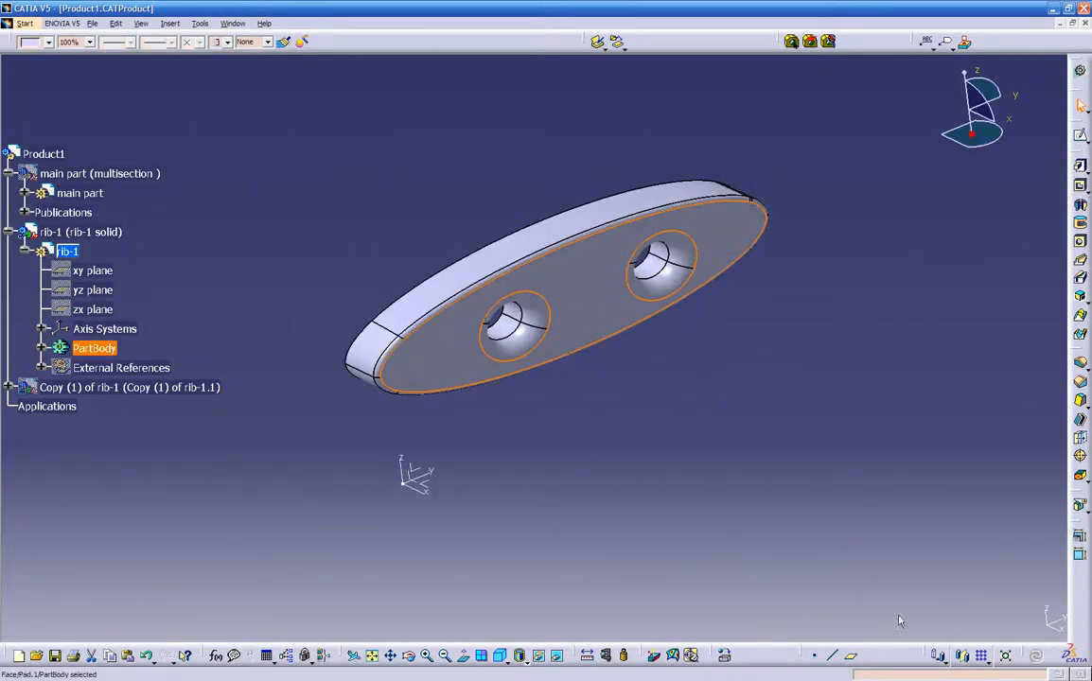
pyautogui.click(851, 655)
pyautogui.moveTo(663, 421); pyautogui.dragTo(832, 338, button='middle')
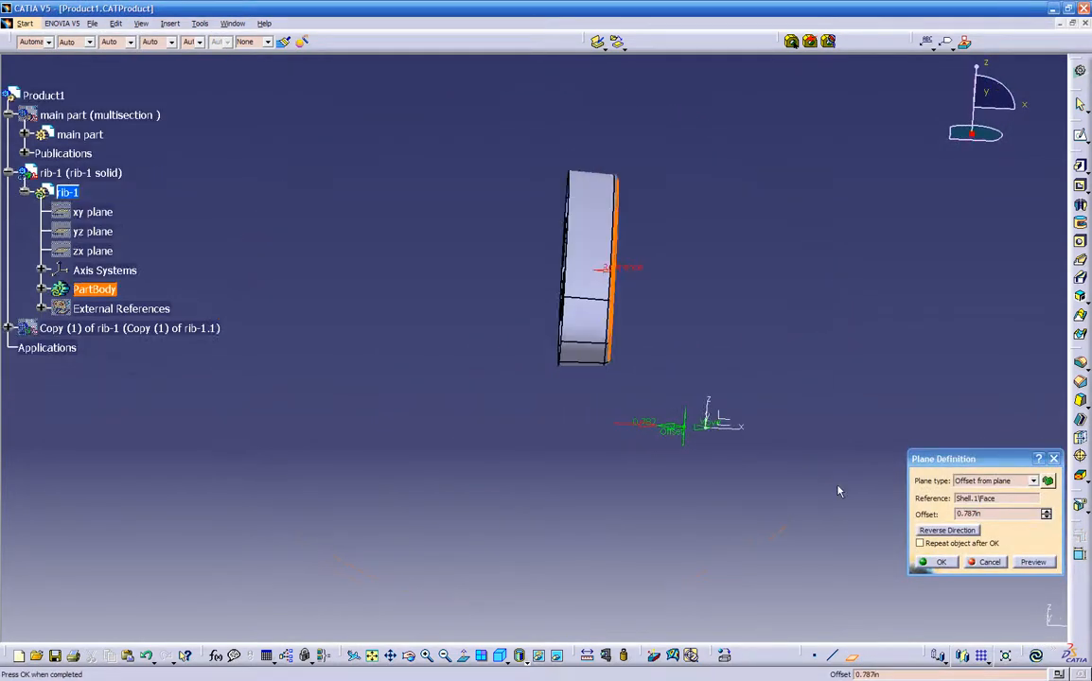
pyautogui.tripleClick(987, 514)
pyautogui.write('2')
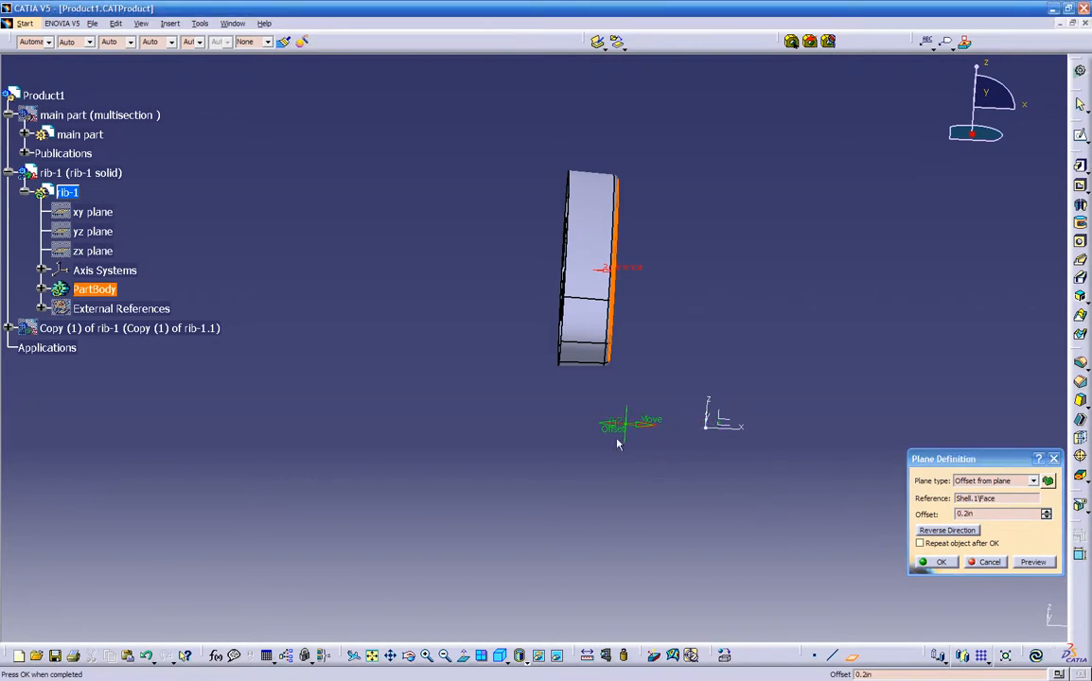
# - Reverse the offset direction so the plane lies within the rib's thickness, and create it with an offset of 0.276 in
pyautogui.click(920, 526)
pyautogui.moveTo(618, 466); pyautogui.dragTo(605, 334, button='middle')
pyautogui.moveTo(635, 466); pyautogui.dragTo(620, 461)
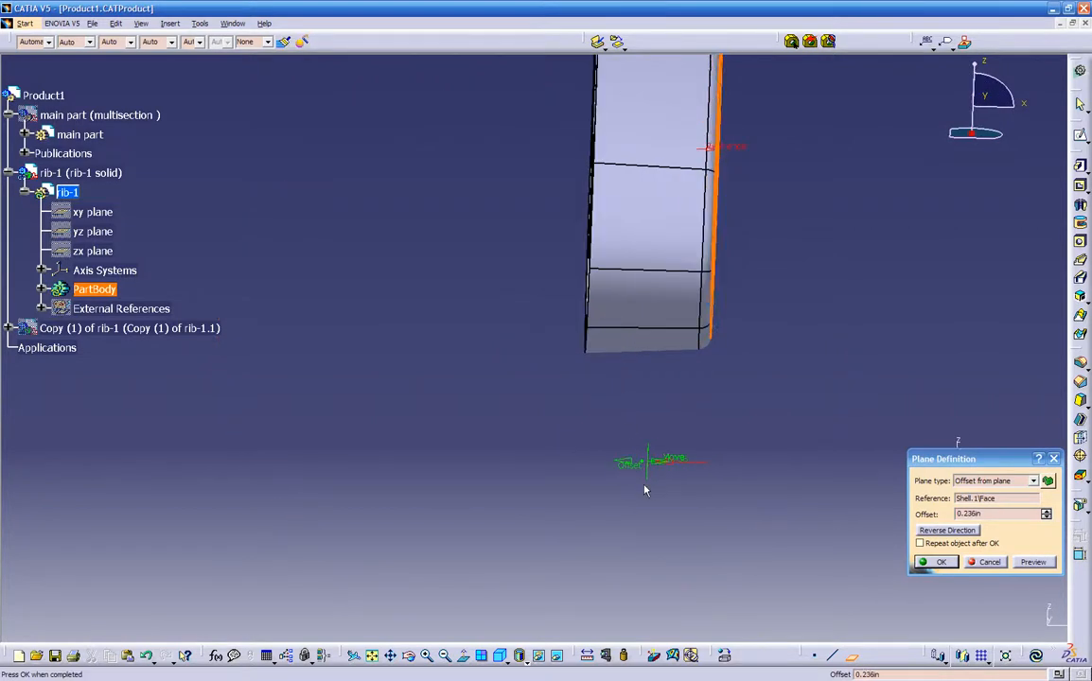
pyautogui.moveTo(632, 480); pyautogui.dragTo(697, 493)
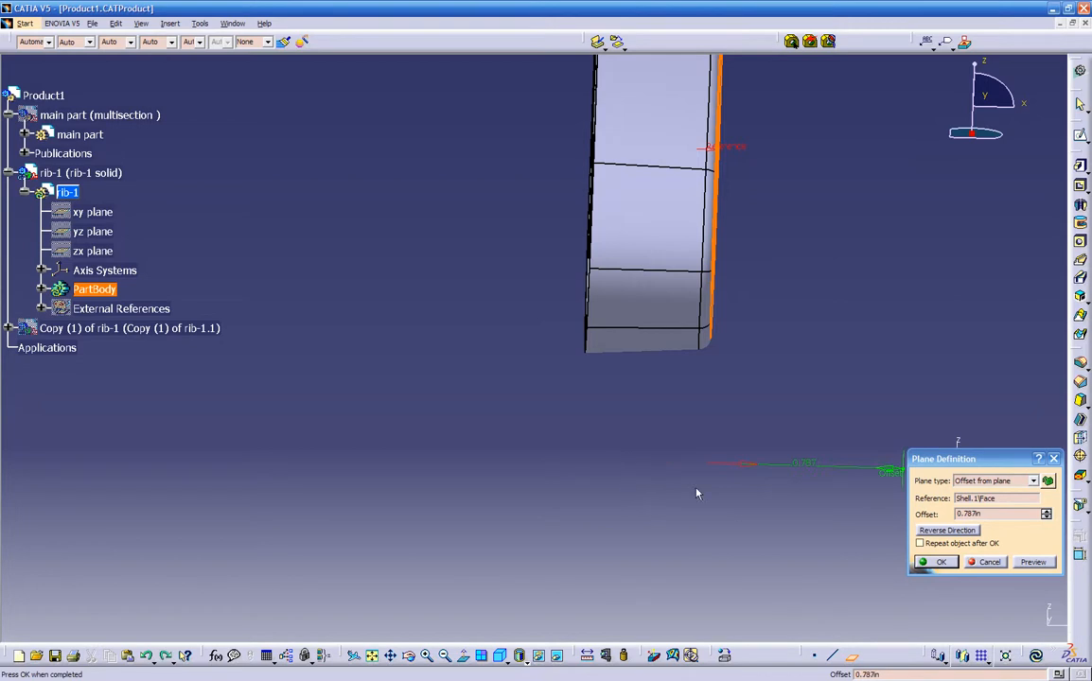
pyautogui.click(920, 530)
pyautogui.moveTo(503, 468); pyautogui.dragTo(613, 470)
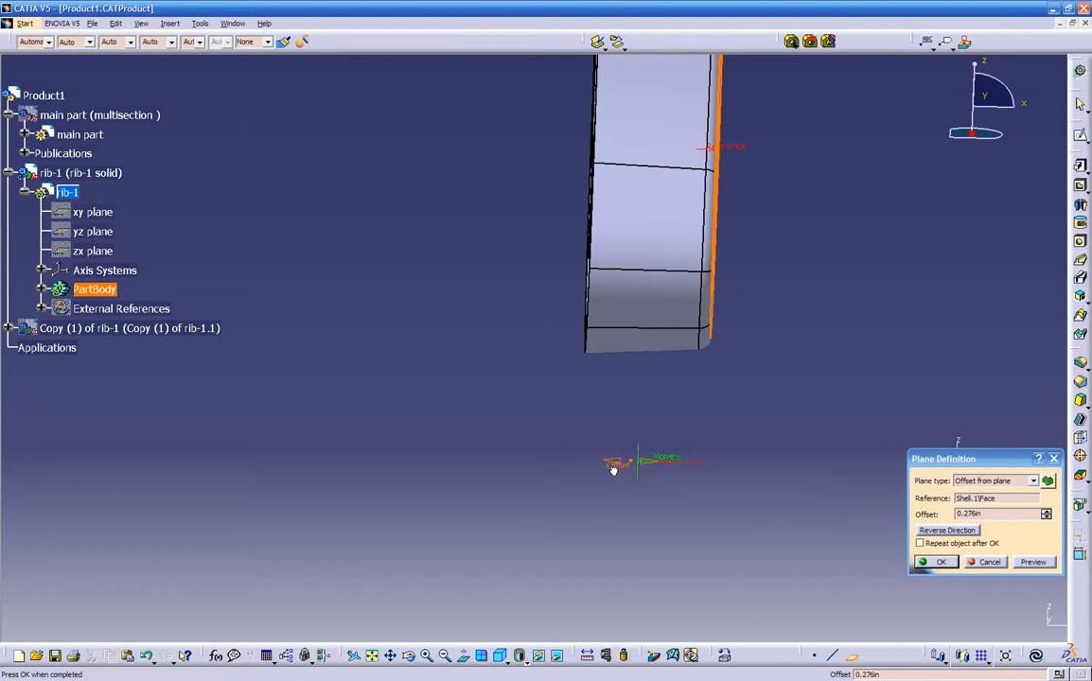
pyautogui.click(922, 563)
# - Sketch on the new offset plane, intersect the rib's upper outer surface with it, and convert the resulting curve to construction geometry
pyautogui.moveTo(770, 430); pyautogui.dragTo(407, 441, button='middle')
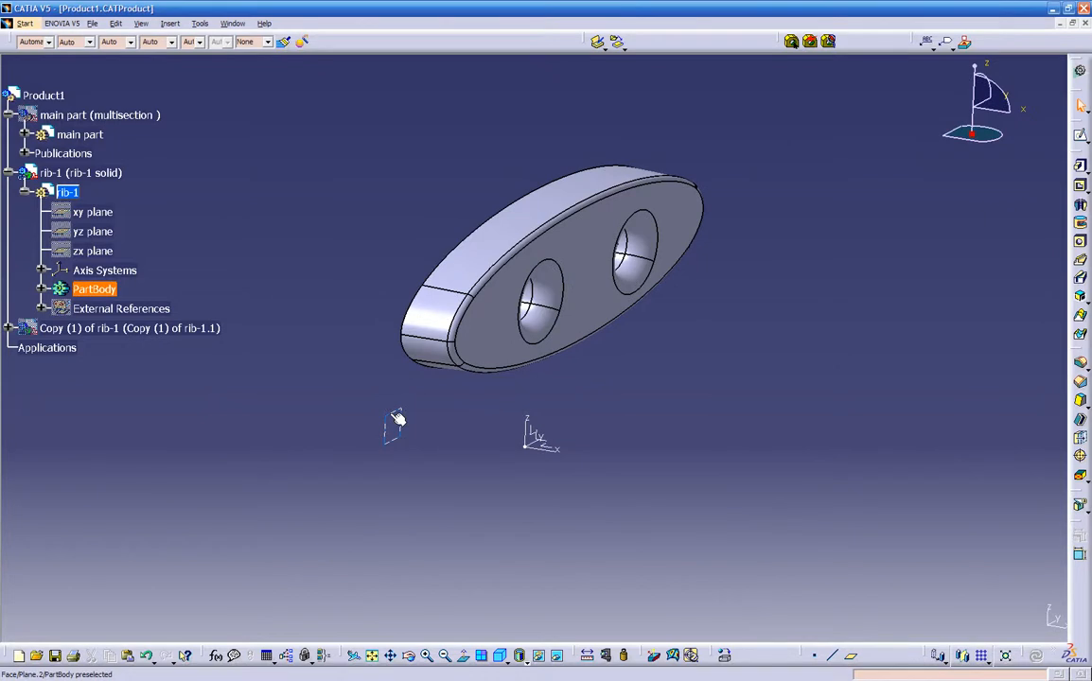
pyautogui.click(397, 418)
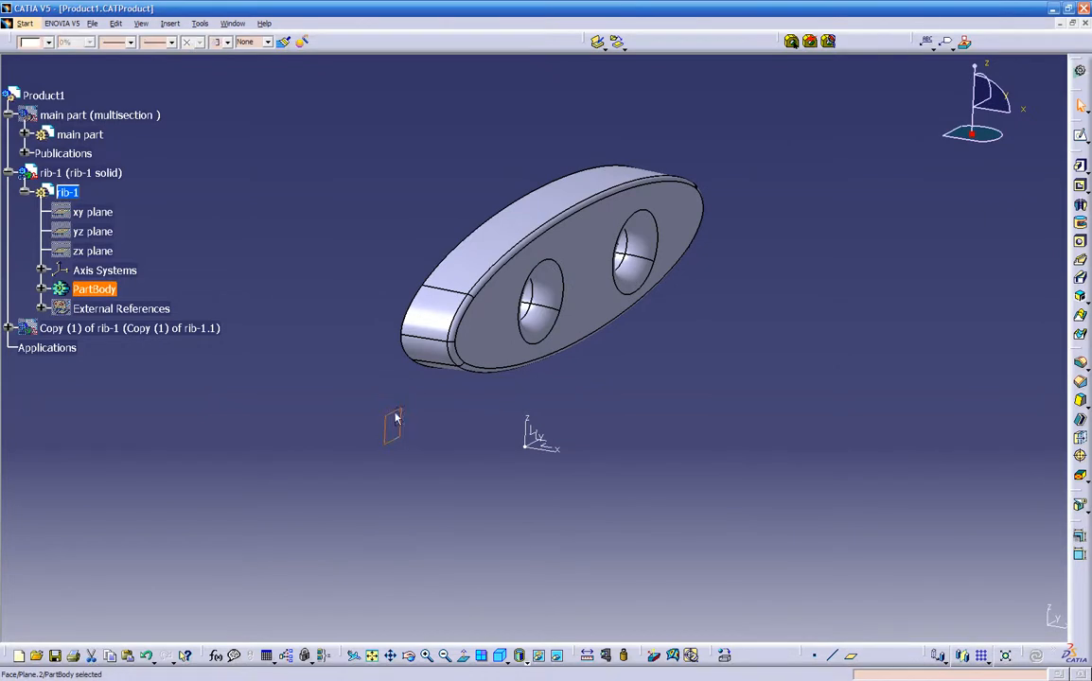
pyautogui.click(1080, 135)
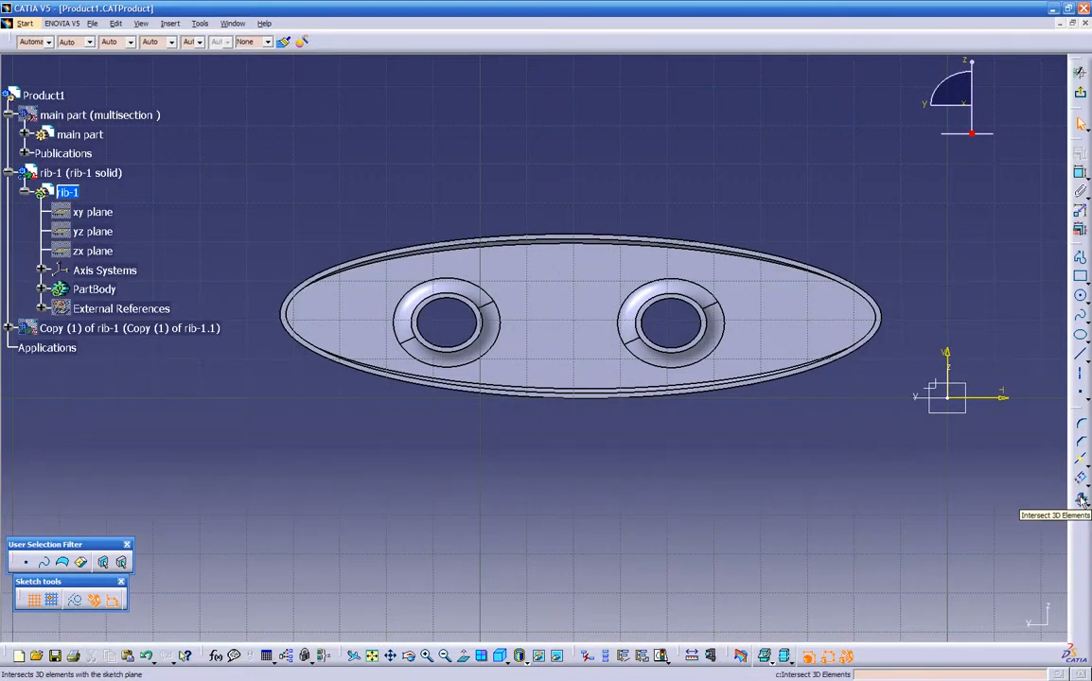
pyautogui.click(1082, 499)
pyautogui.moveTo(633, 422); pyautogui.dragTo(394, 500, button='middle')
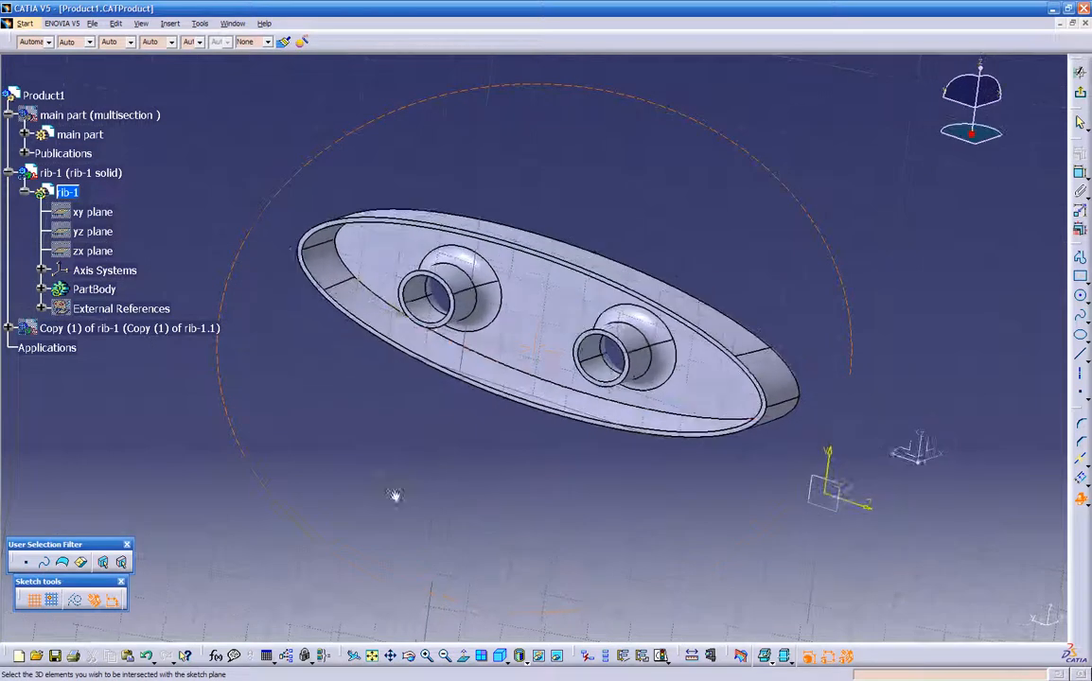
pyautogui.click(683, 309)
pyautogui.moveTo(508, 467)
pyautogui.mouseDown(button='middle')
pyautogui.moveTo(509, 452)
pyautogui.moveTo(312, 410)
pyautogui.moveTo(529, 464)
pyautogui.moveTo(492, 445)
pyautogui.moveTo(589, 441)
pyautogui.mouseUp(button='middle')
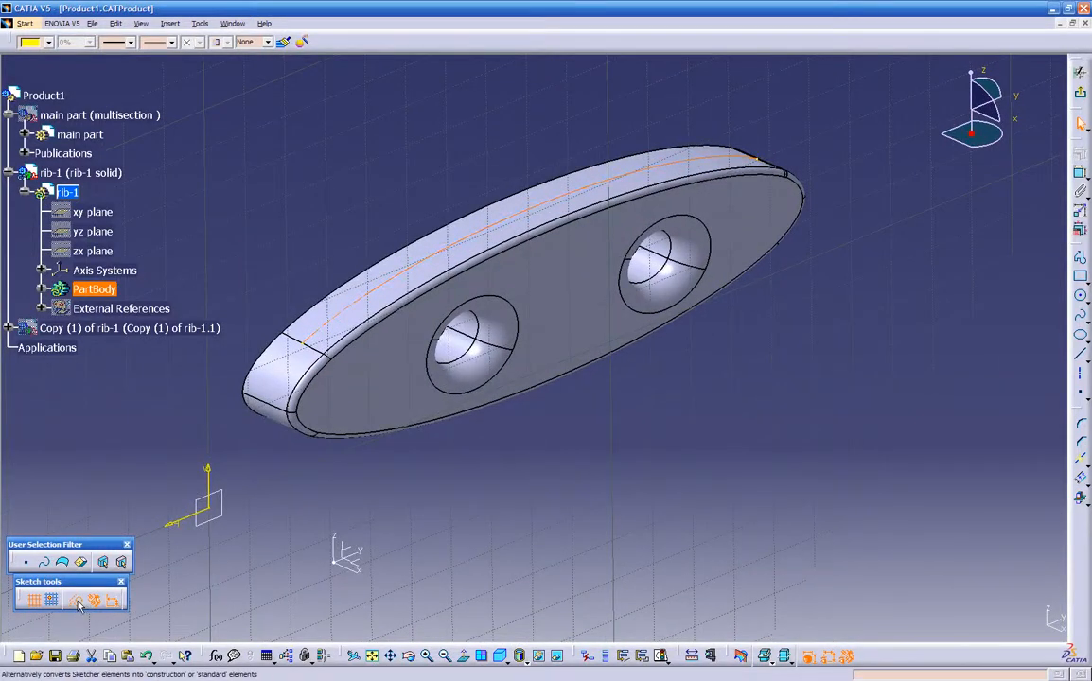
pyautogui.click(490, 461)
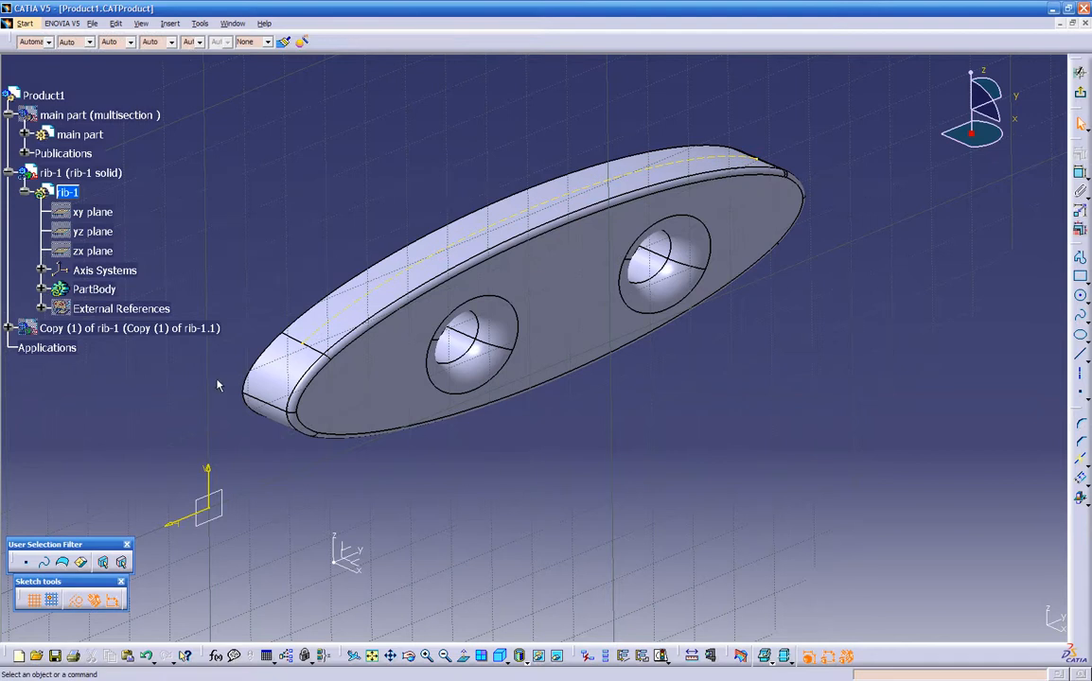
# - Hide rib-1's solid from Pad.1 and orient the view normal to the sketch
pyautogui.click(41, 288)
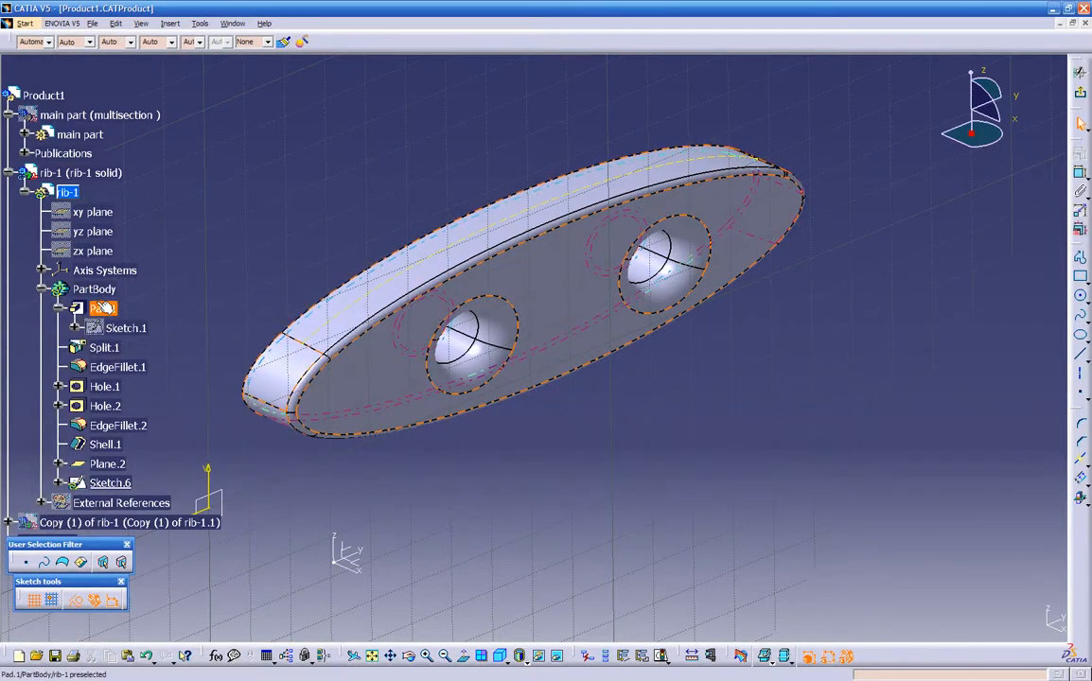
pyautogui.rightClick(381, 392)
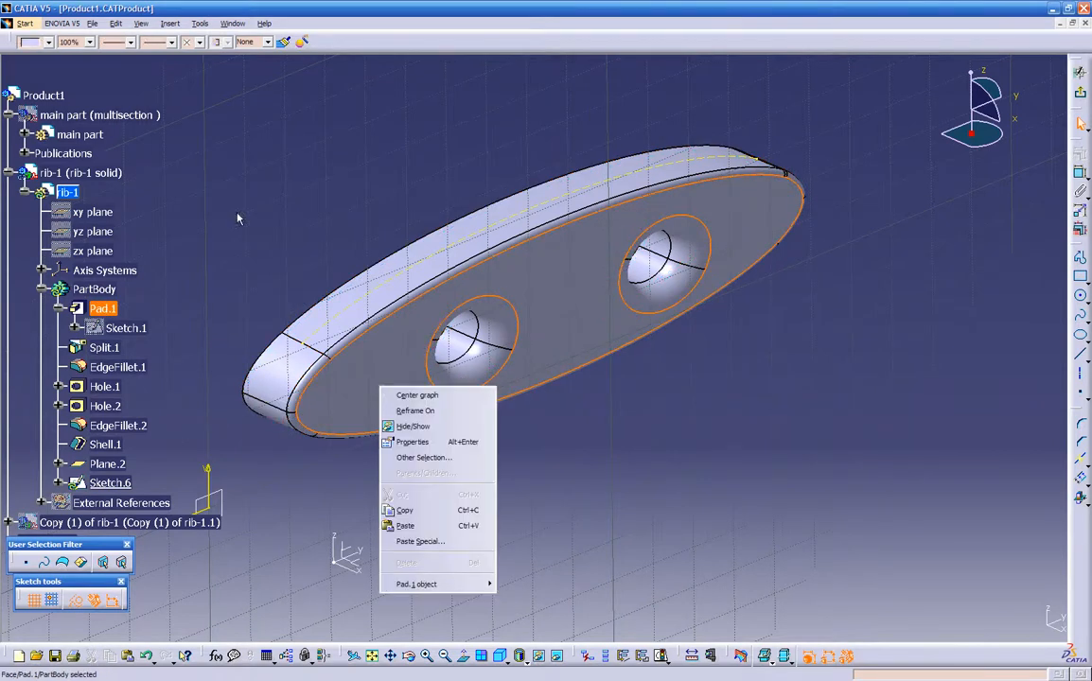
pyautogui.press('Escape')
pyautogui.rightClick(102, 310)
pyautogui.click(156, 349)
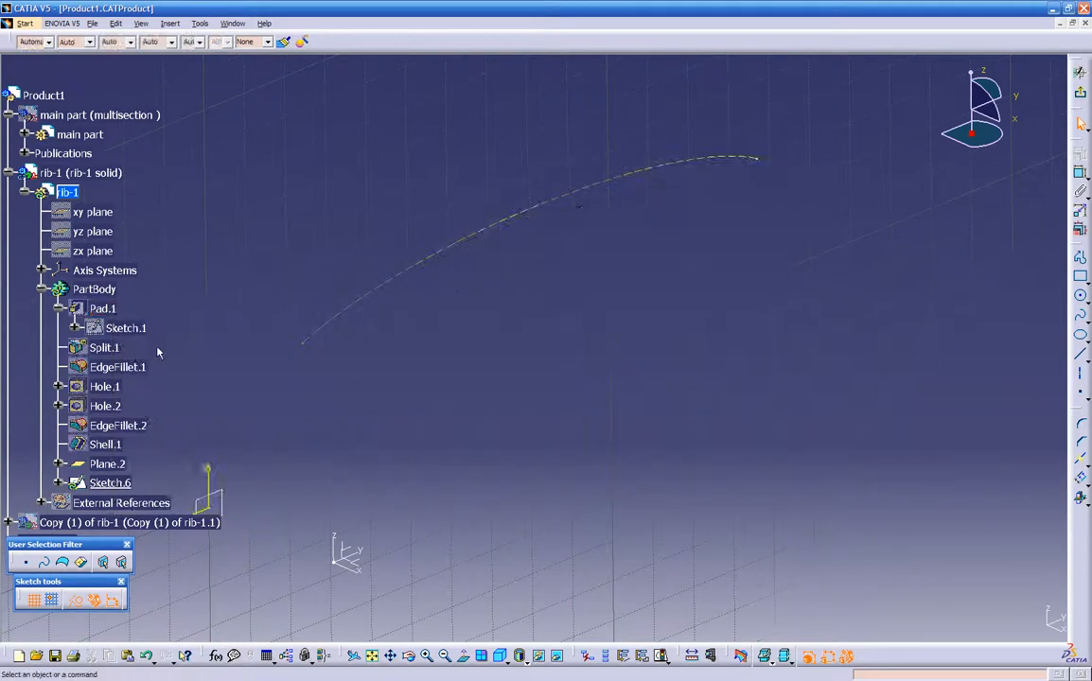
pyautogui.click(464, 656)
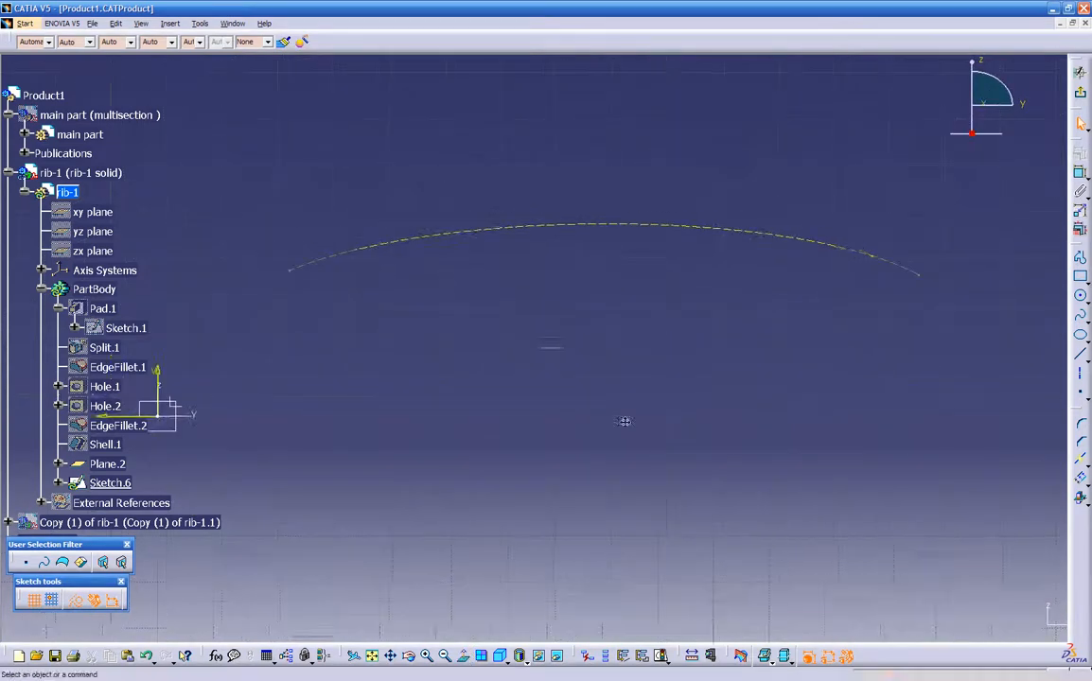
# - Place 4 equidistant points along the construction curve and exit the sketch
pyautogui.click(1085, 396)
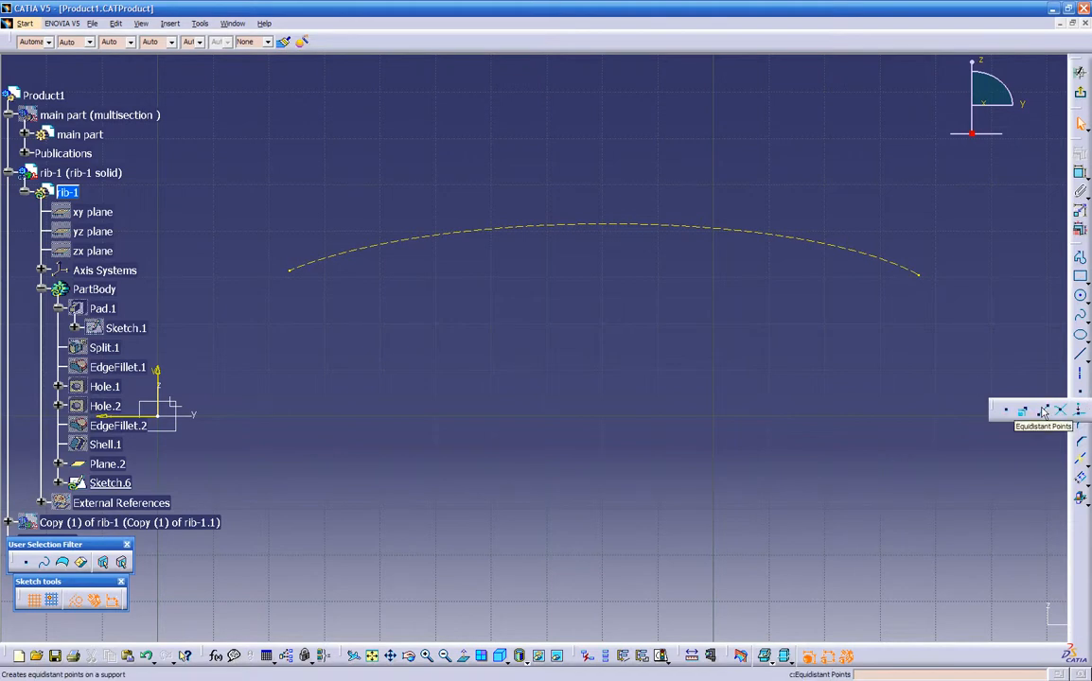
pyautogui.click(1042, 411)
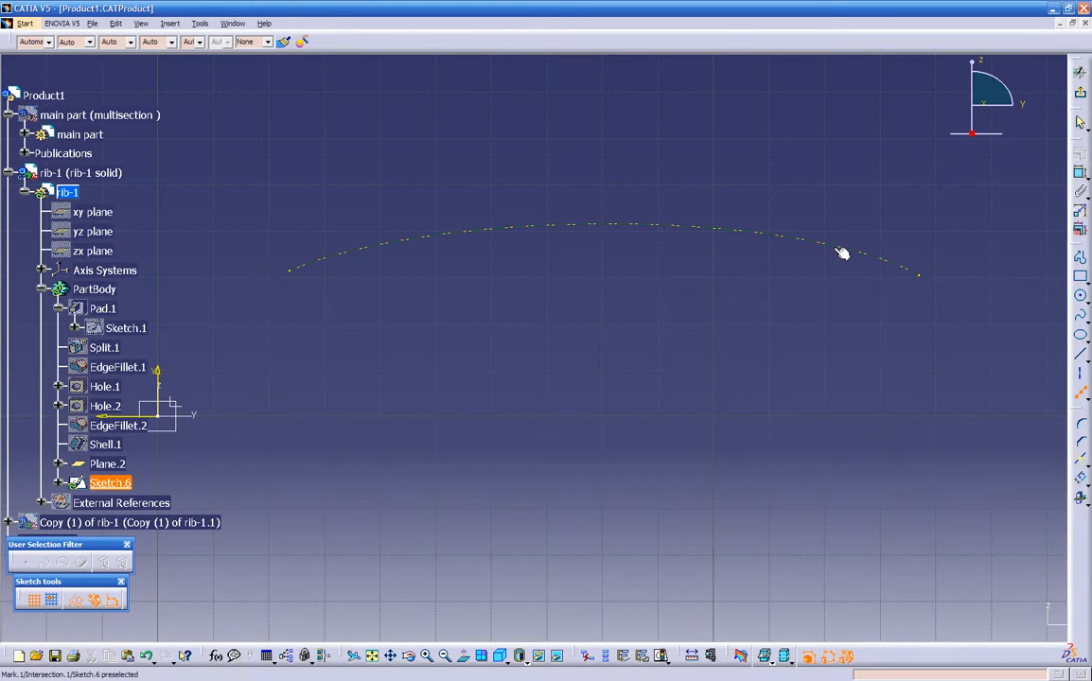
pyautogui.click(793, 236)
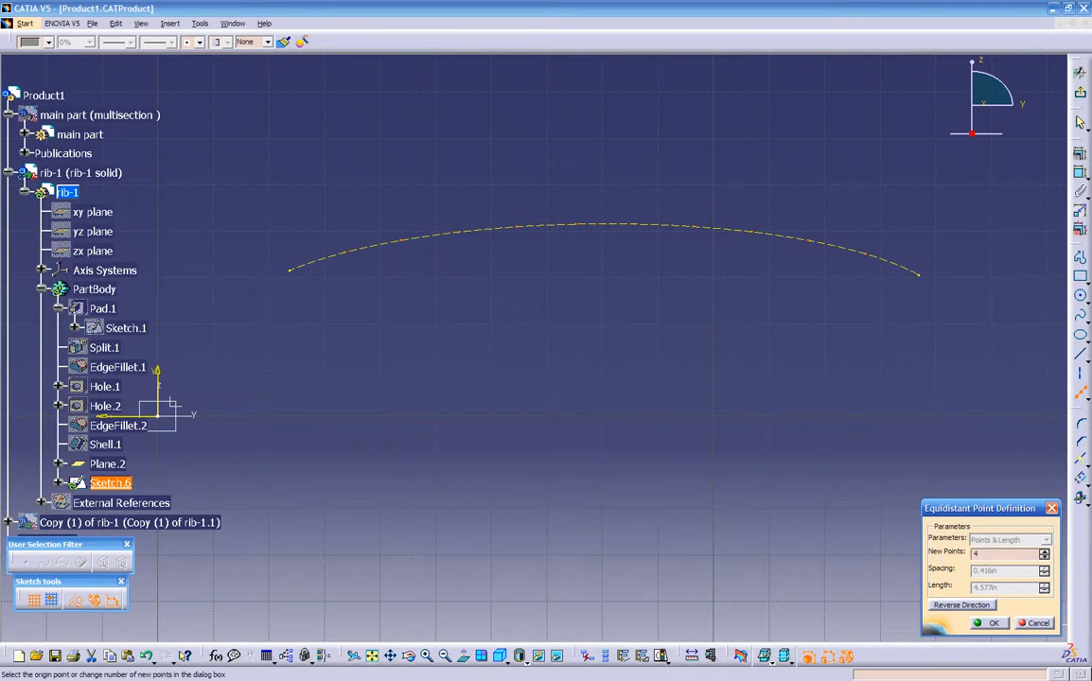
pyautogui.press('Return')
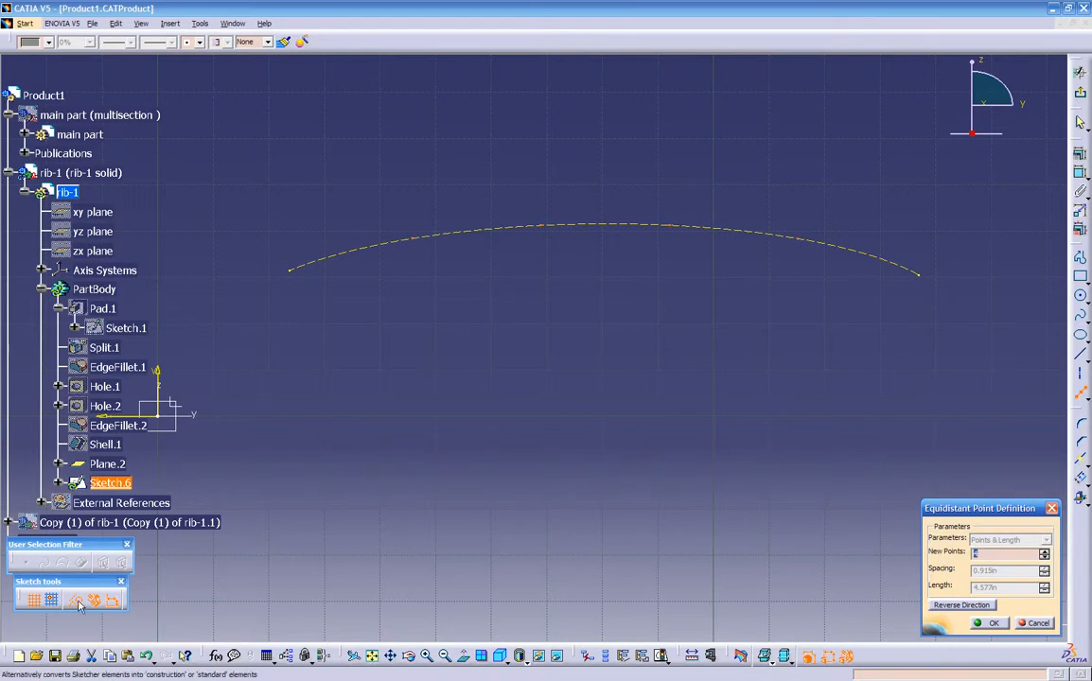
pyautogui.click(992, 627)
pyautogui.moveTo(590, 361); pyautogui.dragTo(974, 251, button='middle')
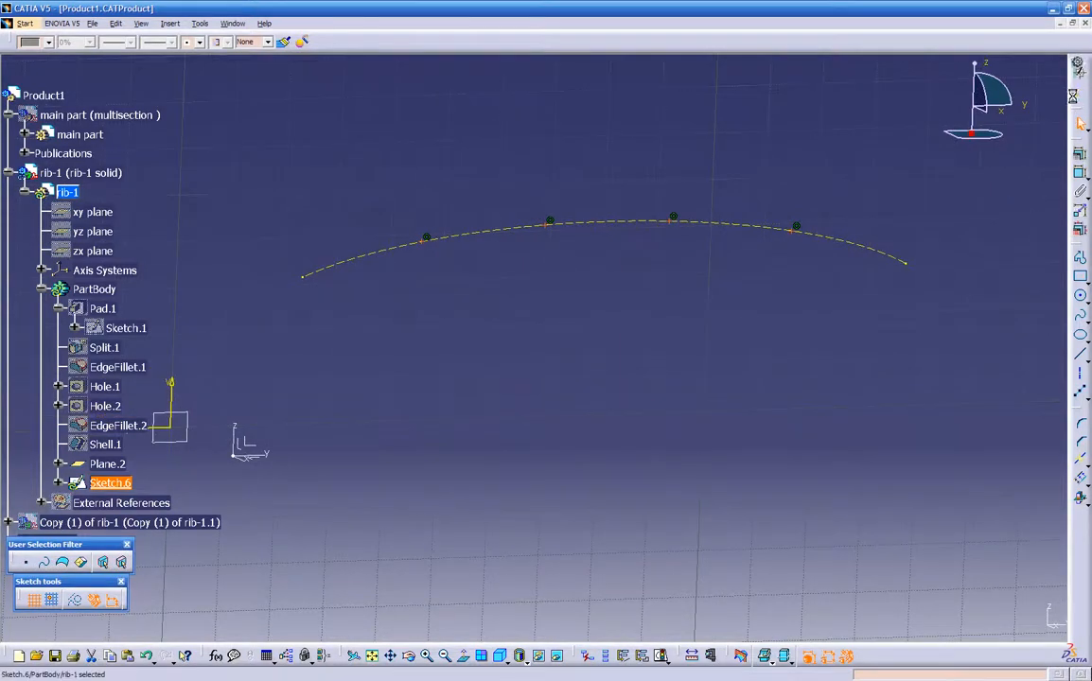
pyautogui.click(1080, 72)
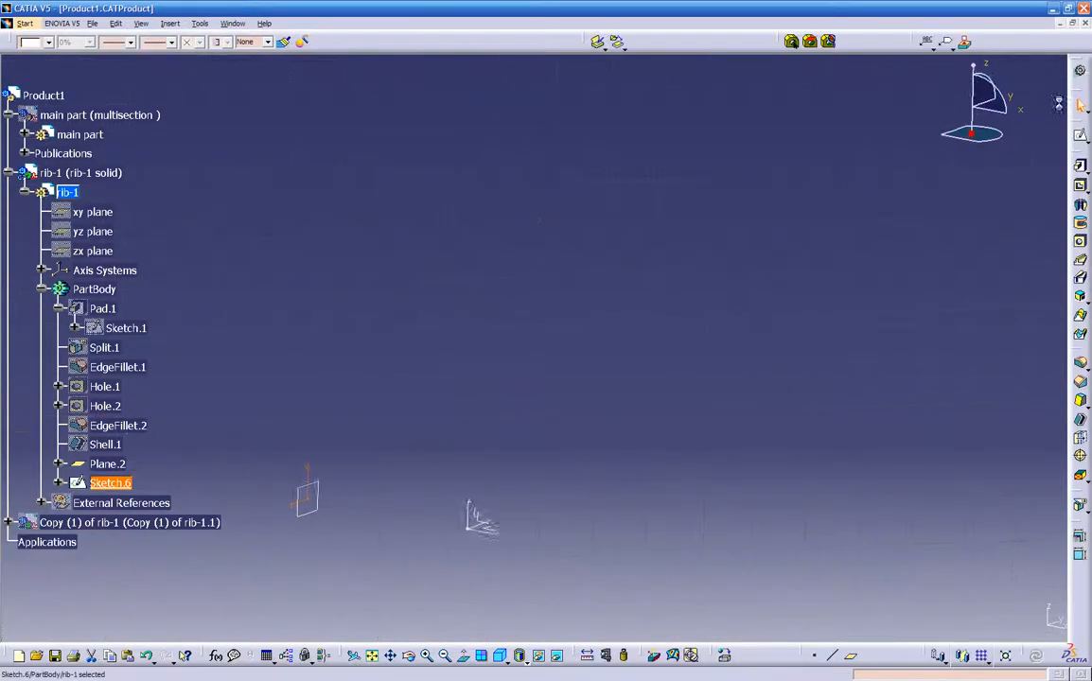
# - Show rib-1's solid again
pyautogui.rightClick(105, 309)
pyautogui.click(141, 352)
pyautogui.moveTo(717, 423); pyautogui.dragTo(605, 437, button='middle')
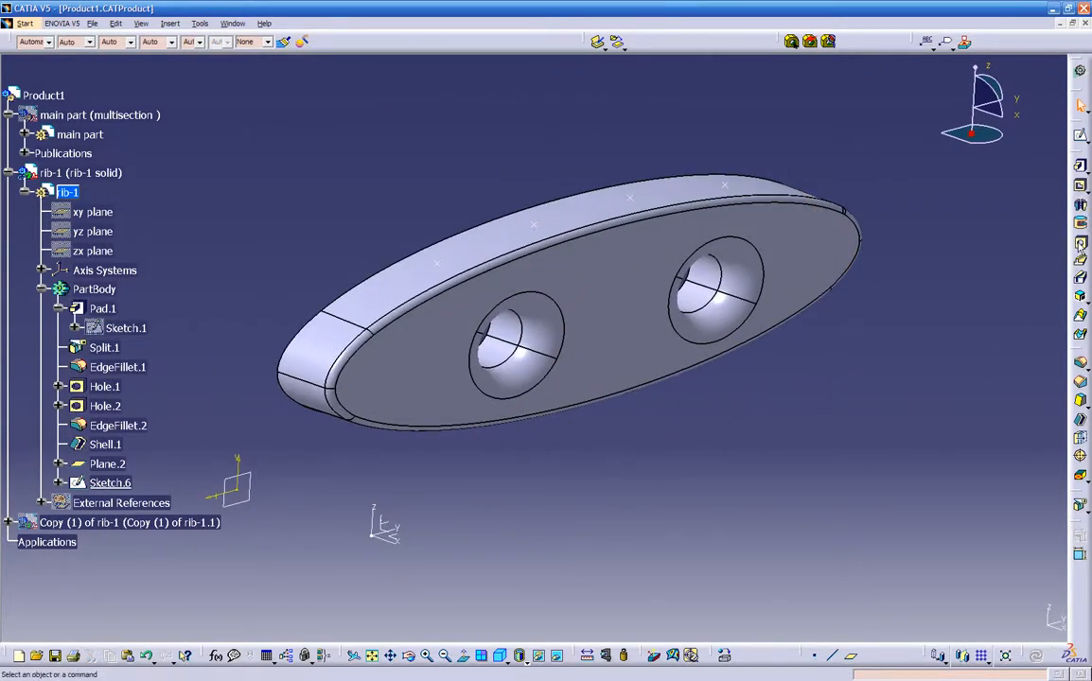
pyautogui.moveTo(928, 310); pyautogui.dragTo(673, 394, button='middle')
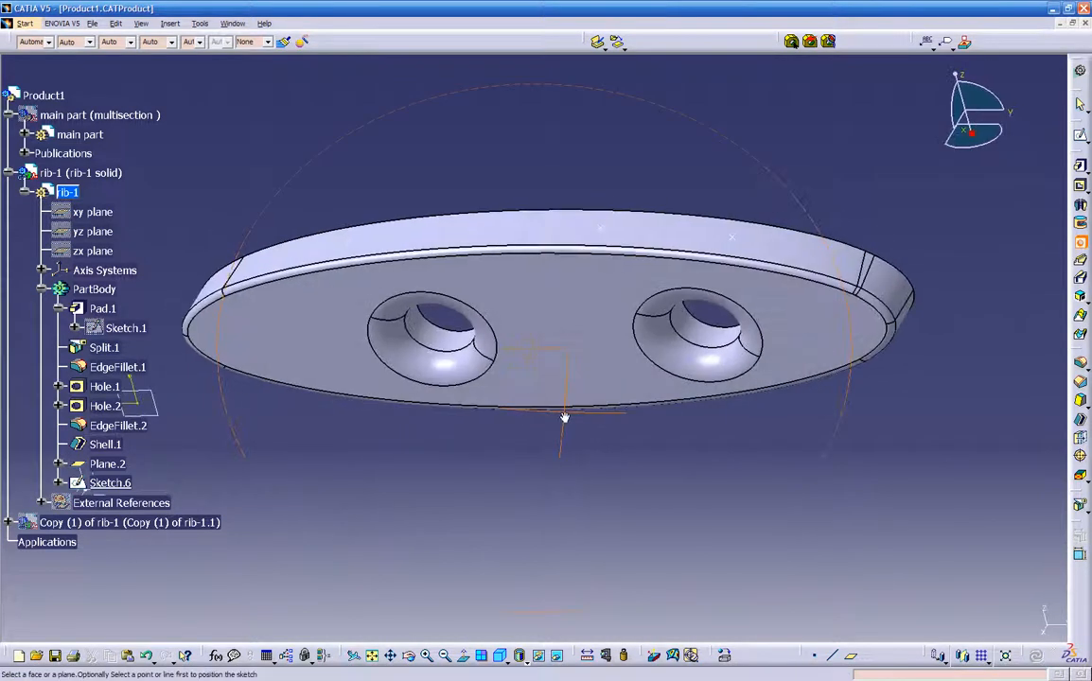
pyautogui.click(747, 246)
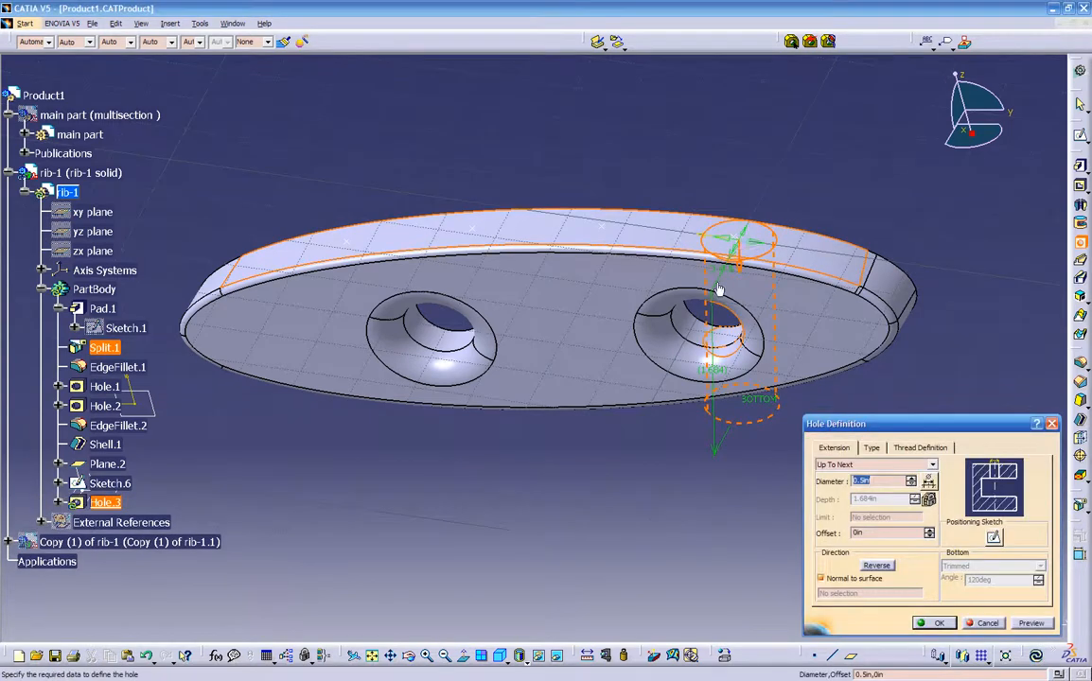
pyautogui.scroll(5, 724, 276)
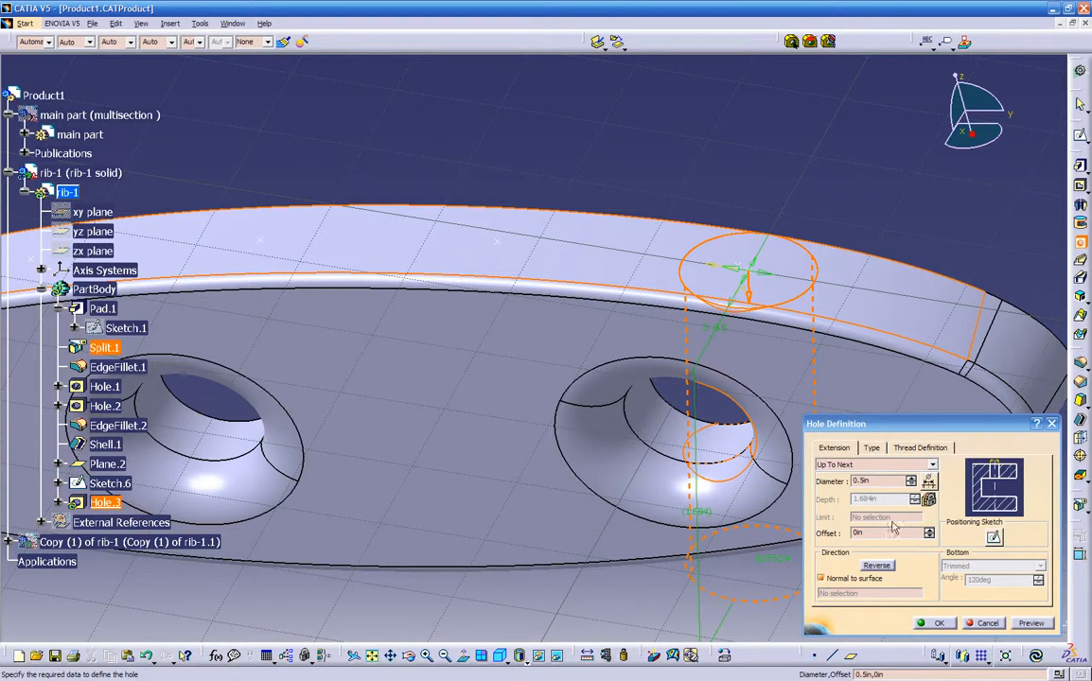
pyautogui.click(995, 624)
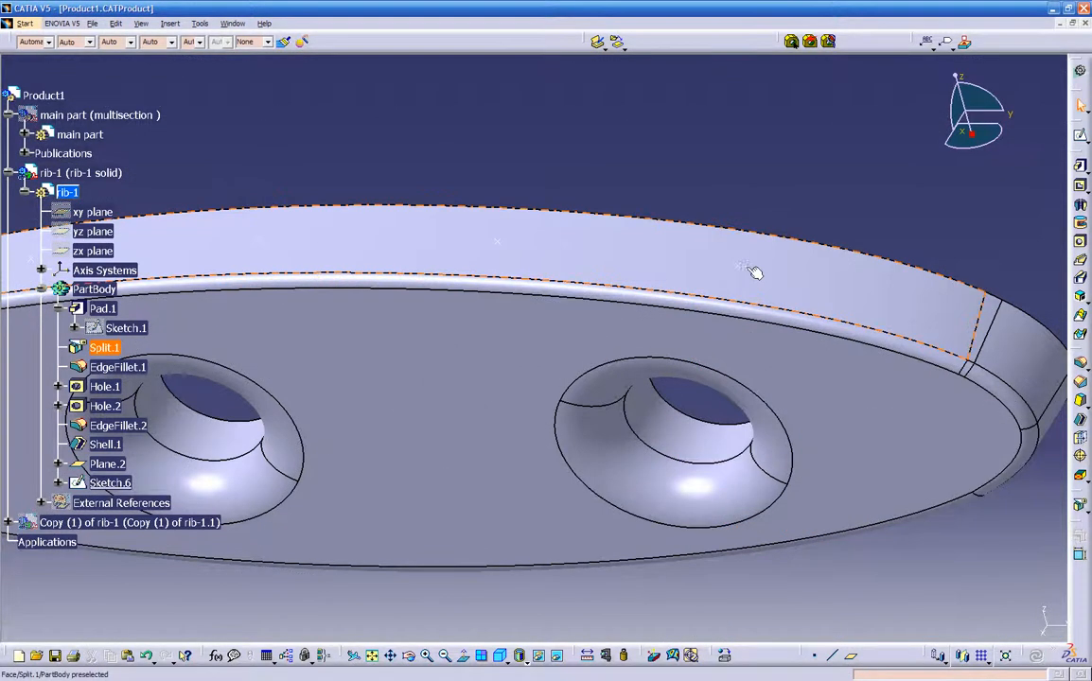
# - Create an Up To Next hole of 0.1 in diameter in the rib's upper outer surface, centred on the endmost equidistant point
pyautogui.click(739, 265)
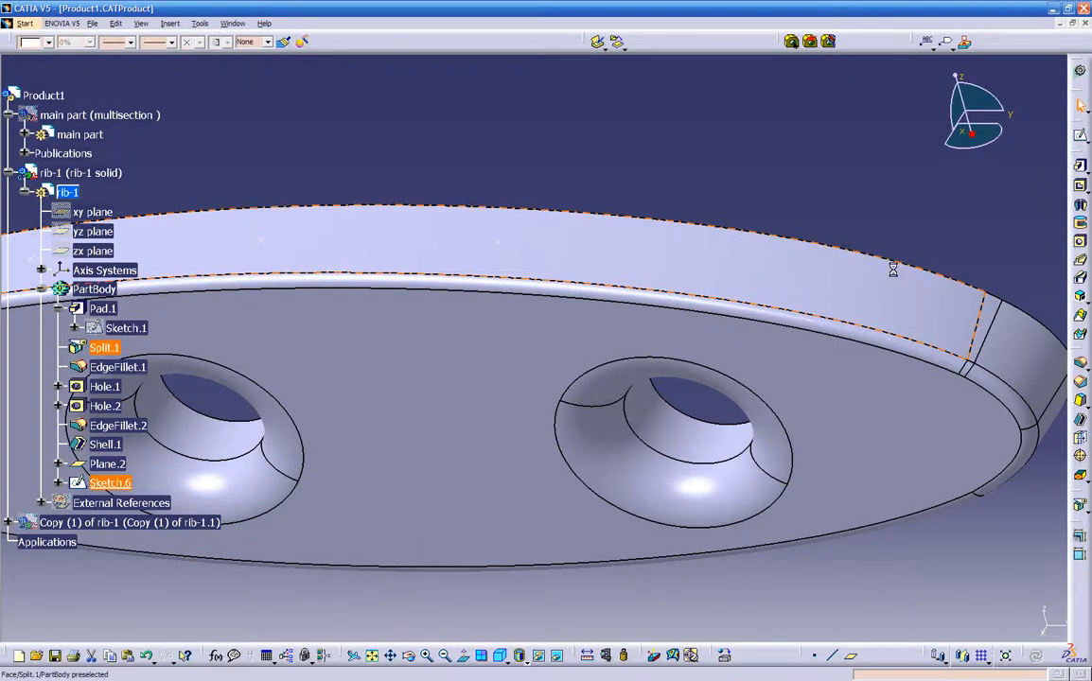
pyautogui.click(1080, 242)
pyautogui.click(801, 275)
pyautogui.moveTo(766, 307); pyautogui.dragTo(587, 339, button='middle')
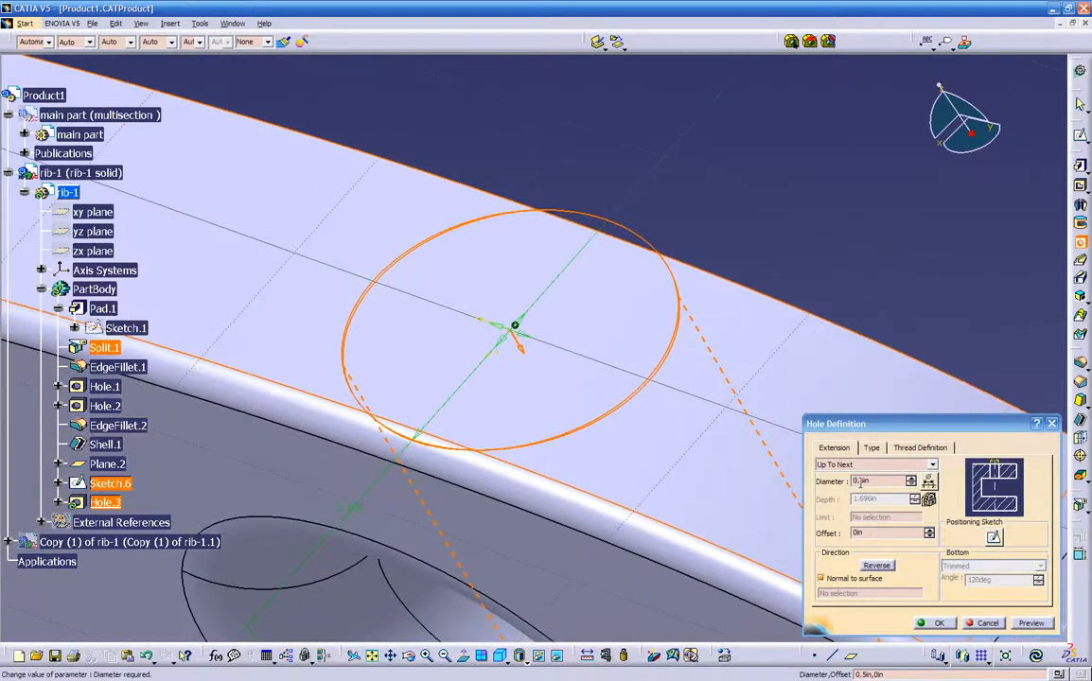
pyautogui.moveTo(874, 481); pyautogui.dragTo(826, 484)
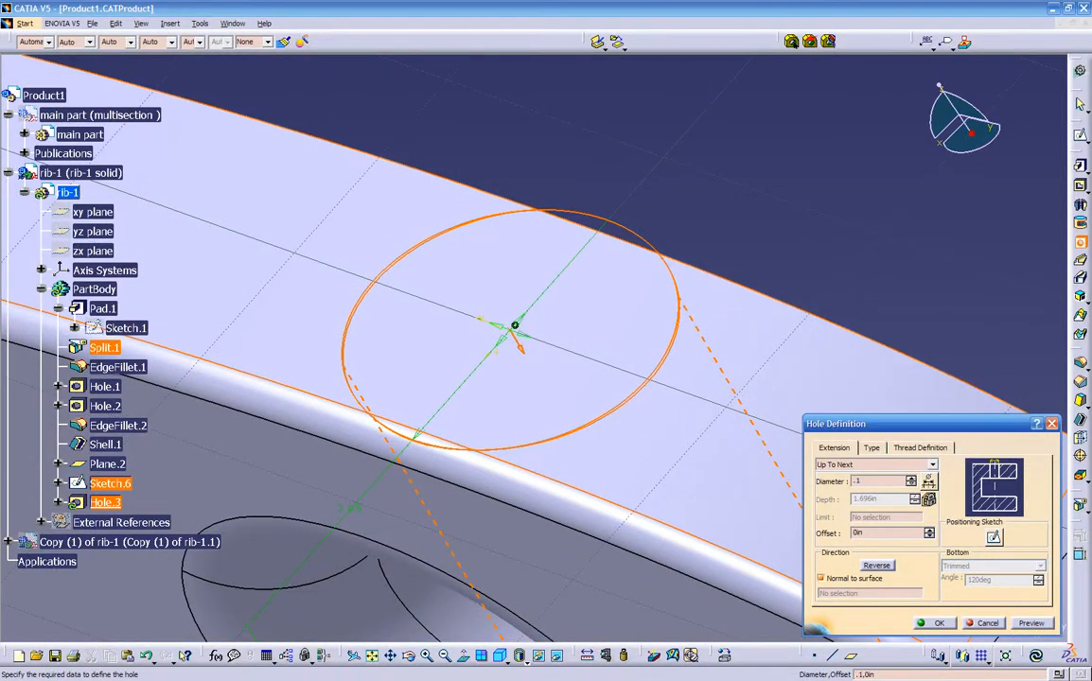
pyautogui.click(872, 465)
pyautogui.click(885, 484)
pyautogui.click(1032, 623)
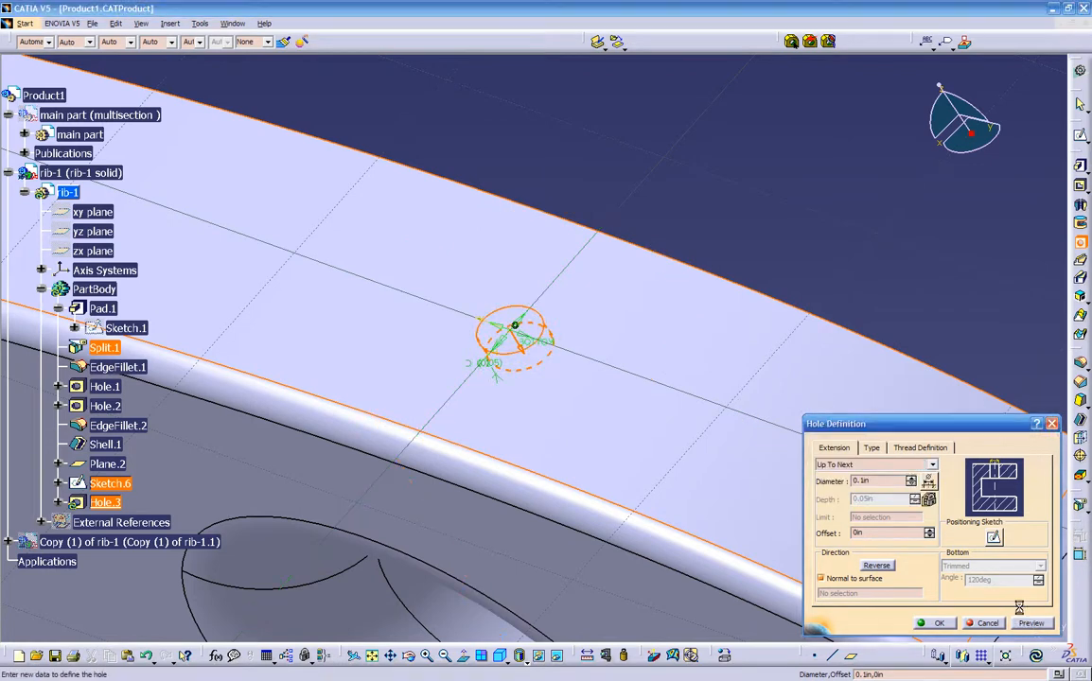
pyautogui.moveTo(816, 254); pyautogui.dragTo(560, 444, button='middle')
pyautogui.click(937, 621)
# - Create an Up To Next hole of 0.1 in diameter in rib-1's upper outer surface, centred on the second equidistant point
pyautogui.moveTo(869, 518)
pyautogui.mouseDown(button='middle')
pyautogui.moveTo(797, 536)
pyautogui.moveTo(784, 592)
pyautogui.moveTo(651, 467)
pyautogui.moveTo(670, 390)
pyautogui.mouseUp(button='middle')
pyautogui.click(465, 353)
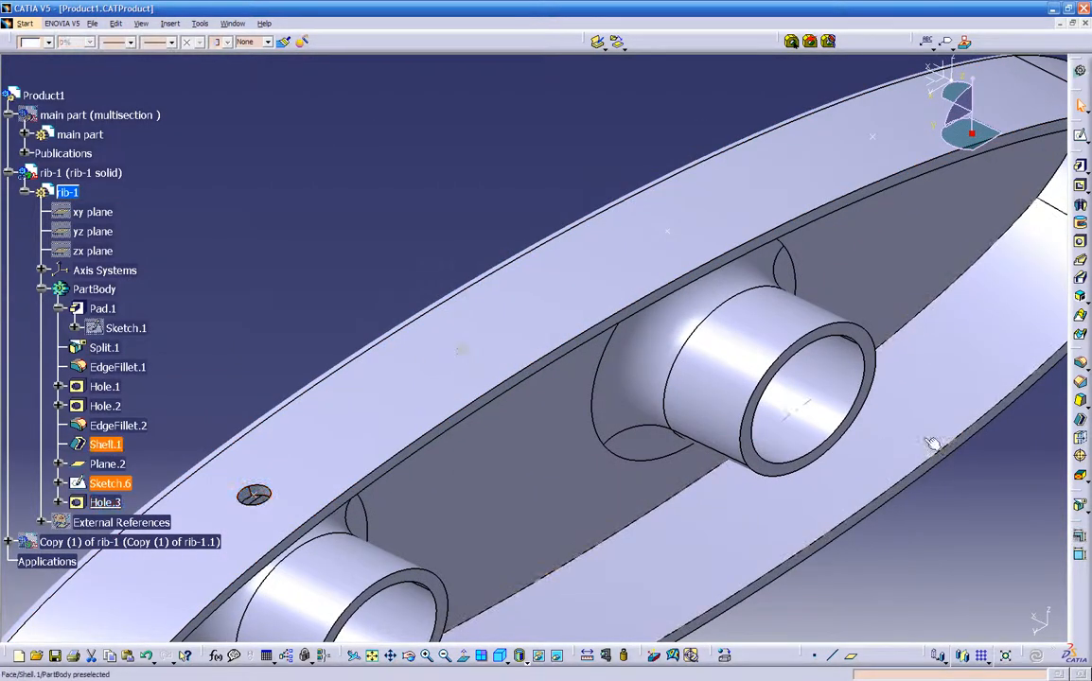
pyautogui.click(1081, 244)
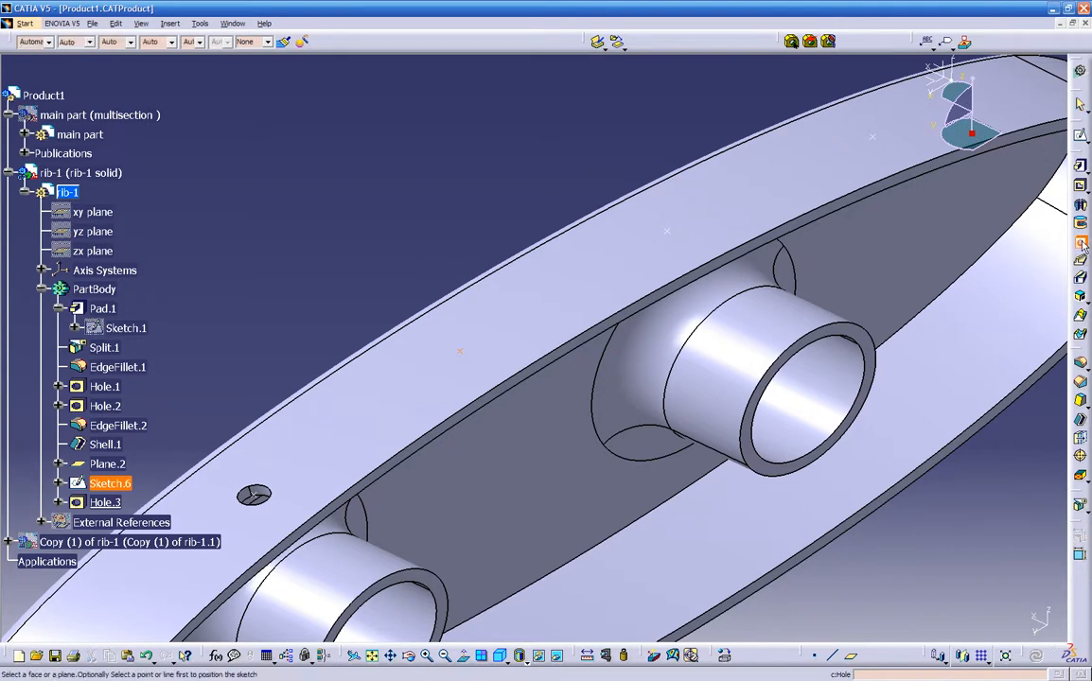
pyautogui.click(511, 310)
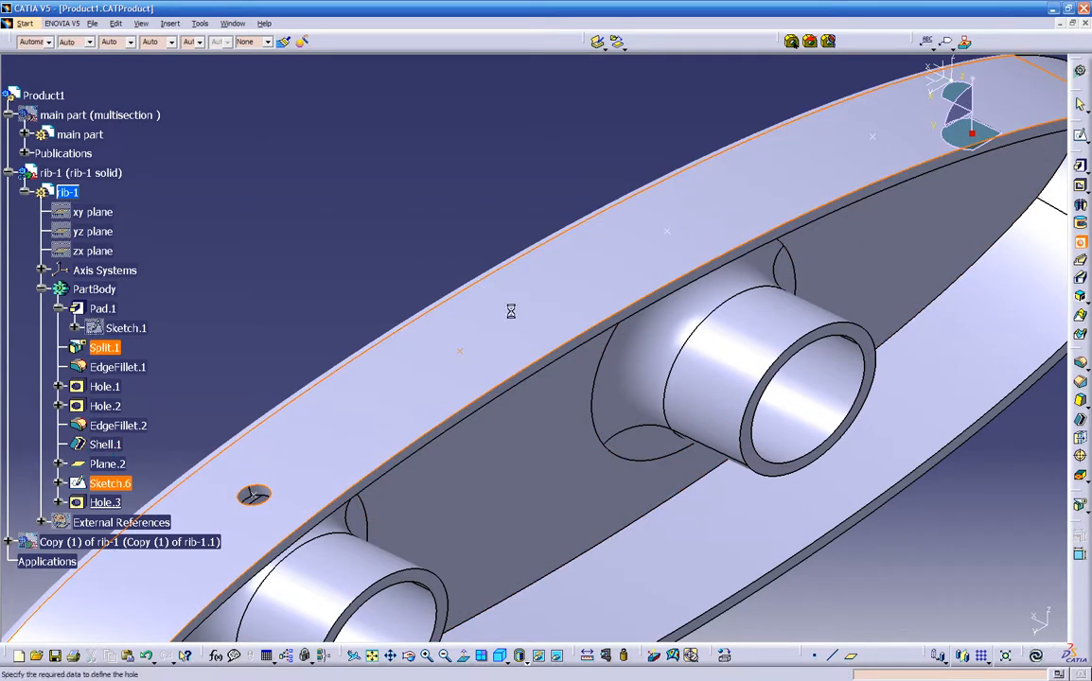
pyautogui.moveTo(569, 395)
pyautogui.mouseDown(button='middle')
pyautogui.moveTo(568, 409)
pyautogui.moveTo(721, 496)
pyautogui.mouseUp(button='middle')
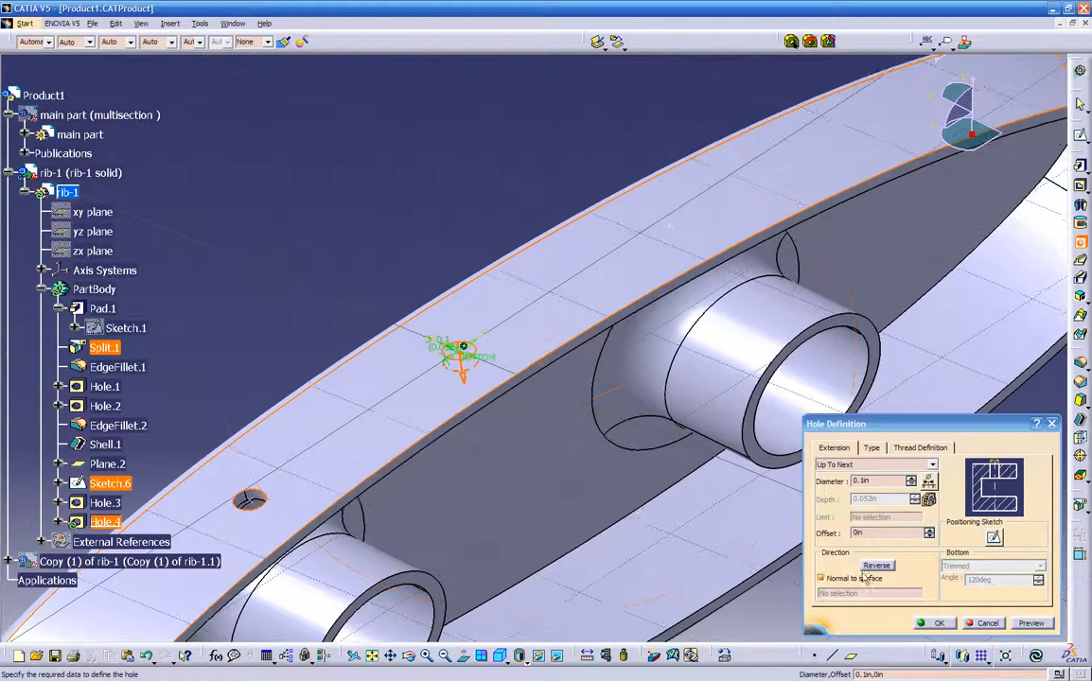
pyautogui.click(1036, 626)
pyautogui.click(943, 625)
# - Create an Up To Next hole of 0.1 in diameter in the same curved surface, centred on the third equidistant point
pyautogui.moveTo(815, 429); pyautogui.dragTo(617, 530, button='middle')
pyautogui.click(453, 260)
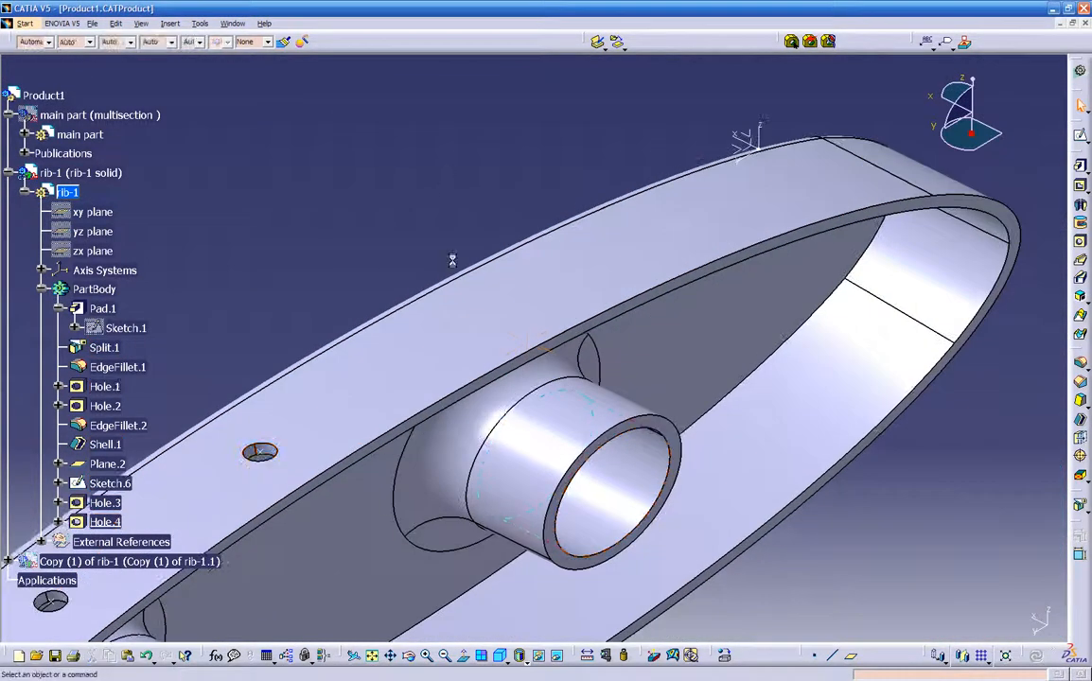
pyautogui.click(478, 331)
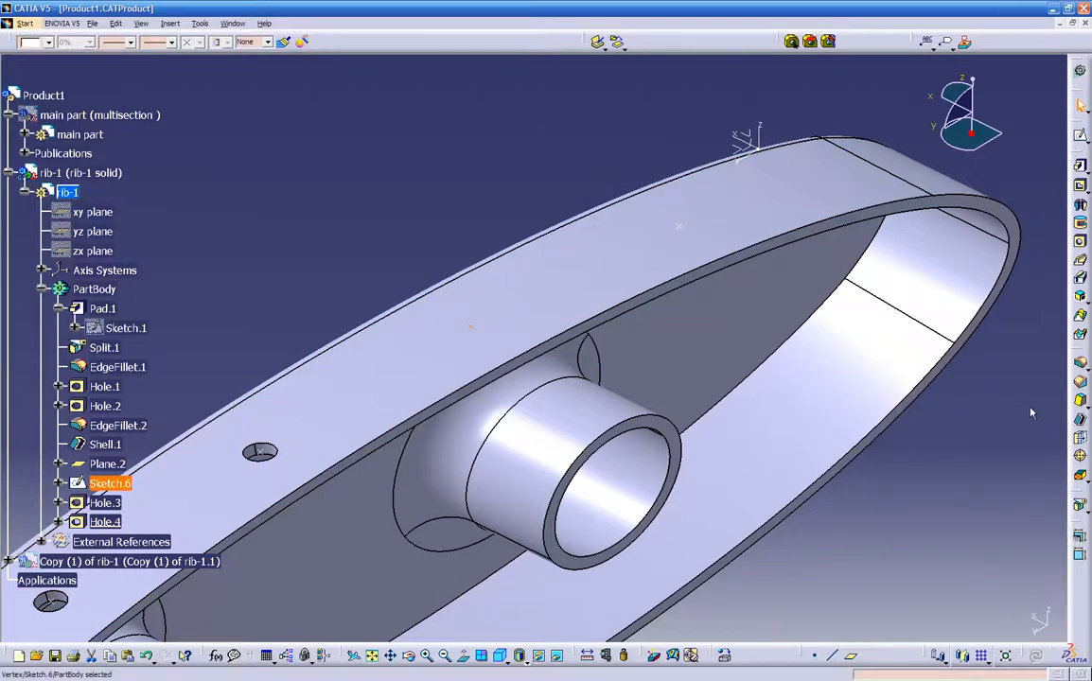
pyautogui.click(1080, 242)
pyautogui.click(473, 326)
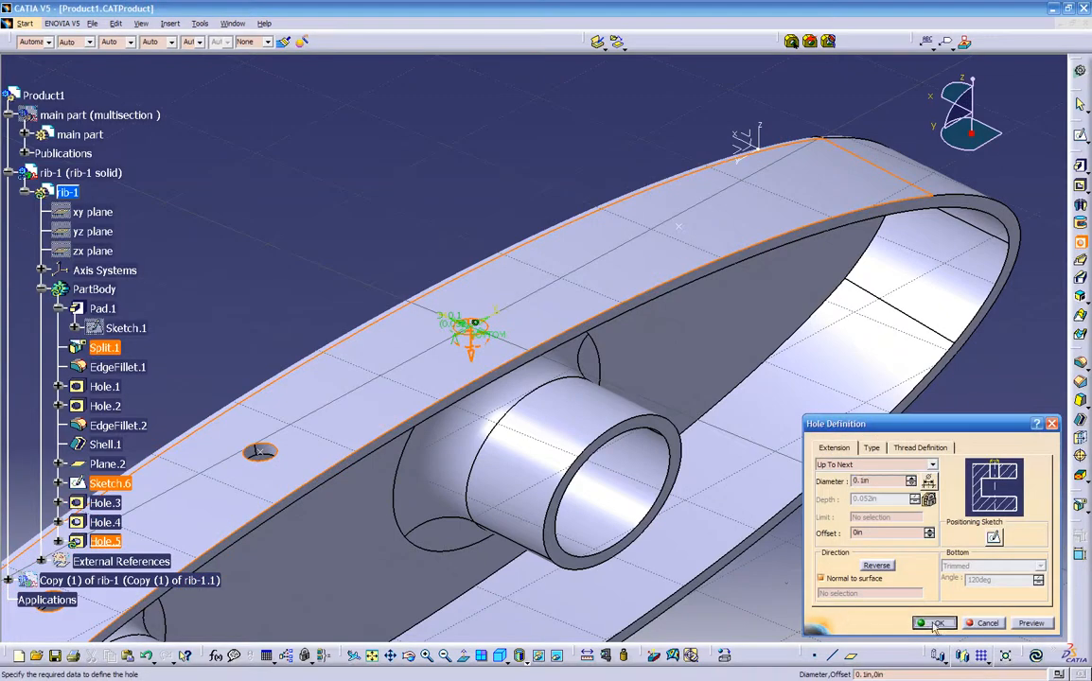
pyautogui.click(935, 623)
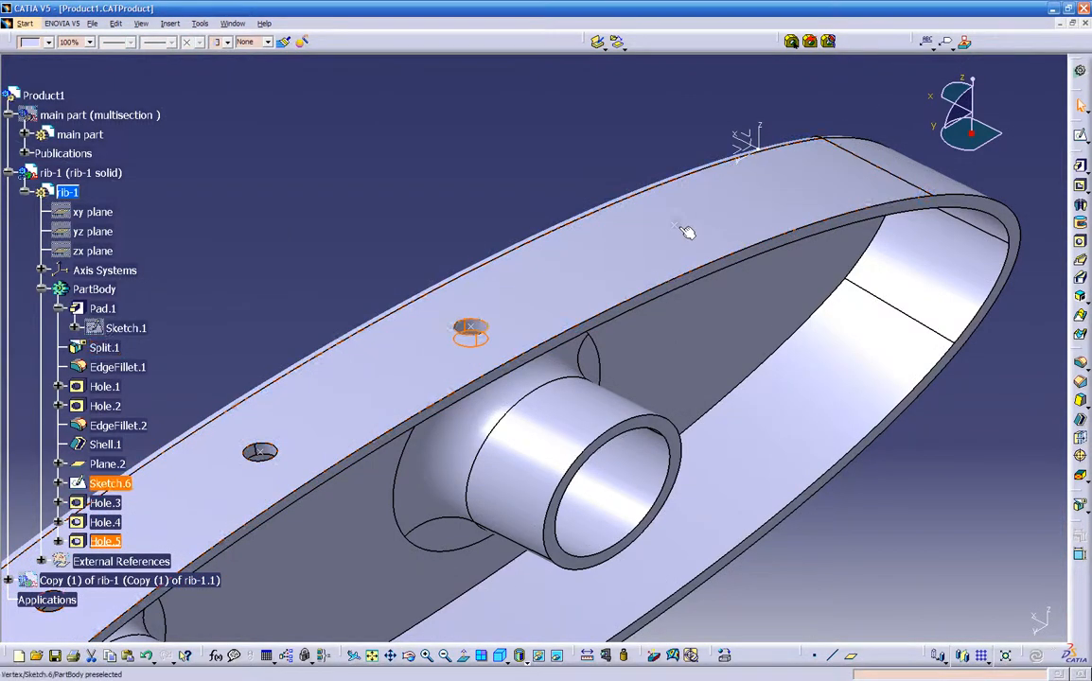
# - Create the last 0.1 in Up To Next hole in the curved surface, centred on the fourth equidistant point
pyautogui.click(1081, 244)
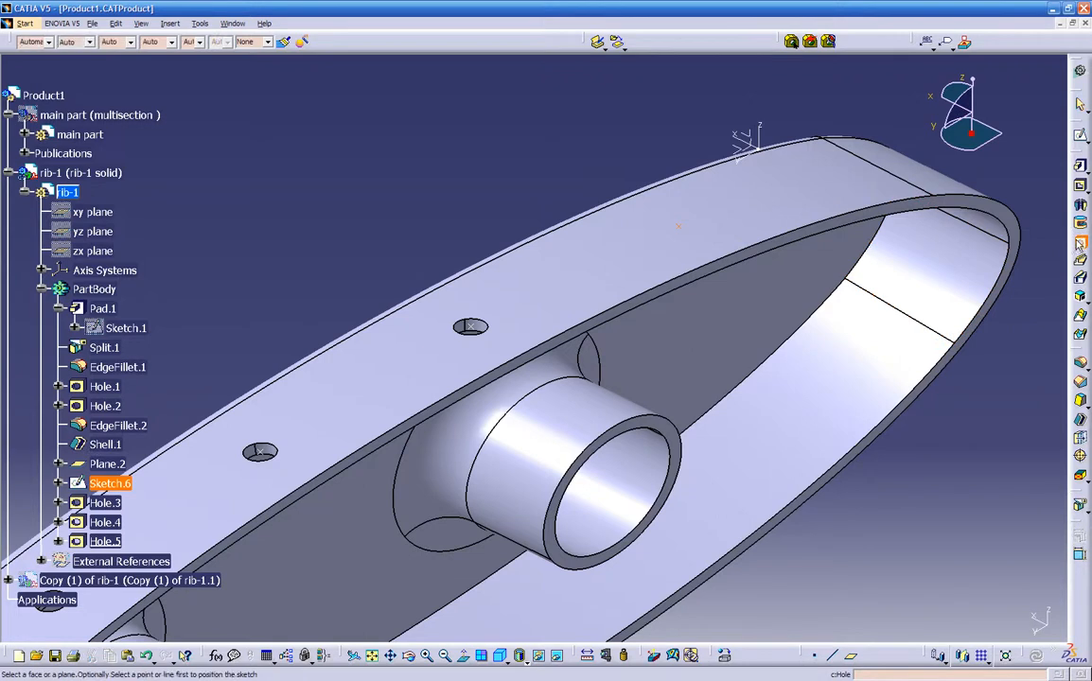
pyautogui.click(676, 225)
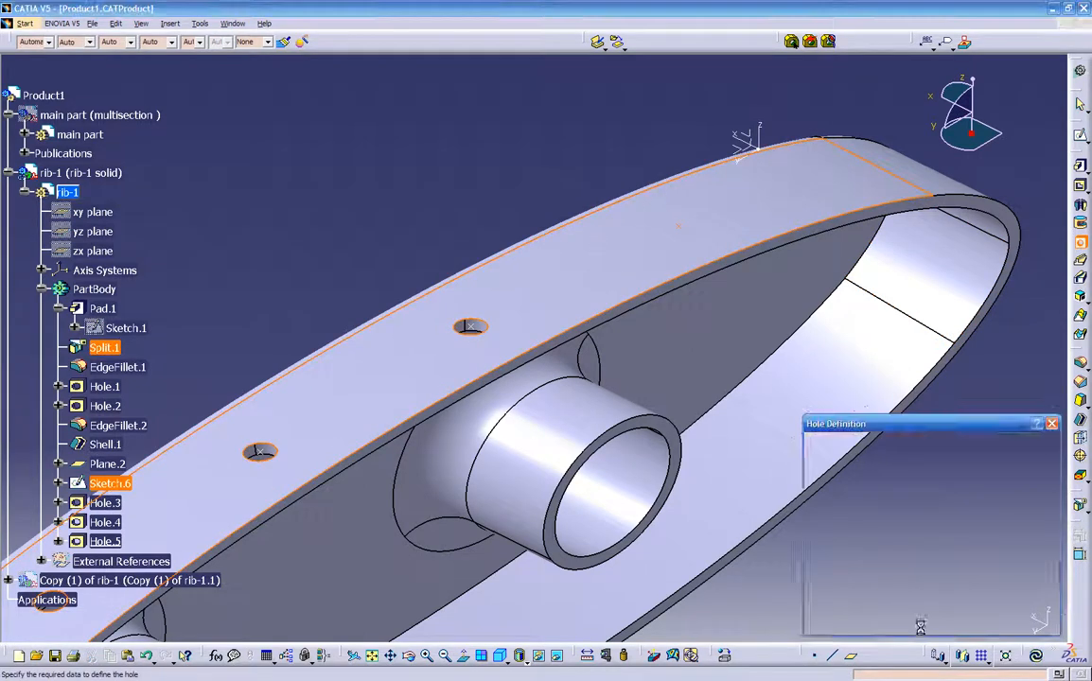
pyautogui.click(923, 631)
# - Sketch four points on rib-1's flat closed face, one near each end and two between the large flanged holes, and exit the sketch
pyautogui.moveTo(728, 497); pyautogui.dragTo(532, 492, button='middle')
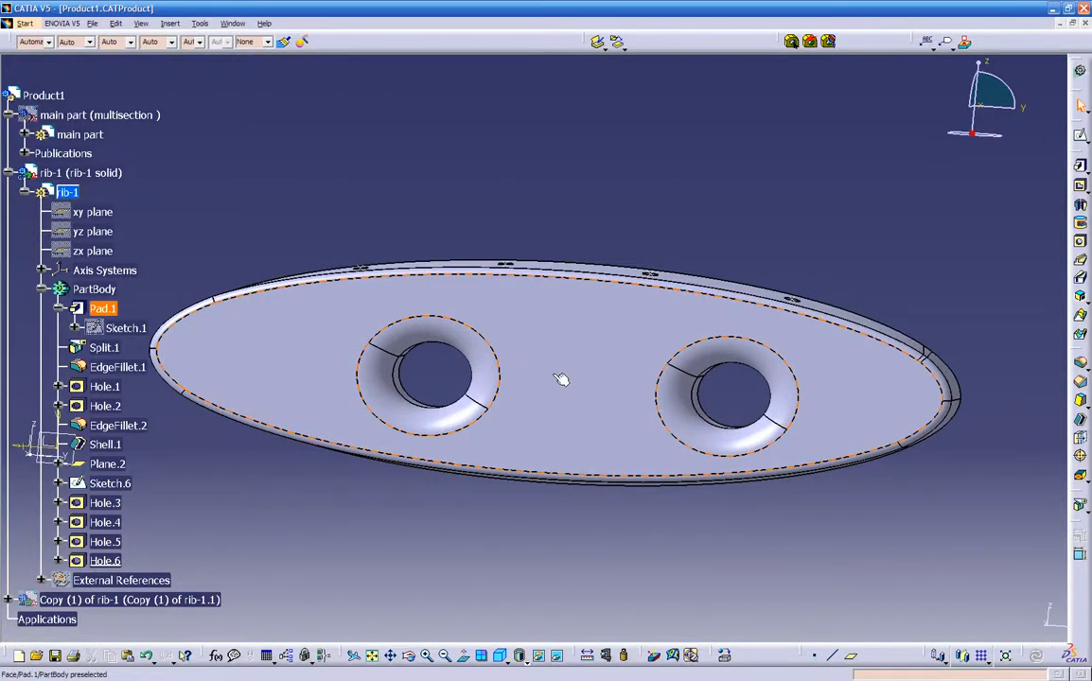
pyautogui.moveTo(582, 520); pyautogui.dragTo(767, 451, button='middle')
pyautogui.click(693, 303)
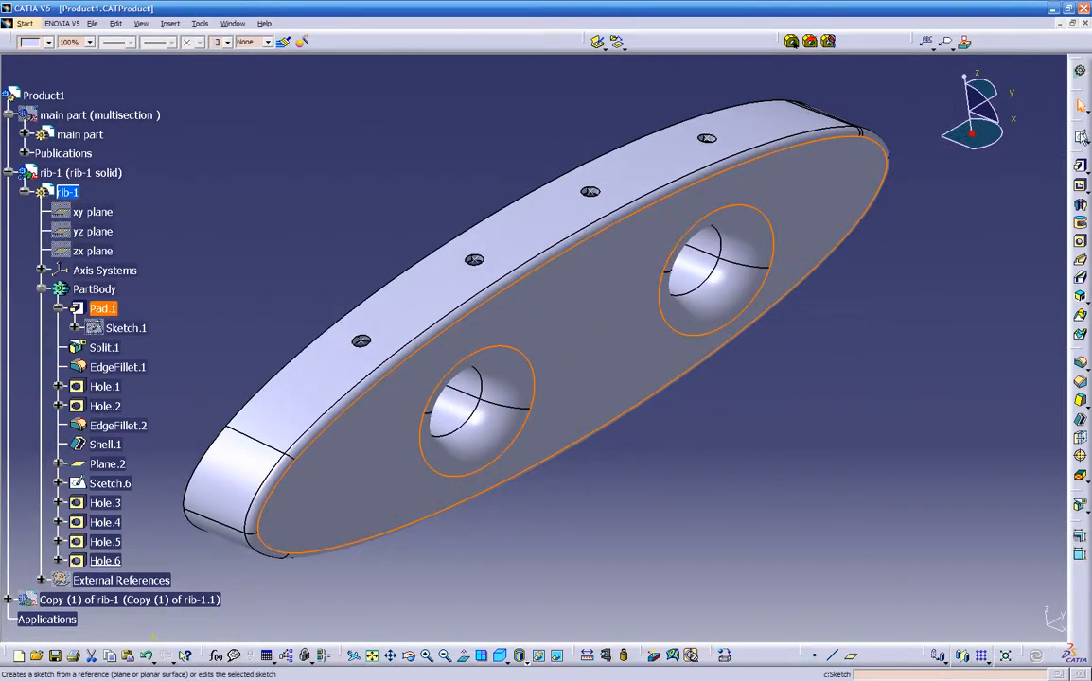
pyautogui.click(1082, 137)
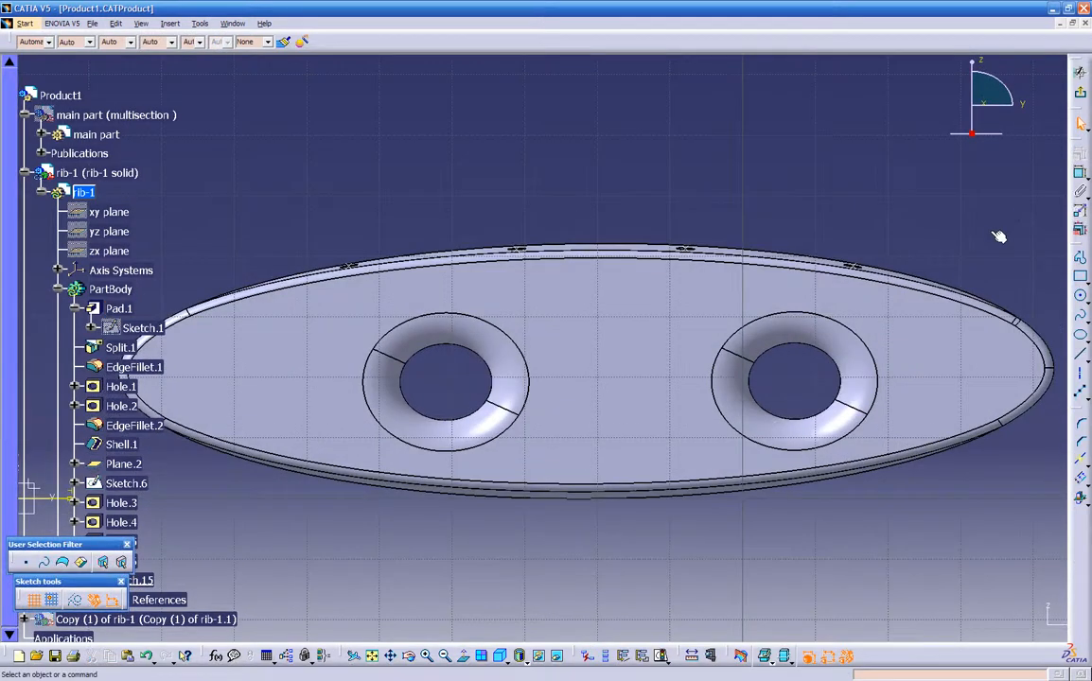
pyautogui.moveTo(716, 329)
pyautogui.mouseDown(button='middle')
pyautogui.moveTo(702, 363)
pyautogui.moveTo(712, 348)
pyautogui.mouseUp(button='middle')
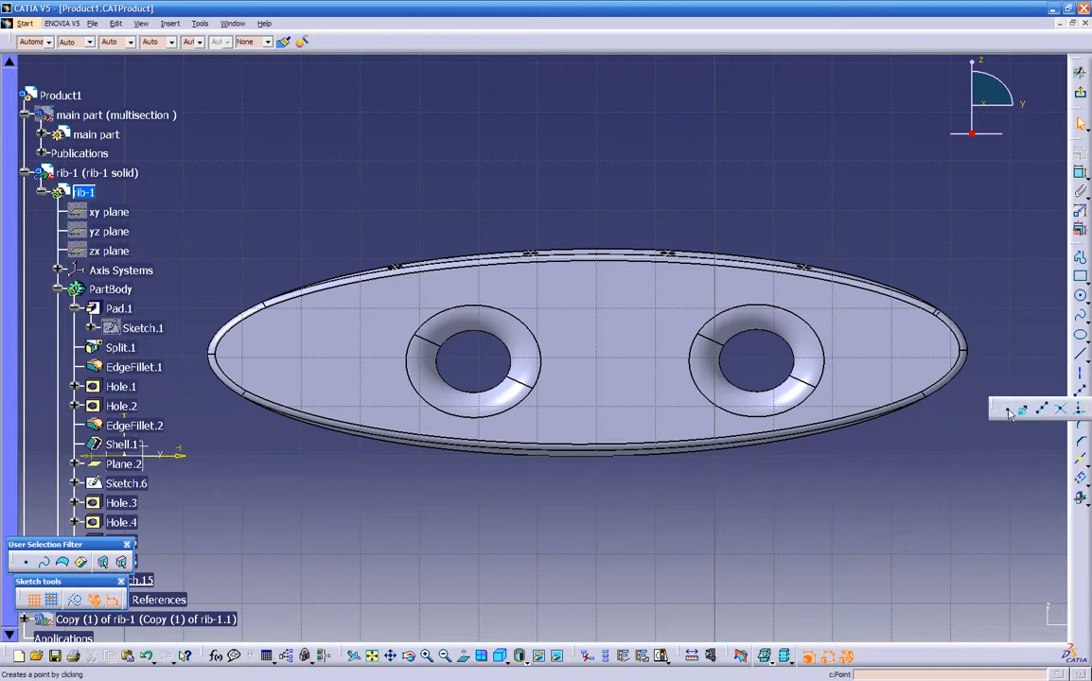
pyautogui.click(1080, 393)
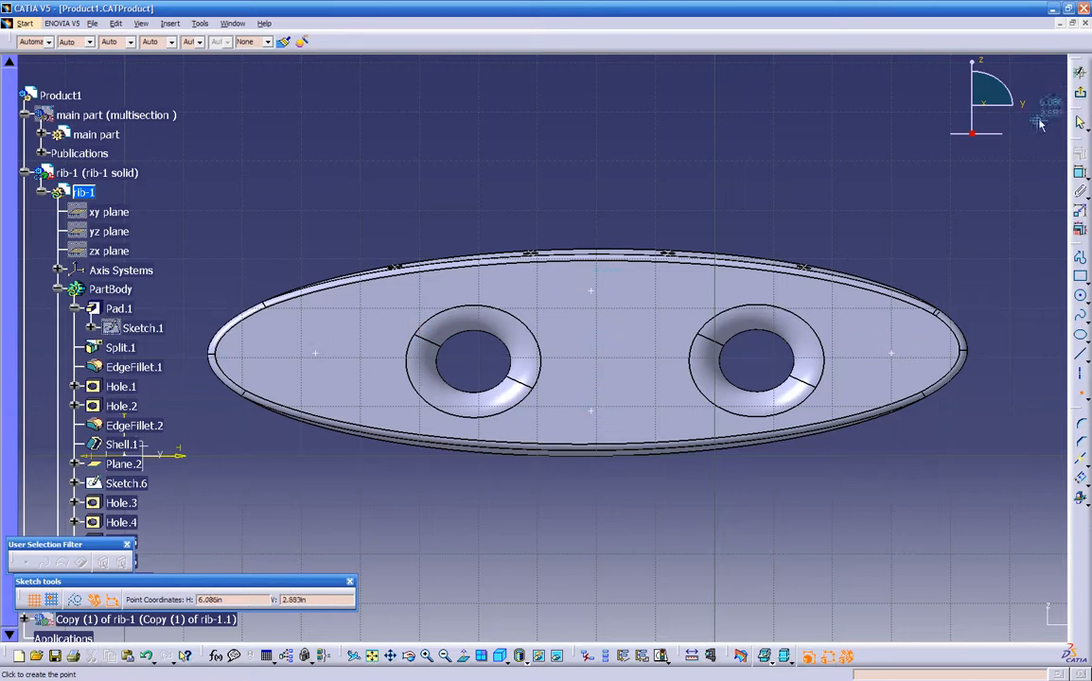
pyautogui.click(1076, 91)
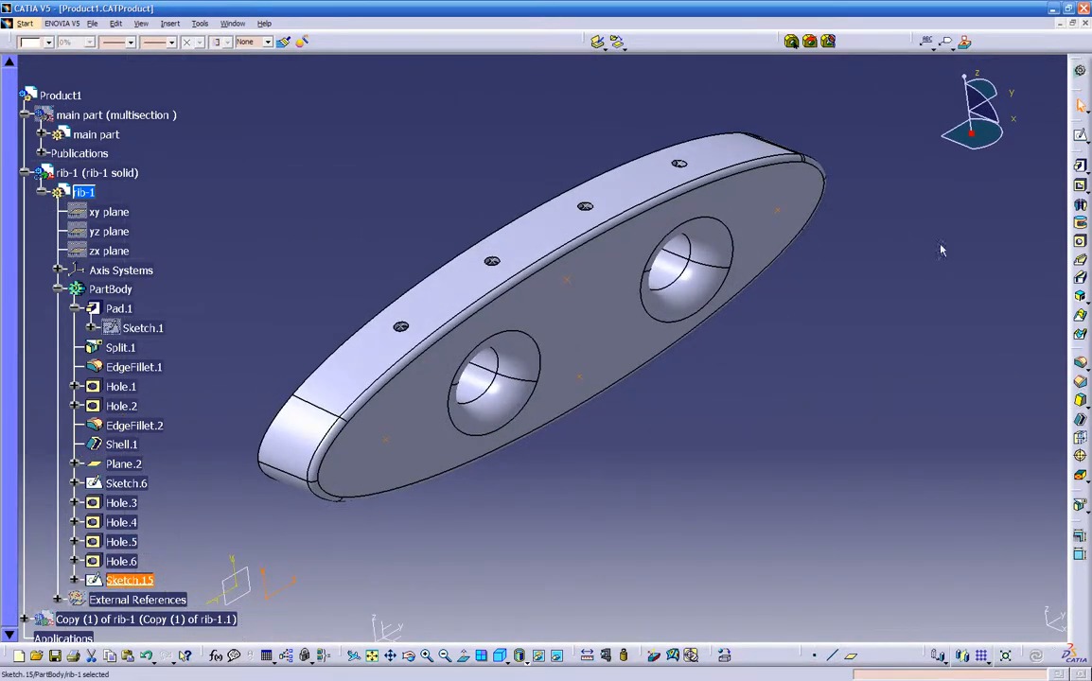
# - Create an Up To Next hole of 0.25 in diameter in the flat face, centred on the sketched point at the end farthest from the others
pyautogui.click(834, 423)
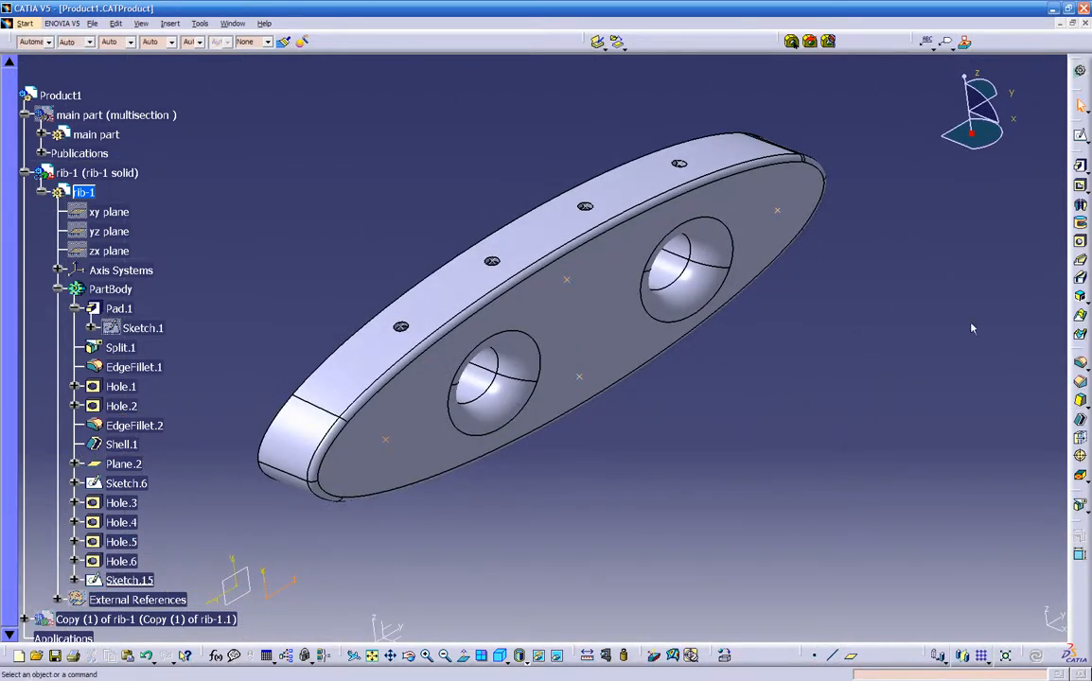
pyautogui.click(385, 439)
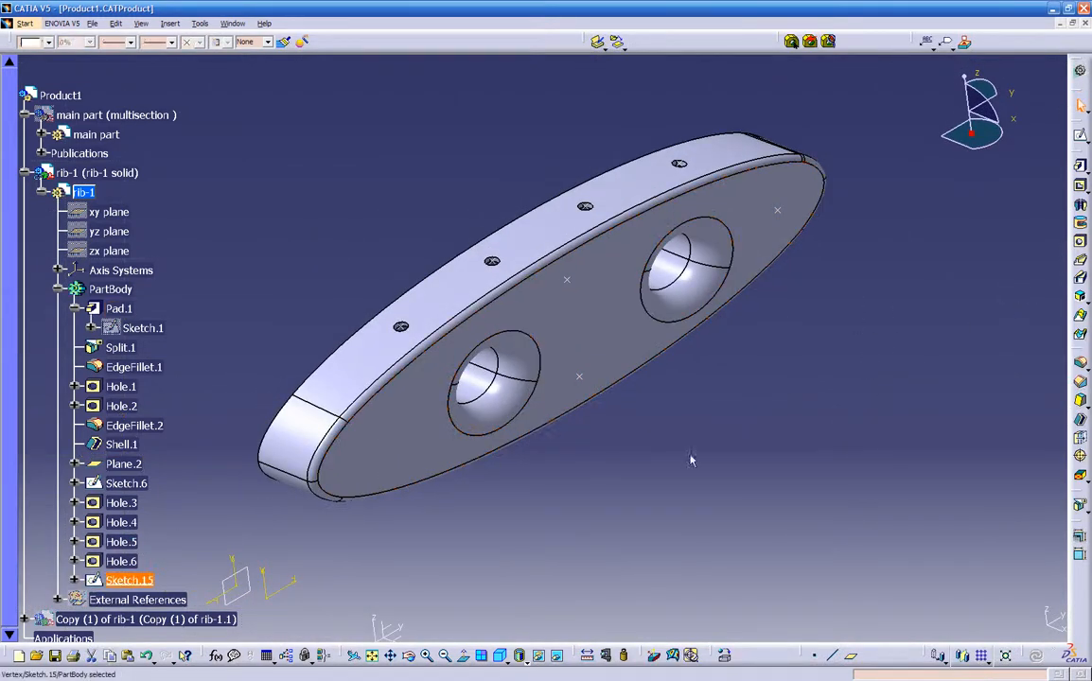
pyautogui.click(1081, 242)
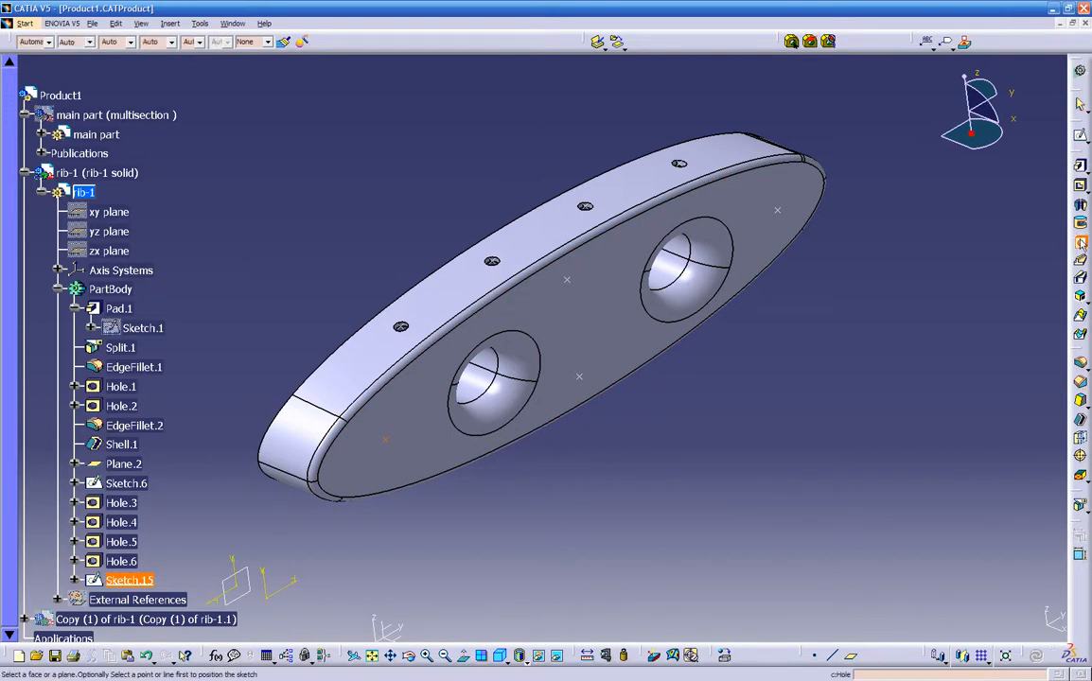
pyautogui.click(487, 433)
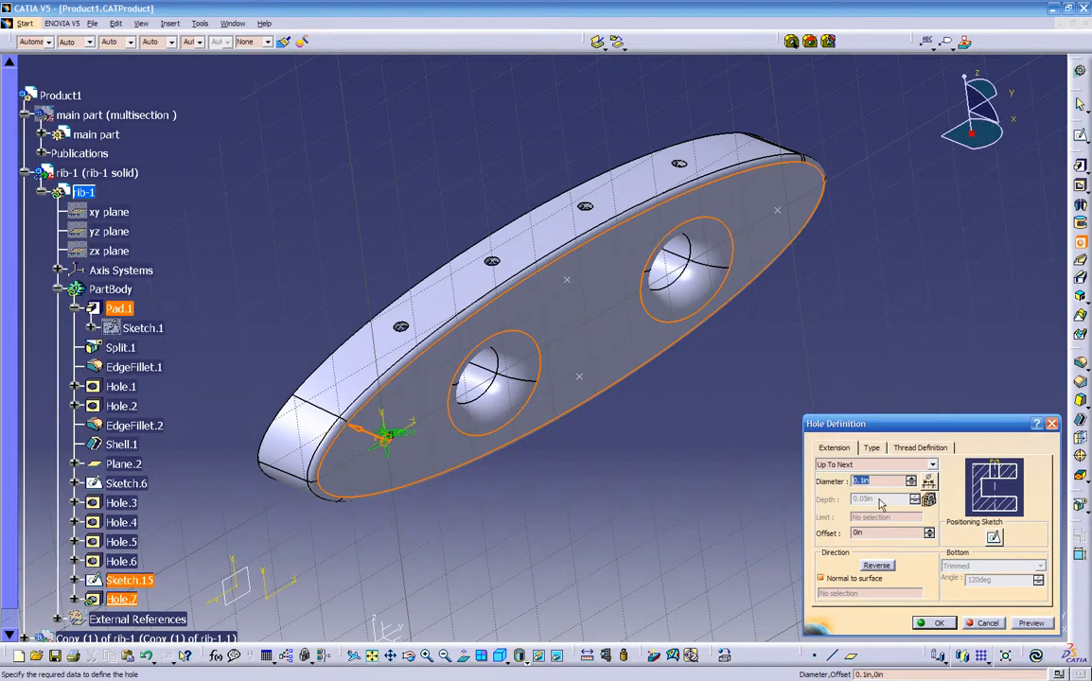
pyautogui.click(1029, 623)
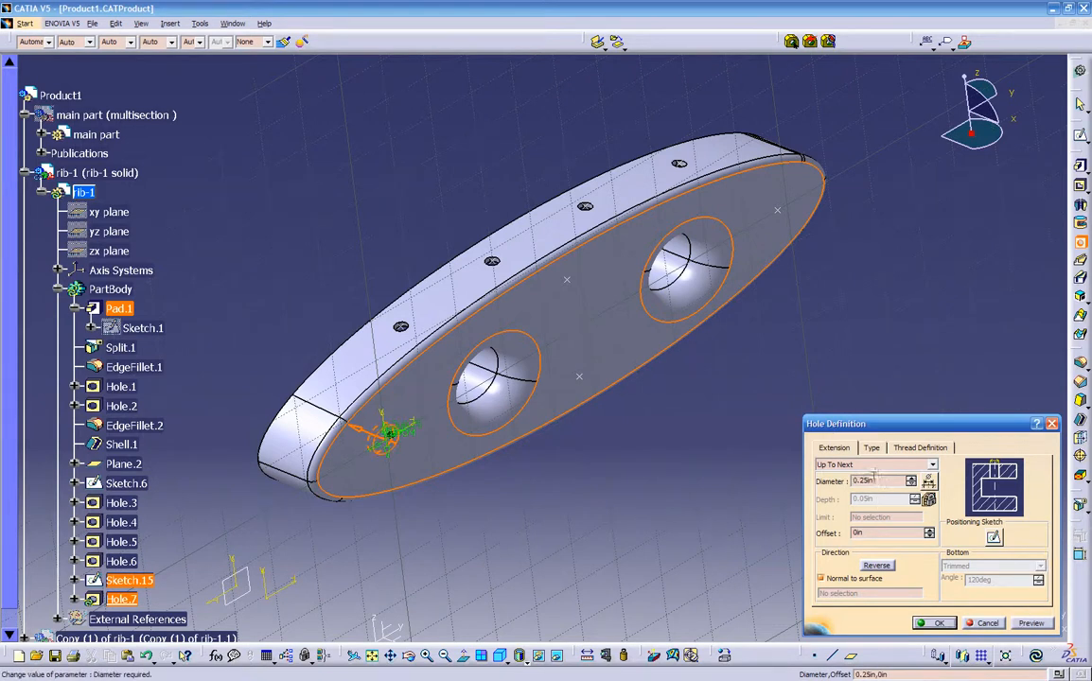
pyautogui.click(935, 623)
pyautogui.moveTo(629, 465); pyautogui.dragTo(581, 404, button='middle')
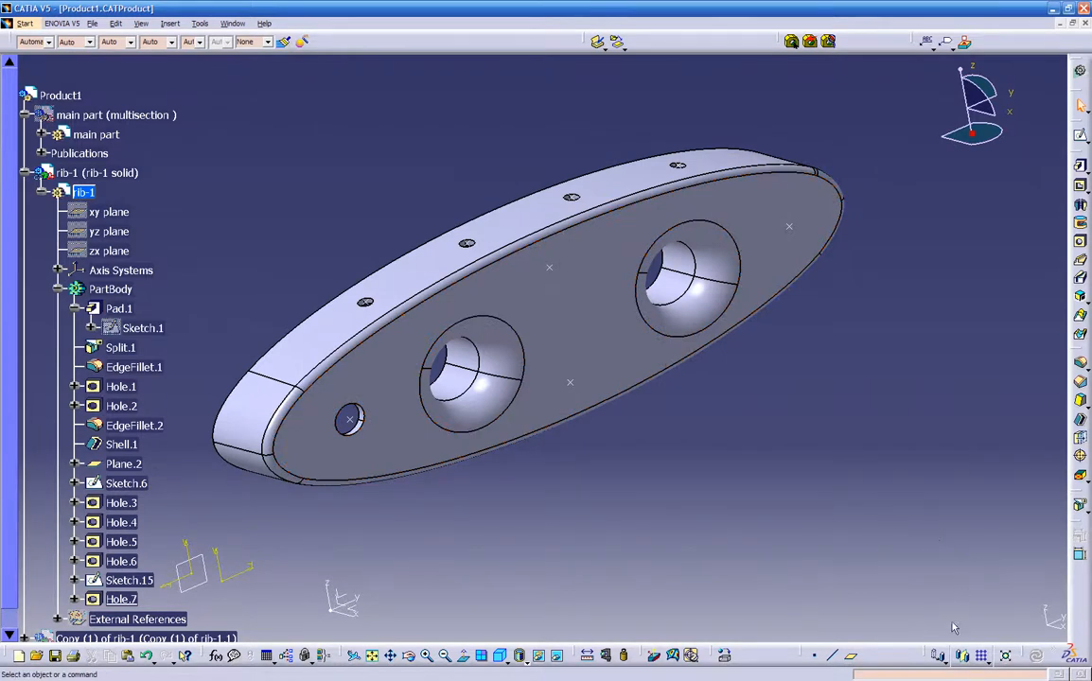
pyautogui.click(989, 665)
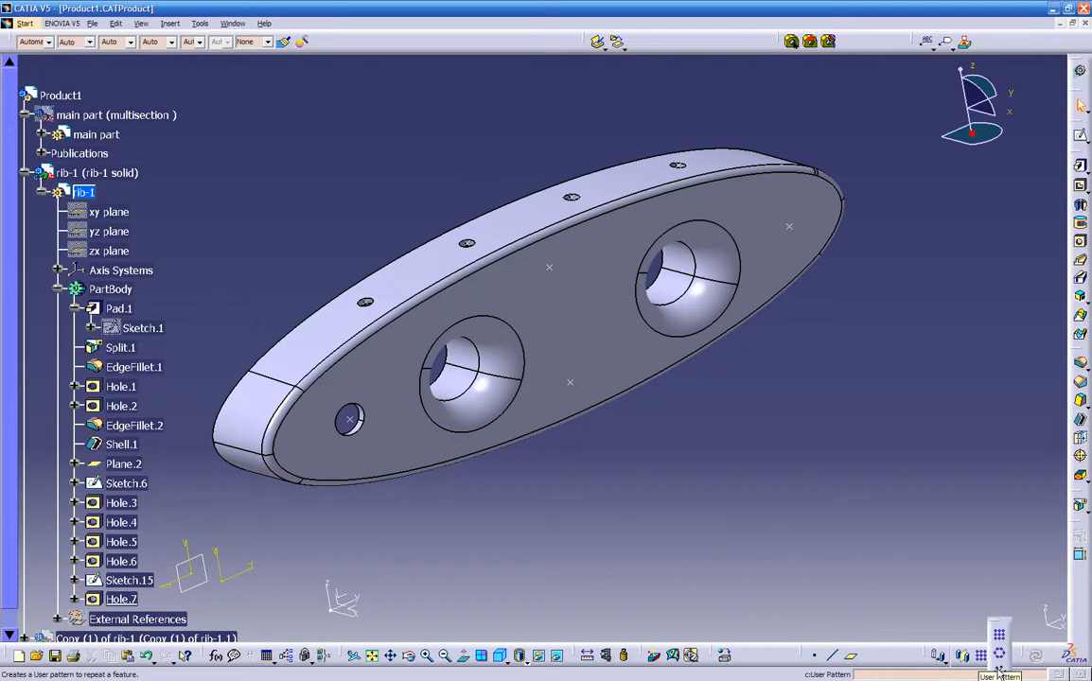
pyautogui.click(1000, 672)
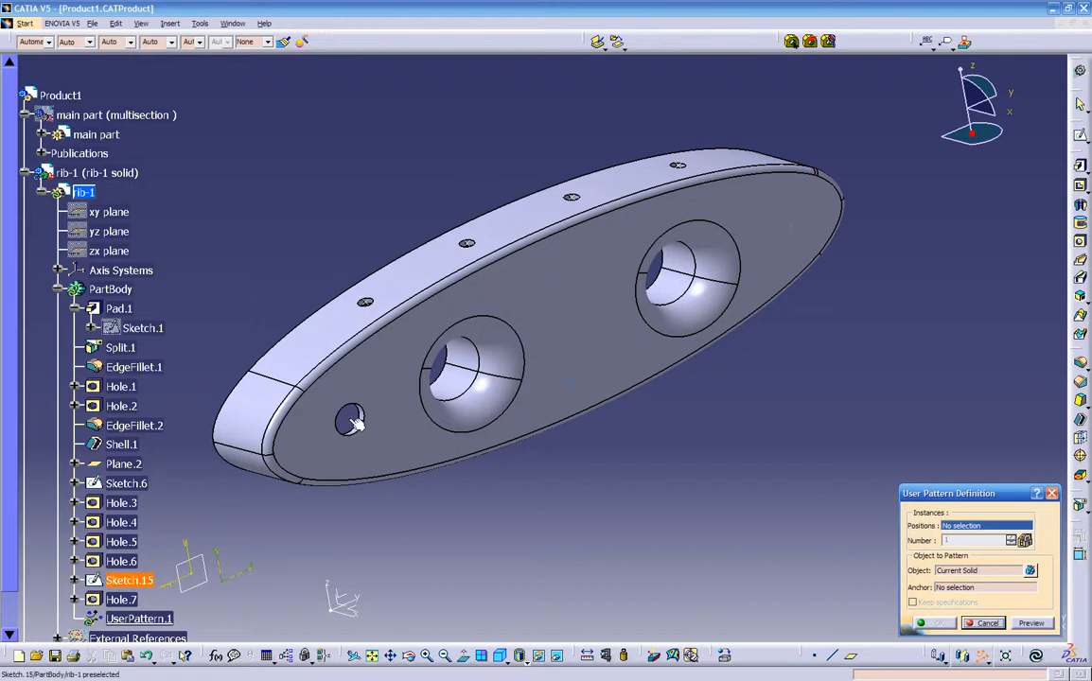
pyautogui.click(348, 419)
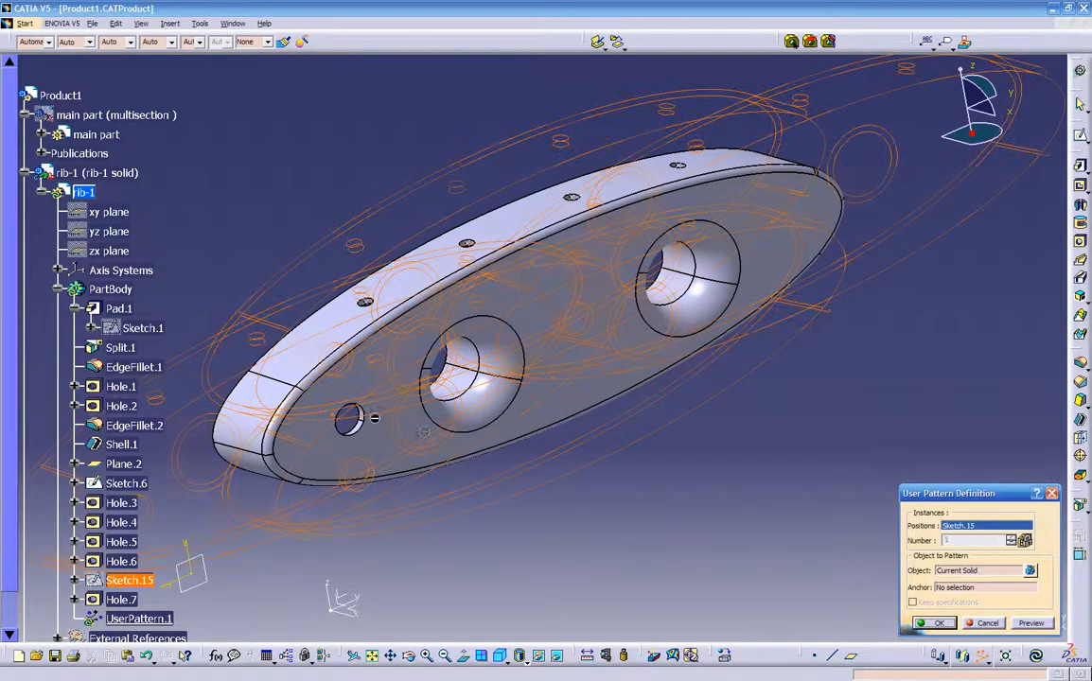
pyautogui.click(985, 625)
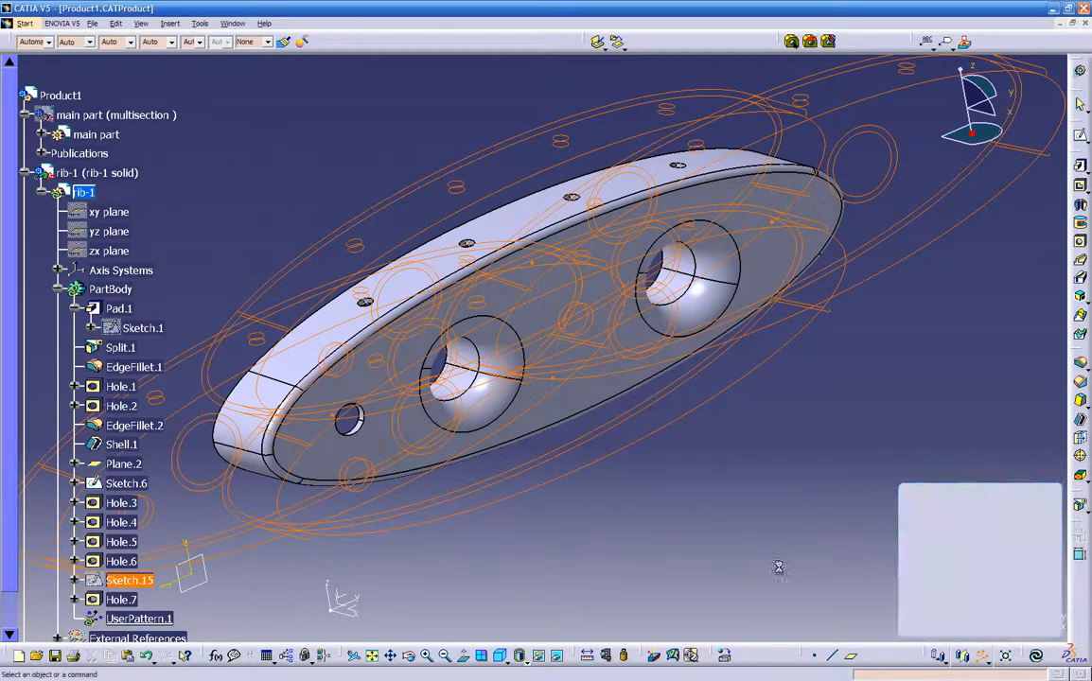
# - Preview a user pattern of Hole.7 at the points of Sketch.15, and cancel the definition
pyautogui.moveTo(551, 532); pyautogui.dragTo(562, 511, button='middle')
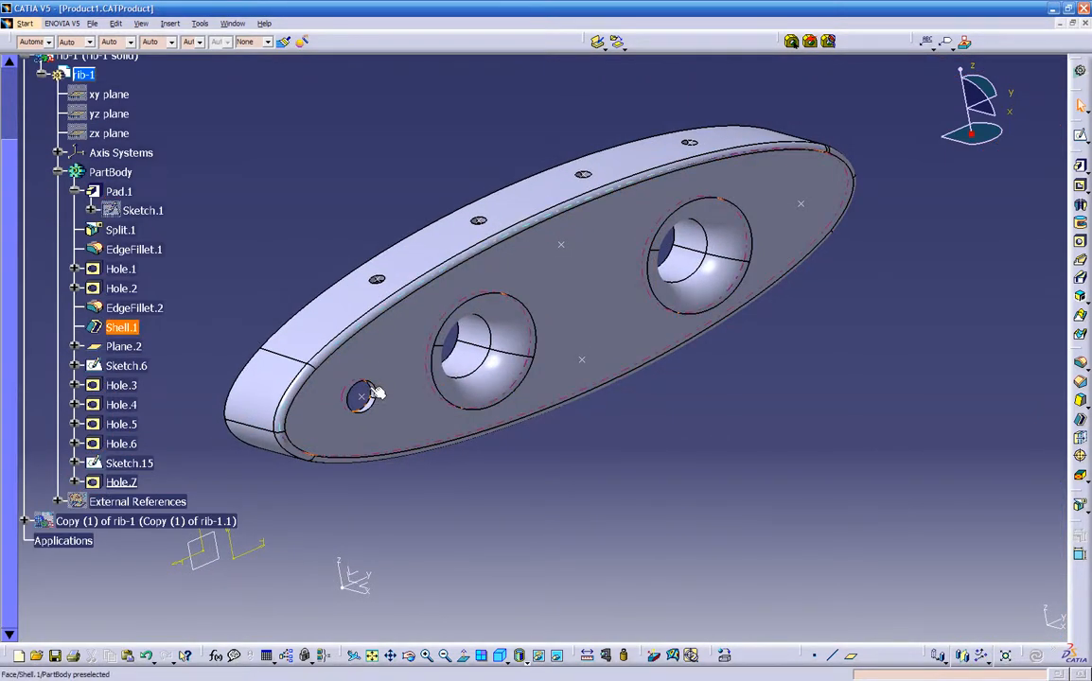
pyautogui.moveTo(382, 428); pyautogui.dragTo(370, 353, button='middle')
pyautogui.moveTo(55, 454); pyautogui.dragTo(653, 405, button='middle')
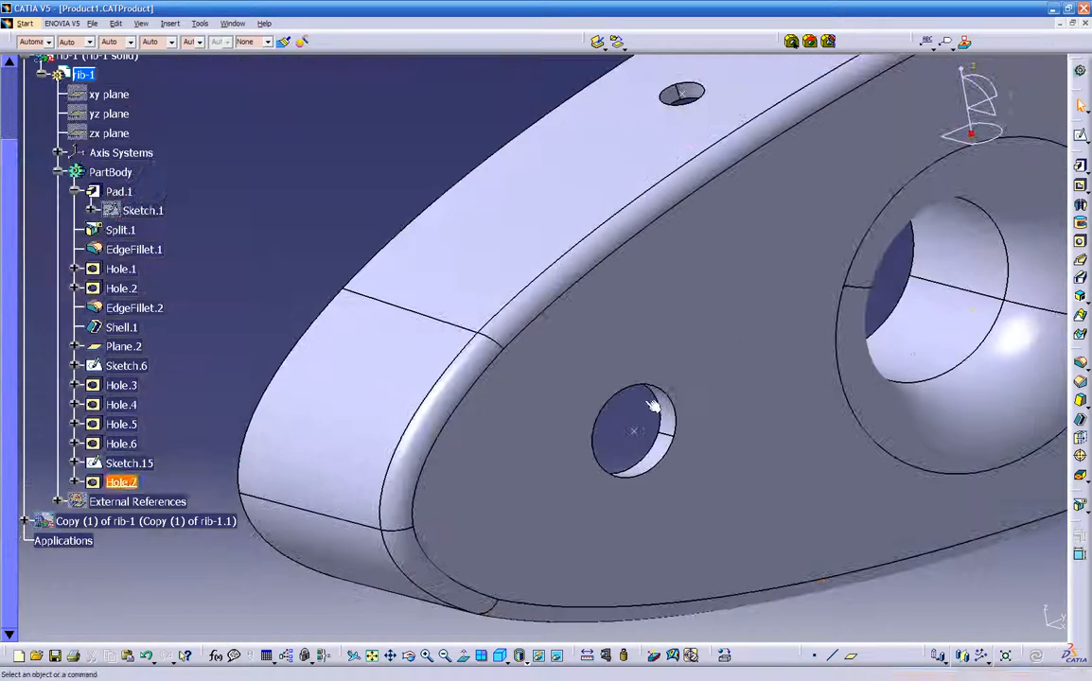
pyautogui.click(648, 471)
pyautogui.moveTo(719, 427); pyautogui.dragTo(728, 511, button='middle')
pyautogui.moveTo(896, 454); pyautogui.dragTo(675, 473, button='middle')
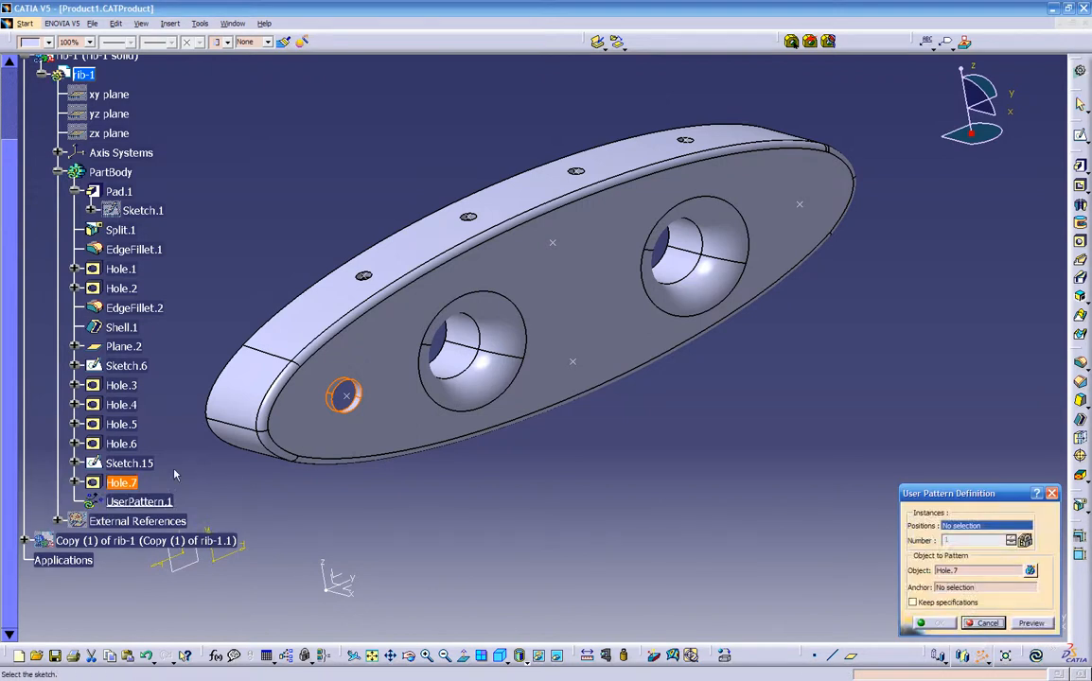
pyautogui.click(129, 463)
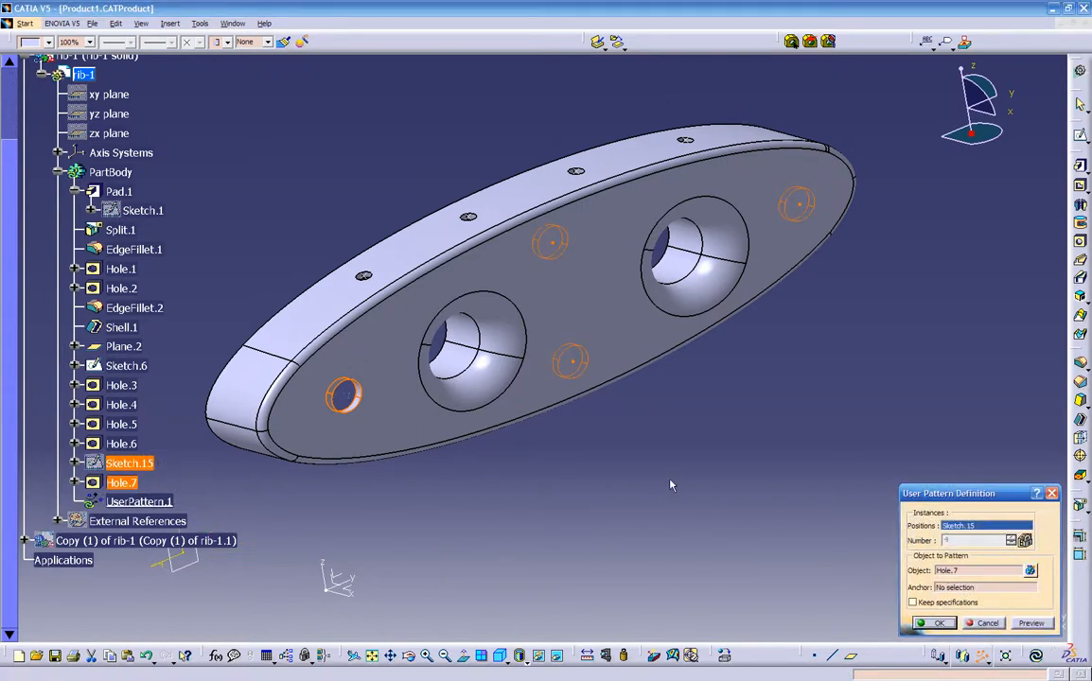
pyautogui.click(1032, 622)
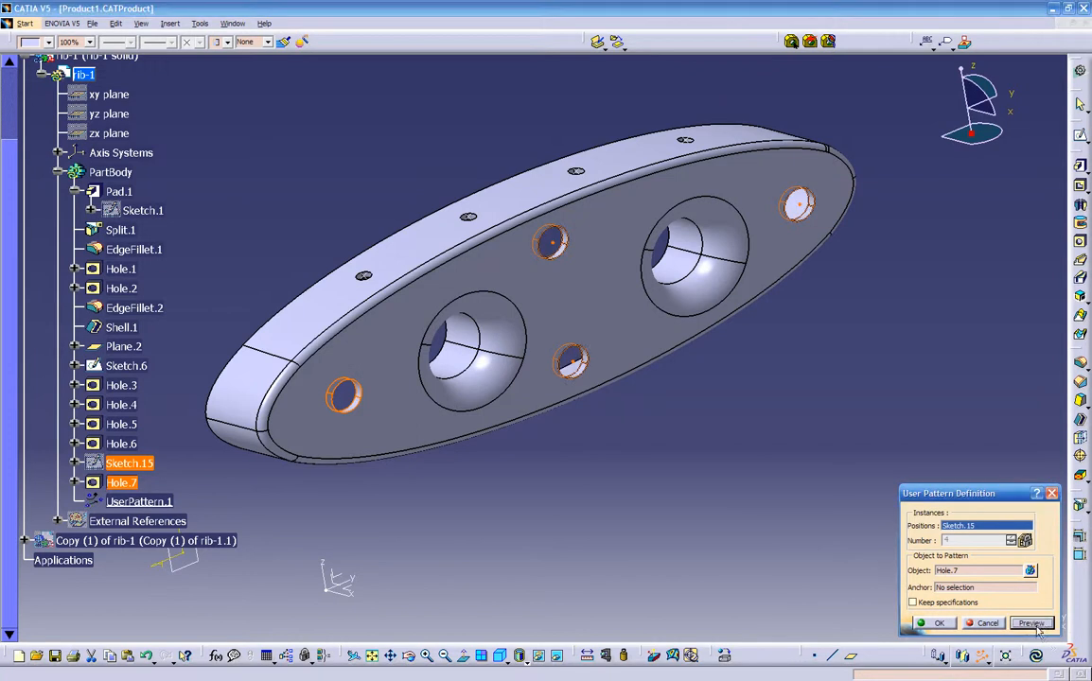
pyautogui.moveTo(678, 543); pyautogui.dragTo(846, 595, button='middle')
pyautogui.click(984, 624)
# - Create a user pattern of Hole.7 on rib-1's flat face, using the points of Sketch.15 as positions
pyautogui.moveTo(704, 506); pyautogui.dragTo(809, 490, button='middle')
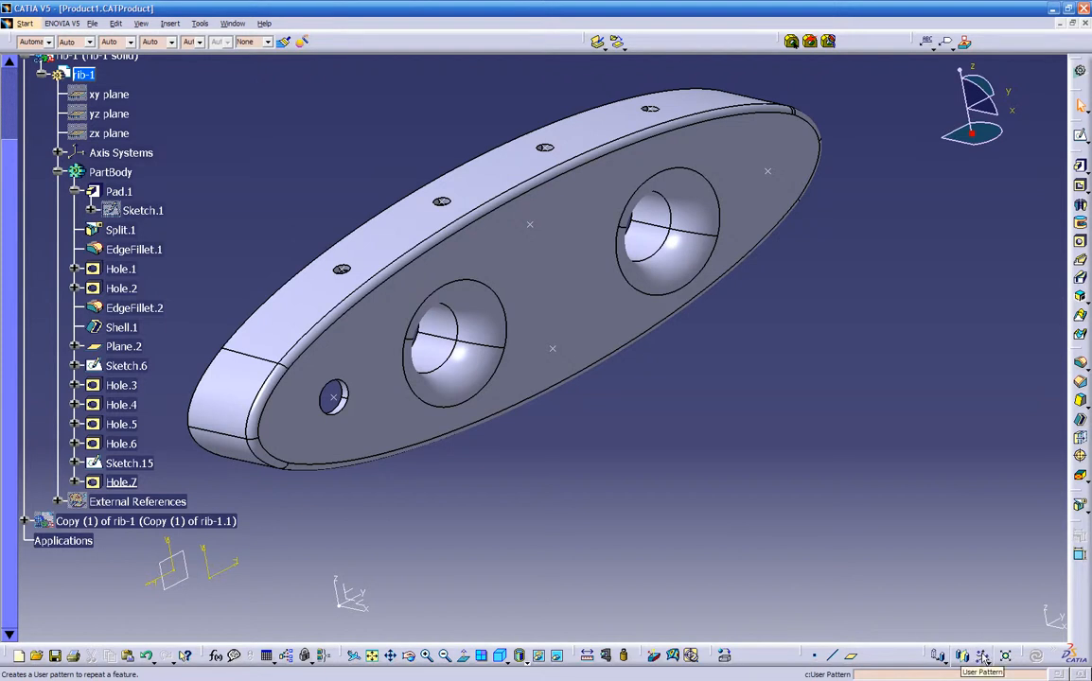
pyautogui.moveTo(496, 479); pyautogui.dragTo(511, 312, button='middle')
pyautogui.moveTo(344, 393); pyautogui.dragTo(470, 350, button='middle')
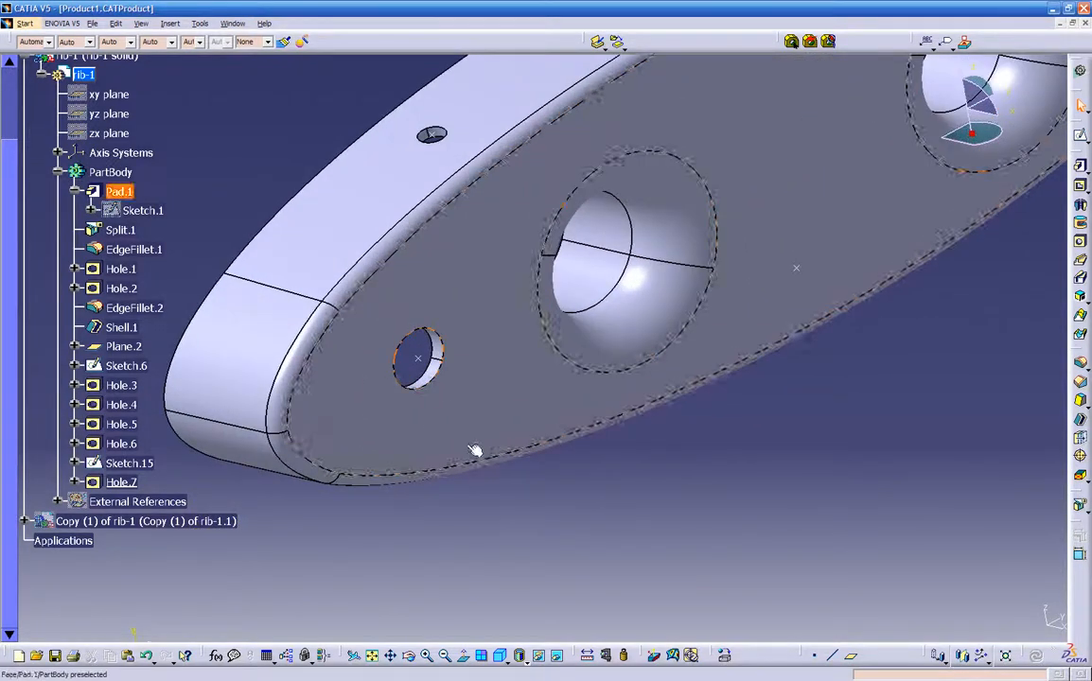
pyautogui.click(442, 352)
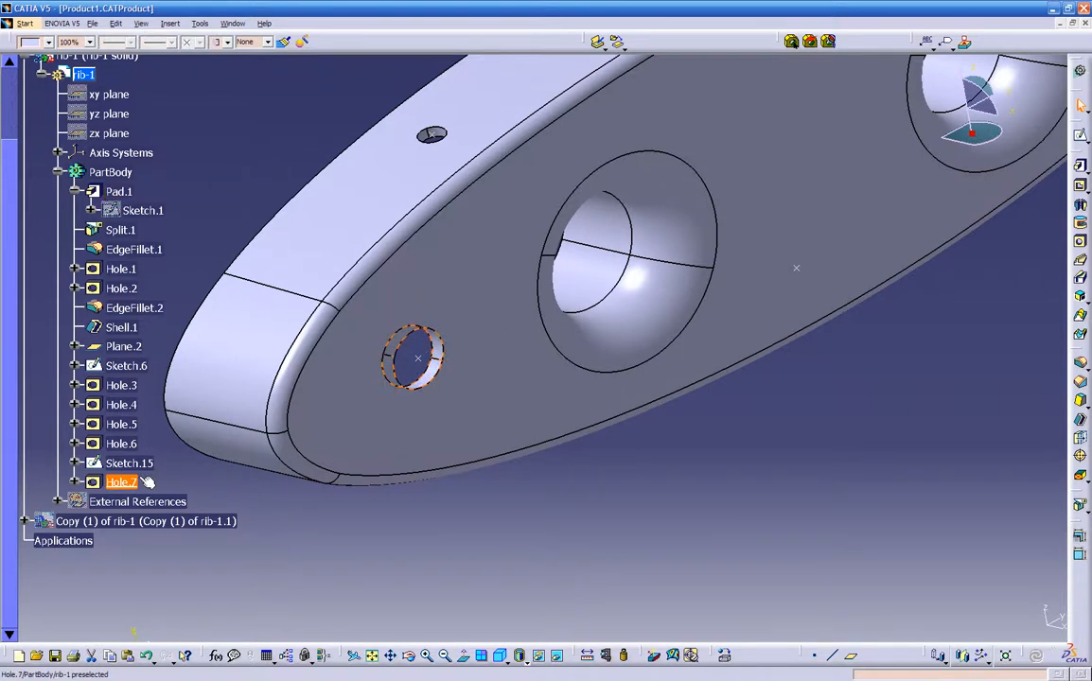
pyautogui.click(981, 656)
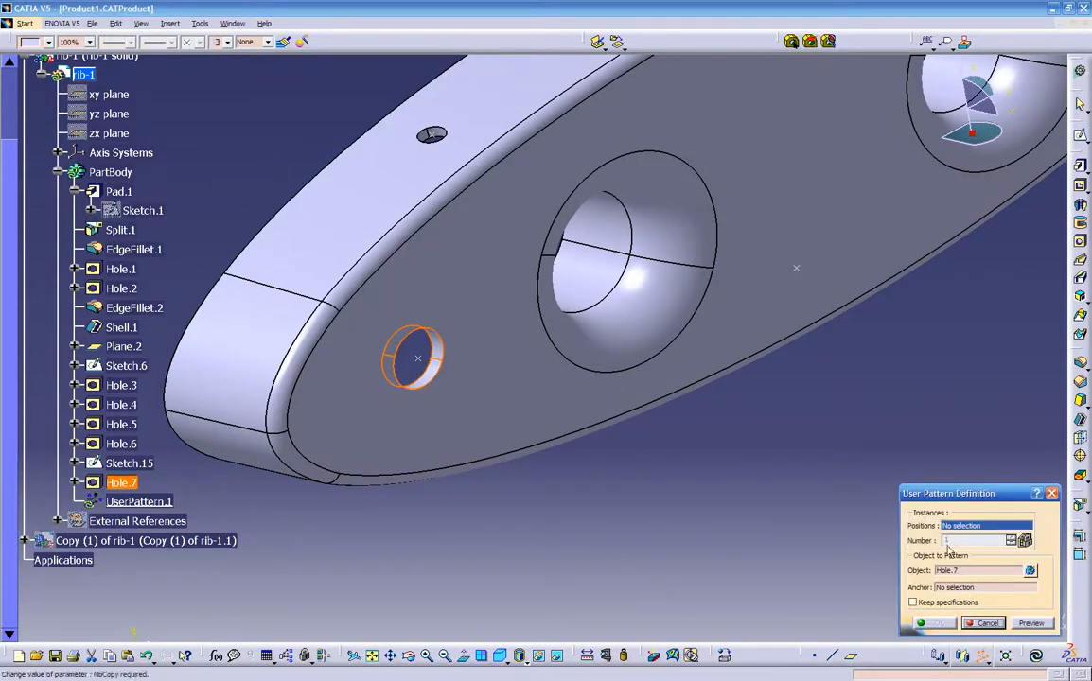
pyautogui.keyDown('ctrl'); pyautogui.moveTo(746, 493); pyautogui.dragTo(577, 524, button='middle'); pyautogui.keyUp('ctrl')
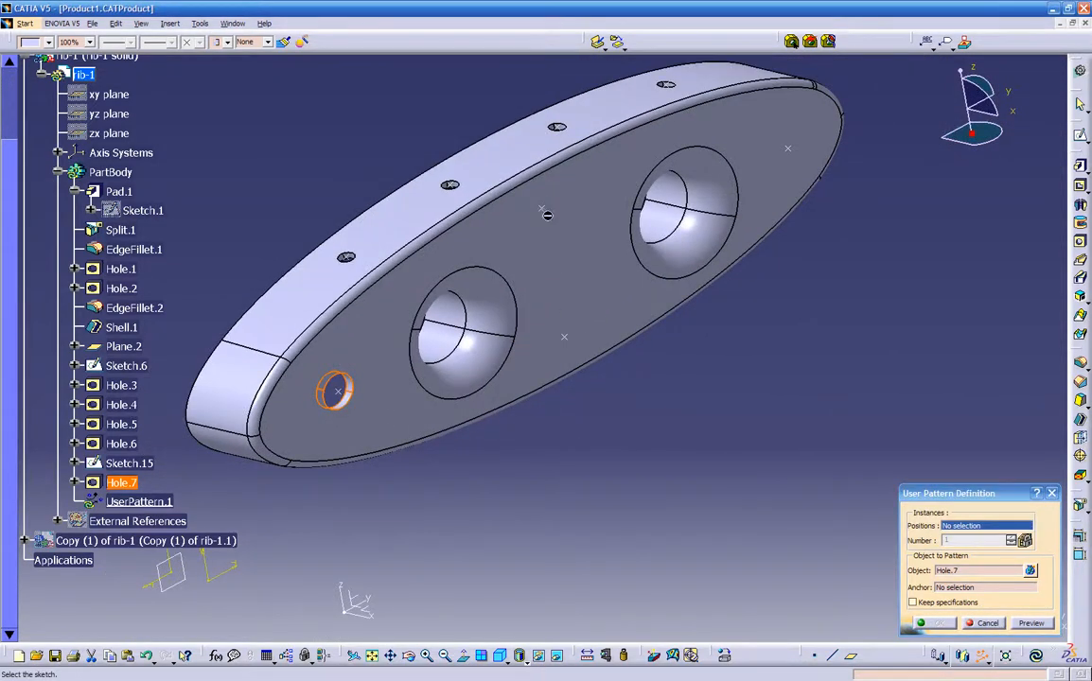
pyautogui.click(126, 465)
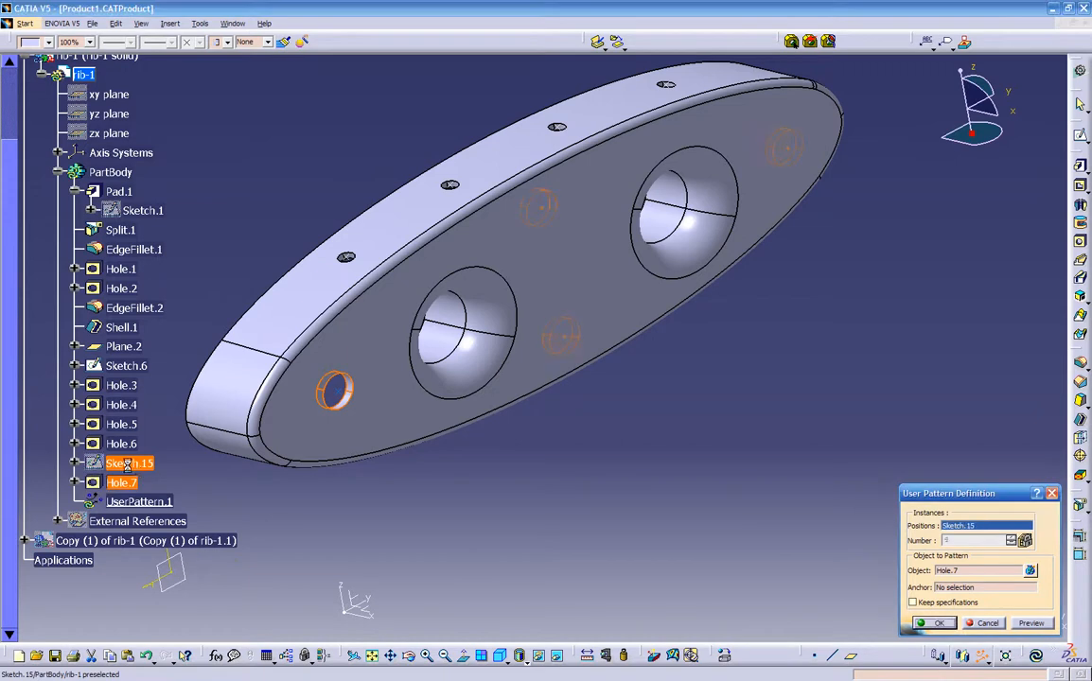
pyautogui.click(935, 620)
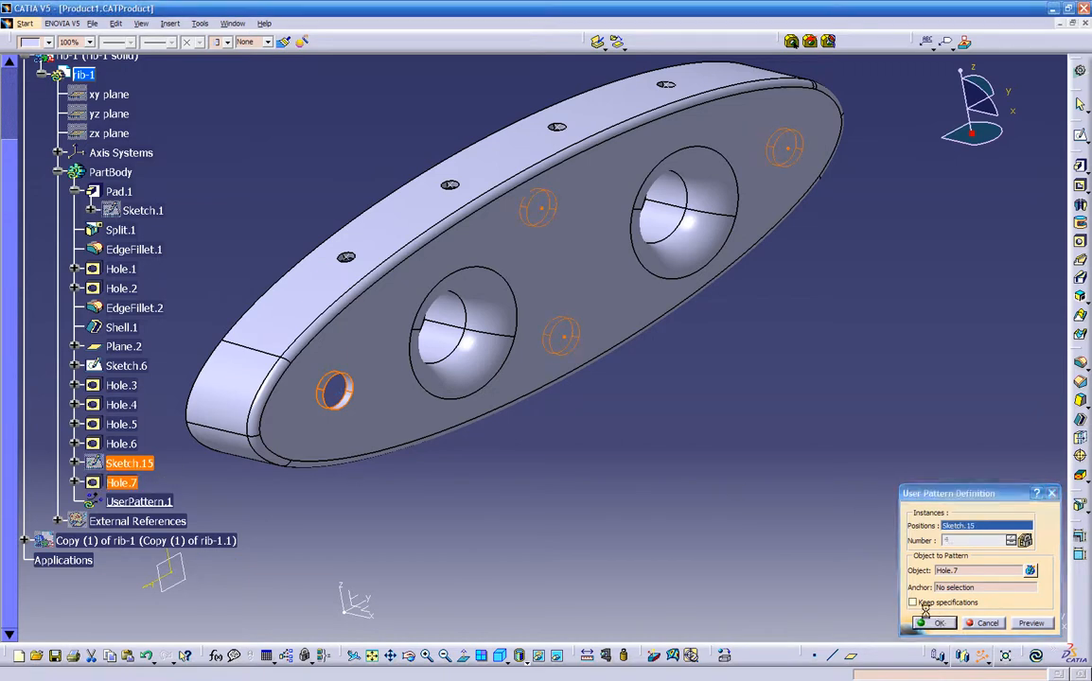
# - Activate Product1 and switch the main part and Copy (1) of rib-1 to visible
pyautogui.moveTo(733, 458); pyautogui.dragTo(692, 494, button='middle')
pyautogui.scroll(2, 641, 475)
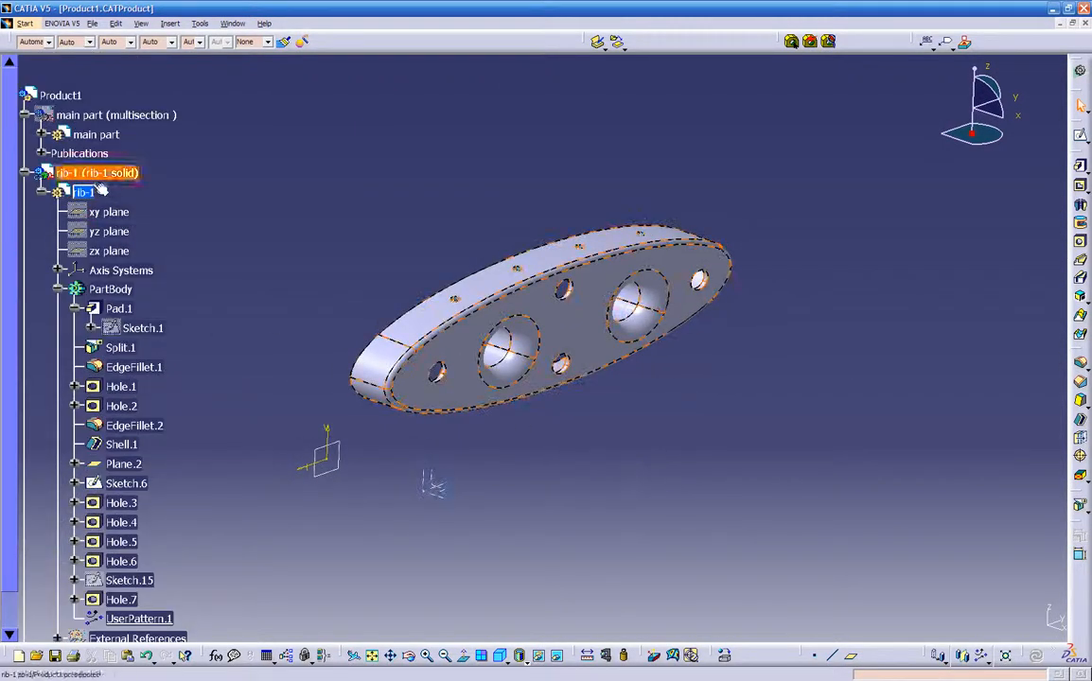
pyautogui.doubleClick(64, 96)
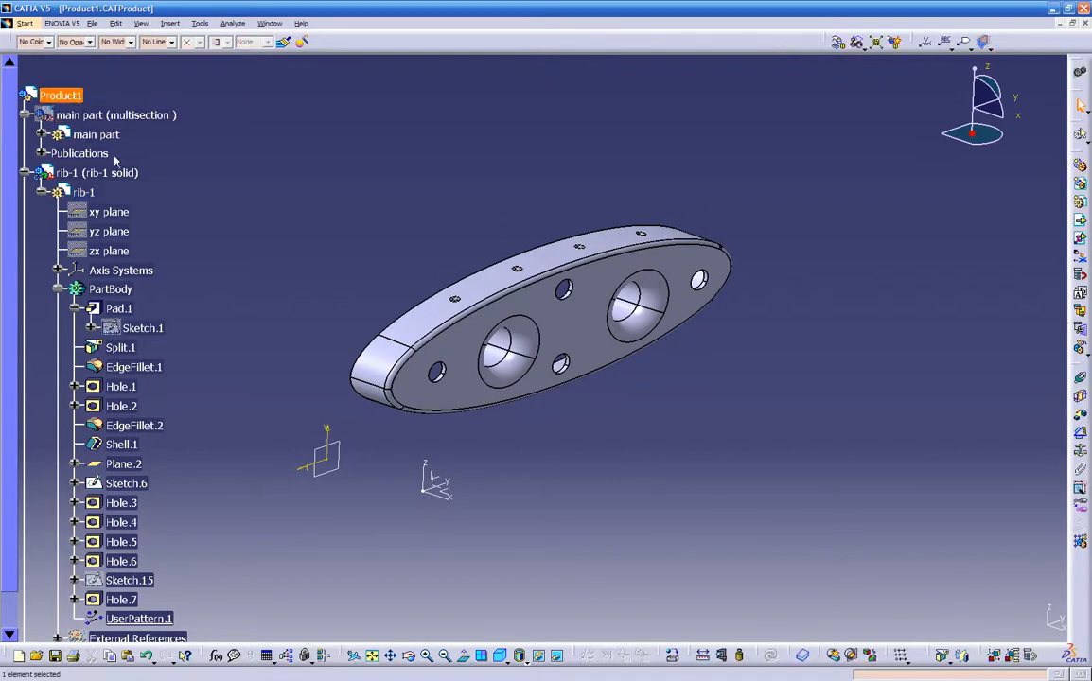
pyautogui.rightClick(74, 122)
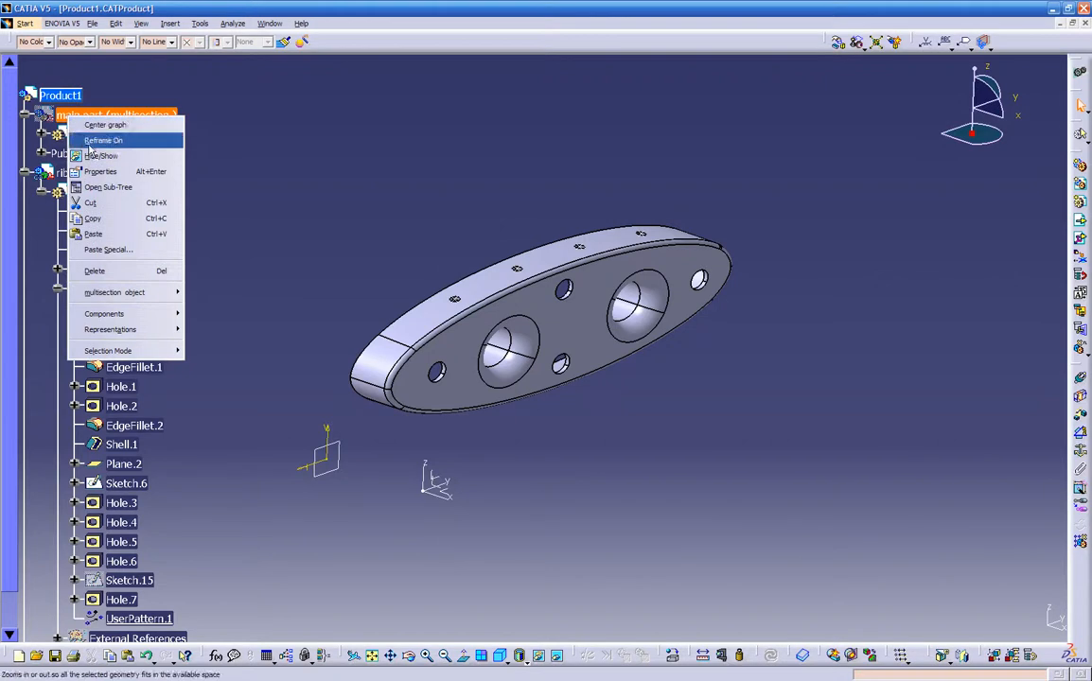
pyautogui.click(93, 151)
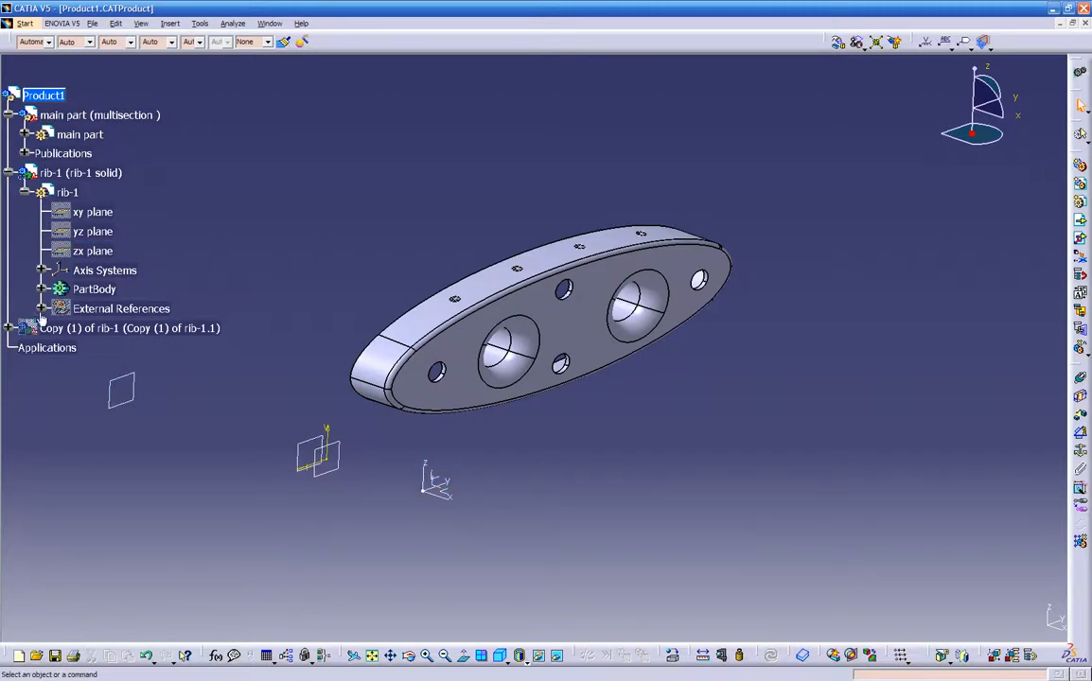
pyautogui.rightClick(95, 328)
pyautogui.click(59, 366)
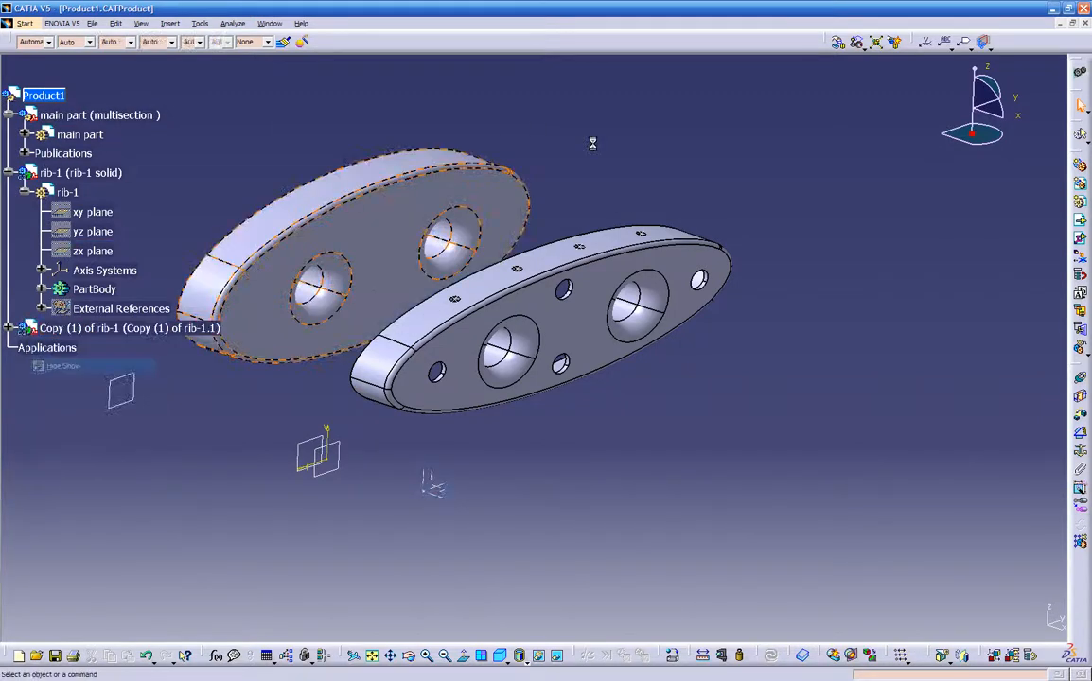
pyautogui.moveTo(699, 194)
pyautogui.mouseDown(button='middle')
pyautogui.moveTo(775, 227)
pyautogui.moveTo(710, 196)
pyautogui.moveTo(708, 212)
pyautogui.mouseUp(button='middle')
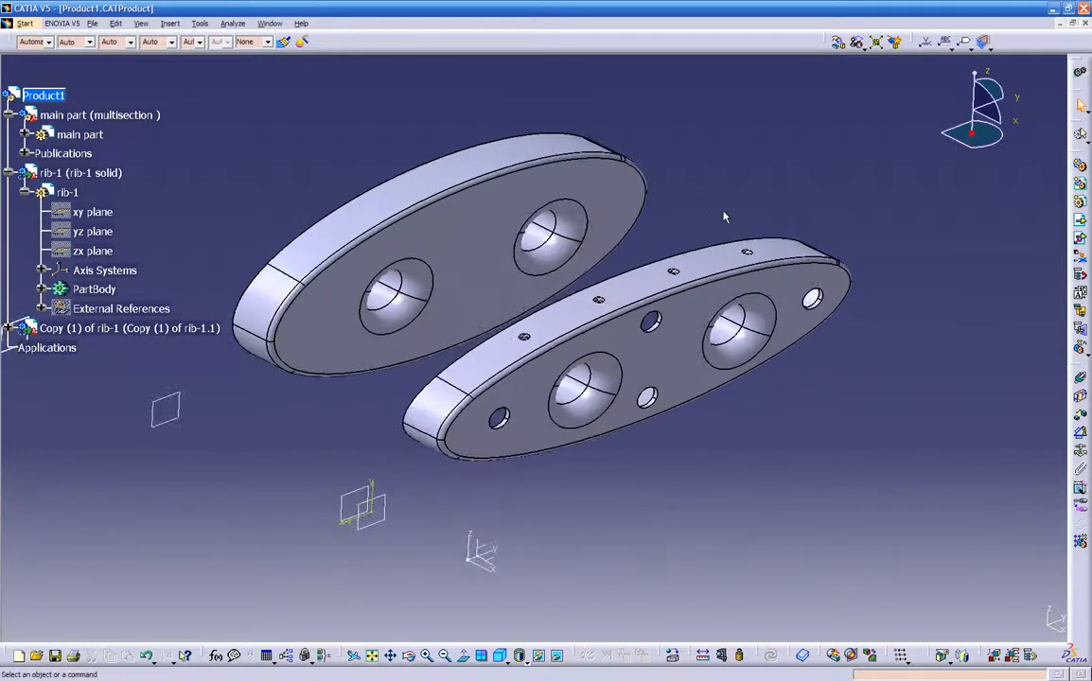
# - Save Product1 together with main part, rib-1 and the copied rib using Save Management
pyautogui.click(94, 24)
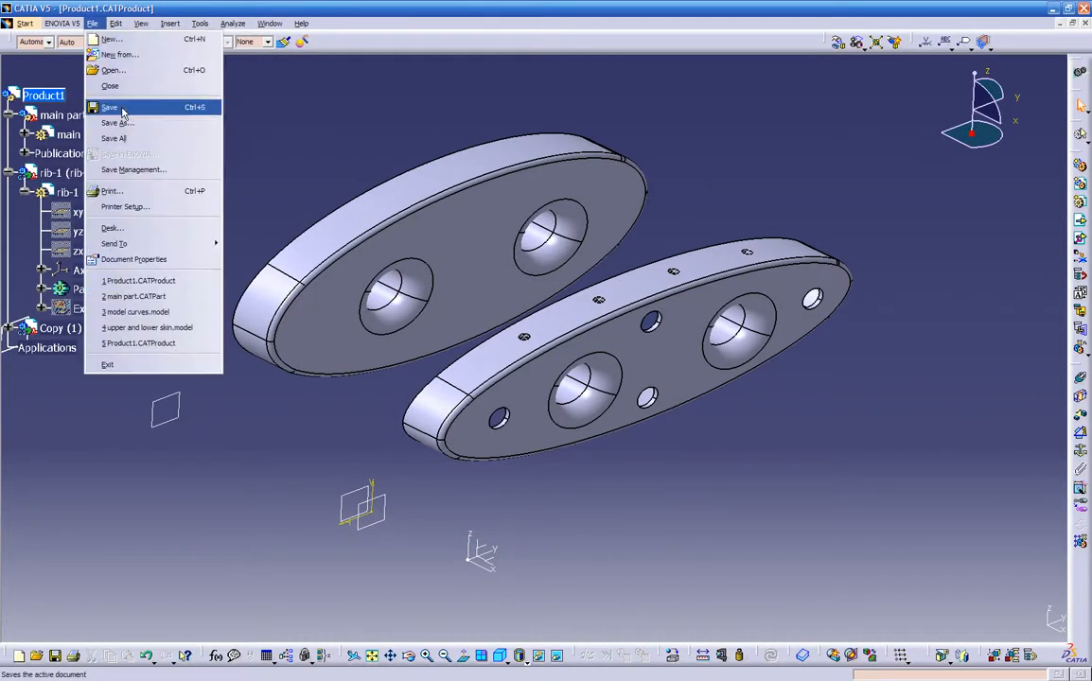
pyautogui.click(123, 165)
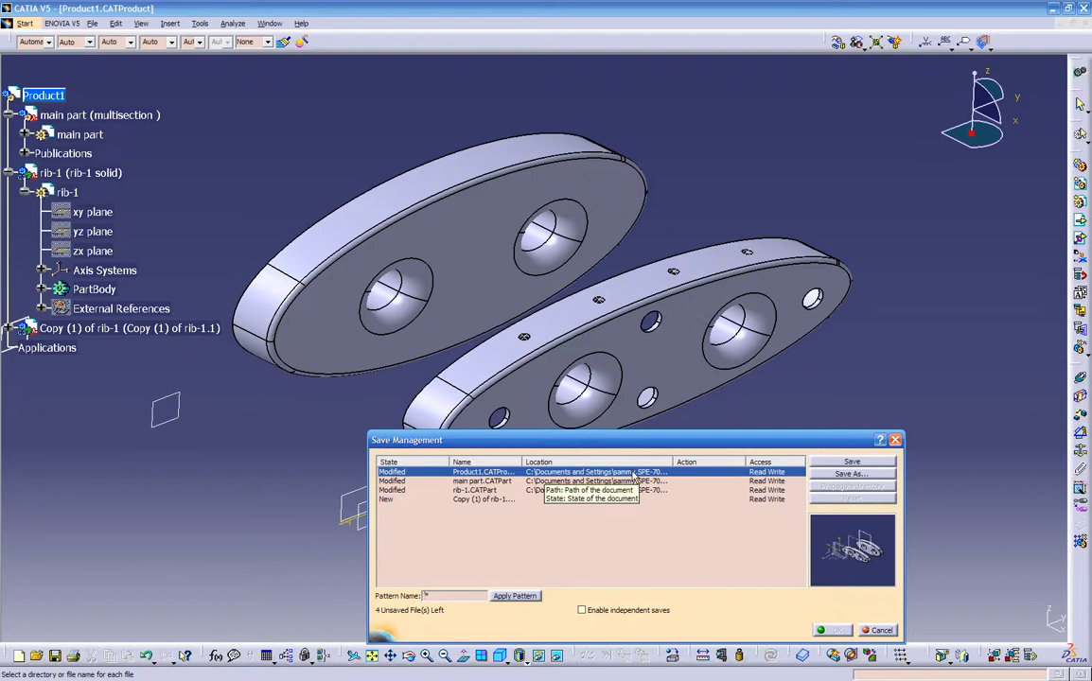
pyautogui.click(852, 462)
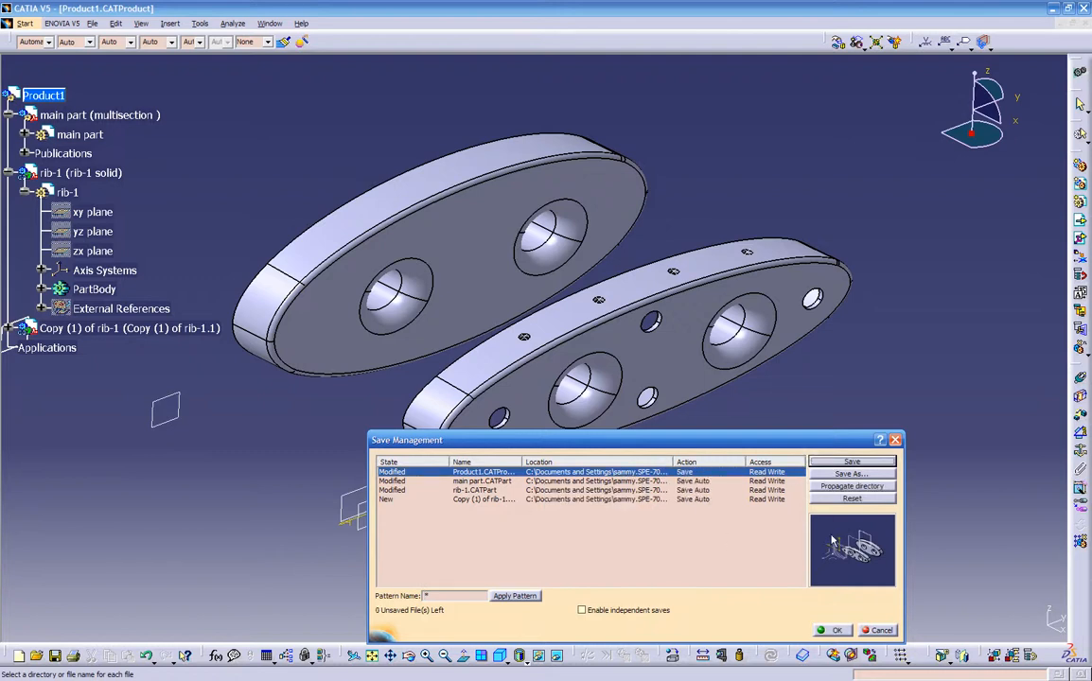
pyautogui.click(834, 632)
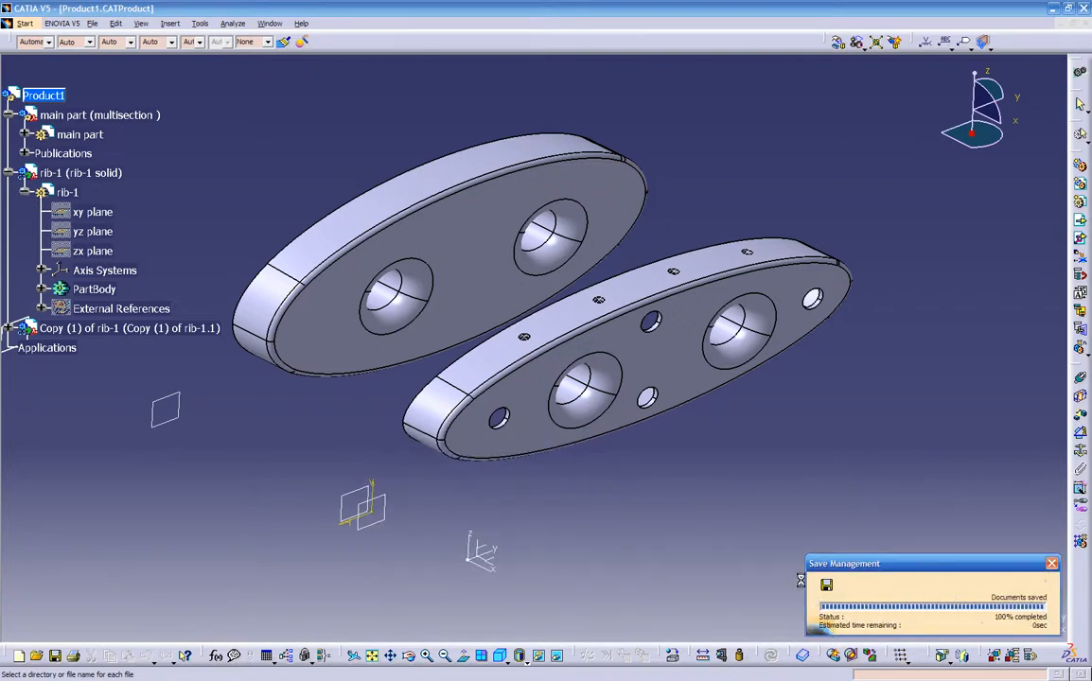
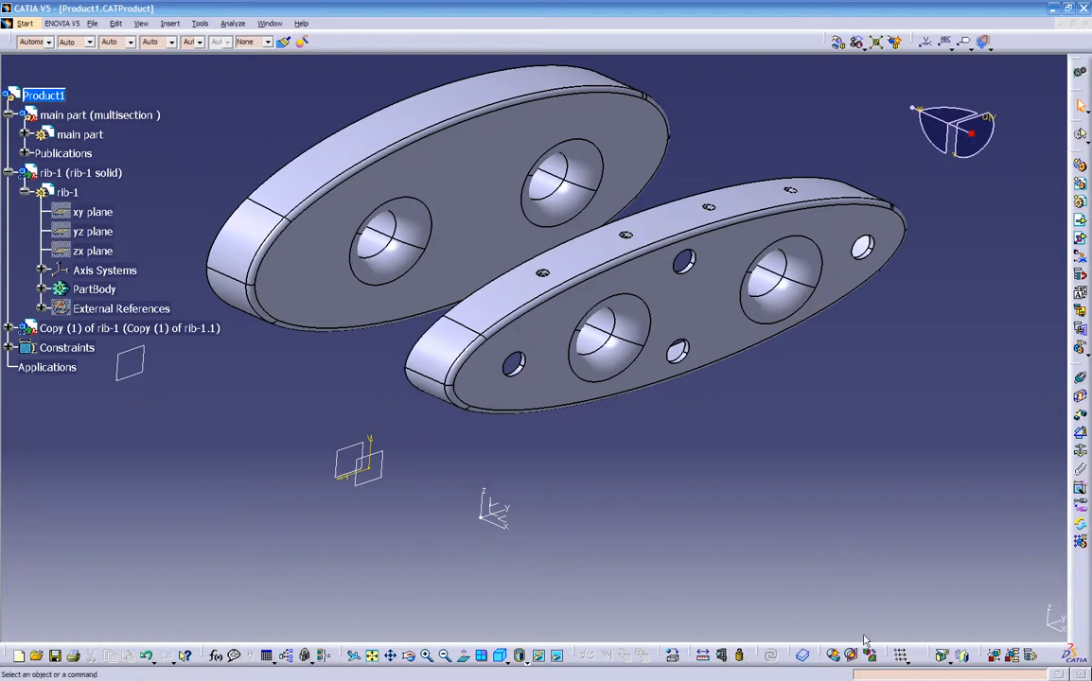
# - Open the Catalog Browser, preview the ISO Standards part categories, and open the Screws category
pyautogui.rightClick(1074, 577)
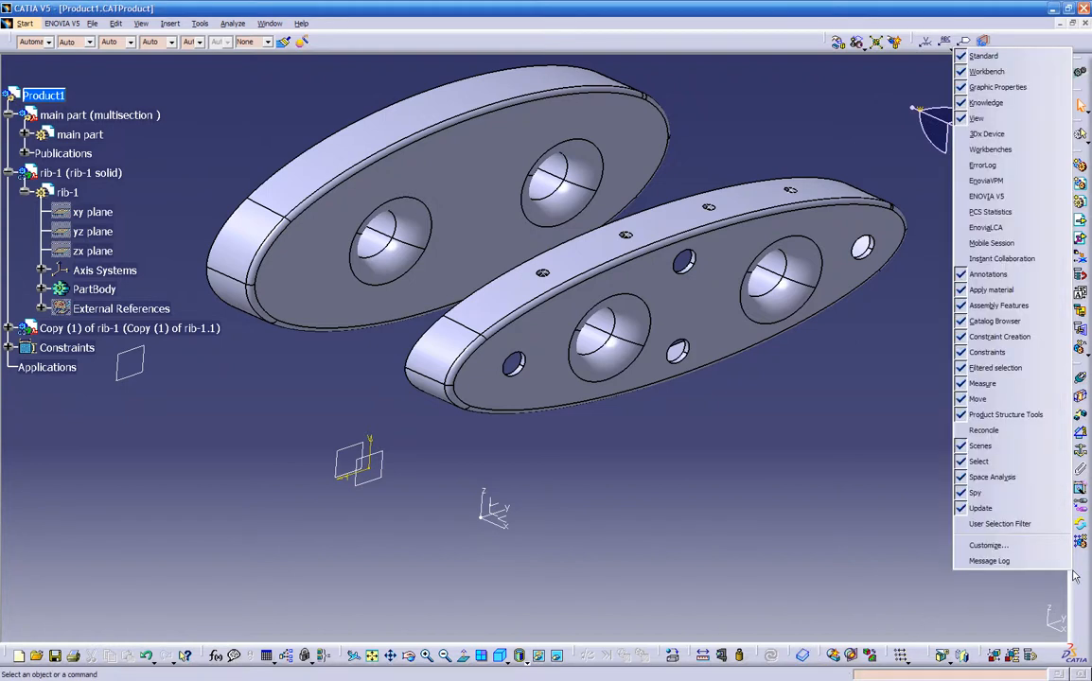
pyautogui.click(984, 322)
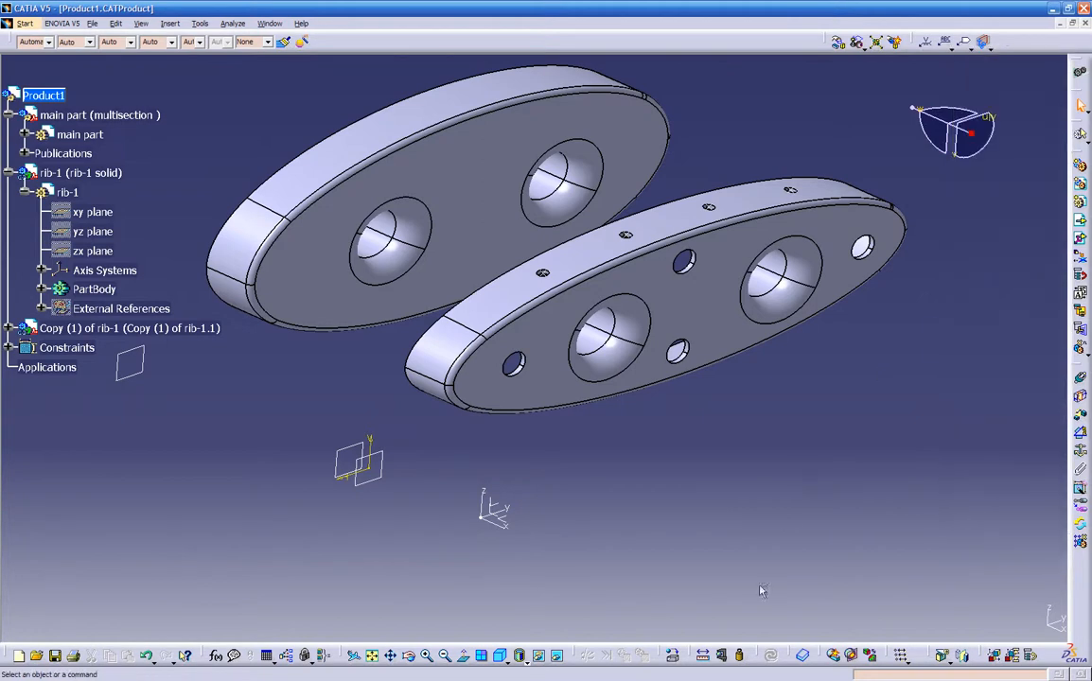
pyautogui.click(800, 654)
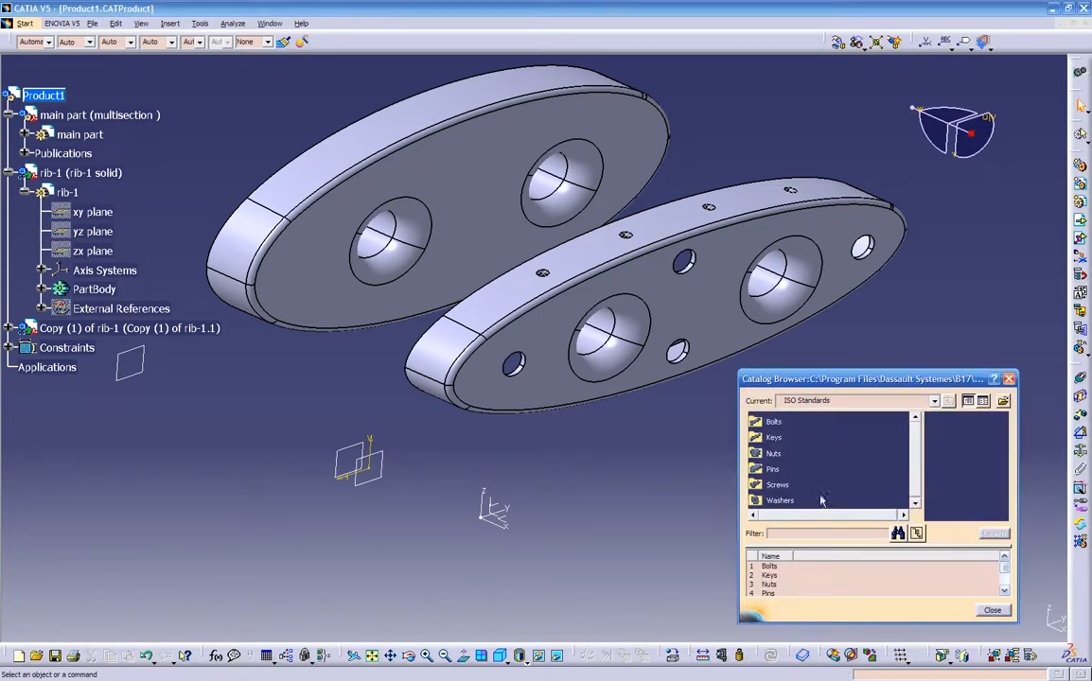
pyautogui.click(774, 438)
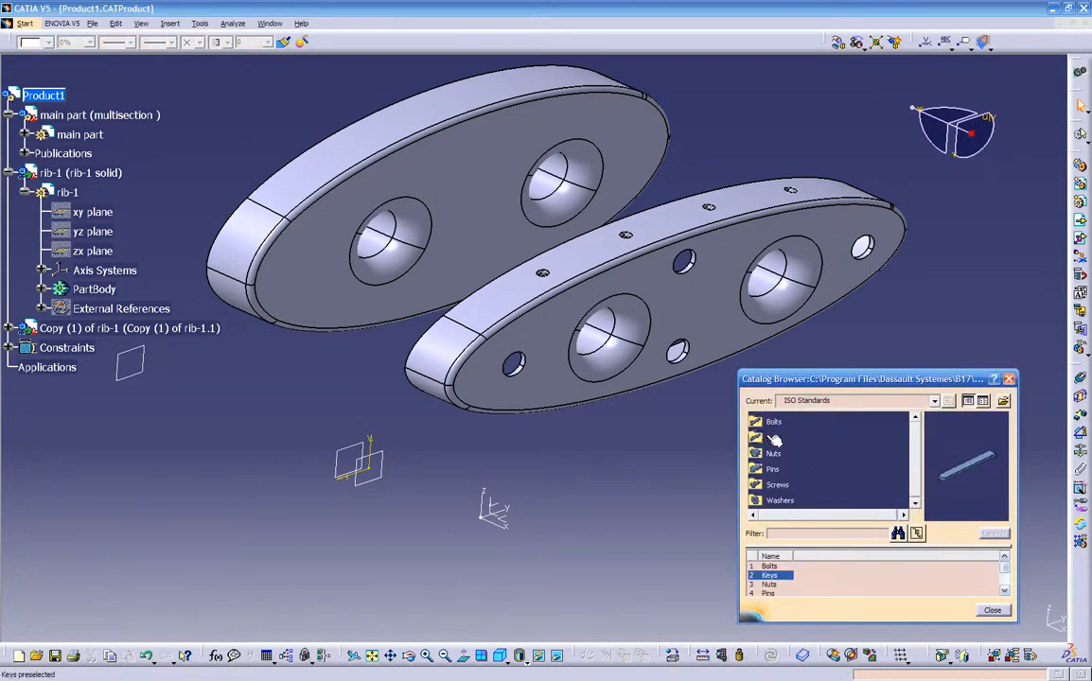
pyautogui.click(774, 469)
pyautogui.click(782, 487)
pyautogui.click(777, 499)
pyautogui.scroll(-2, 806, 481)
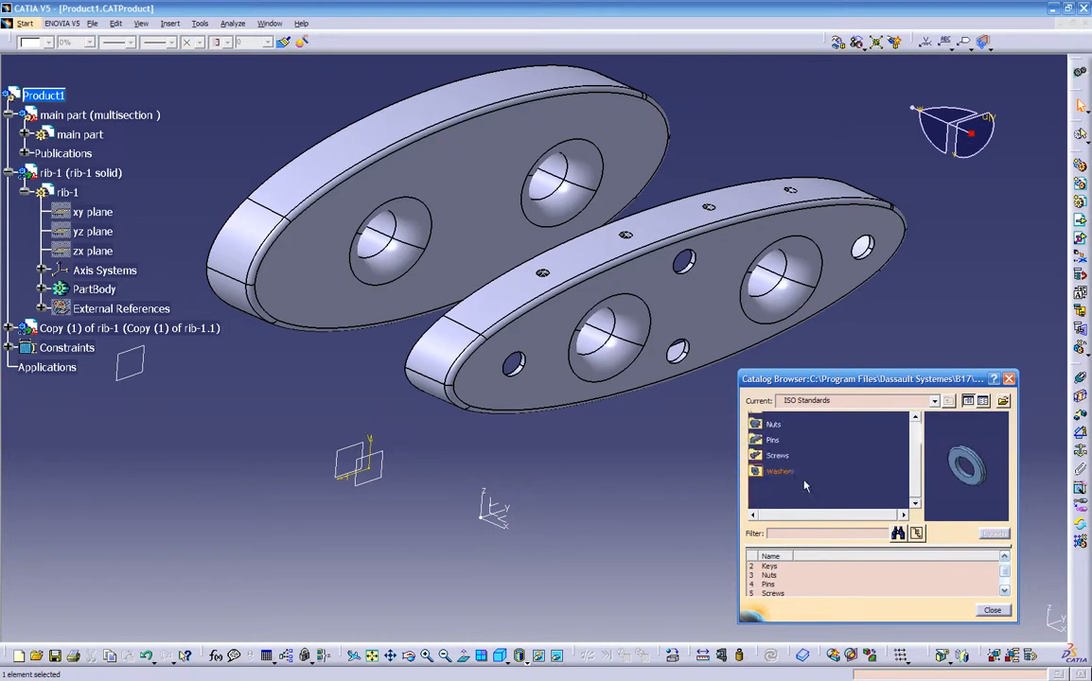
pyautogui.click(774, 458)
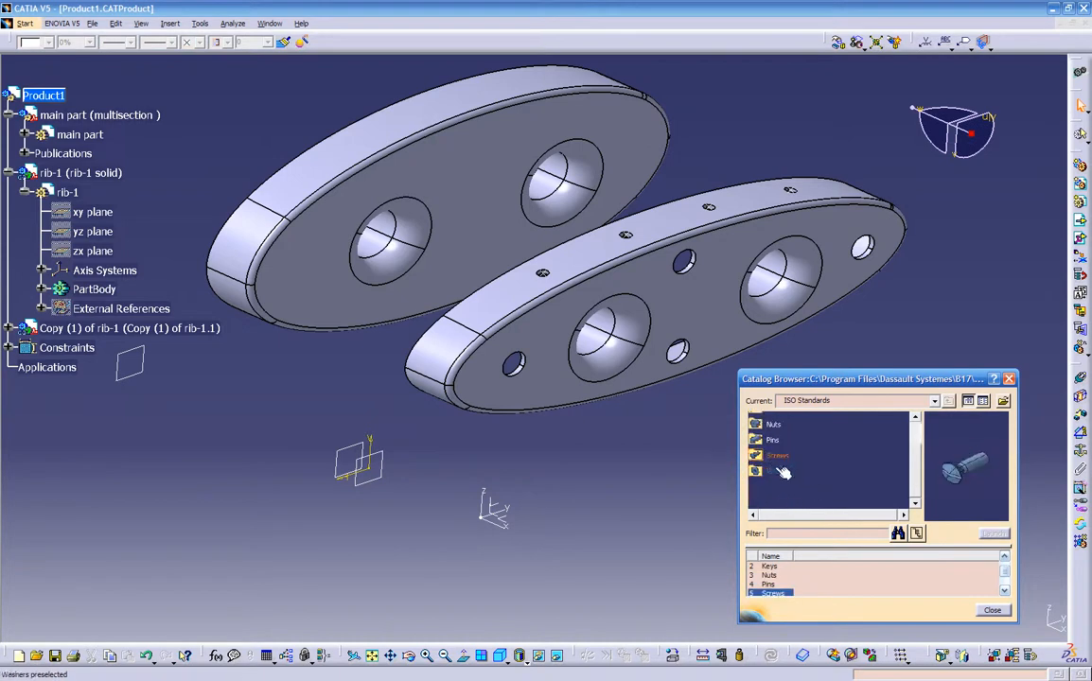
pyautogui.doubleClick(774, 458)
# - Examine the previews of the ISO 10642, ISO 1207, ISO 2009 and ISO 2010 screw families
pyautogui.click(802, 436)
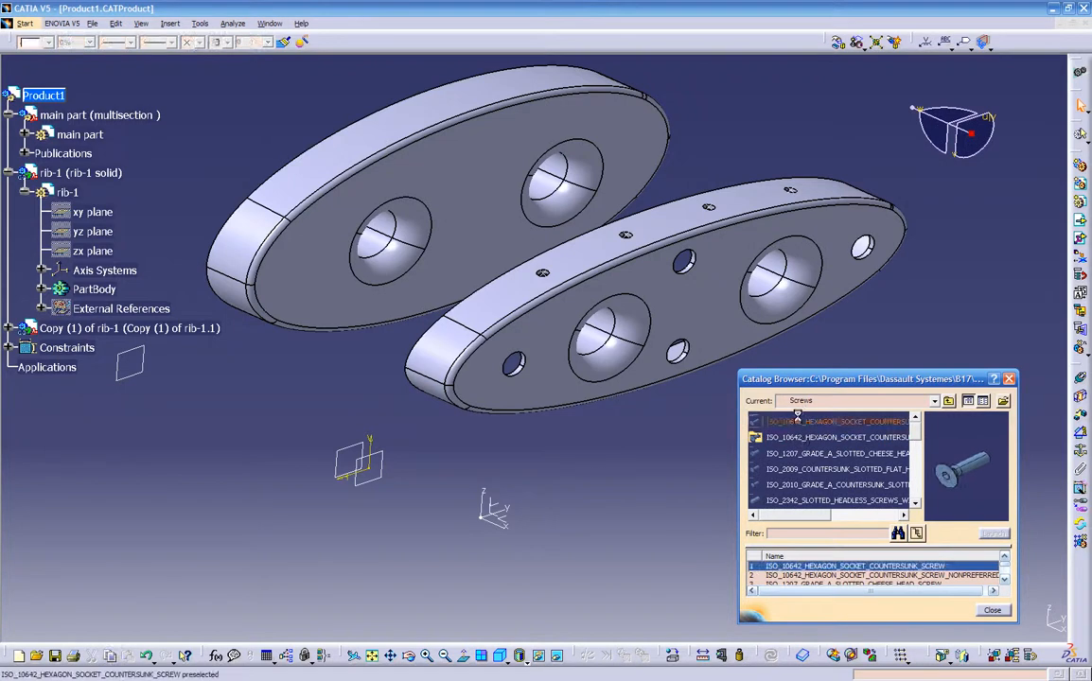
pyautogui.click(802, 454)
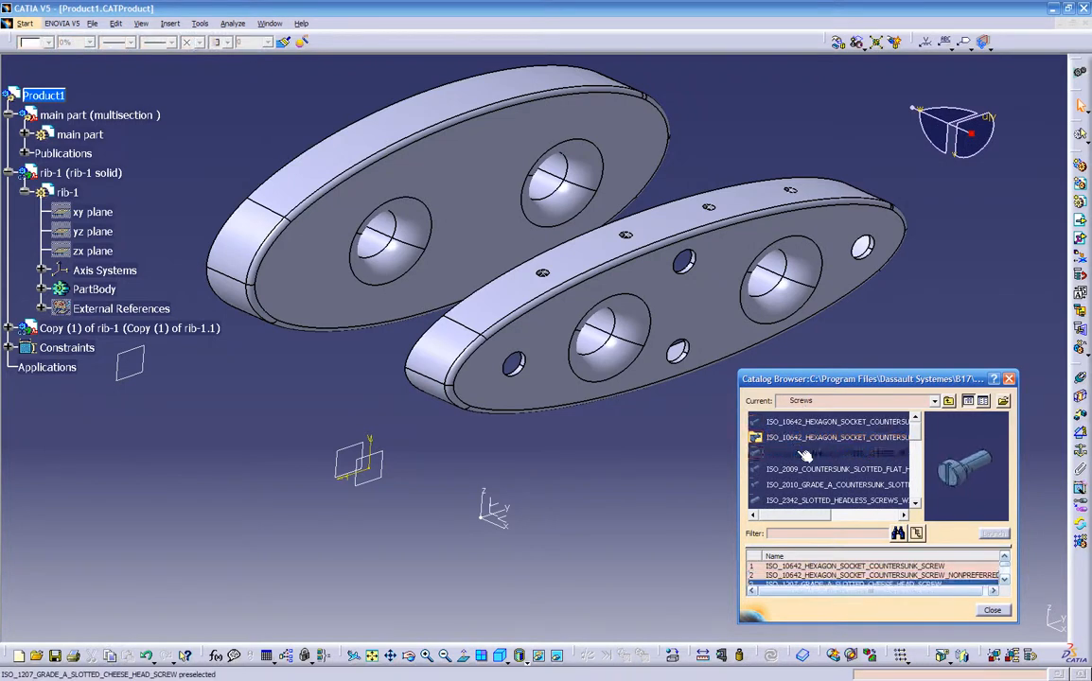
pyautogui.click(800, 468)
pyautogui.click(798, 484)
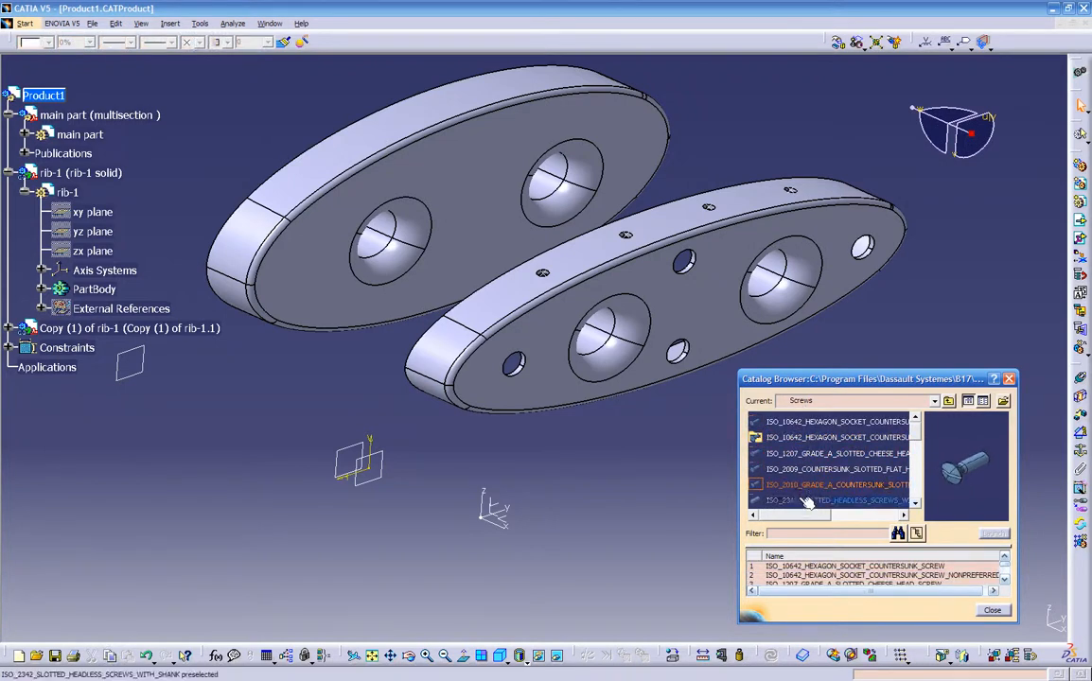
pyautogui.click(804, 484)
pyautogui.click(802, 469)
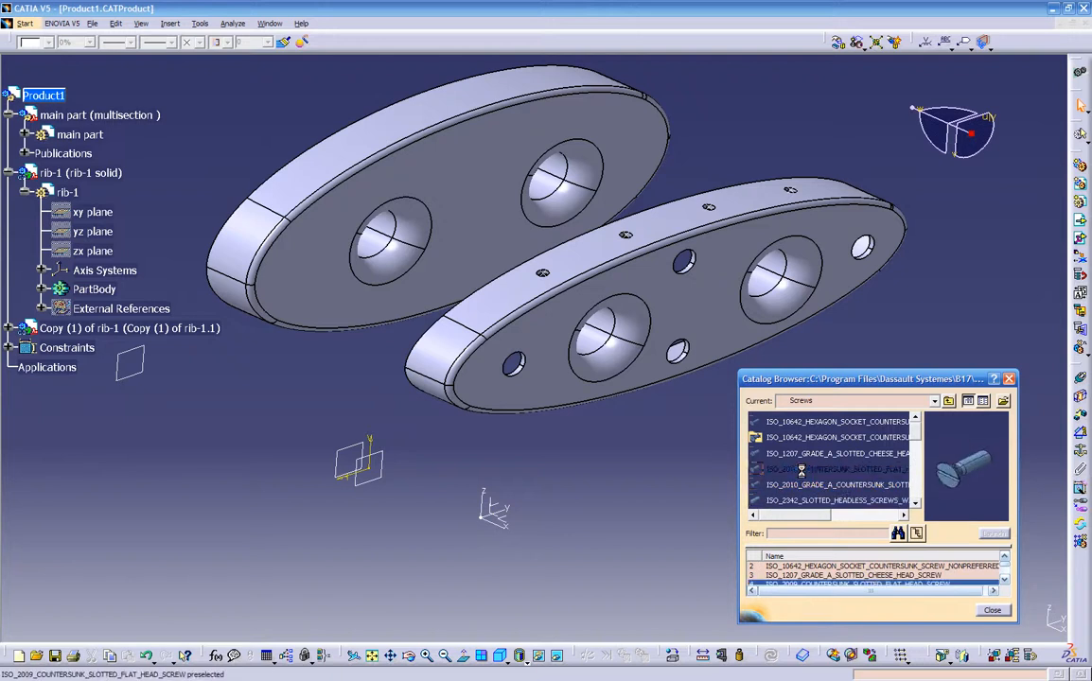
pyautogui.click(805, 455)
pyautogui.scroll(1, 805, 456)
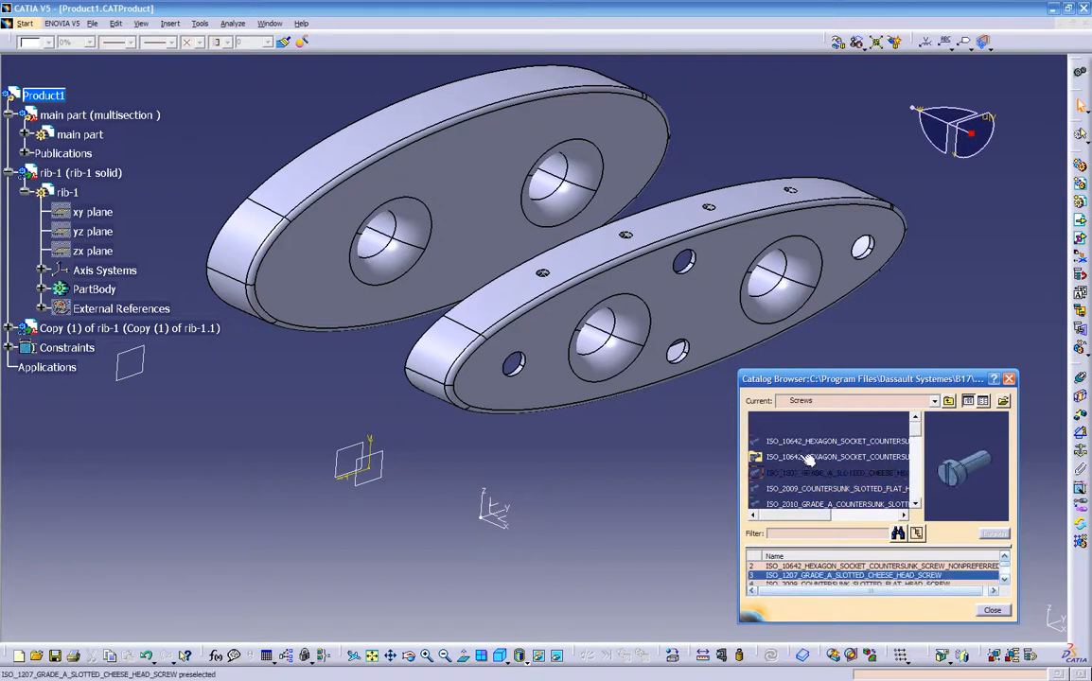
pyautogui.click(803, 443)
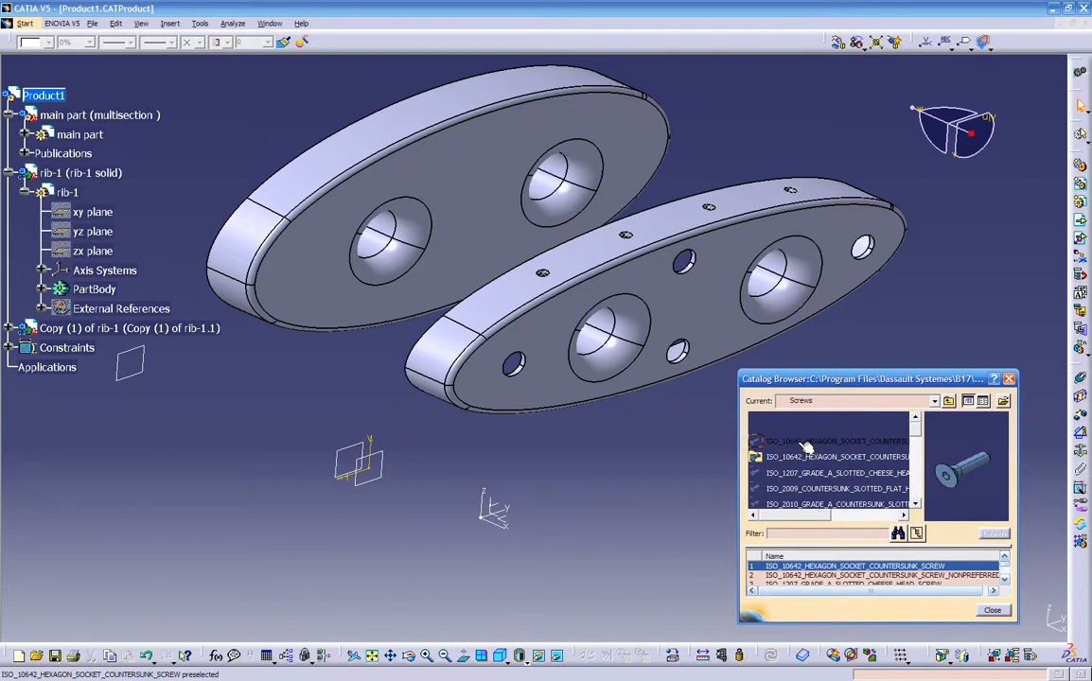
pyautogui.click(804, 472)
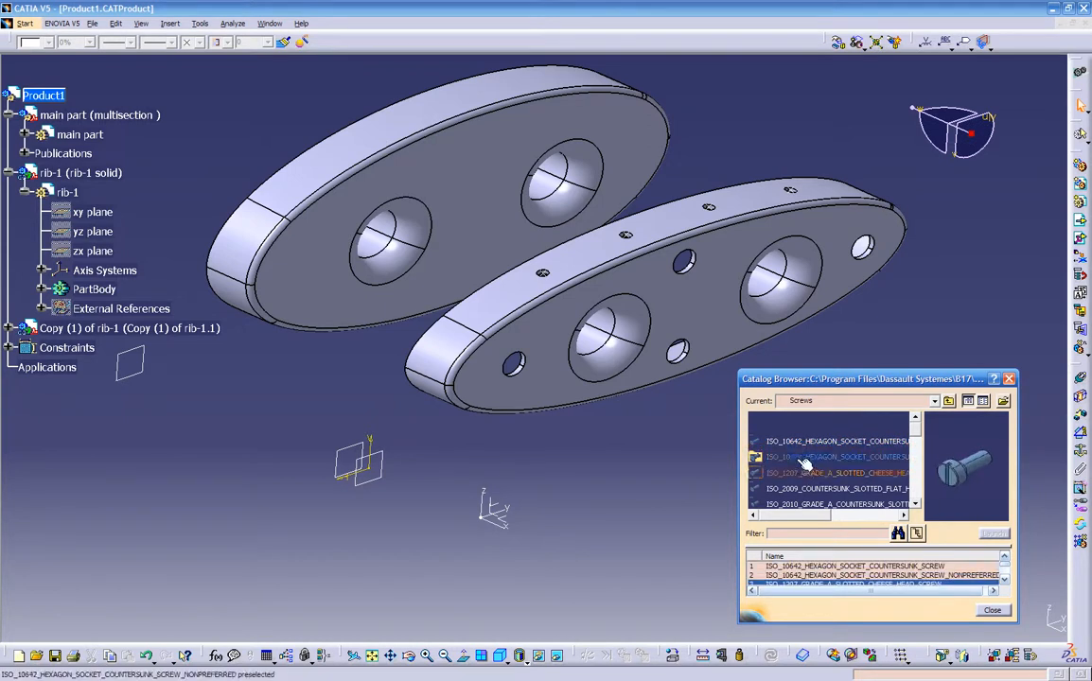
pyautogui.click(805, 463)
pyautogui.scroll(-1, 801, 461)
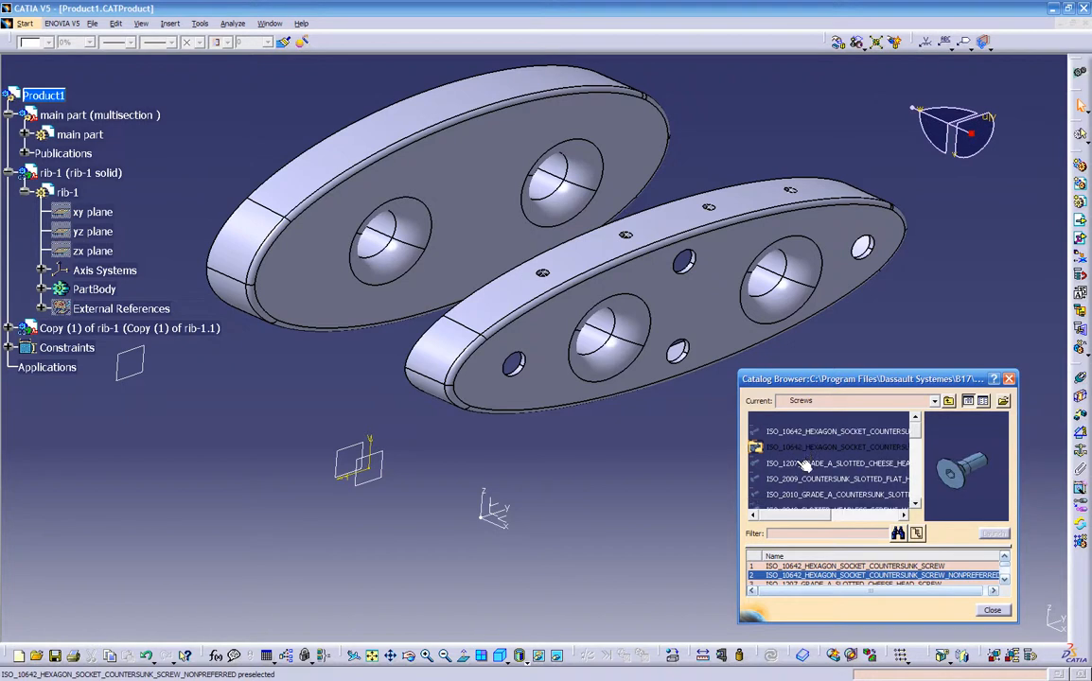
# - Open the ISO_2009_COUNTERSUNK_SLOTTED_FLAT_HEAD_SCREW family and enlarge the Catalog Browser to expose its table of sizes
pyautogui.click(798, 462)
pyautogui.click(800, 481)
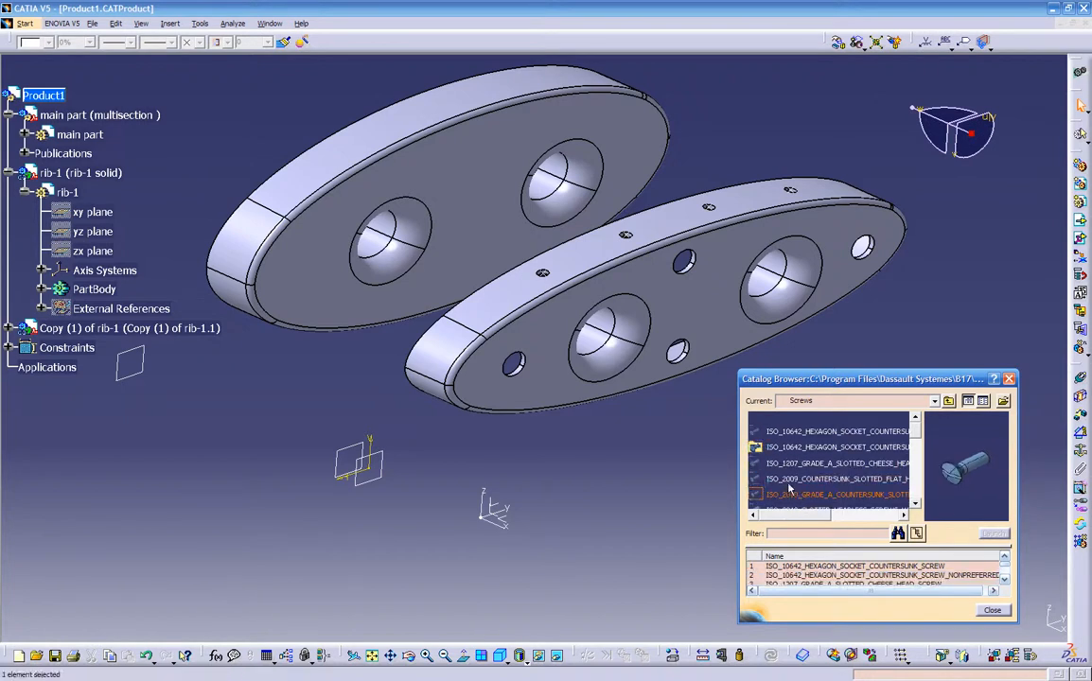
pyautogui.doubleClick(797, 481)
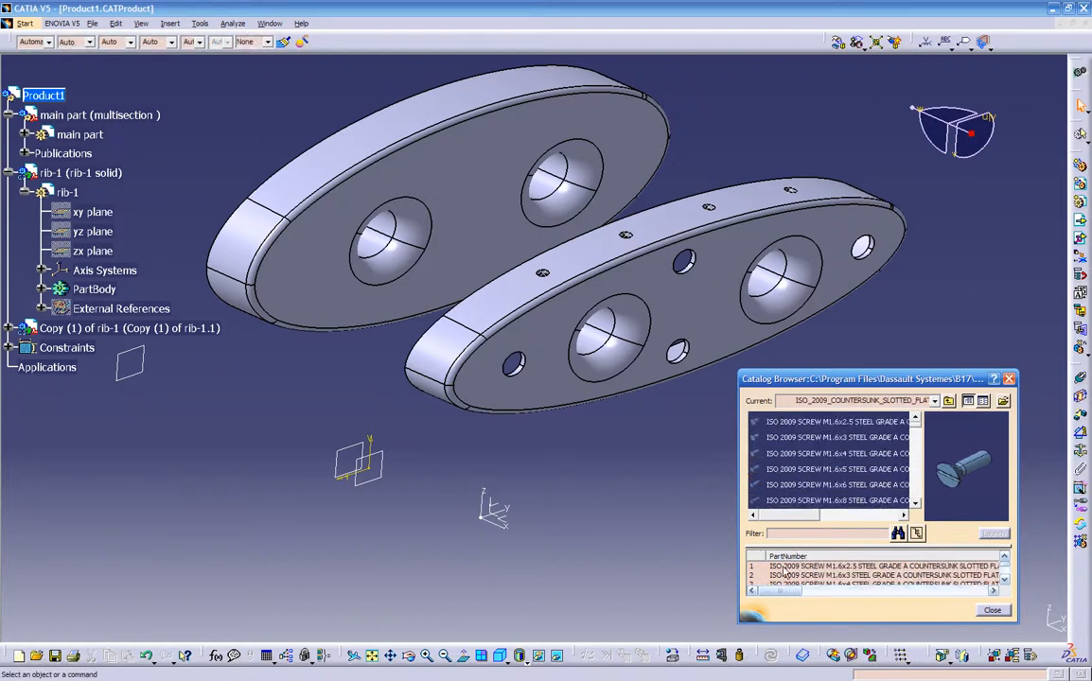
pyautogui.moveTo(735, 369); pyautogui.dragTo(93, 206)
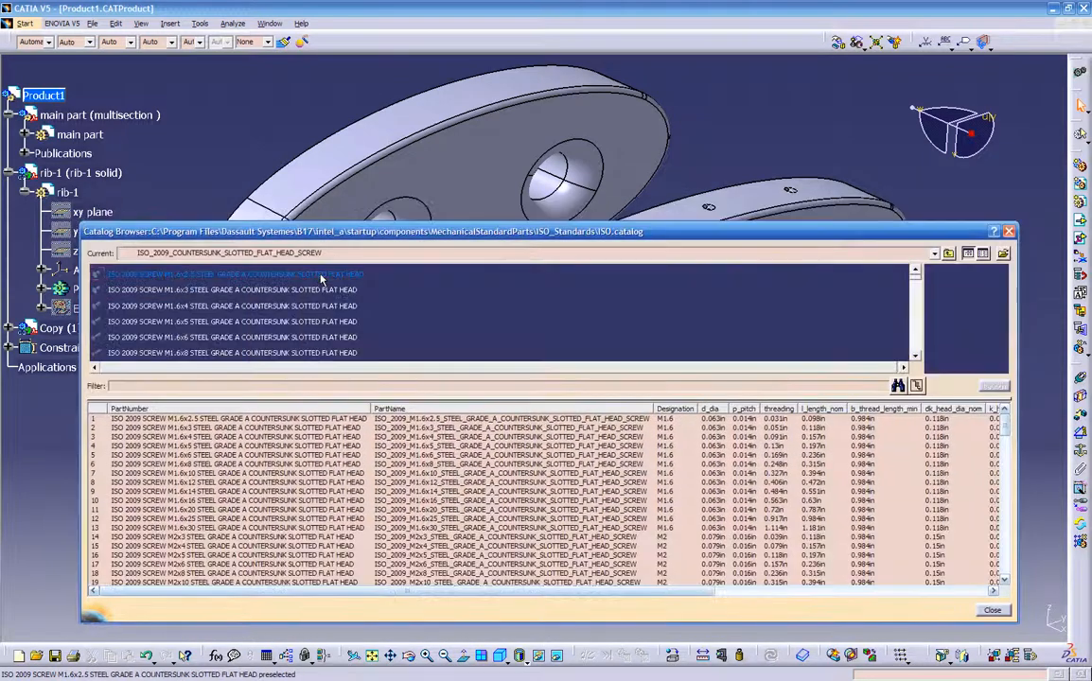
# - Find the M6 sizes in the ISO 2009 table and select the M6x8 countersunk slotted flat head screw
pyautogui.click(721, 445)
pyautogui.scroll(-9, 720, 453)
pyautogui.scroll(-5, 720, 460)
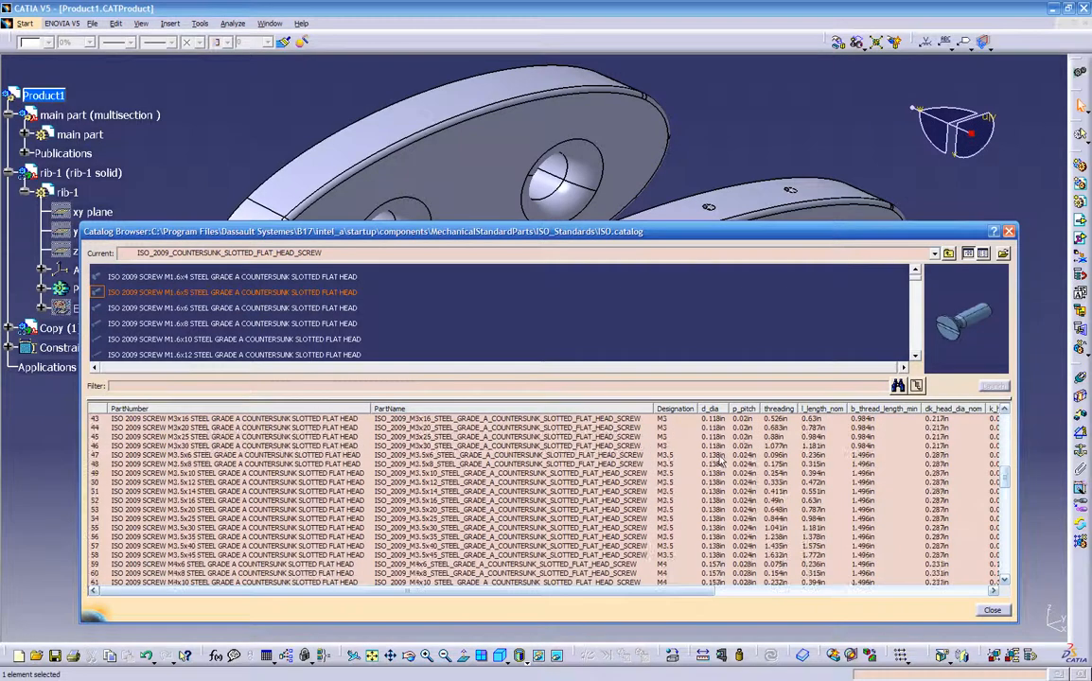
pyautogui.scroll(-10, 720, 491)
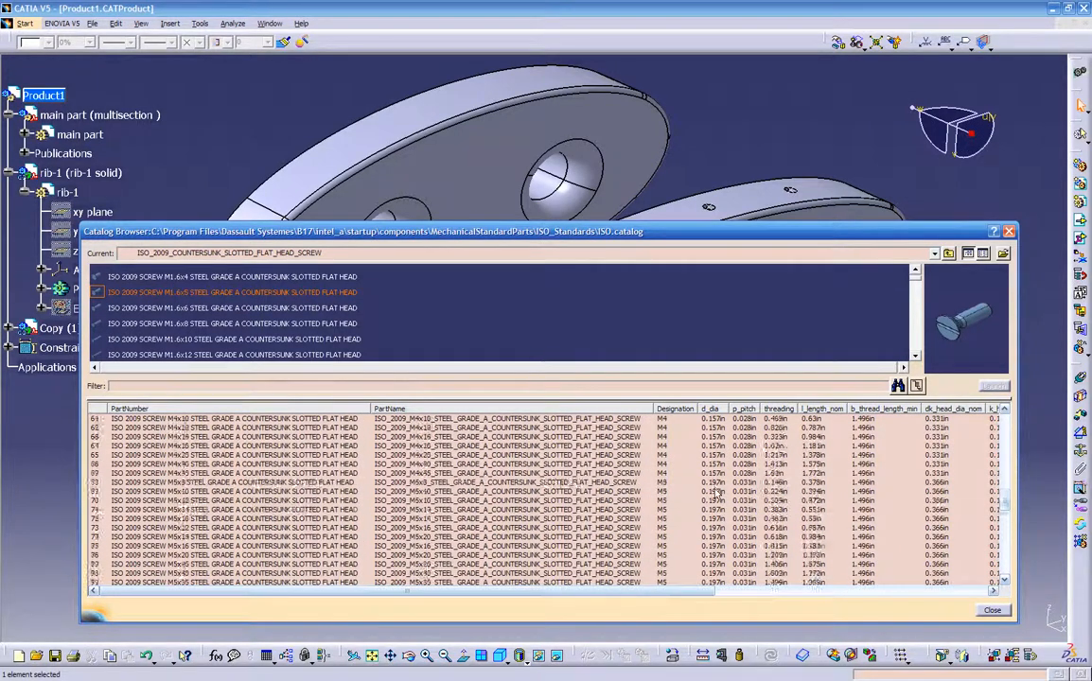
pyautogui.scroll(-2, 722, 499)
pyautogui.moveTo(767, 230); pyautogui.dragTo(732, 214)
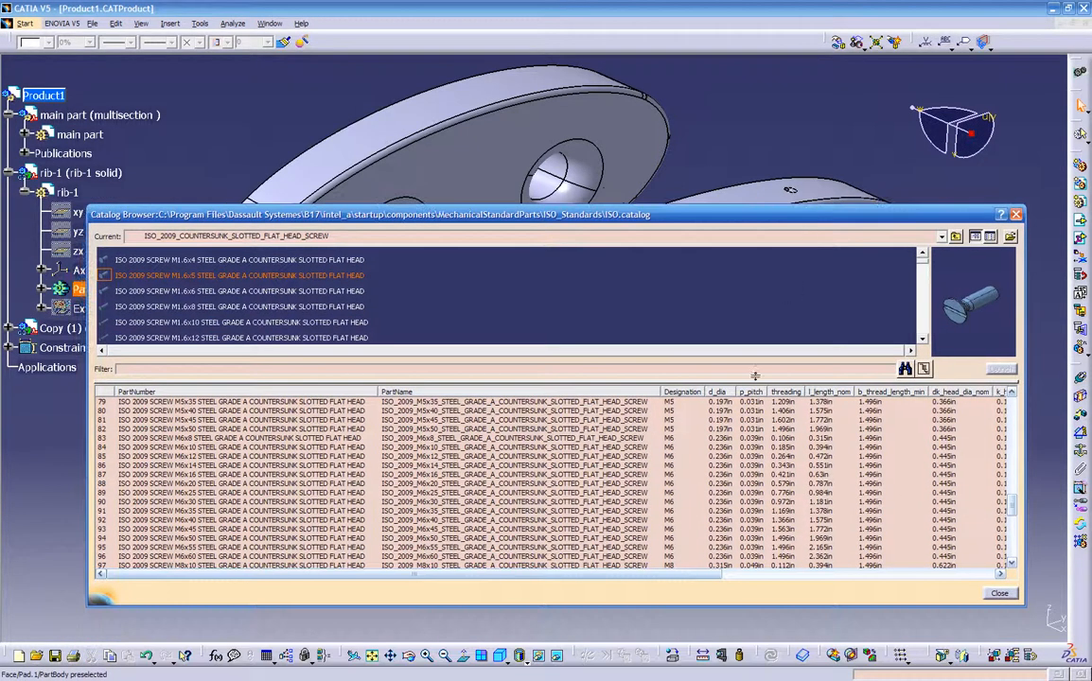
pyautogui.click(726, 440)
pyautogui.click(726, 456)
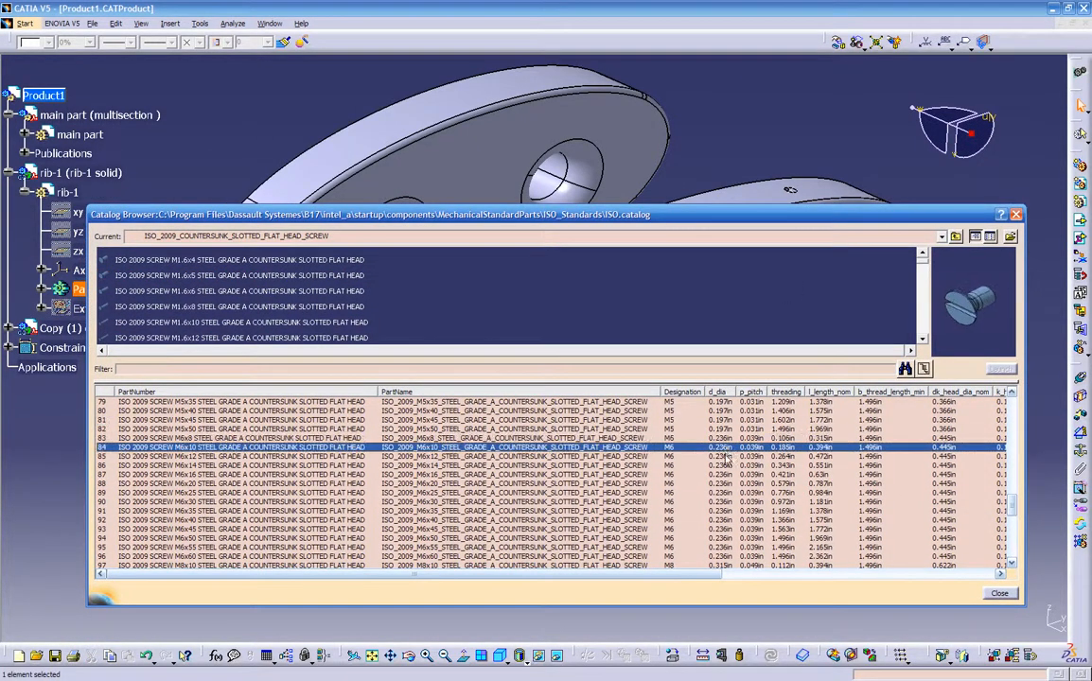
pyautogui.click(722, 439)
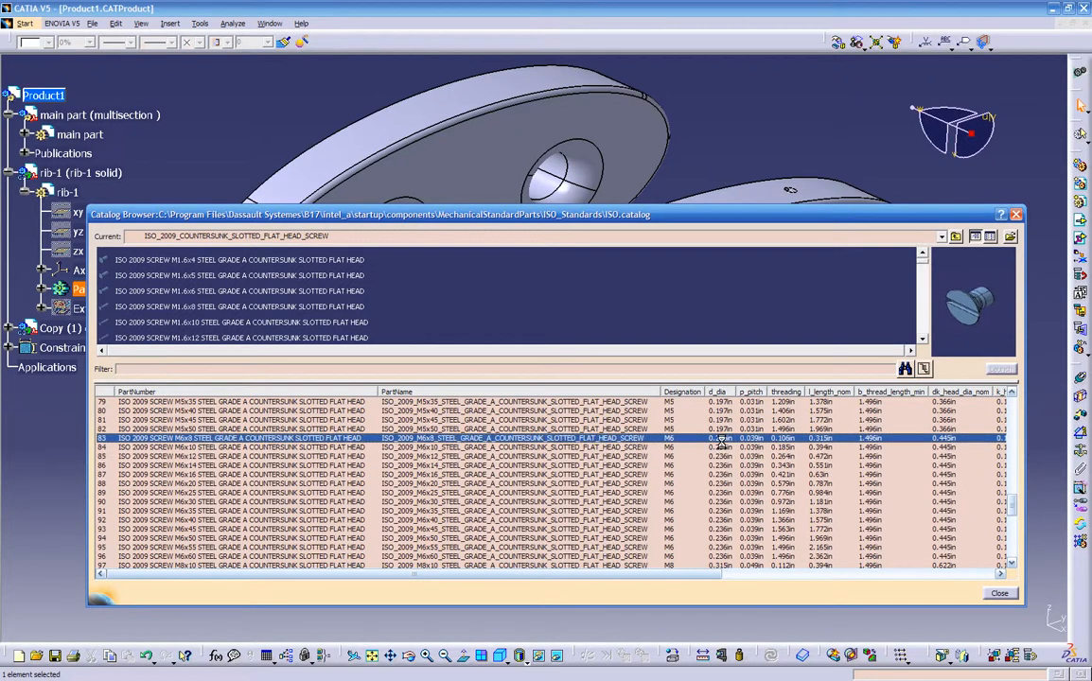
# - Insert the ISO 2009 M6x8 screw into Product1 and close the Catalog Browser
pyautogui.doubleClick(722, 439)
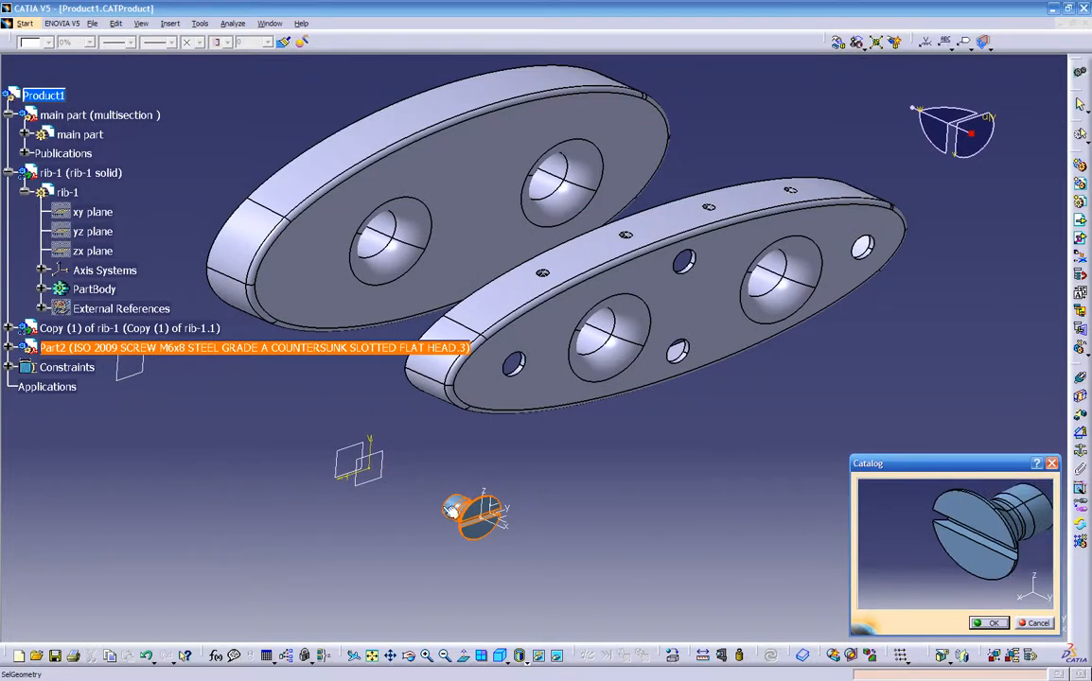
pyautogui.moveTo(497, 518); pyautogui.dragTo(749, 422, button='middle')
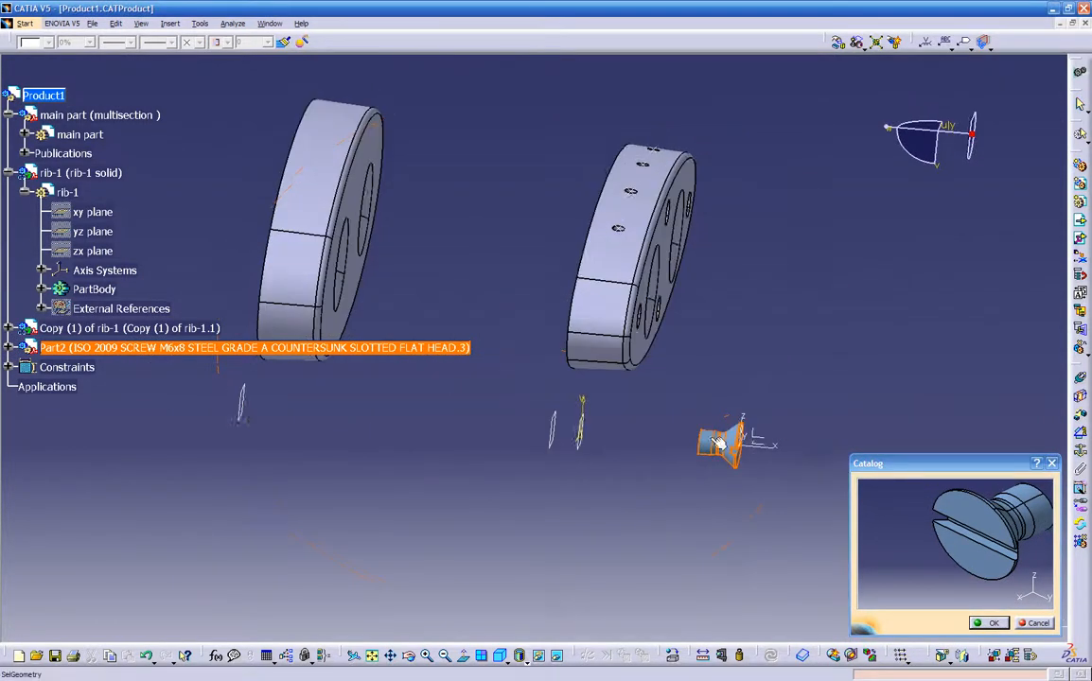
pyautogui.moveTo(749, 378); pyautogui.dragTo(376, 370, button='middle')
pyautogui.moveTo(616, 421); pyautogui.dragTo(611, 426, button='middle')
pyautogui.click(980, 622)
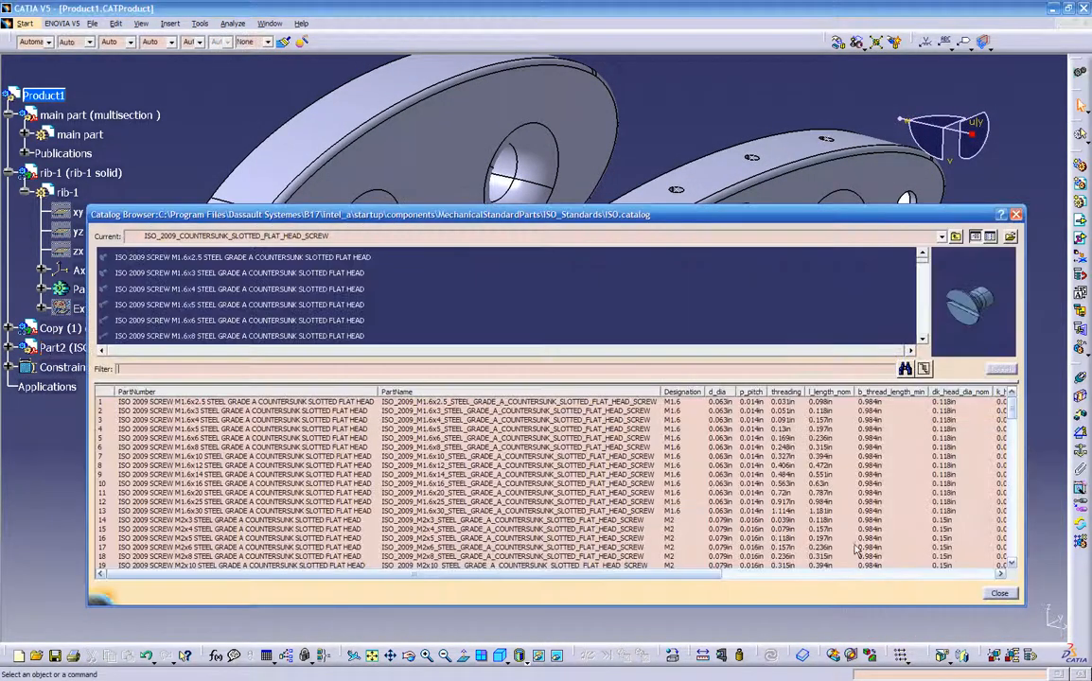
pyautogui.click(1000, 595)
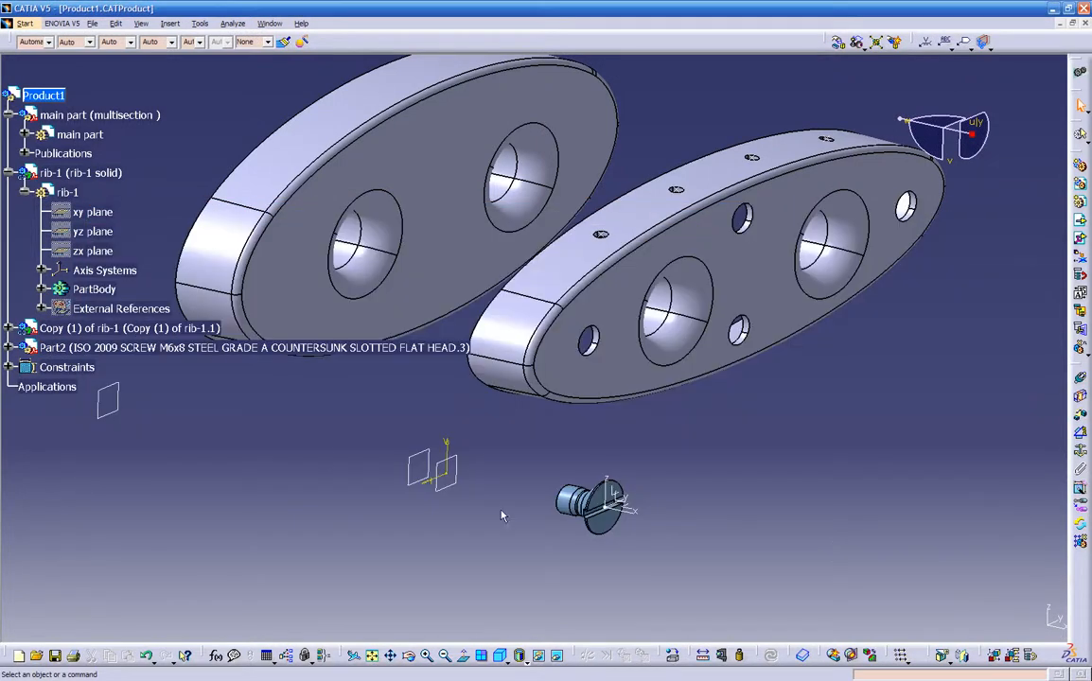
# - Collapse the rib-1 and main part branches of the specification tree
pyautogui.moveTo(243, 388); pyautogui.dragTo(496, 468, button='middle')
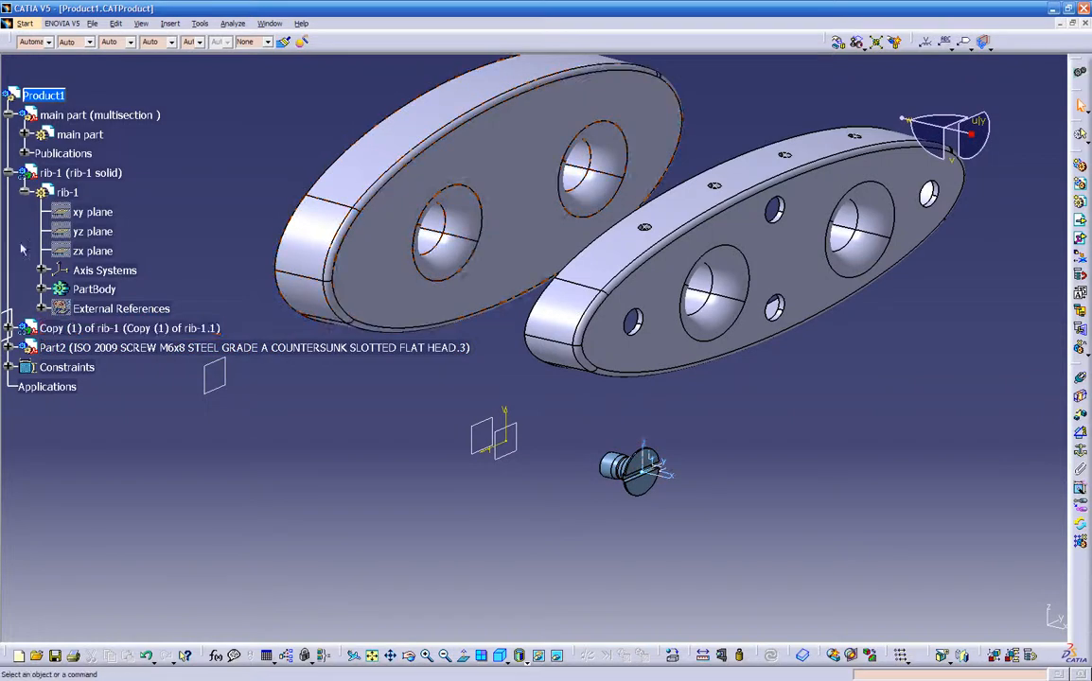
pyautogui.scroll(-2, 13, 211)
pyautogui.scroll(1, 24, 191)
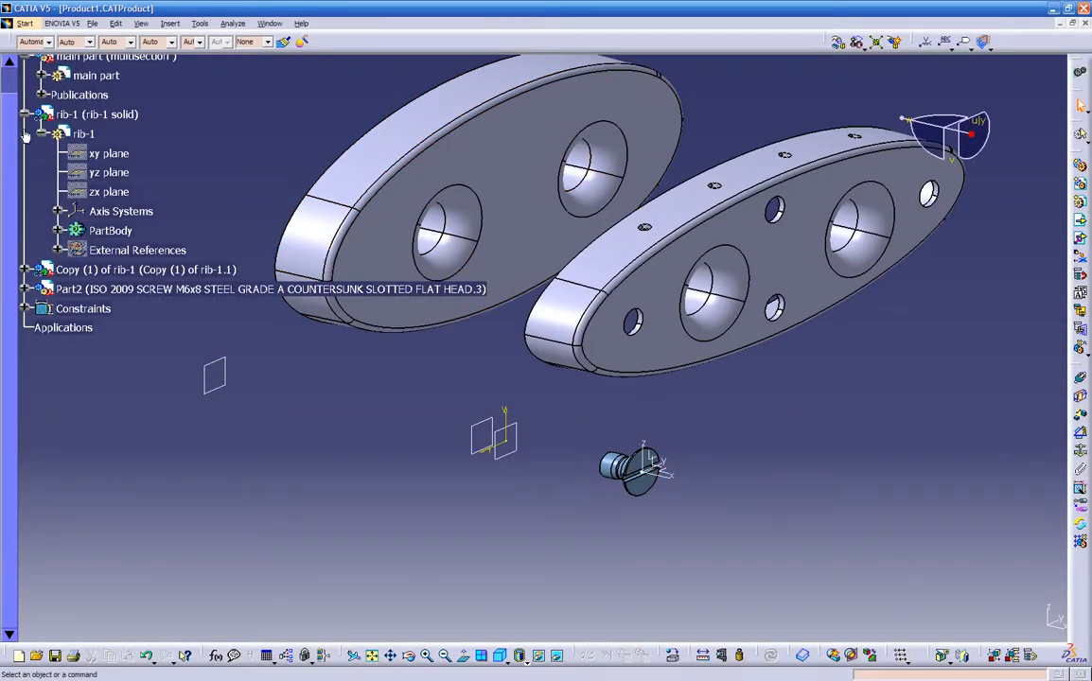
pyautogui.click(25, 115)
pyautogui.click(15, 179)
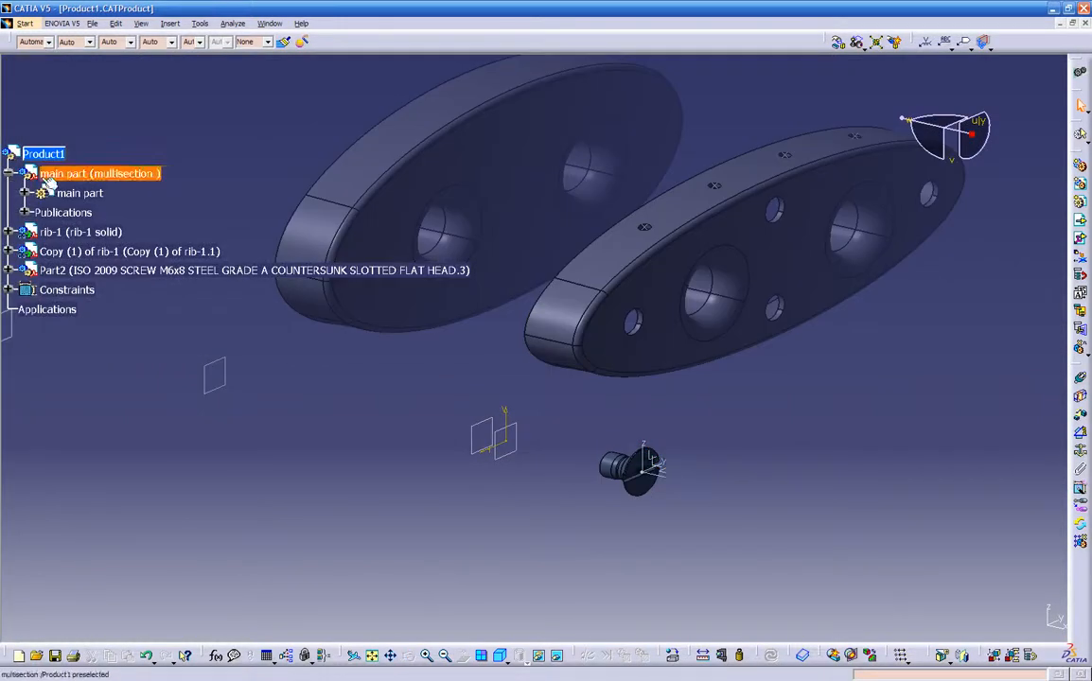
pyautogui.click(11, 174)
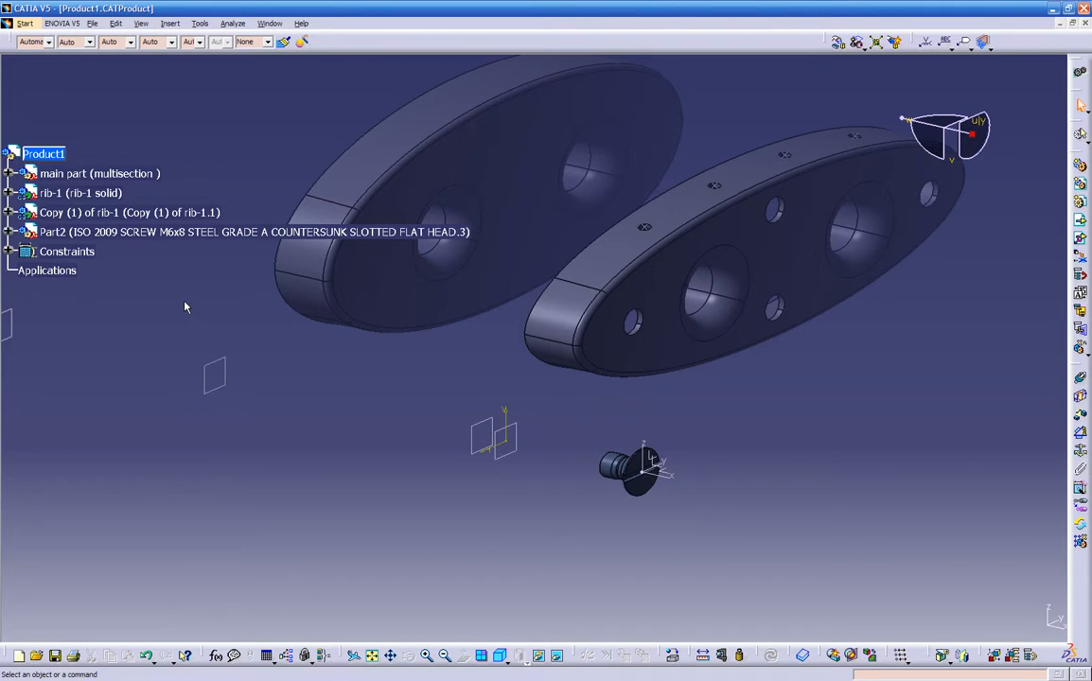
pyautogui.press('F3')
pyautogui.press('F3')
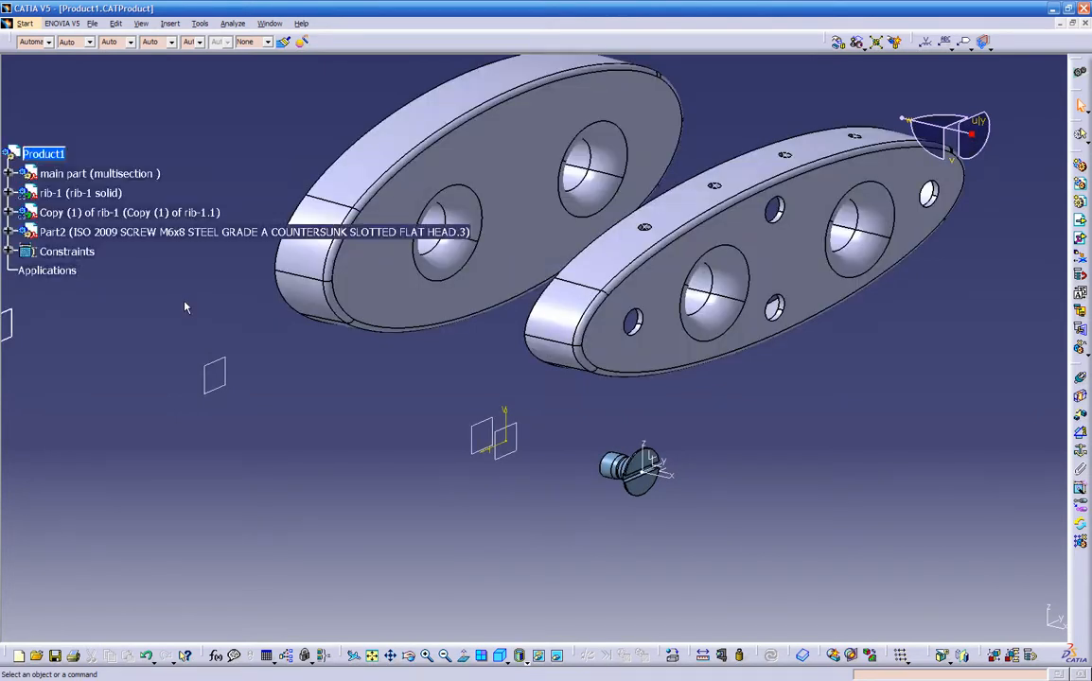
# - Attach the compass to the M6x8 screw and hide the specification tree
pyautogui.moveTo(227, 321); pyautogui.dragTo(693, 511, button='middle')
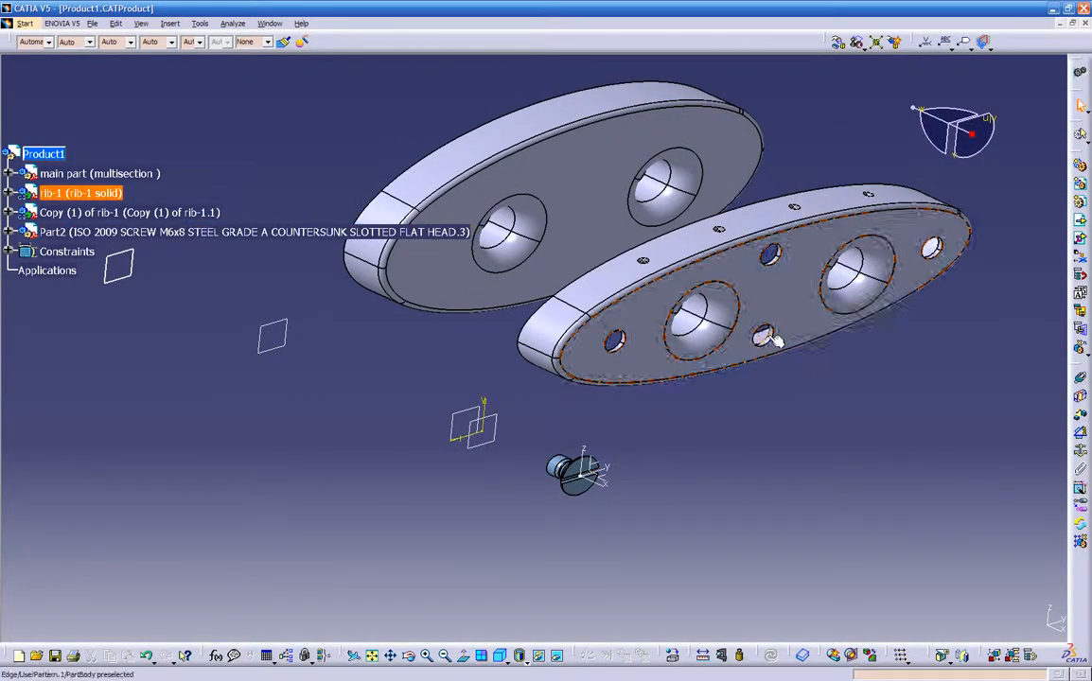
pyautogui.moveTo(754, 369); pyautogui.dragTo(656, 379, button='middle')
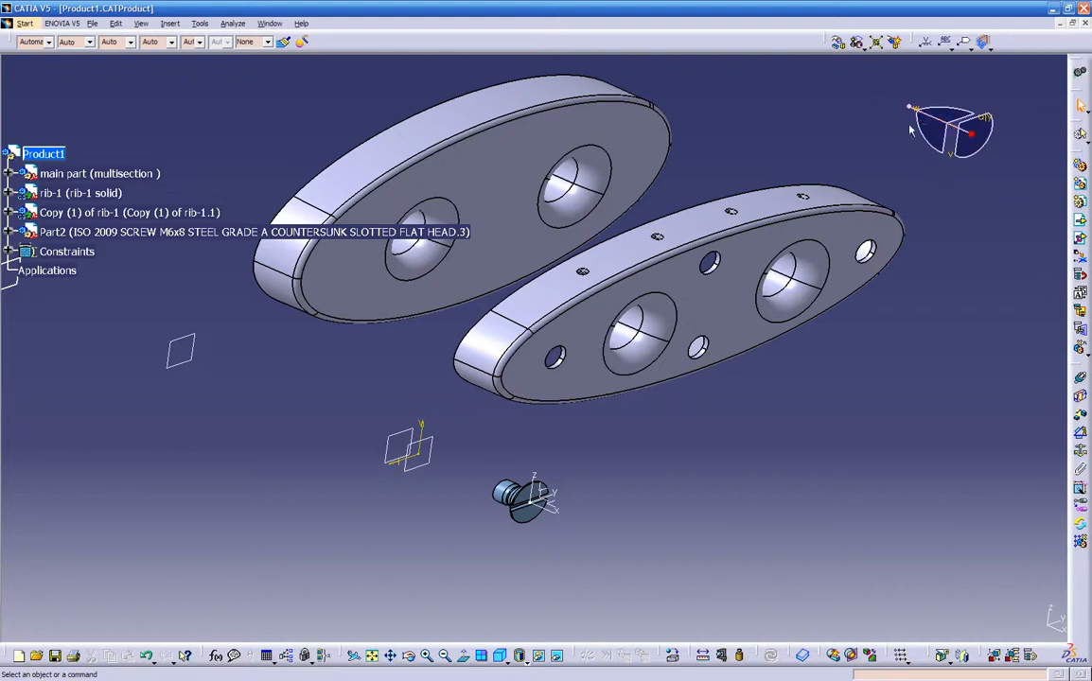
pyautogui.moveTo(928, 130); pyautogui.dragTo(912, 107)
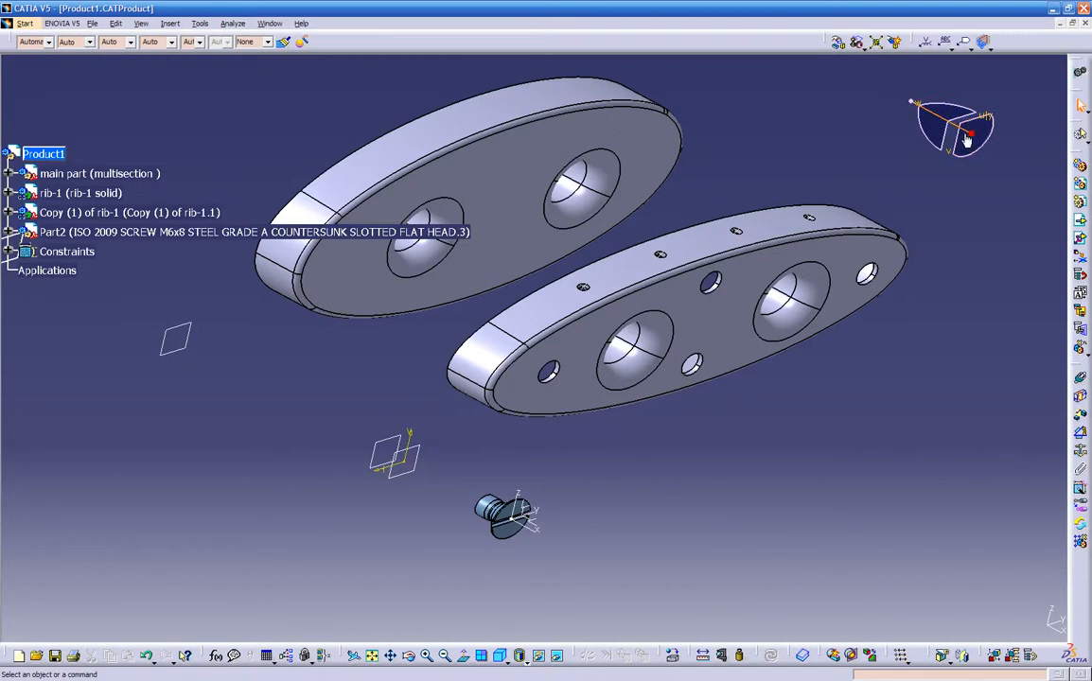
pyautogui.moveTo(971, 132); pyautogui.dragTo(868, 280)
pyautogui.moveTo(625, 437); pyautogui.dragTo(554, 474)
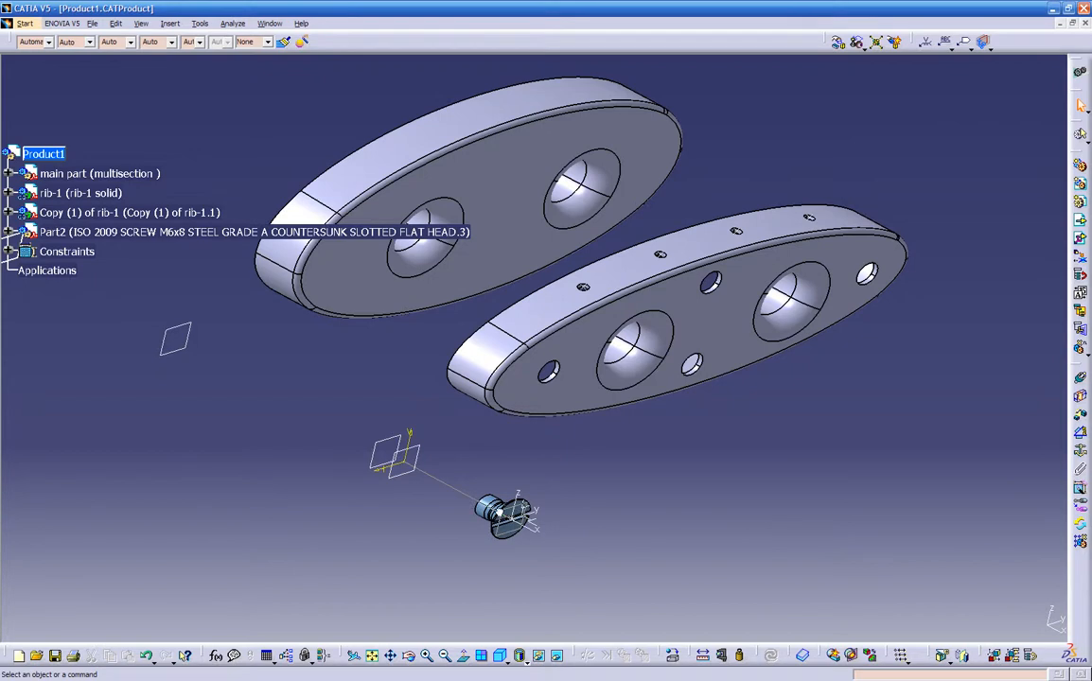
pyautogui.click(499, 512)
pyautogui.moveTo(505, 516); pyautogui.dragTo(461, 436, button='middle')
pyautogui.press('F3')
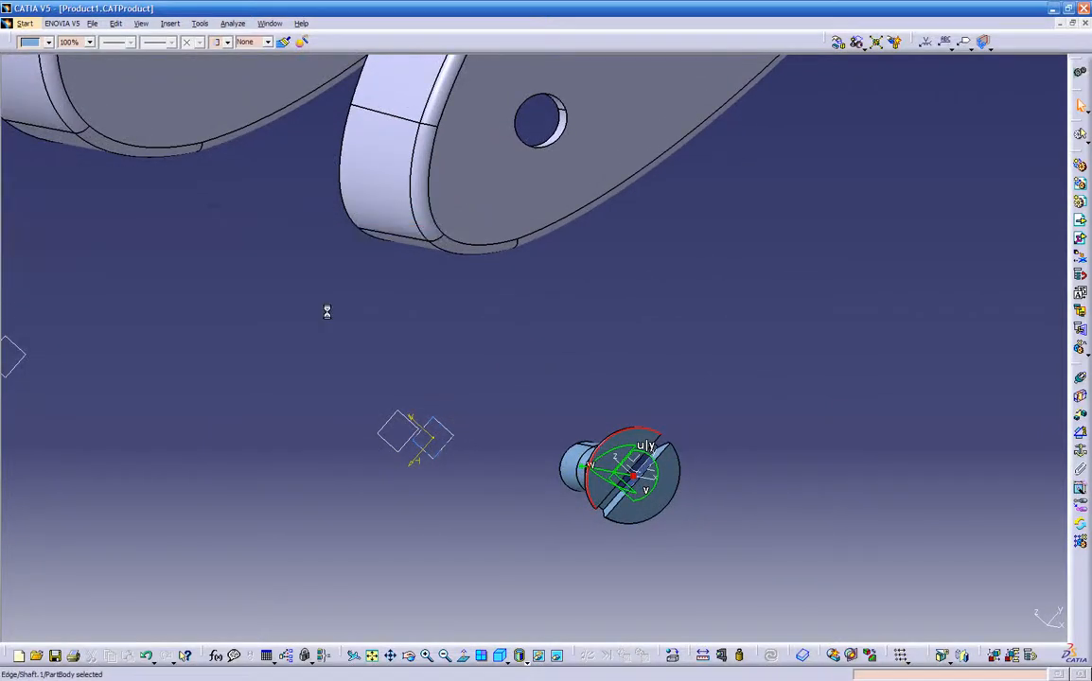
# - Move the M6x8 screw with the compass to a spot in front of rib-1, and detach the compass
pyautogui.moveTo(428, 311); pyautogui.dragTo(515, 378, button='middle')
pyautogui.moveTo(400, 356); pyautogui.dragTo(452, 241, button='middle')
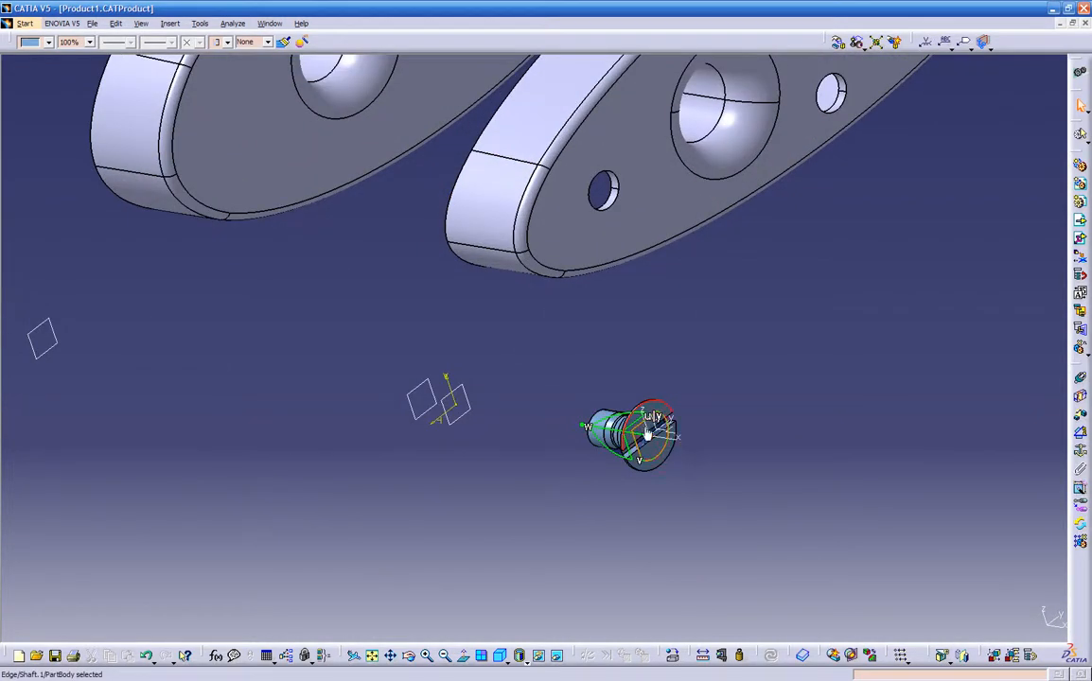
pyautogui.moveTo(637, 430); pyautogui.dragTo(914, 216)
pyautogui.moveTo(695, 289); pyautogui.dragTo(703, 391, button='middle')
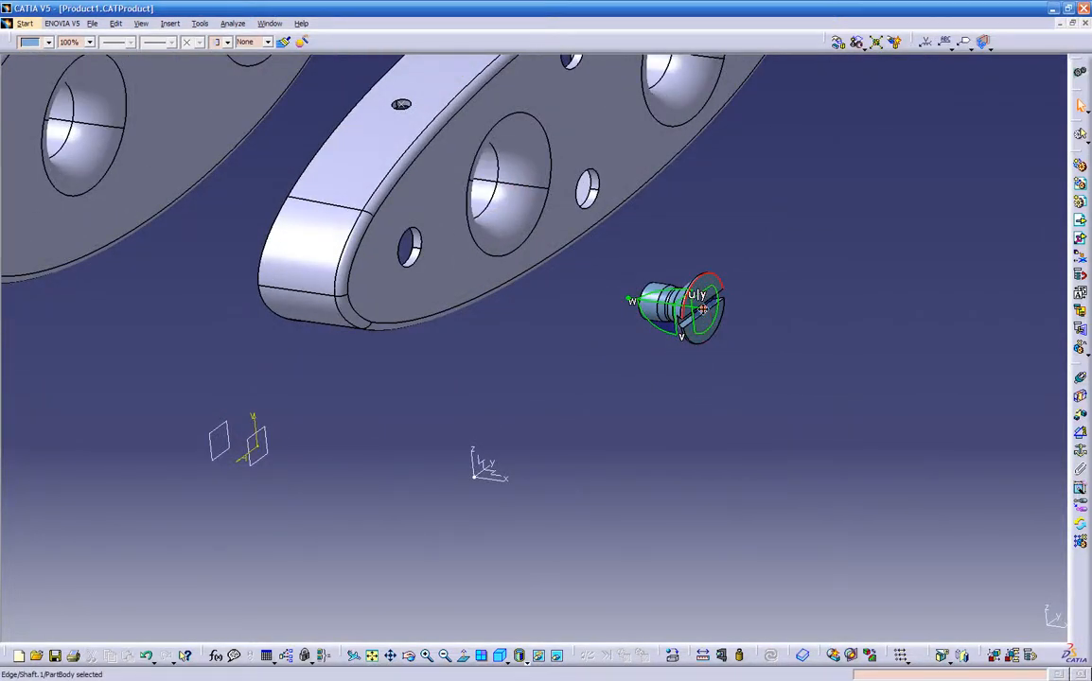
pyautogui.moveTo(703, 309); pyautogui.dragTo(938, 127)
pyautogui.moveTo(886, 324); pyautogui.dragTo(800, 383, button='middle')
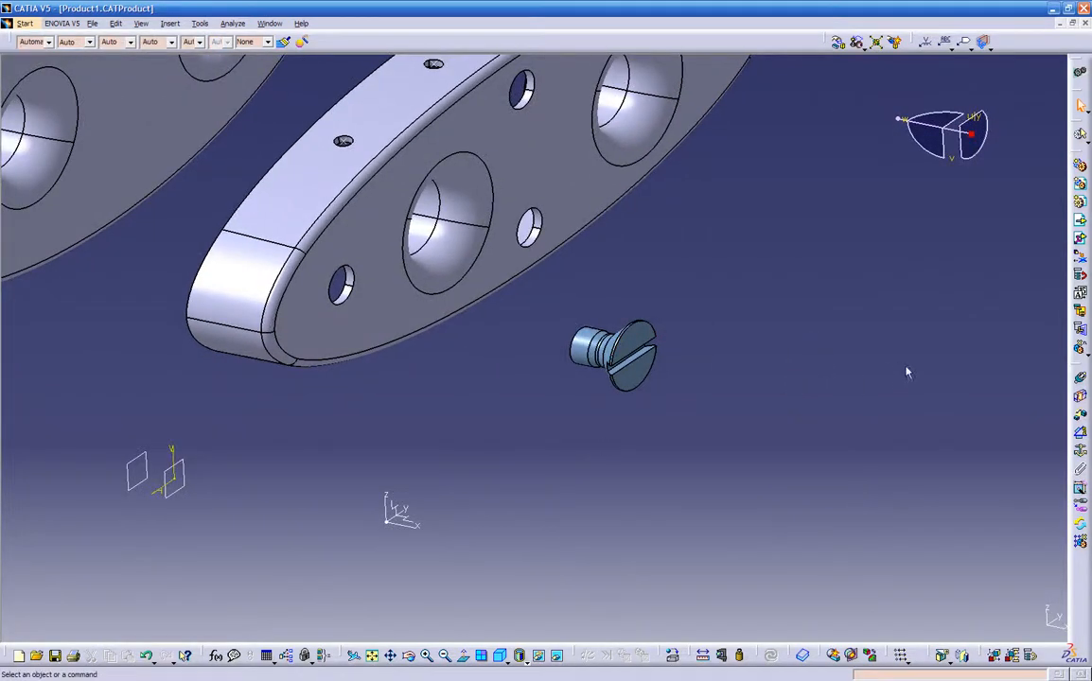
# - Constrain the screw's axis coincident with the axis of rib-1's lower middle small hole and update the assembly
pyautogui.click(1081, 381)
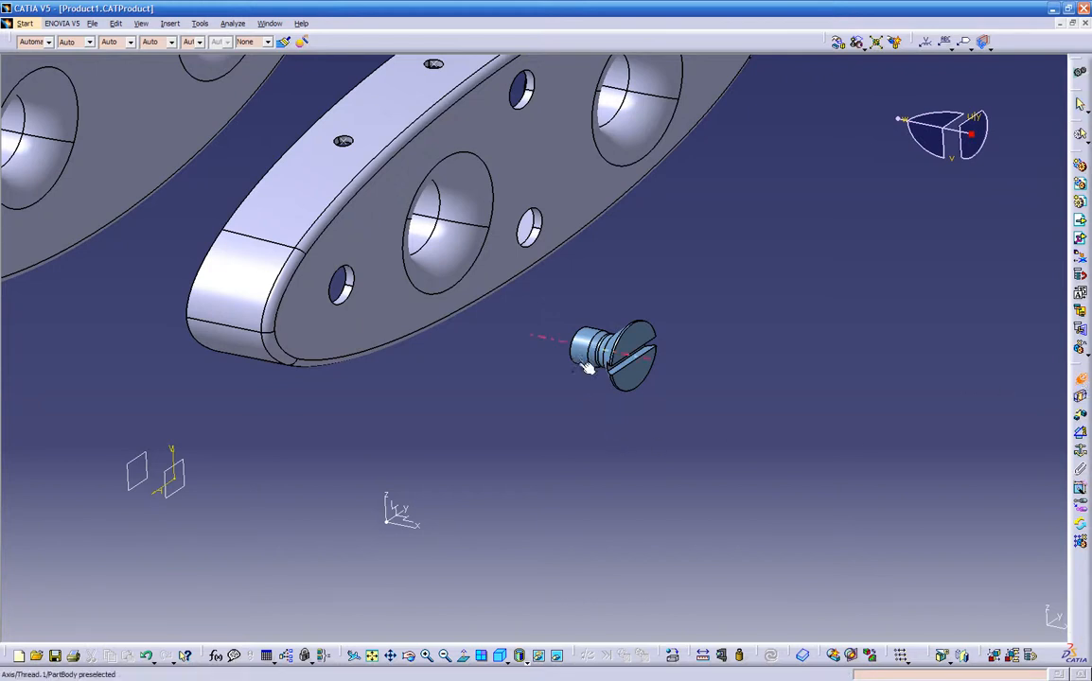
pyautogui.moveTo(566, 402); pyautogui.dragTo(502, 366, button='middle')
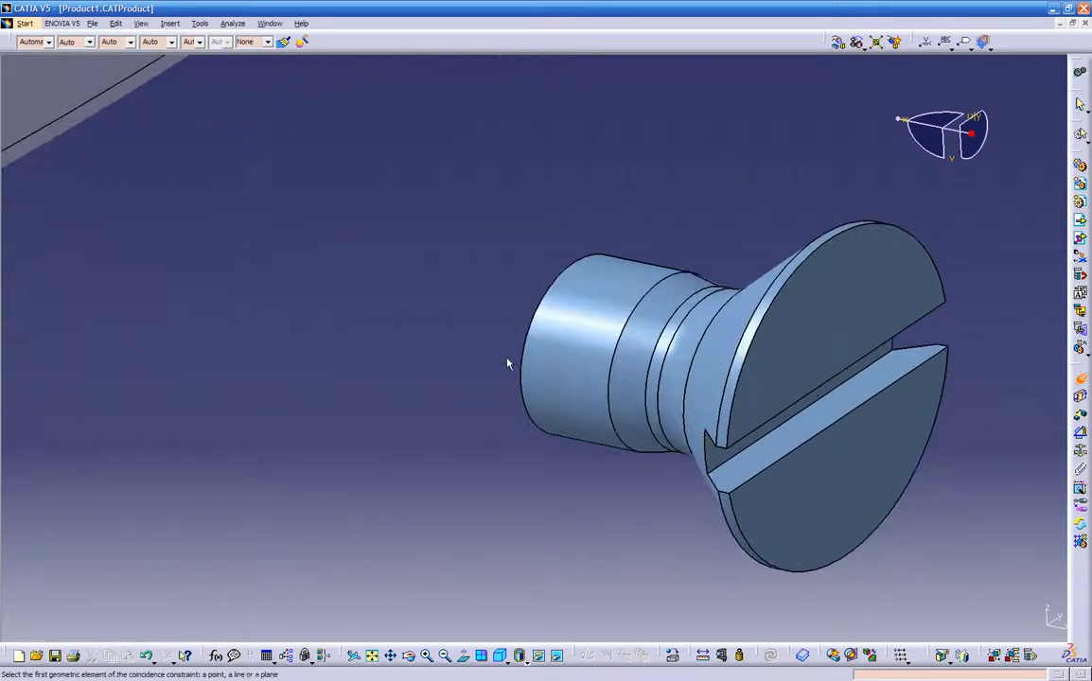
pyautogui.click(555, 390)
pyautogui.moveTo(457, 398); pyautogui.dragTo(424, 488, button='middle')
pyautogui.moveTo(496, 354); pyautogui.dragTo(468, 479, button='middle')
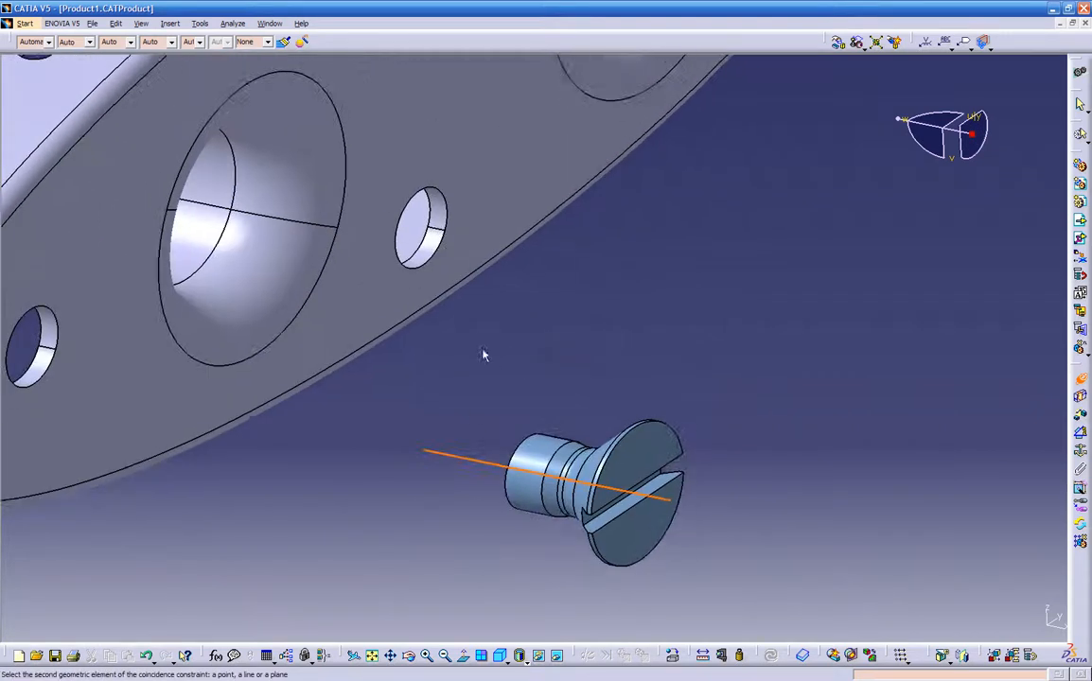
pyautogui.click(424, 254)
pyautogui.moveTo(446, 380); pyautogui.dragTo(473, 407, button='middle')
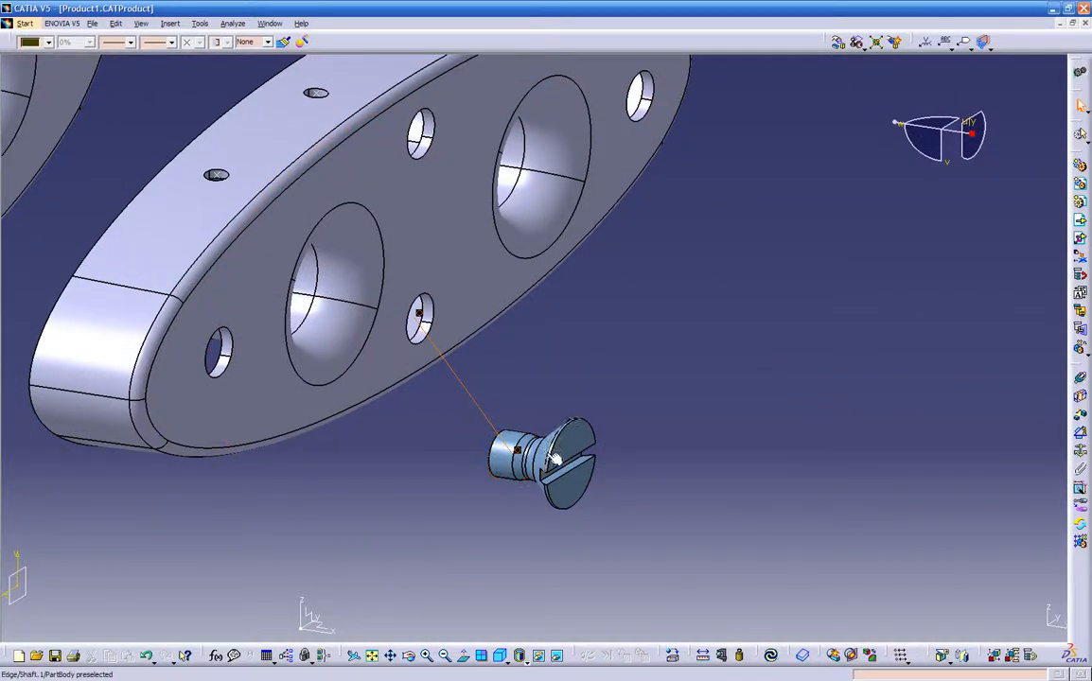
pyautogui.click(771, 655)
# - Add an offset constraint of -0.315 in between the screw's end face and rib-1's front face, and update the assembly
pyautogui.moveTo(504, 520); pyautogui.dragTo(672, 417, button='middle')
pyautogui.moveTo(324, 373); pyautogui.dragTo(552, 310, button='middle')
pyautogui.moveTo(590, 456); pyautogui.dragTo(947, 413, button='middle')
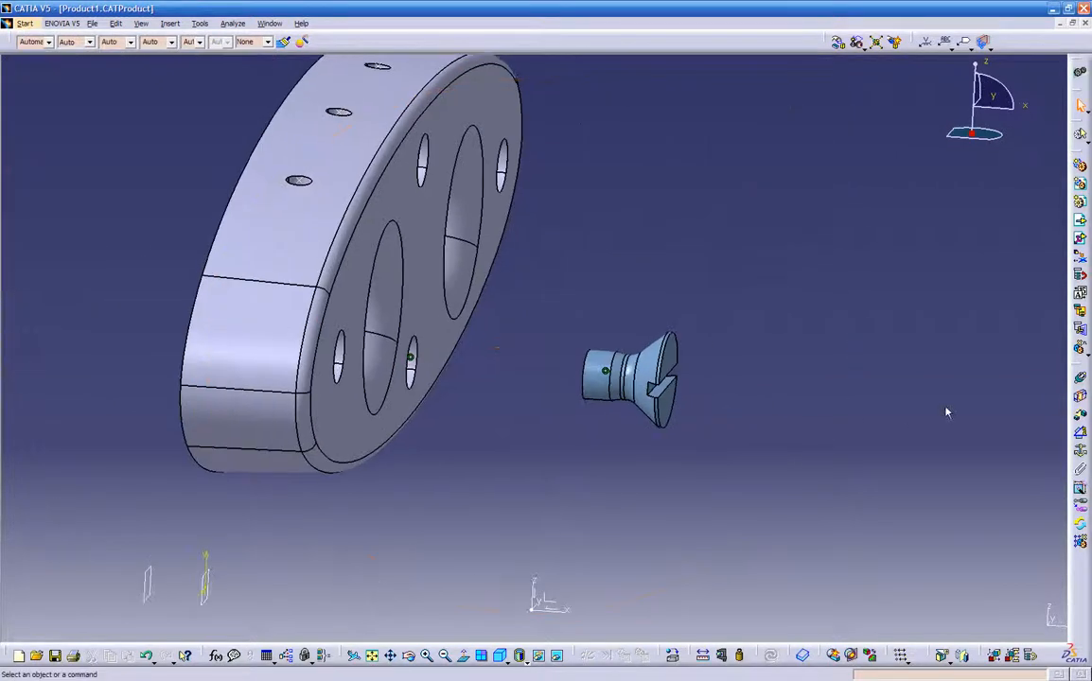
pyautogui.click(1079, 417)
pyautogui.moveTo(997, 441); pyautogui.dragTo(614, 407, button='middle')
pyautogui.click(477, 383)
pyautogui.moveTo(503, 441); pyautogui.dragTo(445, 348, button='middle')
pyautogui.click(478, 305)
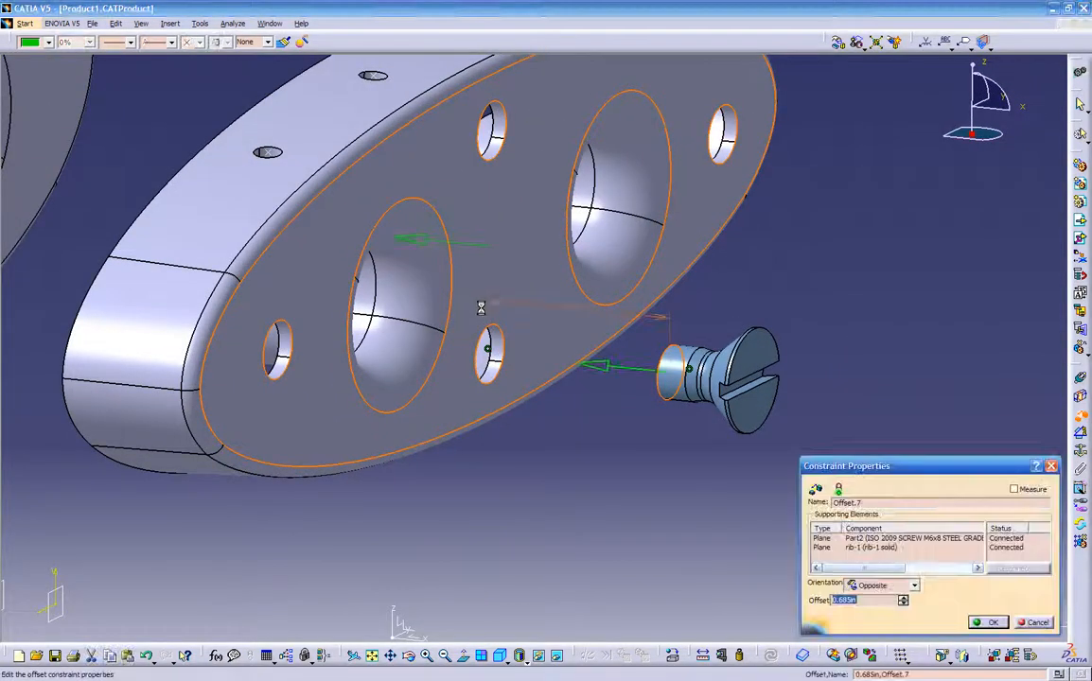
pyautogui.moveTo(621, 459); pyautogui.dragTo(562, 467, button='middle')
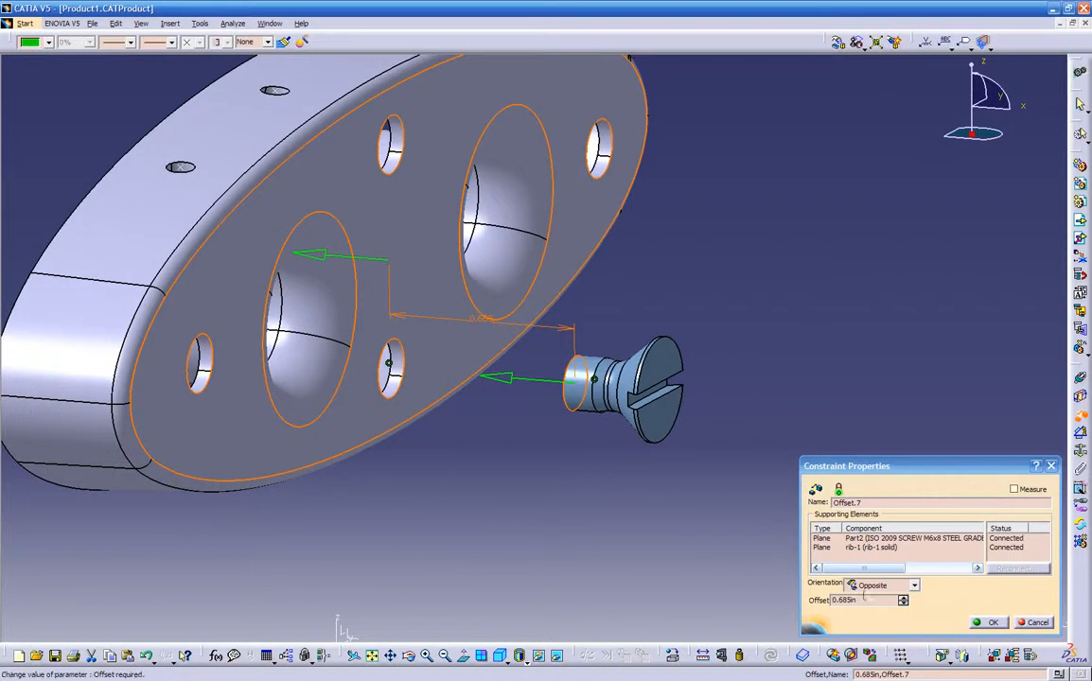
pyautogui.click(902, 603)
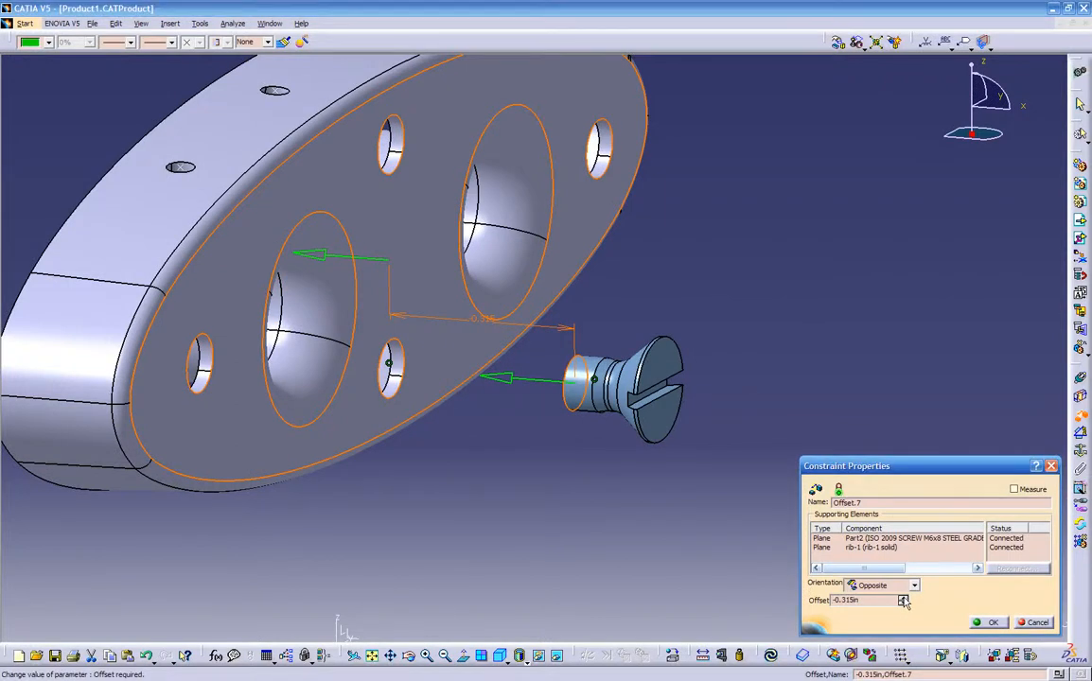
pyautogui.click(970, 623)
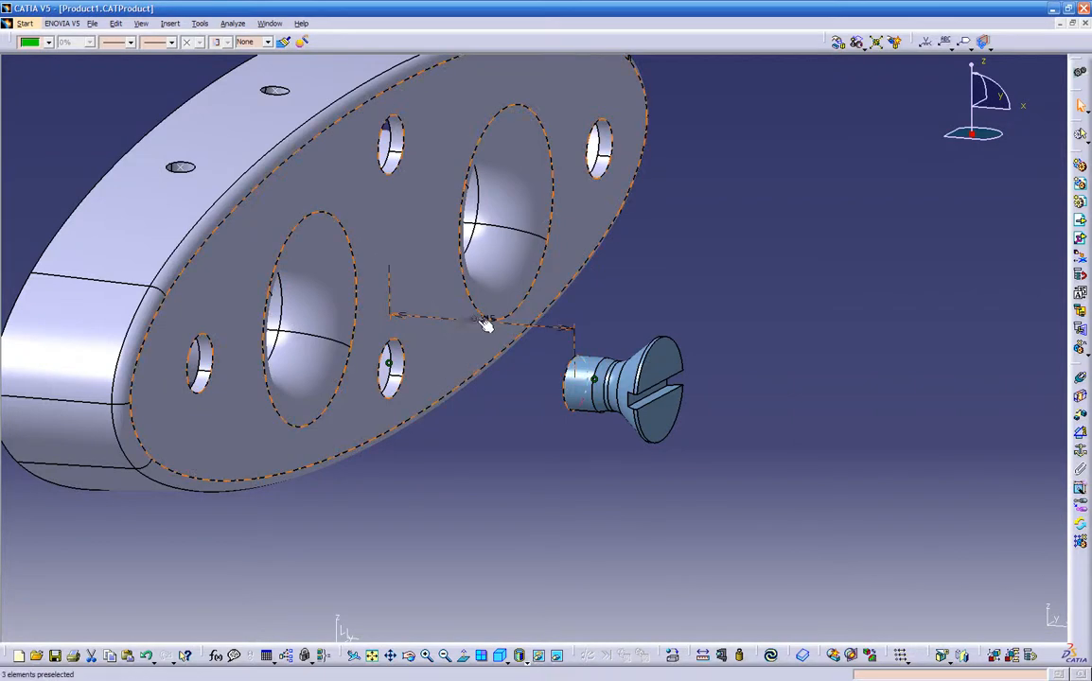
pyautogui.click(772, 655)
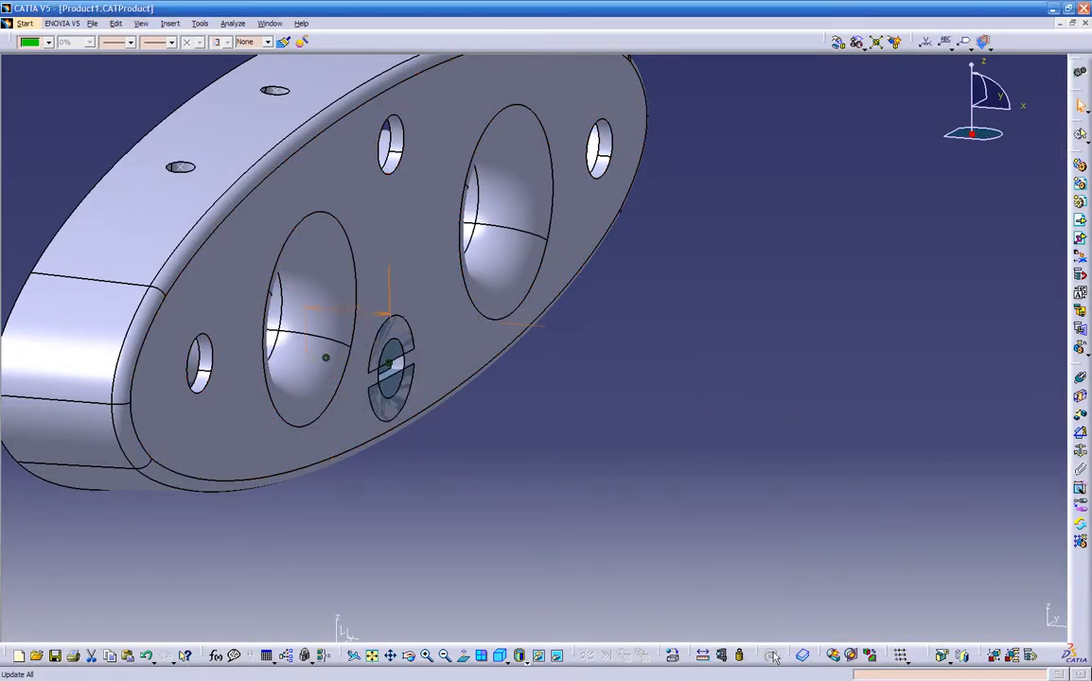
# - Set the offset constraint between the screw and rib-1's face to -0.2 in
pyautogui.click(525, 511)
pyautogui.moveTo(507, 481); pyautogui.dragTo(441, 397, button='middle')
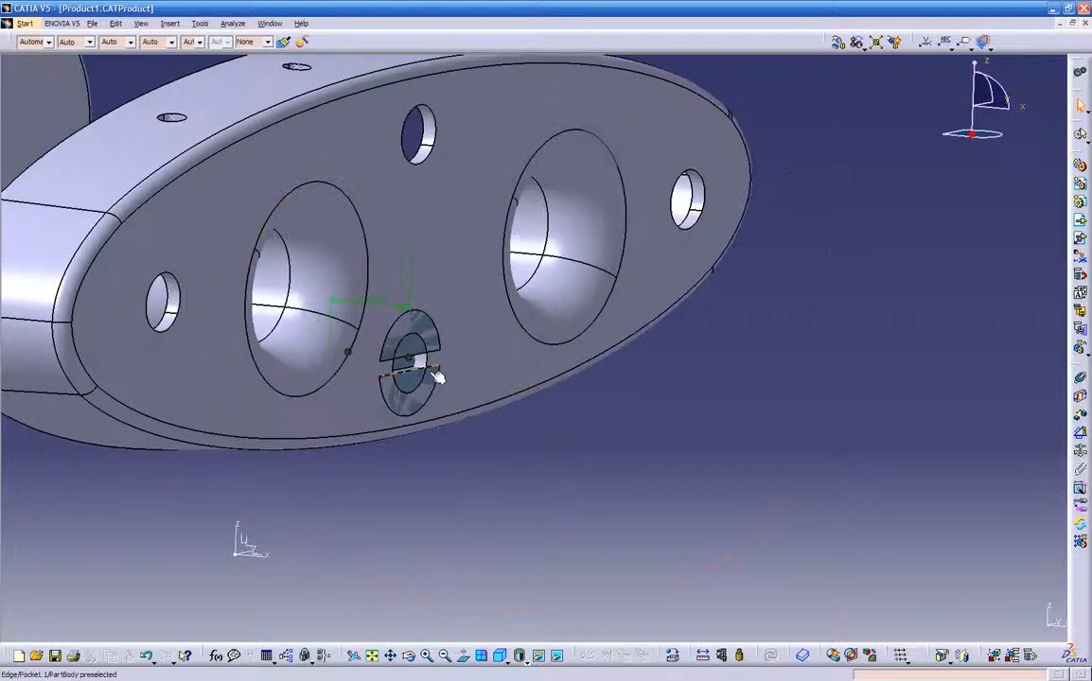
pyautogui.doubleClick(372, 299)
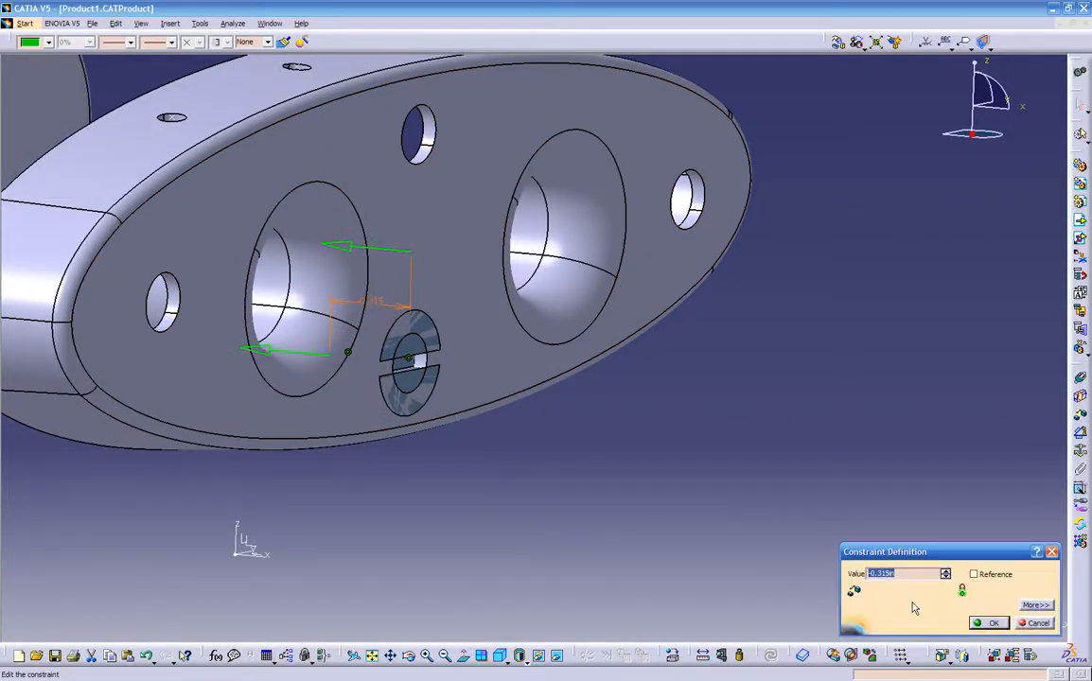
pyautogui.press('Return')
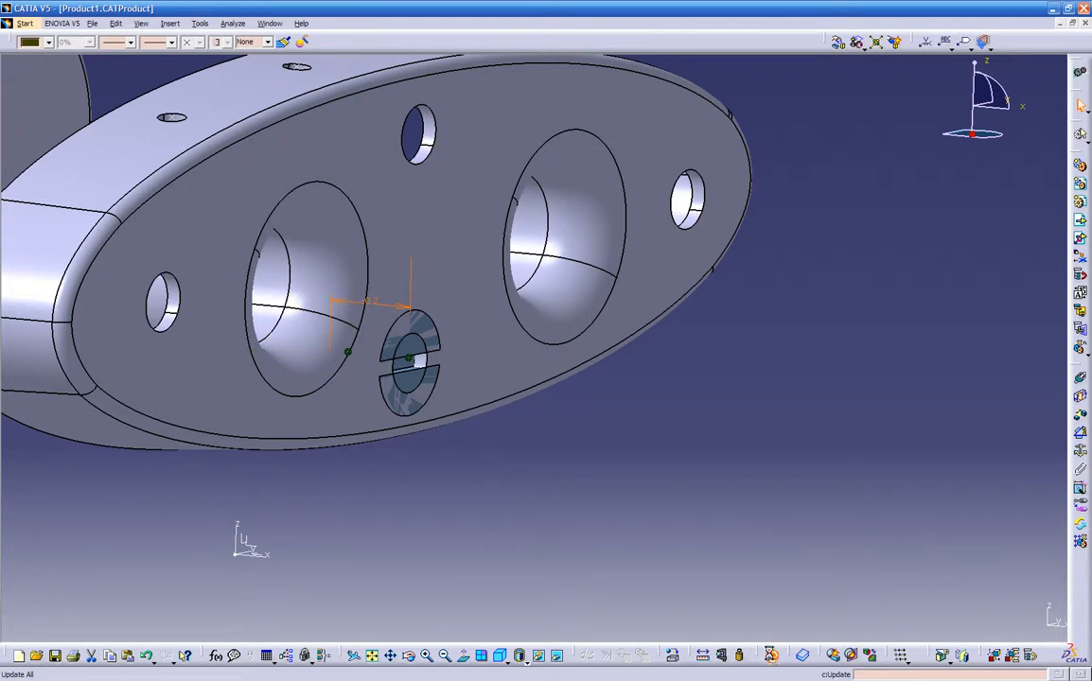
# - Update the assembly, and delete the offset constraint between the M6x8 screw and rib-1's front face
pyautogui.click(771, 655)
pyautogui.moveTo(657, 559); pyautogui.dragTo(486, 484, button='middle')
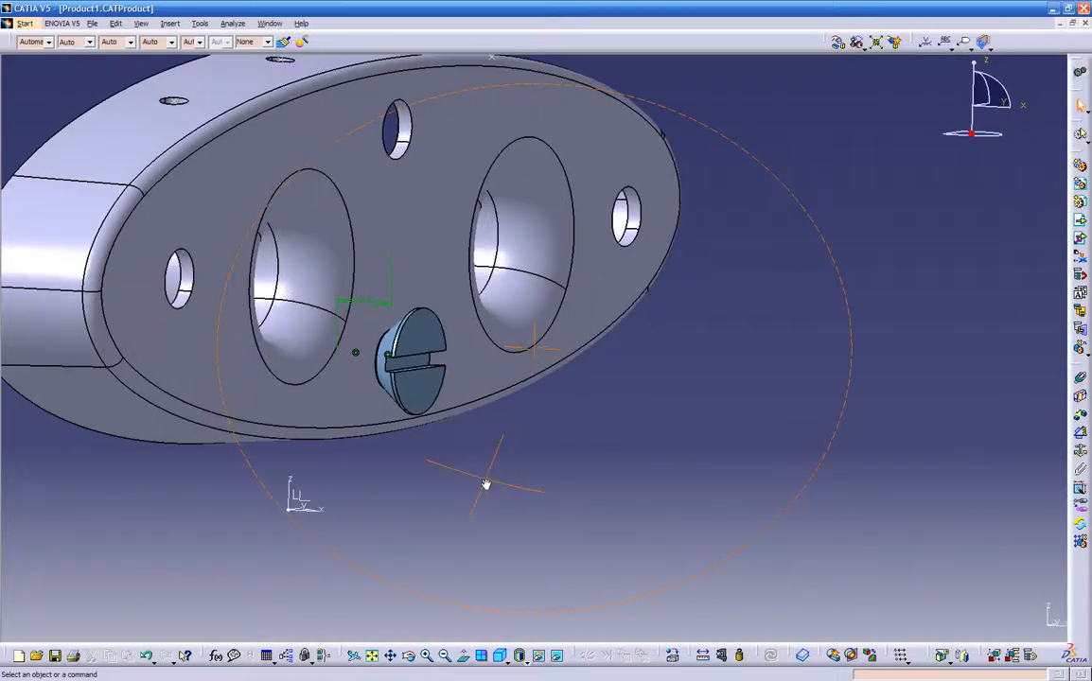
pyautogui.click(368, 307)
pyautogui.press('Delete')
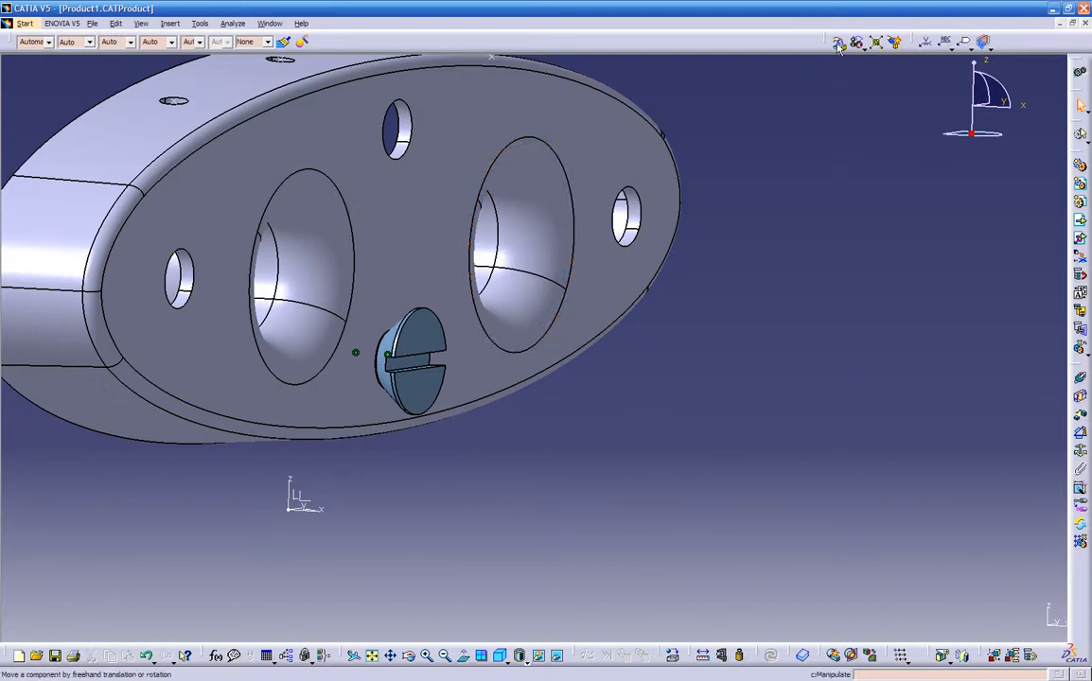
# - Start freehand manipulation along the X axis and slide the M6x8 screw away from rib-1 in the standard top view
pyautogui.click(838, 44)
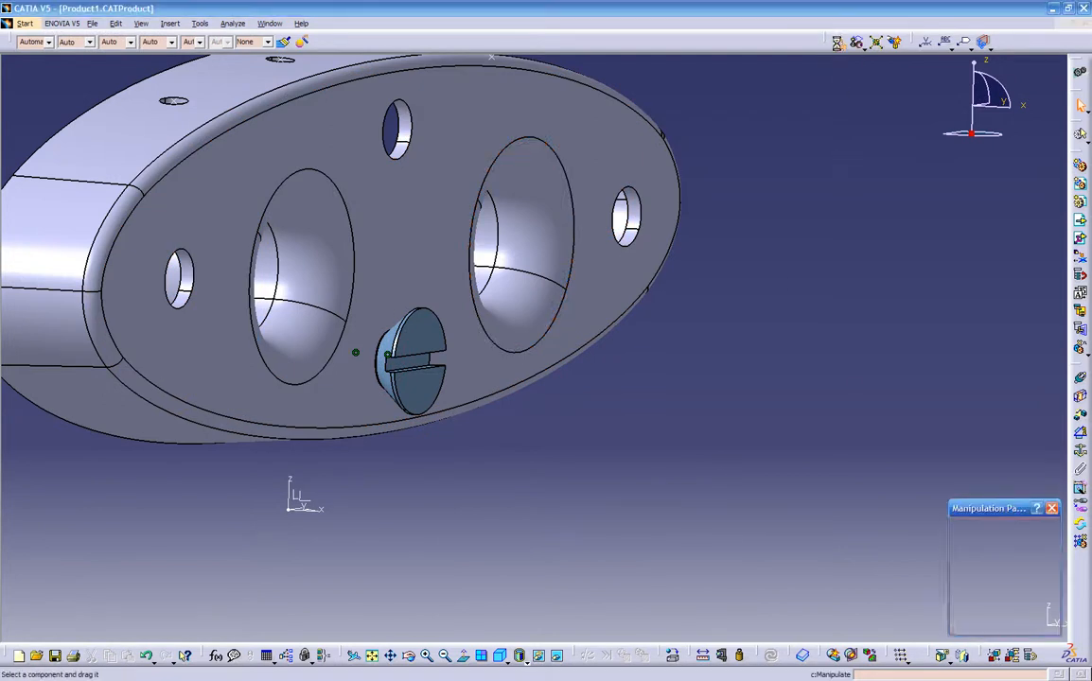
pyautogui.moveTo(640, 391); pyautogui.dragTo(546, 490, button='middle')
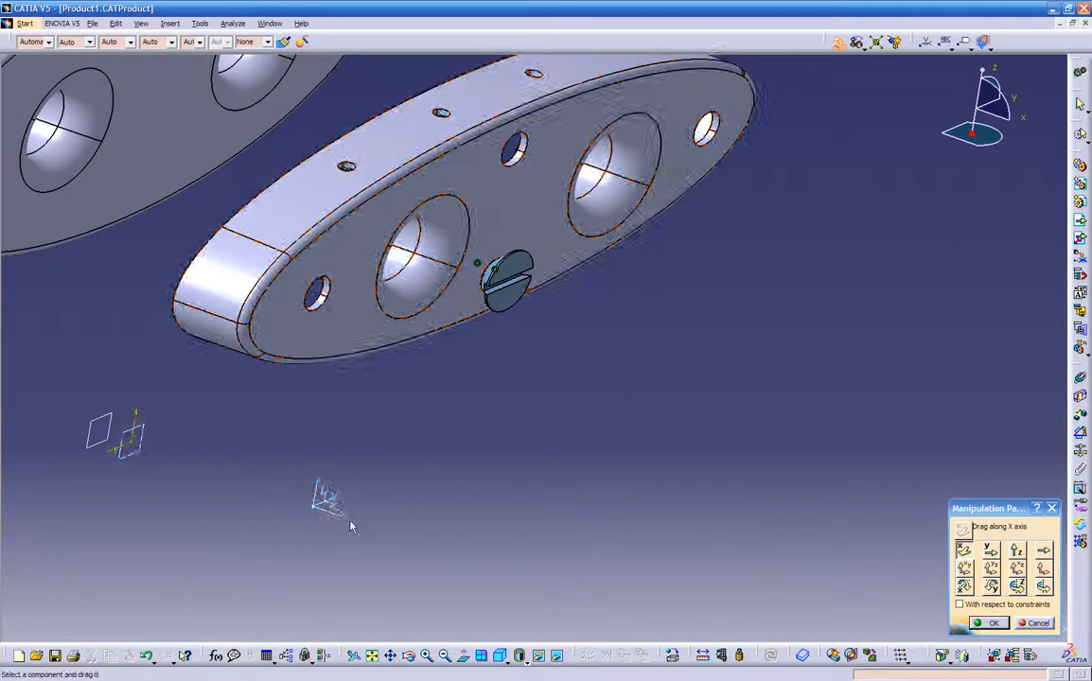
pyautogui.moveTo(365, 462); pyautogui.dragTo(518, 523, button='middle')
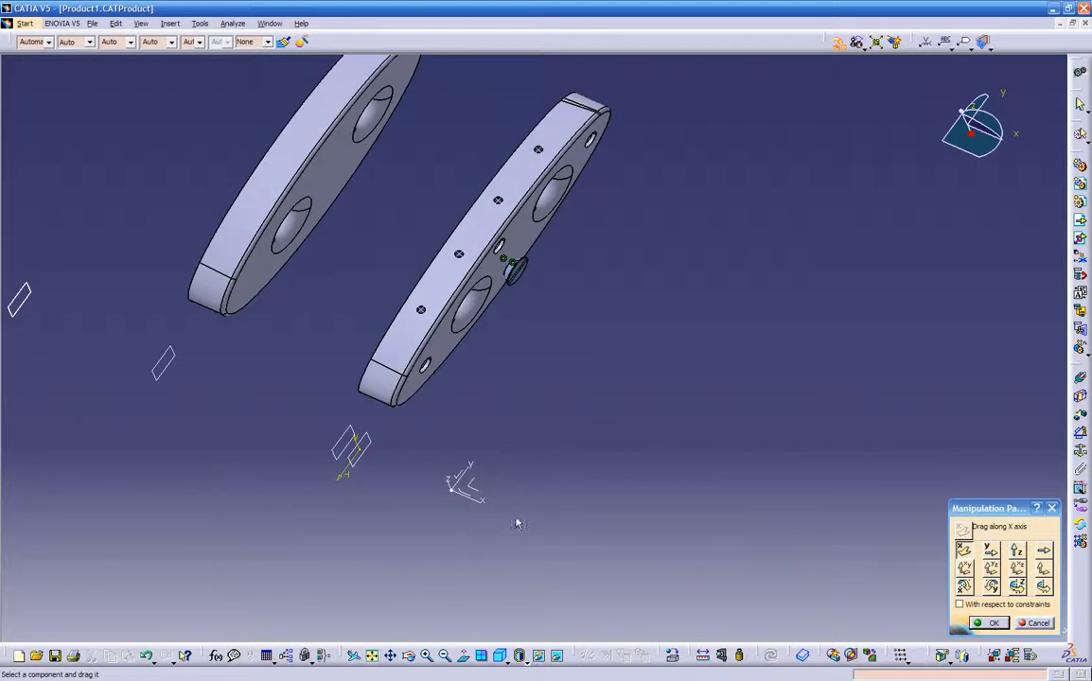
pyautogui.click(496, 660)
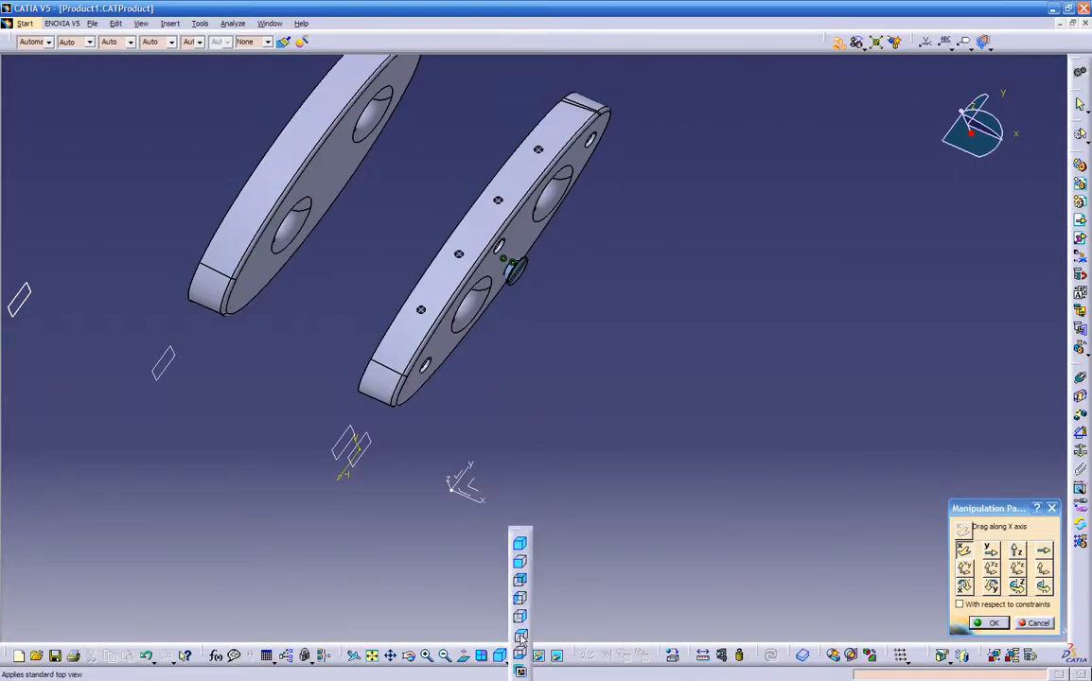
pyautogui.click(520, 636)
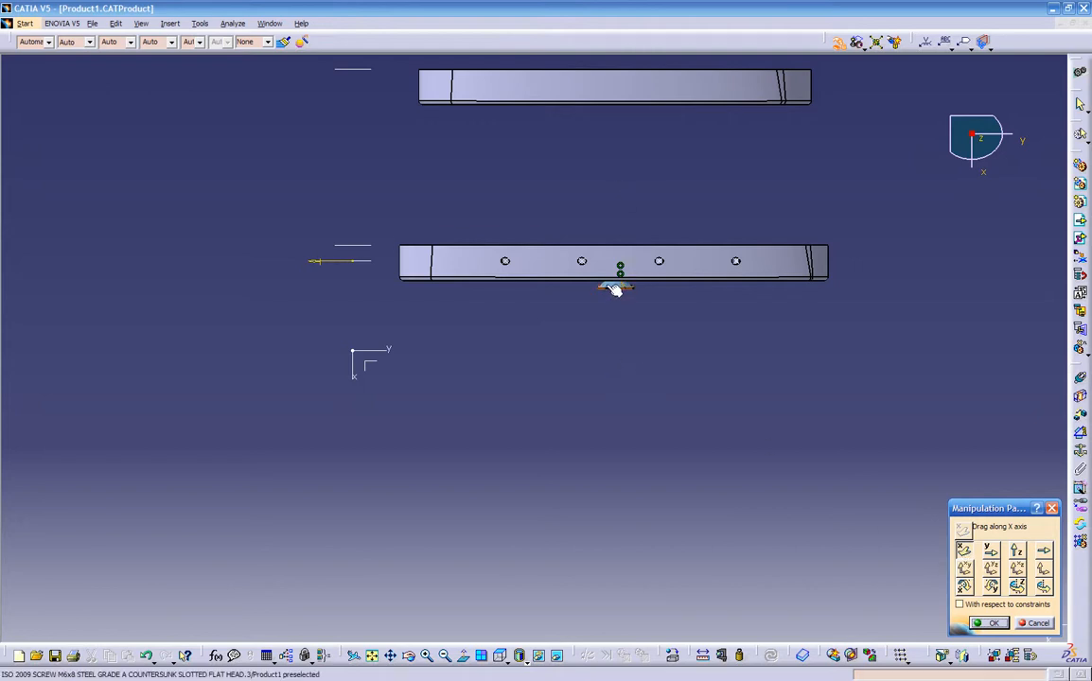
pyautogui.moveTo(617, 292); pyautogui.dragTo(617, 382)
# - Slide the M6x8 screw along the X axis until its head sits against rib-1's lower middle hole, and accept the manipulation
pyautogui.moveTo(617, 382); pyautogui.dragTo(667, 223, button='middle')
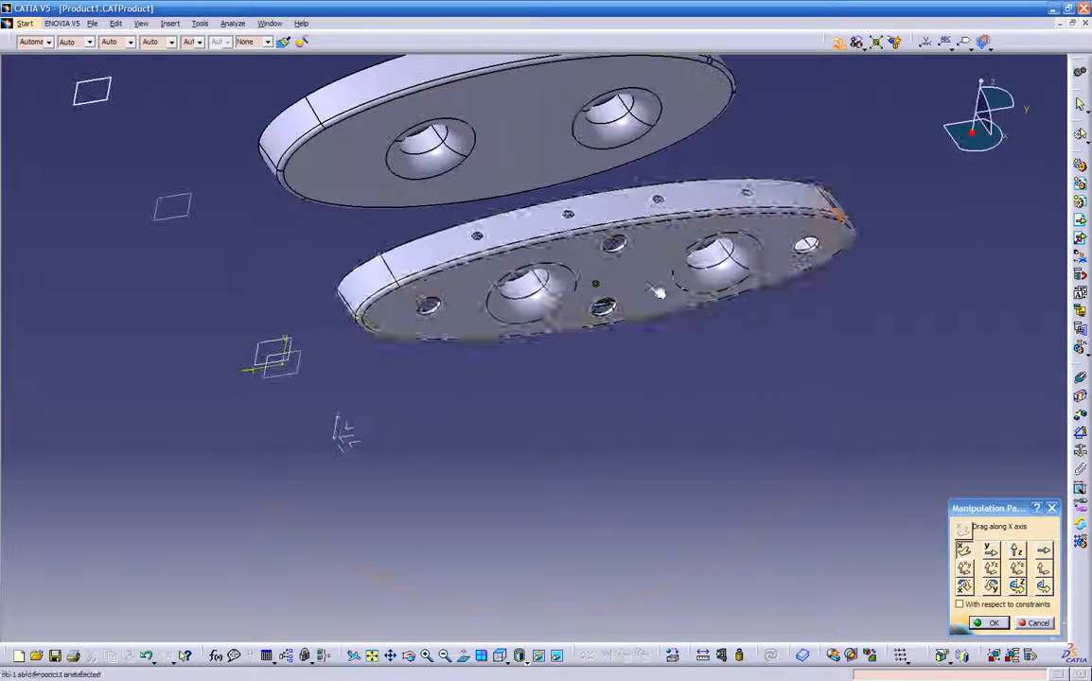
pyautogui.moveTo(603, 308); pyautogui.dragTo(405, 308, button='middle')
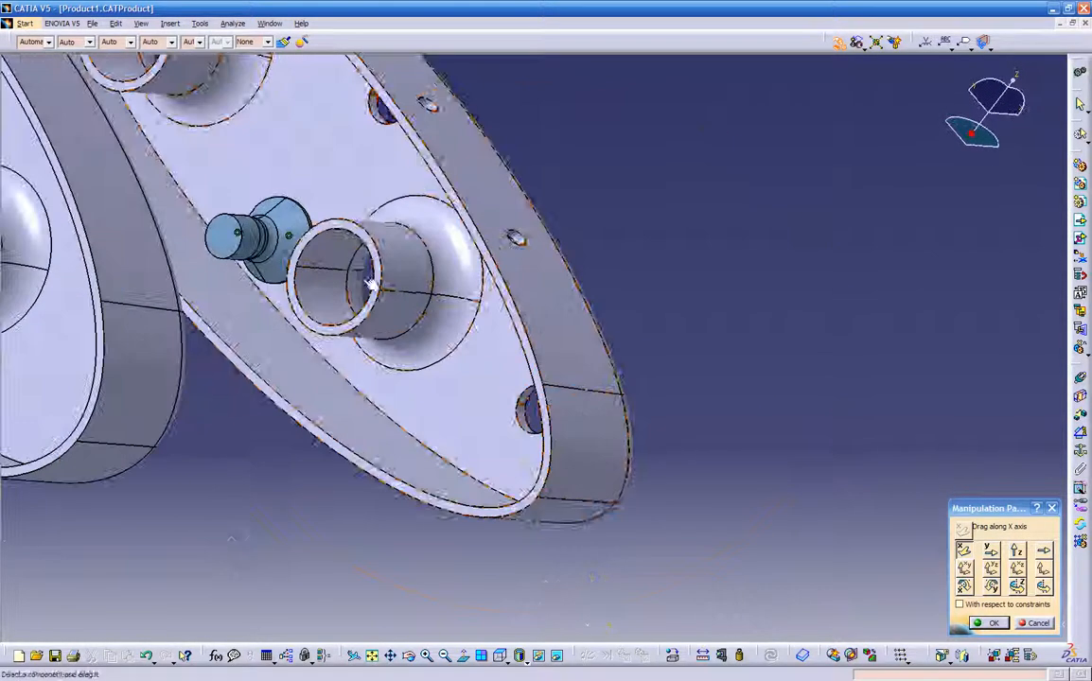
pyautogui.moveTo(273, 252); pyautogui.dragTo(736, 309)
pyautogui.moveTo(736, 309); pyautogui.dragTo(310, 409, button='middle')
pyautogui.moveTo(619, 423); pyautogui.dragTo(560, 371, button='middle')
pyautogui.moveTo(792, 392); pyautogui.dragTo(657, 256)
pyautogui.moveTo(546, 445); pyautogui.dragTo(654, 410, button='middle')
pyautogui.click(992, 623)
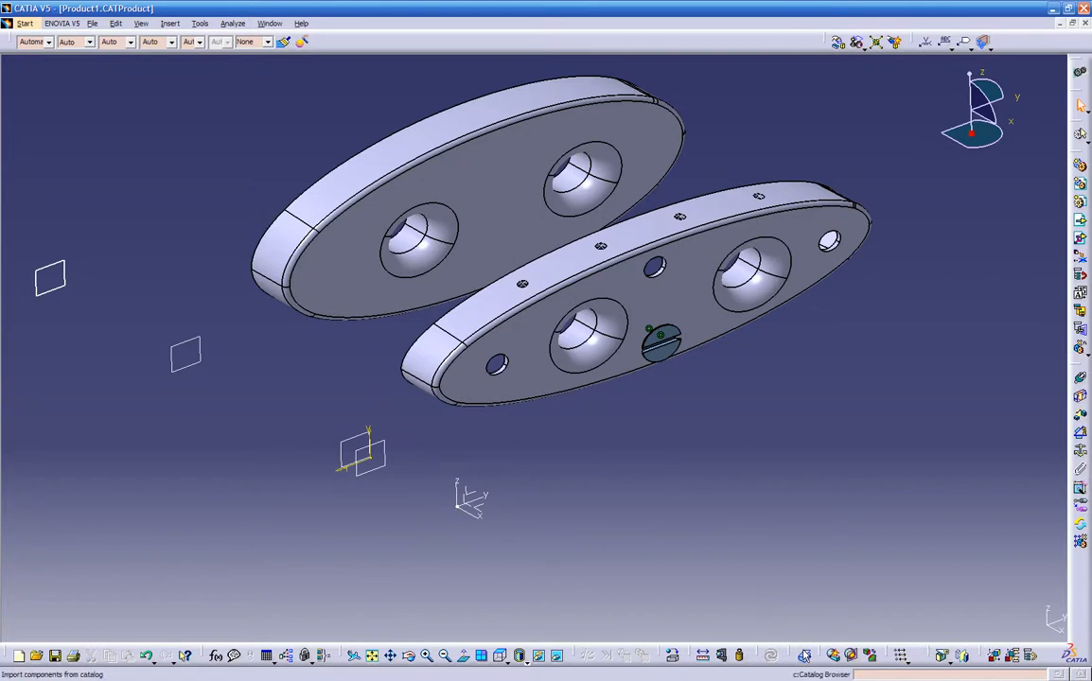
# - Show the specification tree and duplicate the M6x8 countersunk screw with Fast Multi Instantiation
pyautogui.click(803, 654)
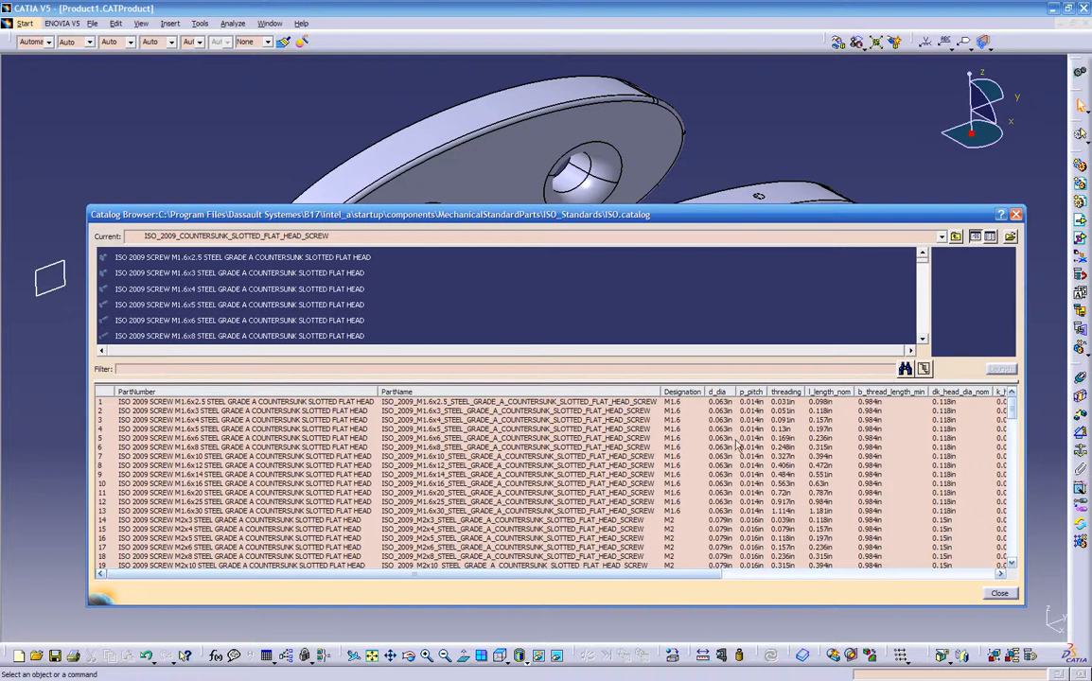
pyautogui.click(1015, 216)
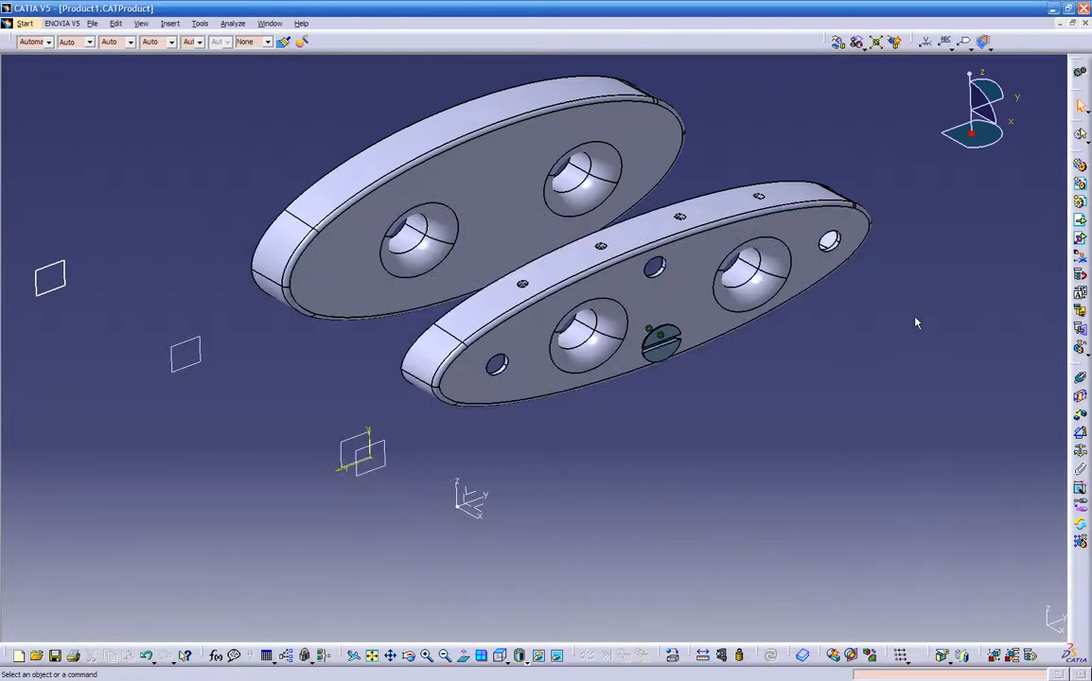
pyautogui.press('F3')
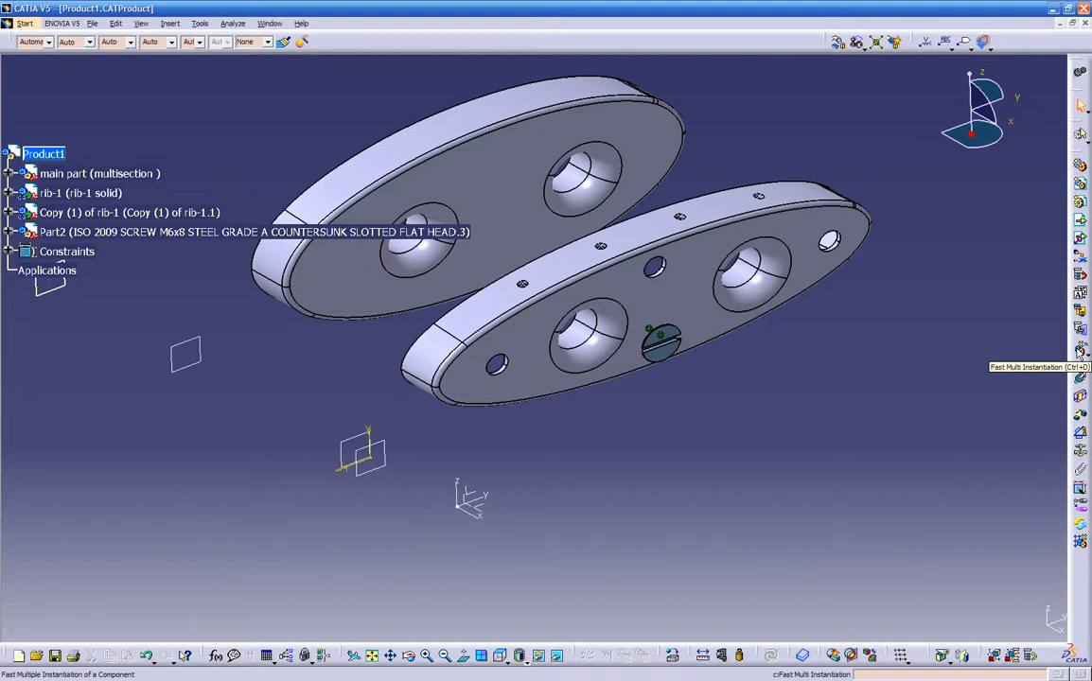
pyautogui.click(209, 233)
pyautogui.click(1080, 352)
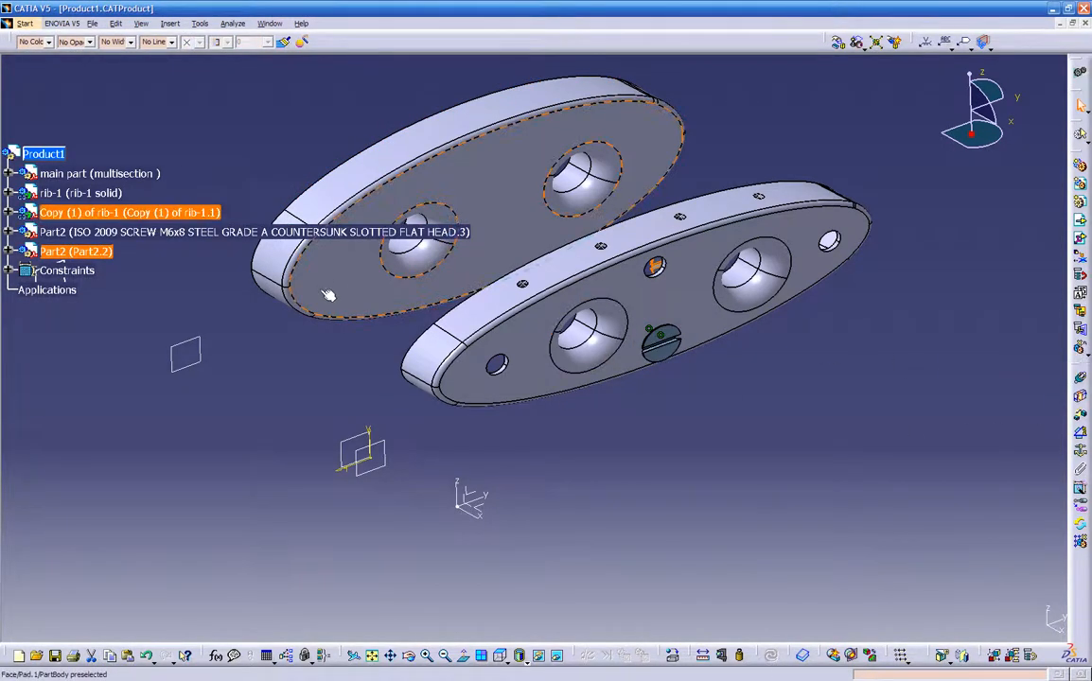
# - Constrain the duplicated screw's axis coincident with the axis of rib-1's upper middle small hole, and update the assembly
pyautogui.moveTo(427, 411); pyautogui.dragTo(773, 443, button='middle')
pyautogui.moveTo(427, 306); pyautogui.dragTo(473, 405, button='middle')
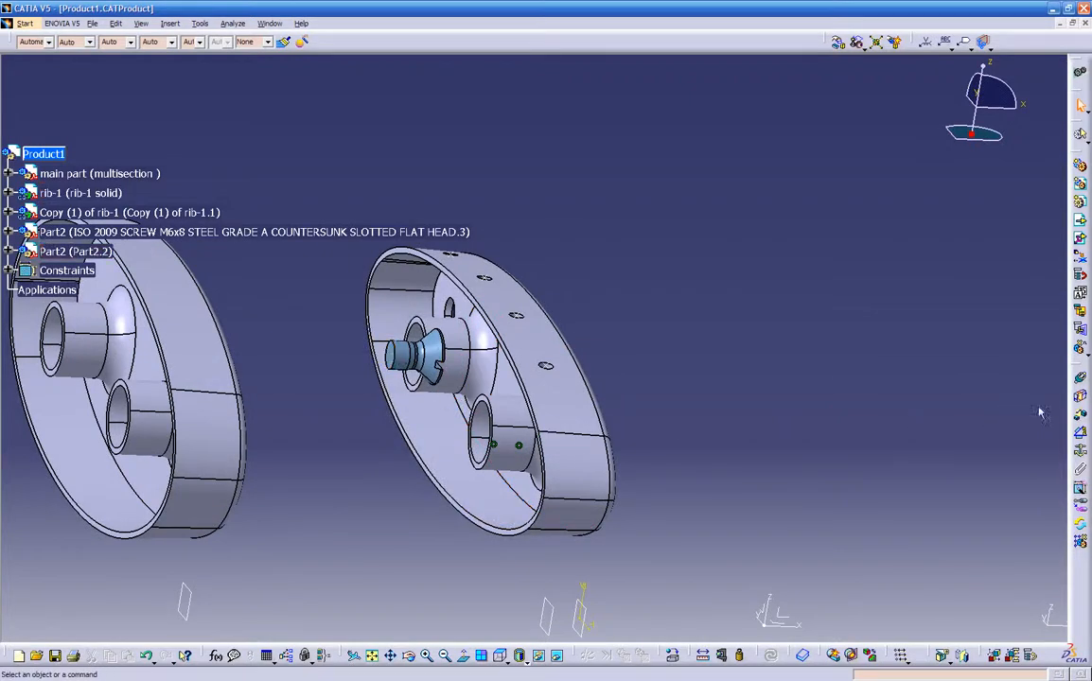
pyautogui.click(1079, 379)
pyautogui.moveTo(556, 388); pyautogui.dragTo(524, 363, button='middle')
pyautogui.click(423, 330)
pyautogui.moveTo(541, 431); pyautogui.dragTo(315, 411, button='middle')
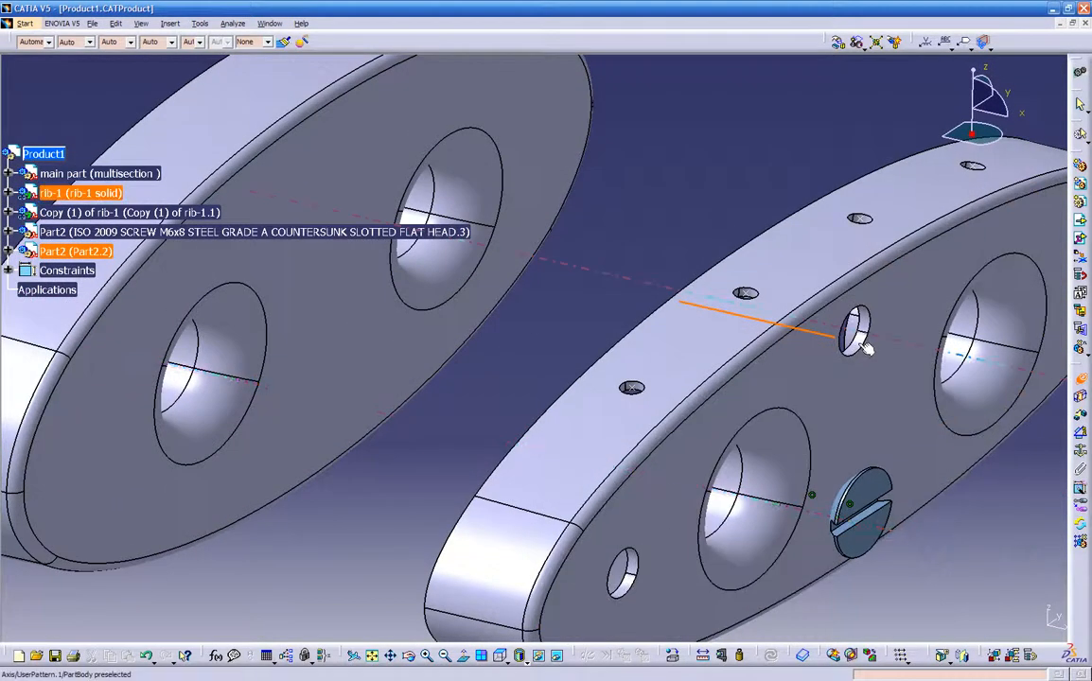
pyautogui.click(855, 335)
pyautogui.moveTo(906, 422); pyautogui.dragTo(657, 418, button='middle')
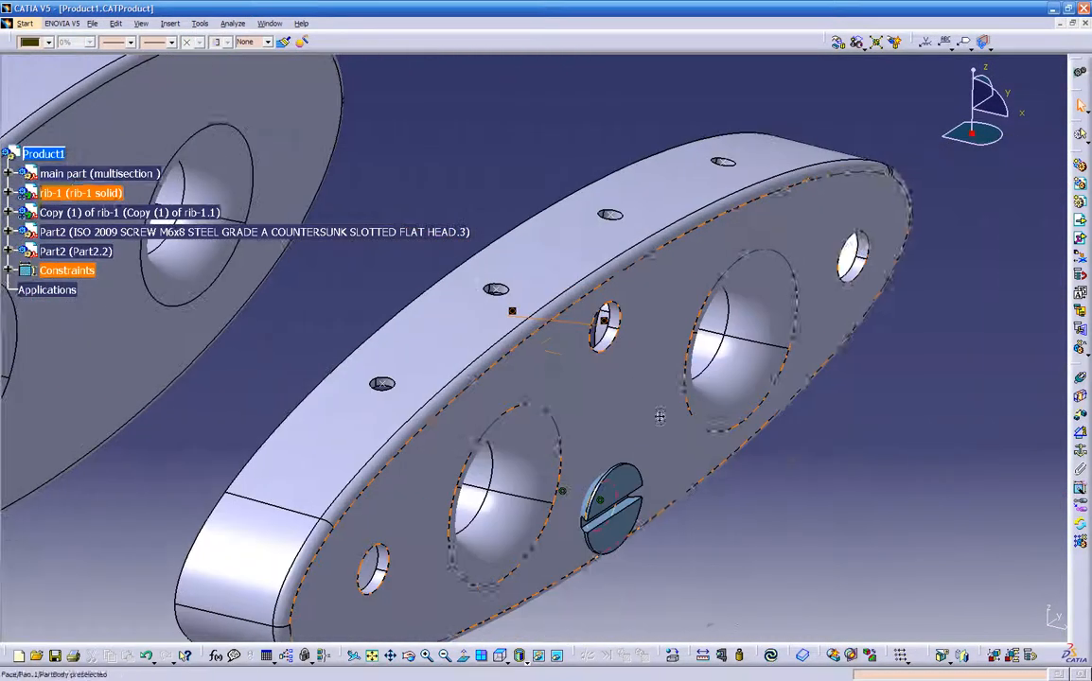
pyautogui.click(774, 656)
pyautogui.moveTo(601, 501); pyautogui.dragTo(610, 470, button='middle')
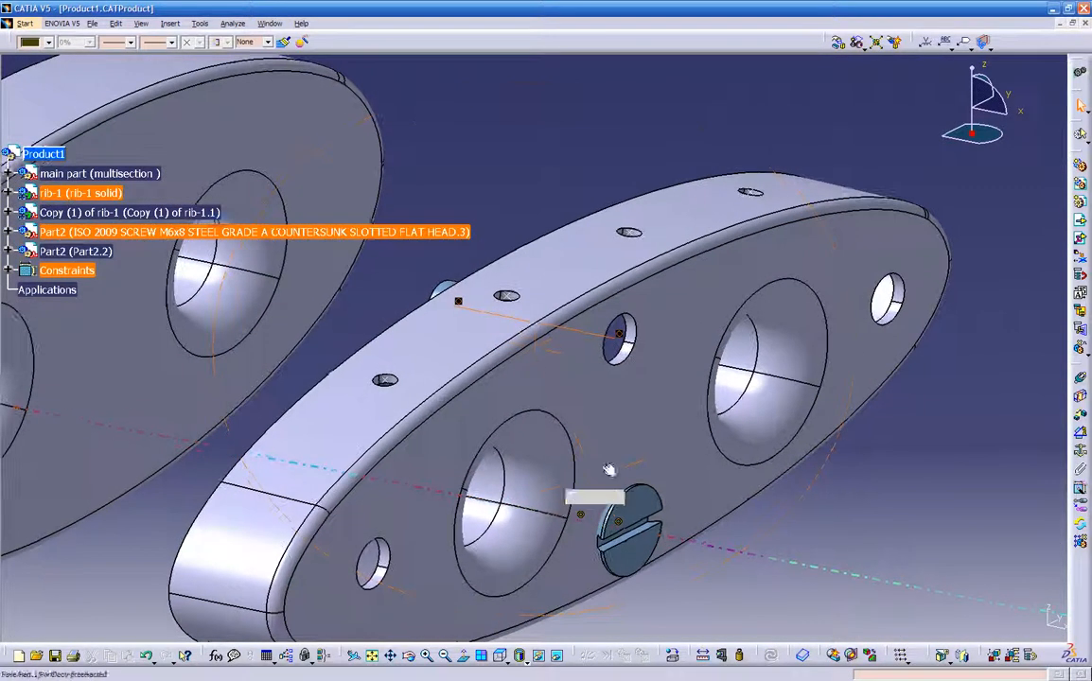
# - Slide the duplicated screw into rib-1's upper middle hole so its head sits on the front face, and accept the manipulation
pyautogui.click(839, 44)
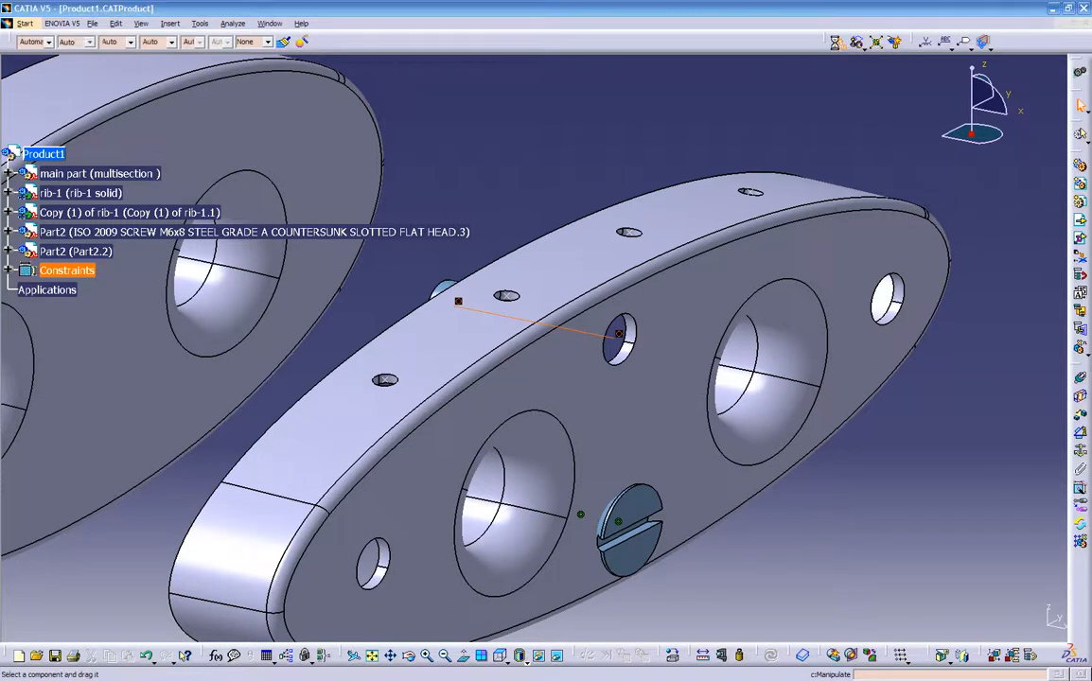
pyautogui.moveTo(443, 296); pyautogui.dragTo(553, 329)
pyautogui.click(987, 623)
pyautogui.moveTo(726, 500); pyautogui.dragTo(702, 438, button='middle')
pyautogui.moveTo(595, 415); pyautogui.dragTo(505, 465, button='middle')
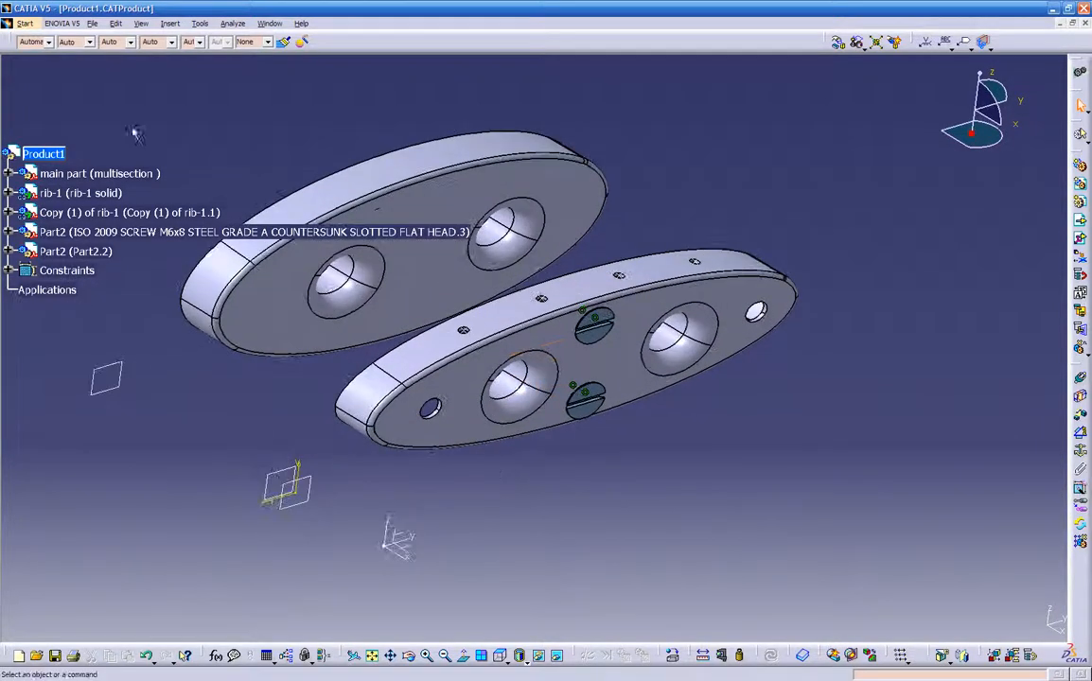
# - Mark Product1.CATProduct for saving in Save Management, and set Copy (1) of rib-1 to overwrite its file in the temp ribs folder
pyautogui.click(92, 23)
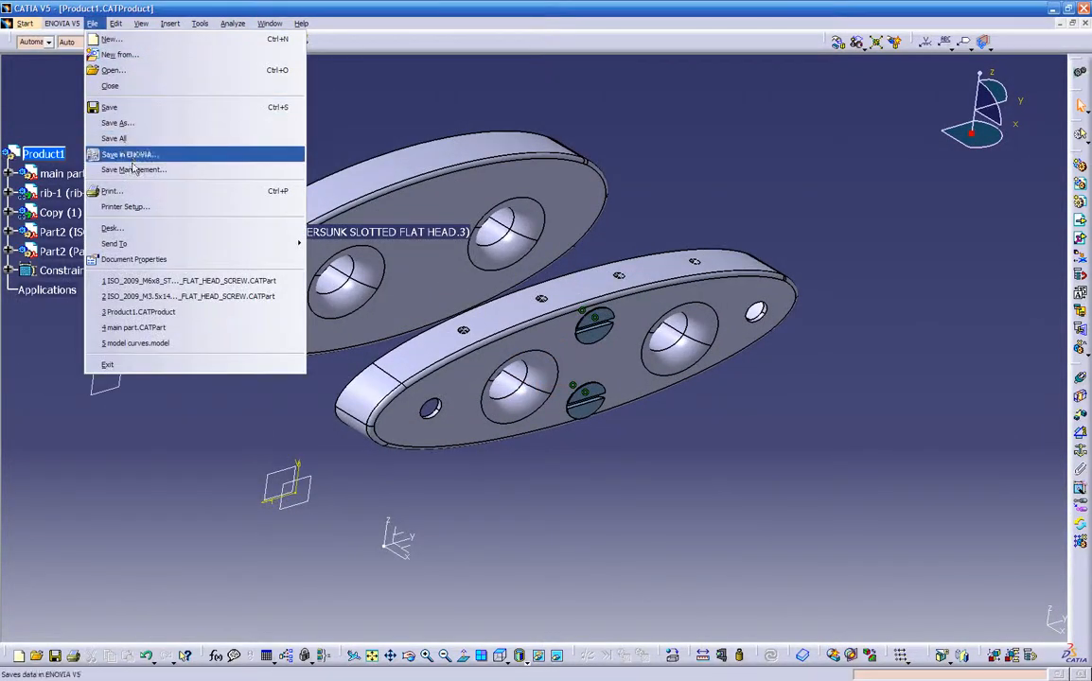
pyautogui.click(135, 174)
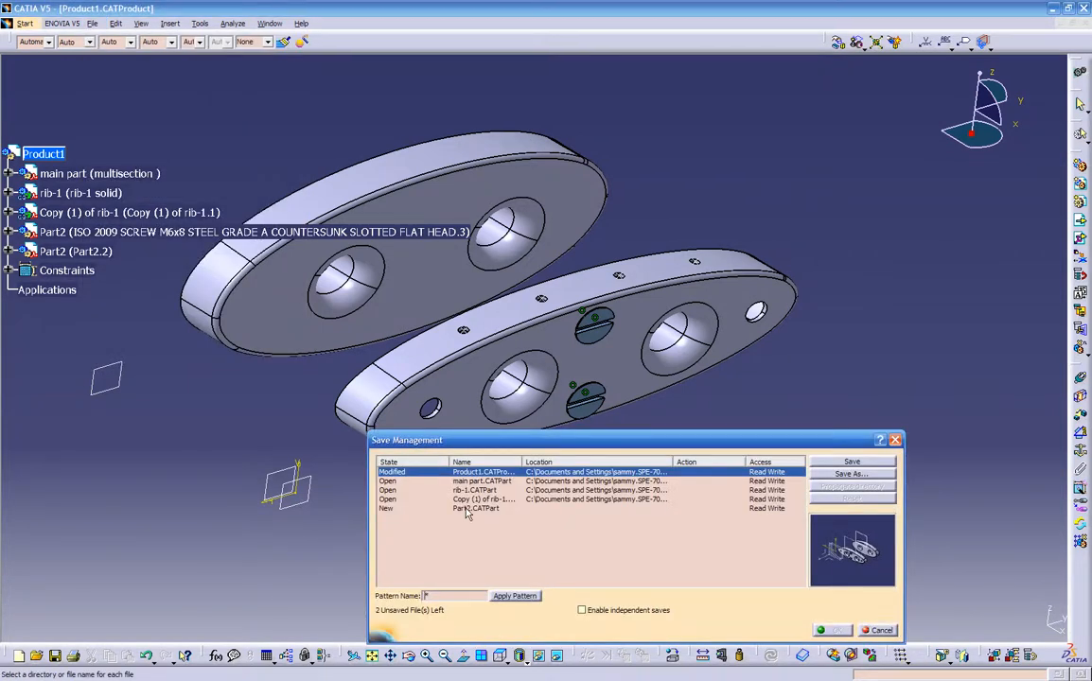
pyautogui.click(831, 463)
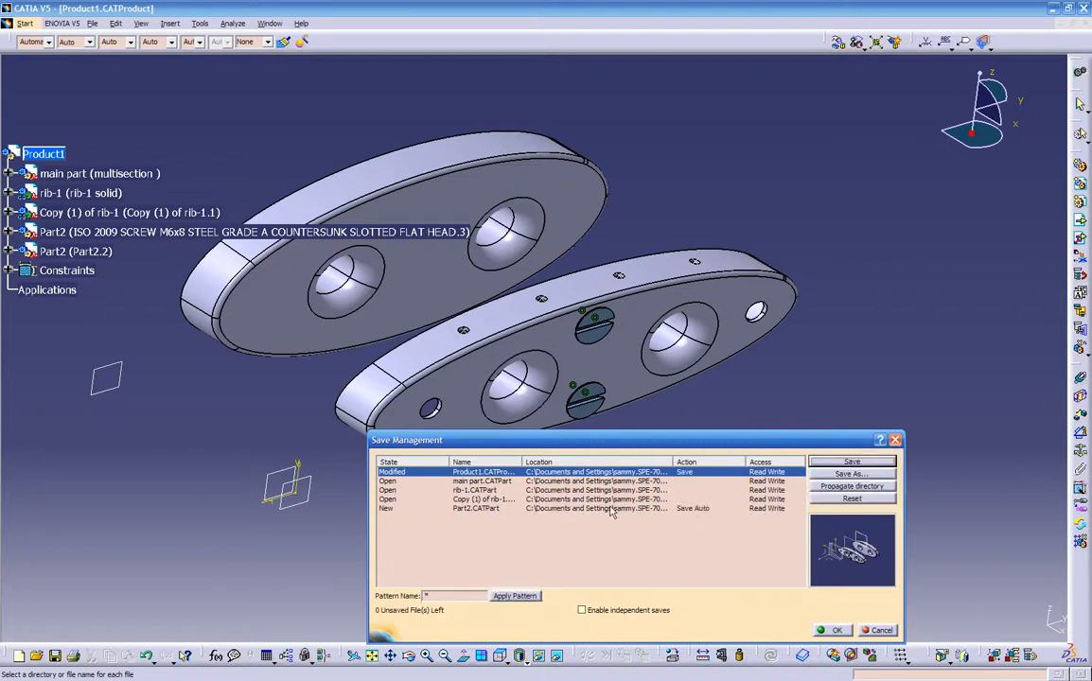
pyautogui.click(693, 498)
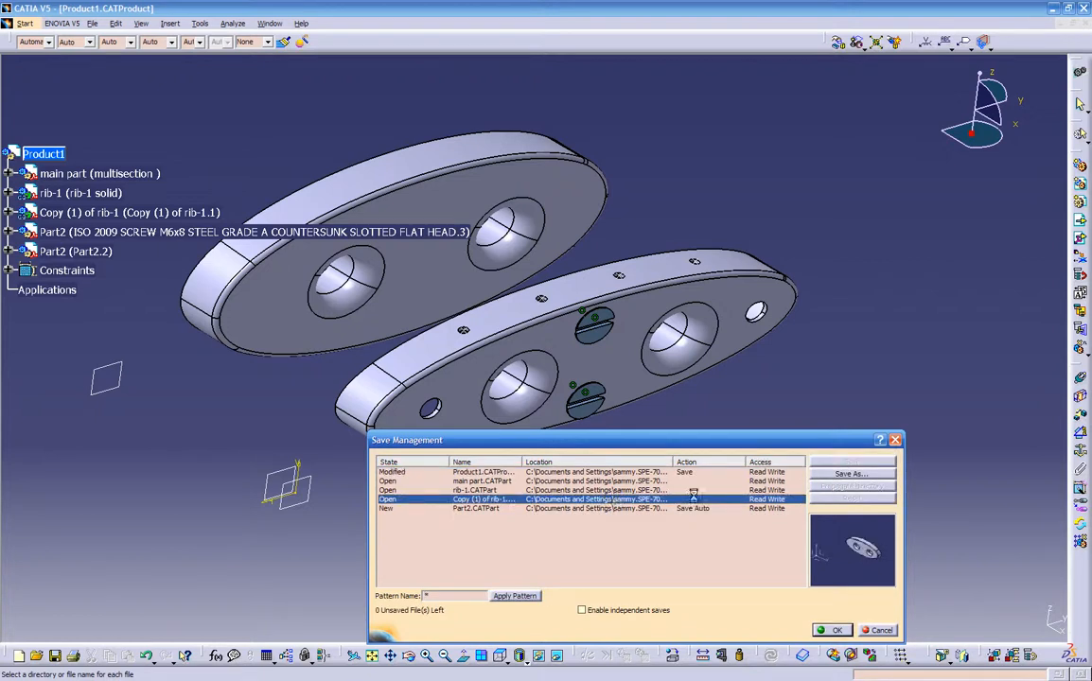
pyautogui.click(814, 475)
pyautogui.click(399, 322)
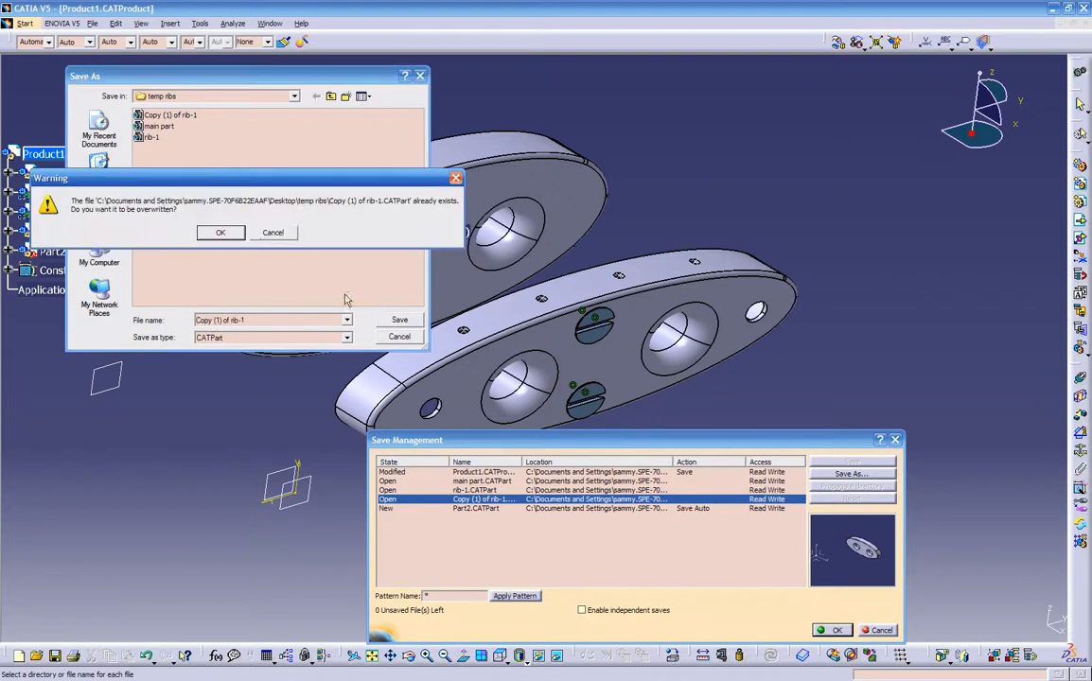
pyautogui.click(222, 234)
# - Set rib-1 and main part to overwrite their existing CATPart files in the temp ribs folder
pyautogui.click(753, 489)
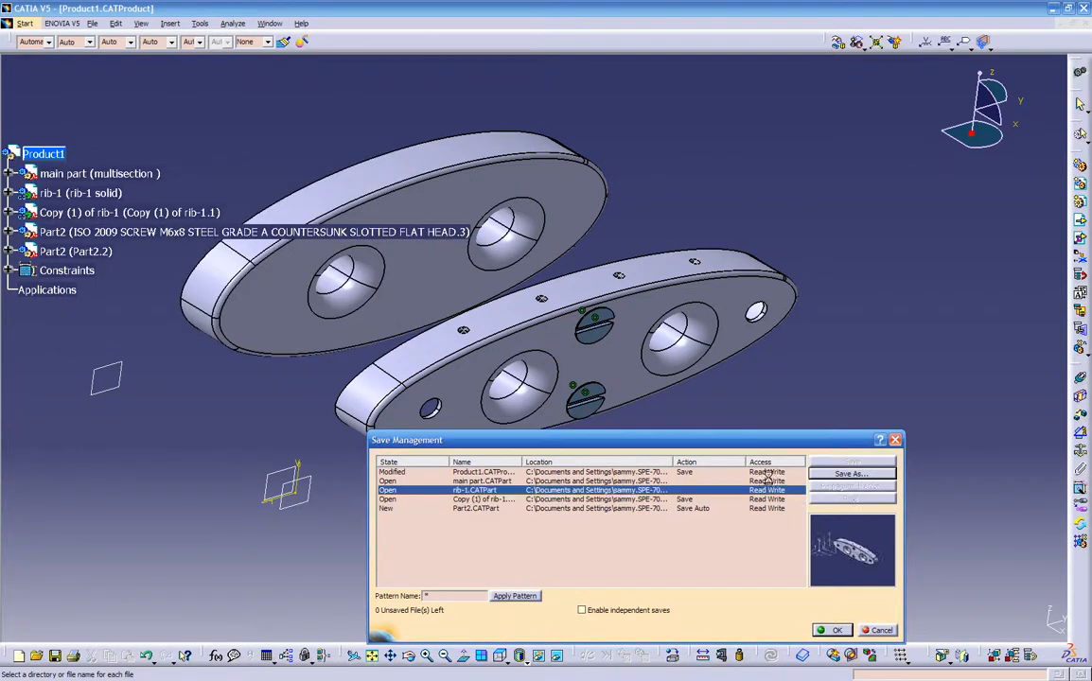
pyautogui.click(848, 474)
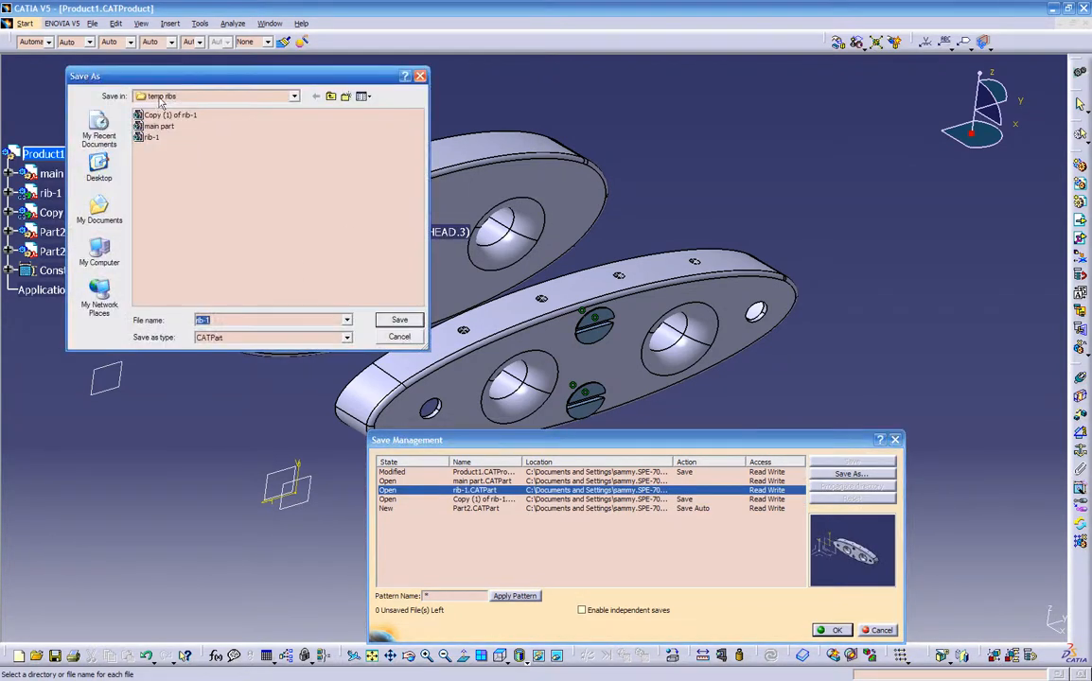
pyautogui.click(396, 322)
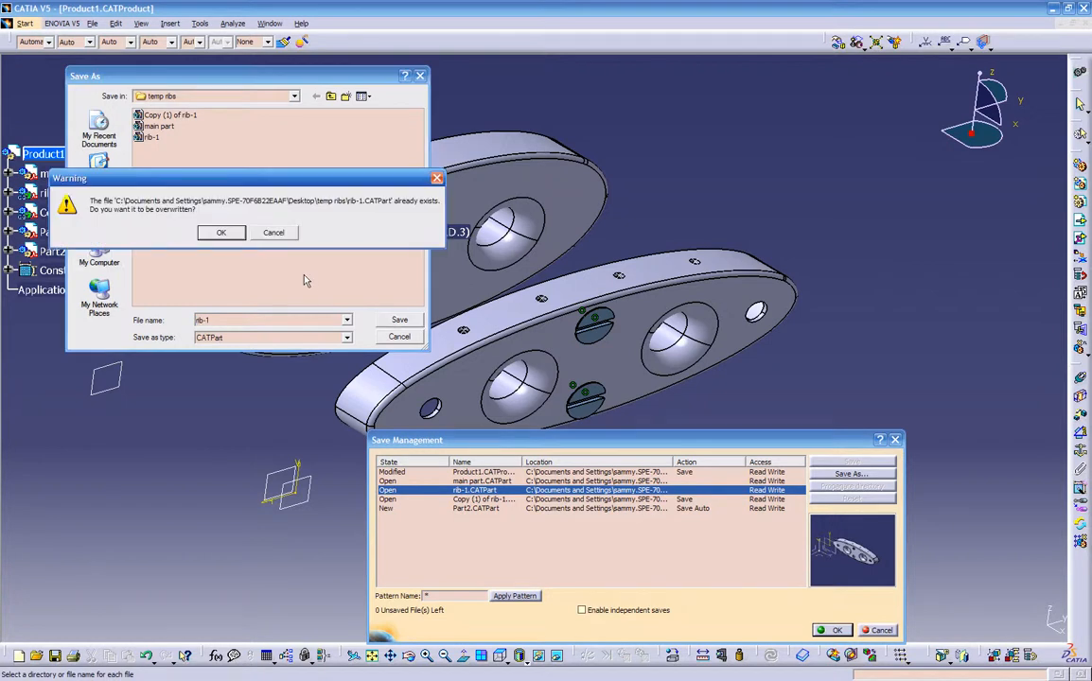
pyautogui.click(226, 236)
pyautogui.click(698, 480)
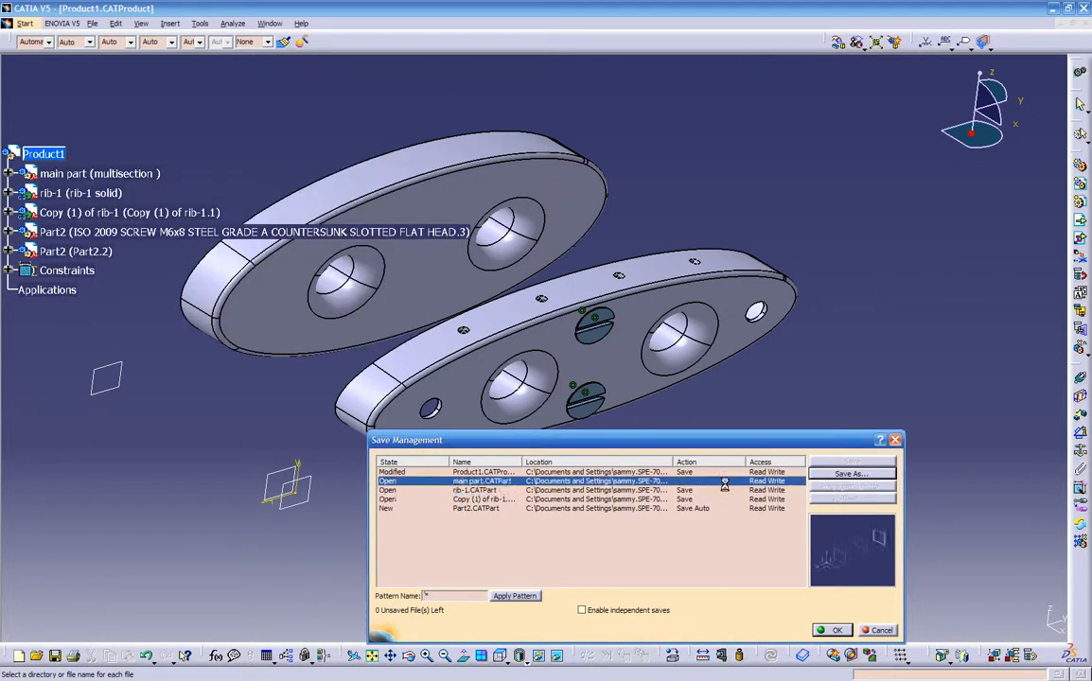
pyautogui.click(814, 474)
pyautogui.click(400, 320)
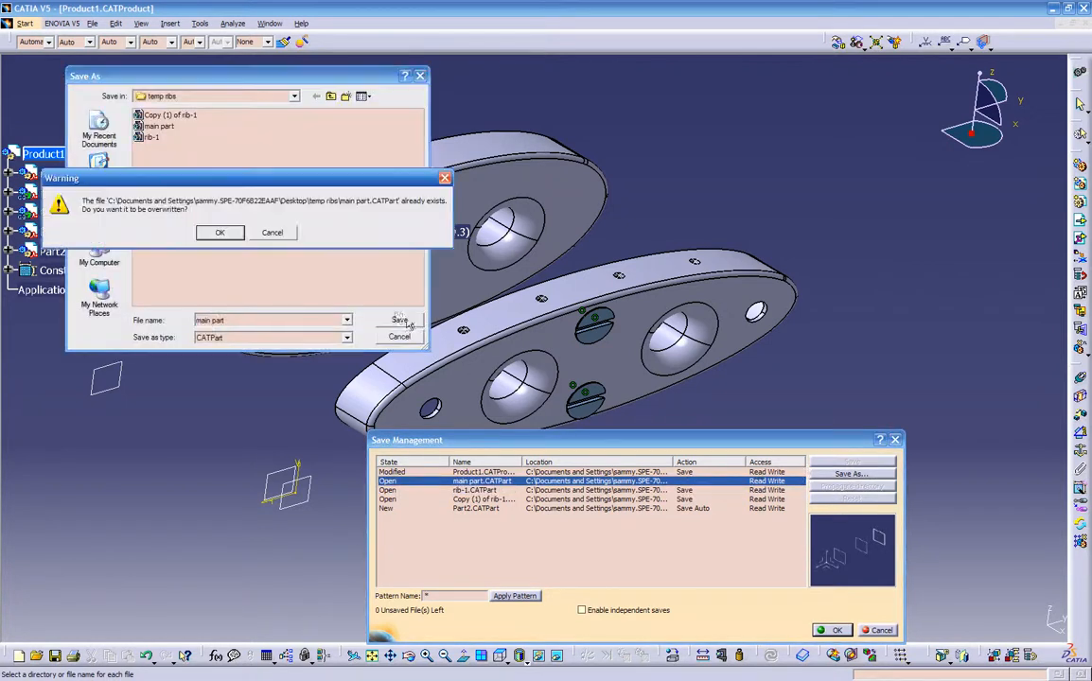
pyautogui.click(225, 235)
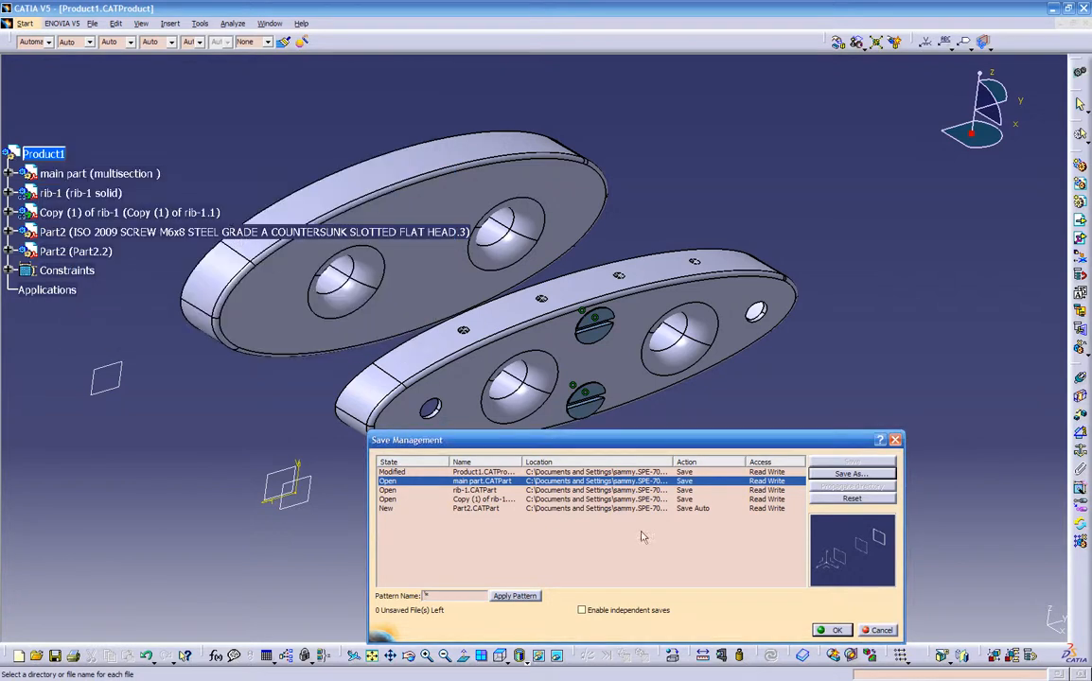
# - Widen Save Management to check every file's full location and action, and run the save
pyautogui.moveTo(677, 441); pyautogui.dragTo(701, 439)
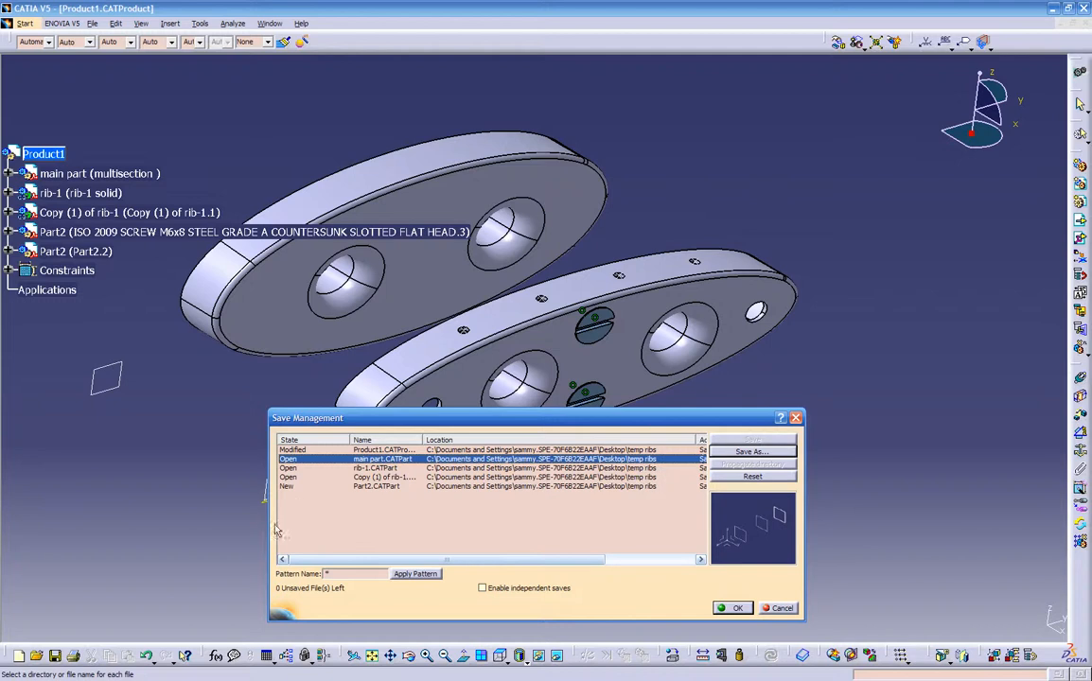
pyautogui.moveTo(268, 527); pyautogui.dragTo(105, 512)
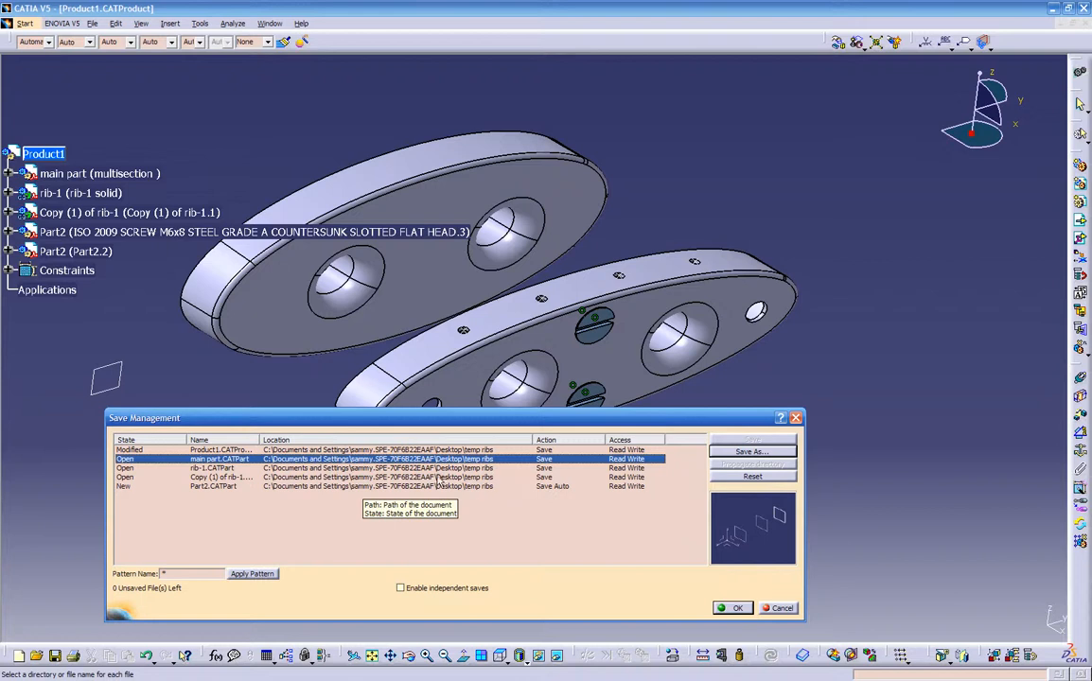
pyautogui.click(731, 607)
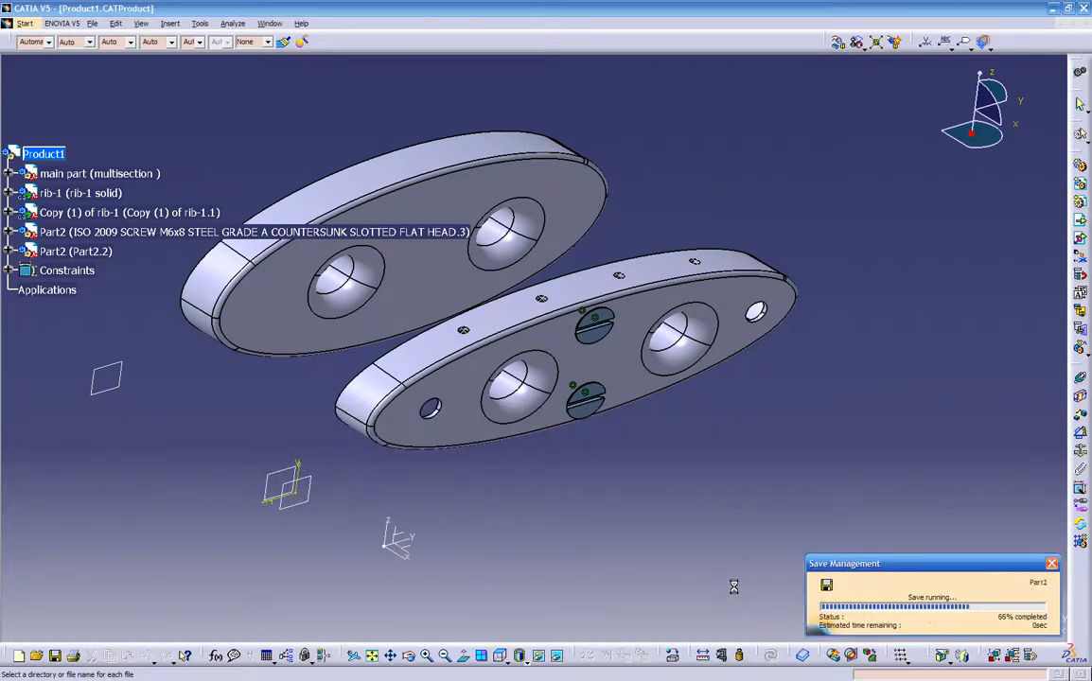